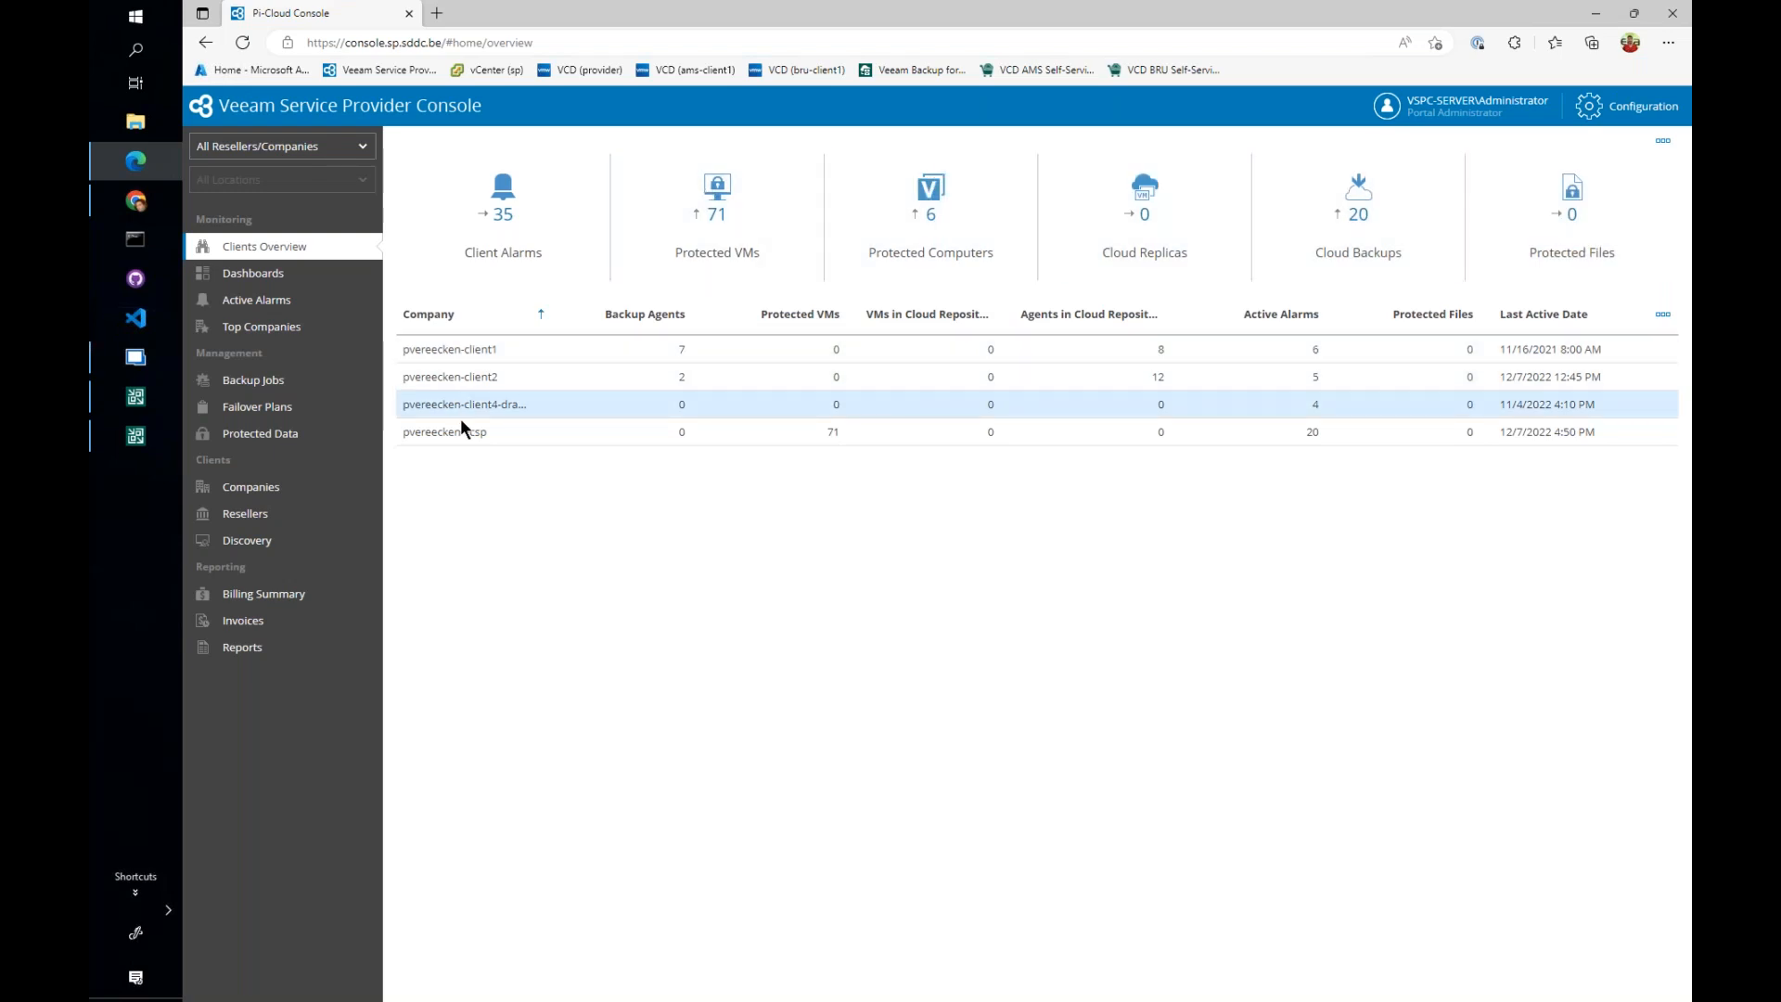
# - Open the companies list, and bring up the client and provider Veeam Backup and Replication consoles side by side
pyautogui.click(298, 493)
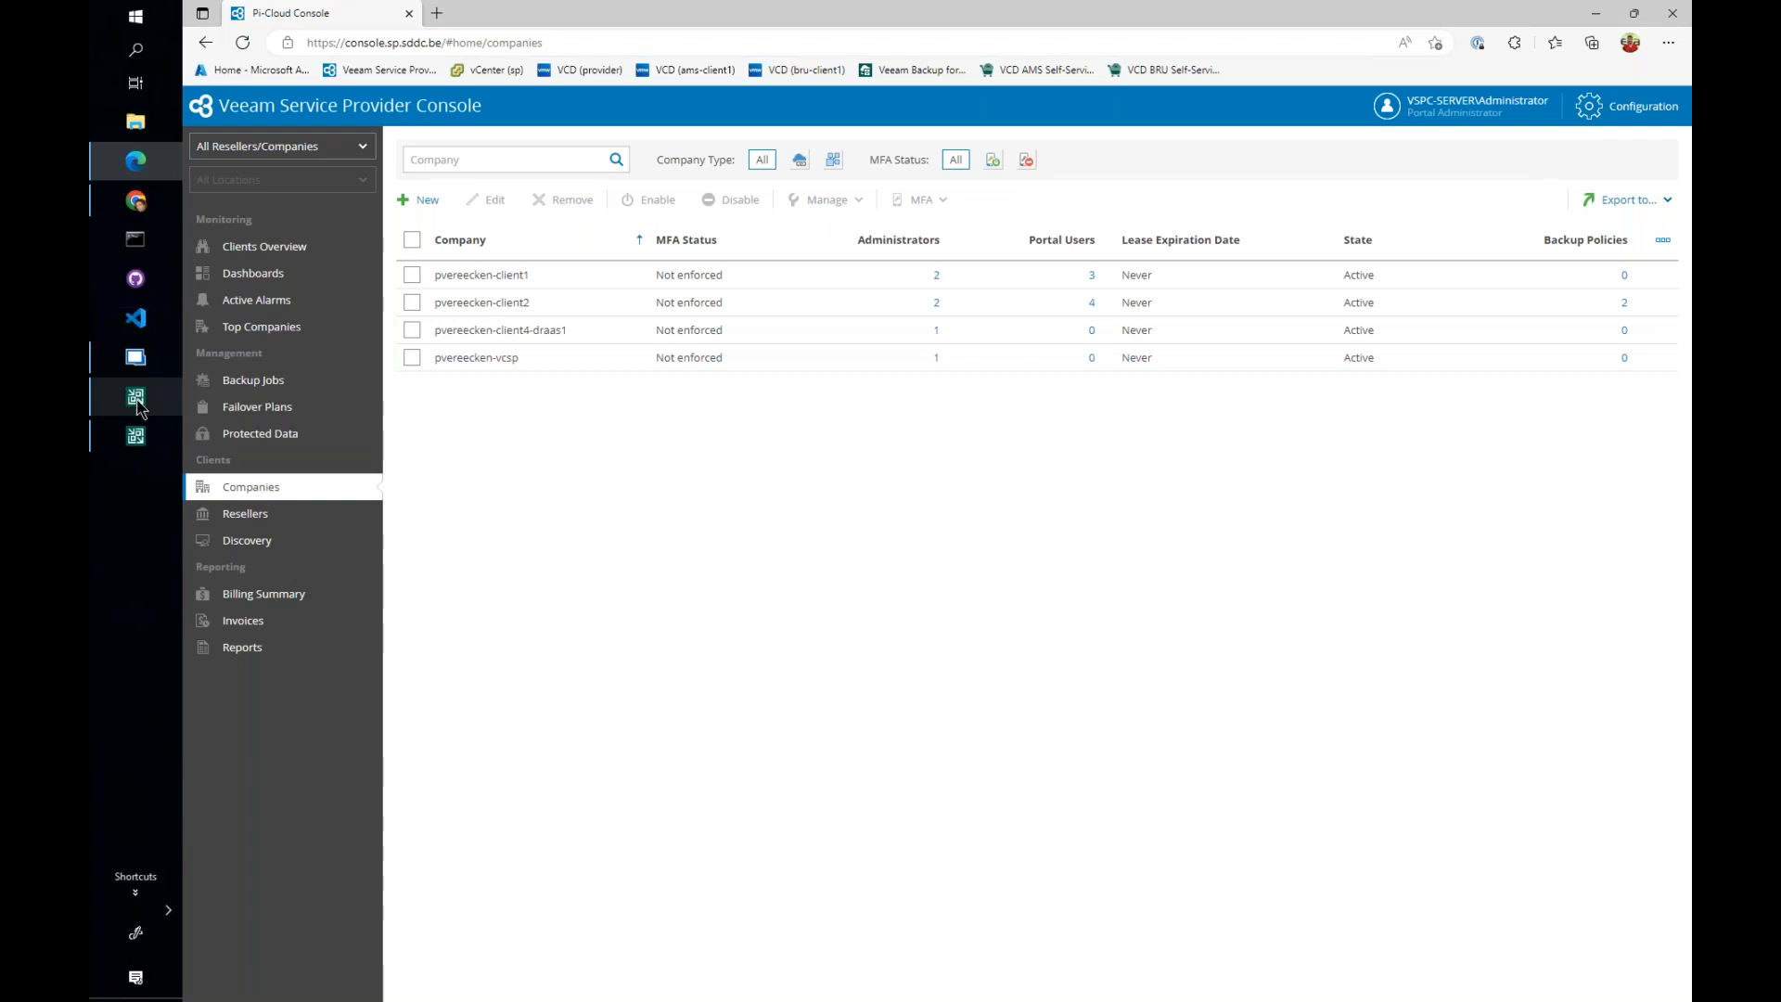
pyautogui.click(136, 444)
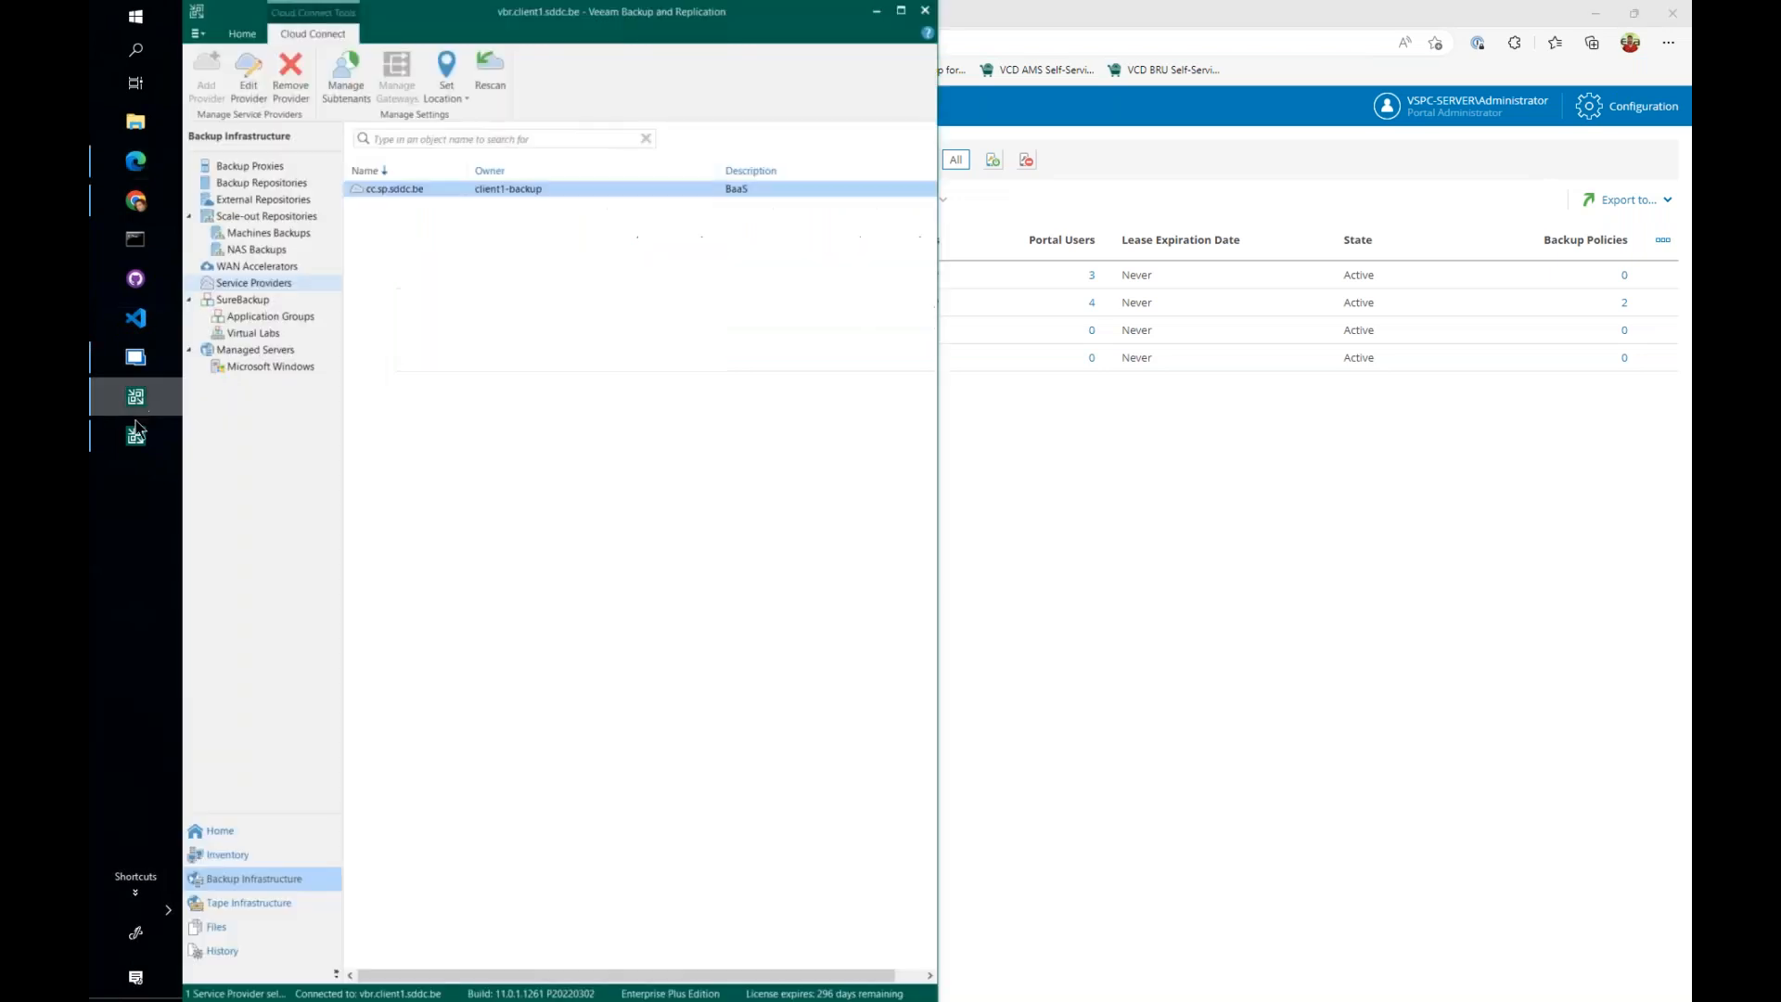
pyautogui.click(136, 447)
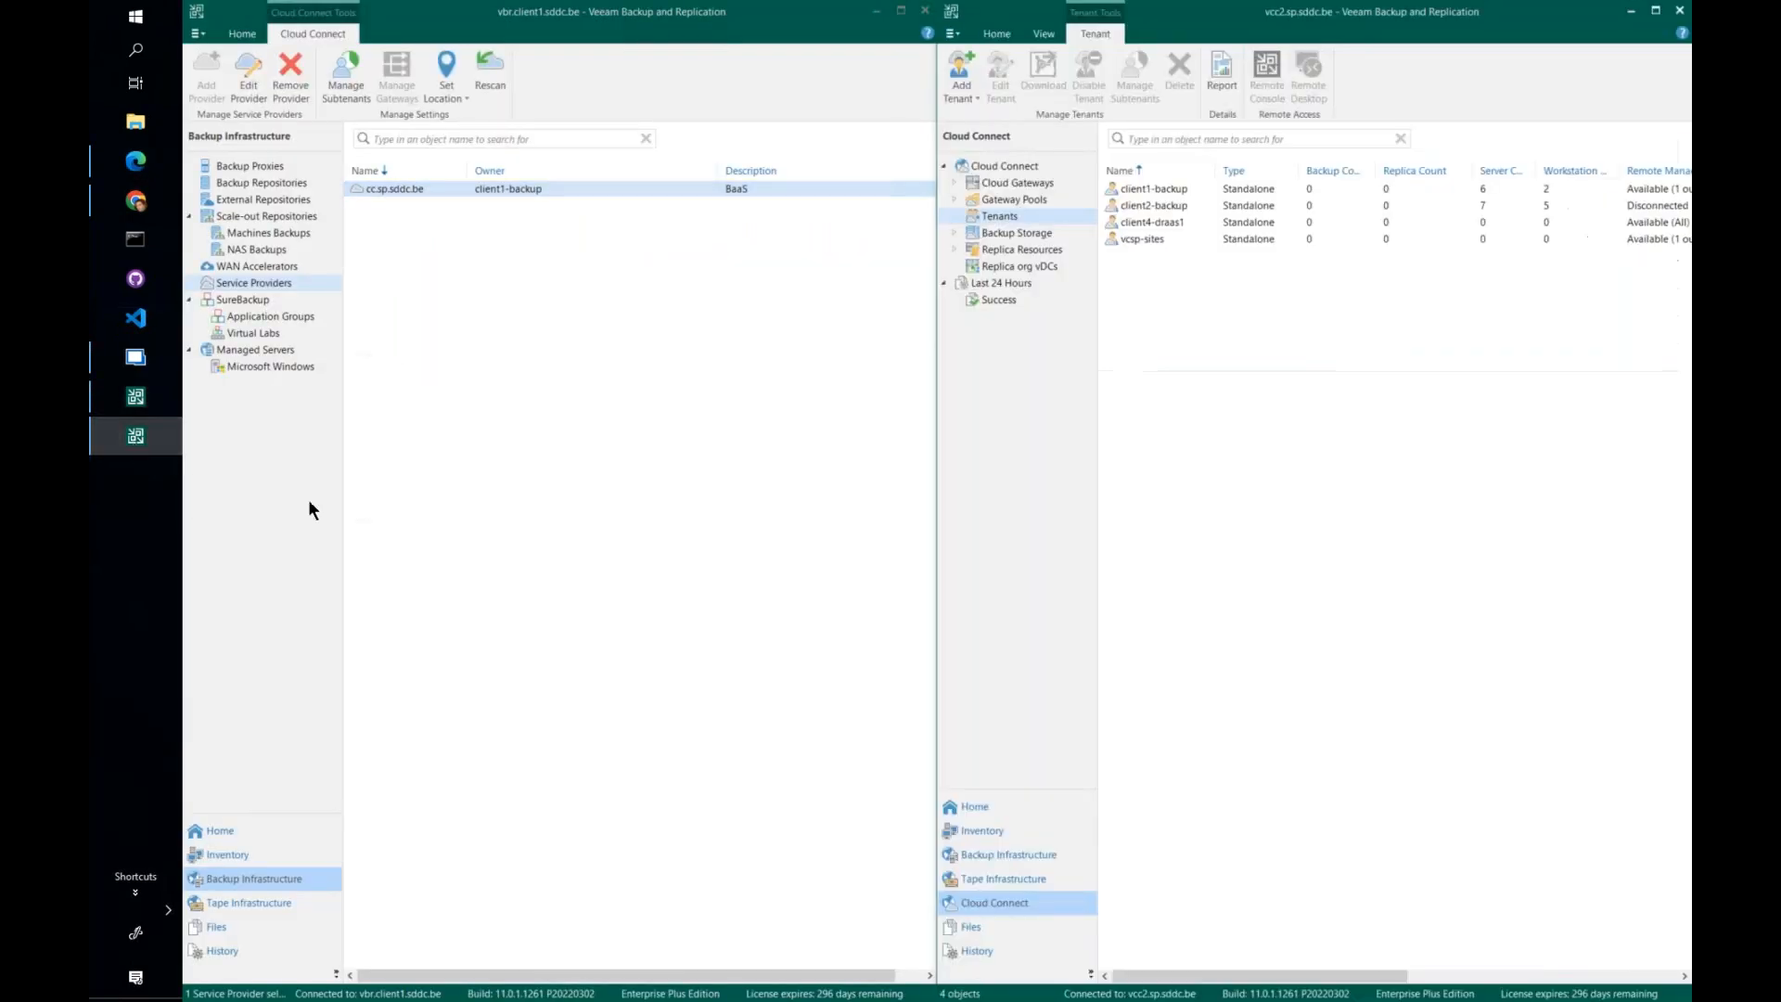
pyautogui.click(625, 435)
pyautogui.click(1194, 361)
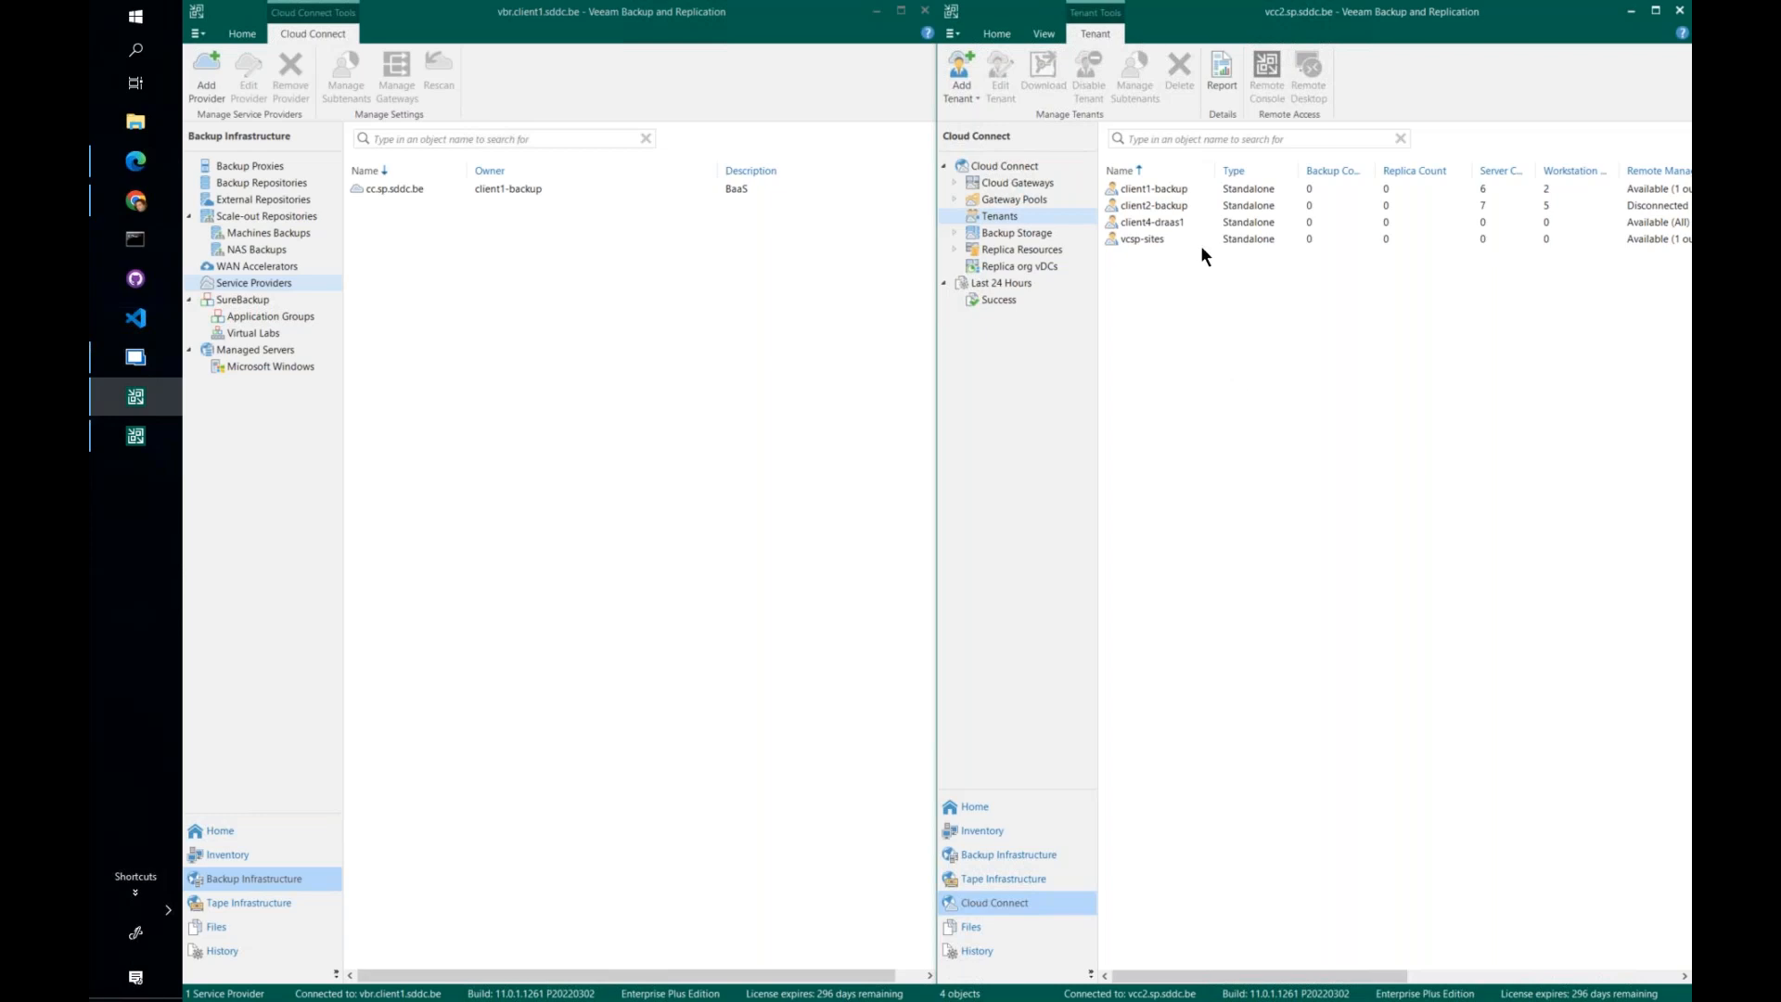
# - Review the properties of the client1-backup tenant in the provider console and close them without changes
pyautogui.click(1246, 192)
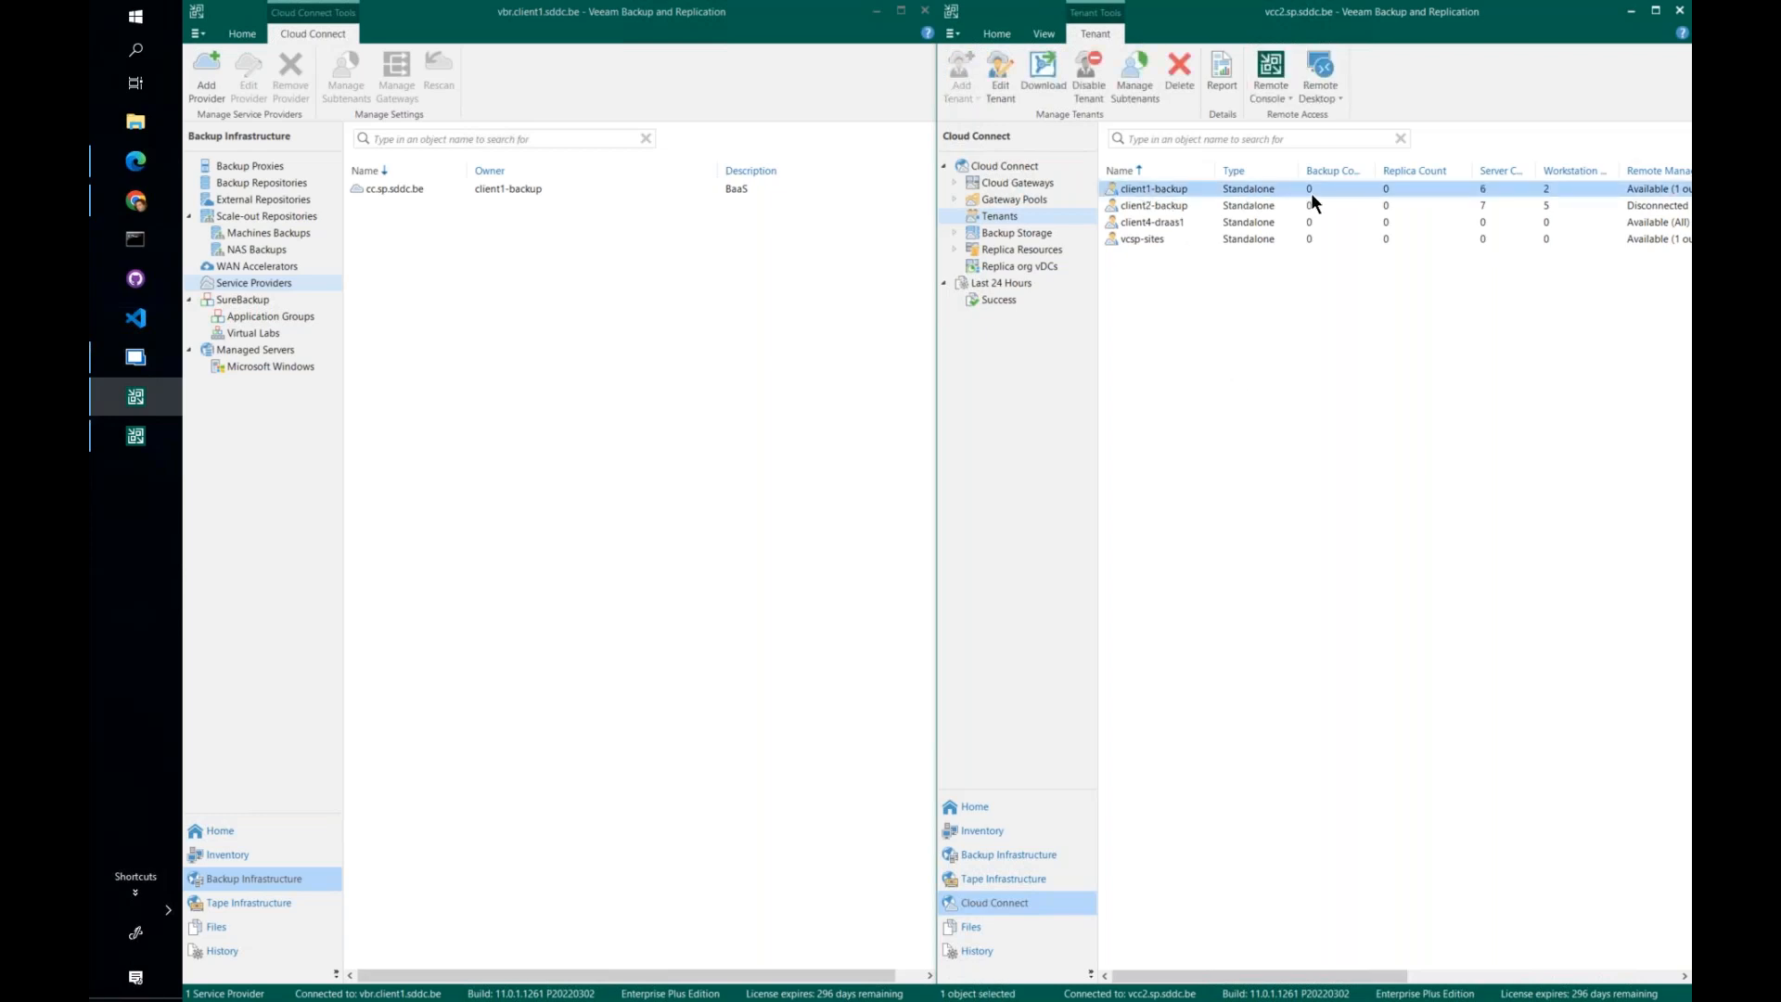
pyautogui.rightClick(1168, 189)
pyautogui.click(1216, 315)
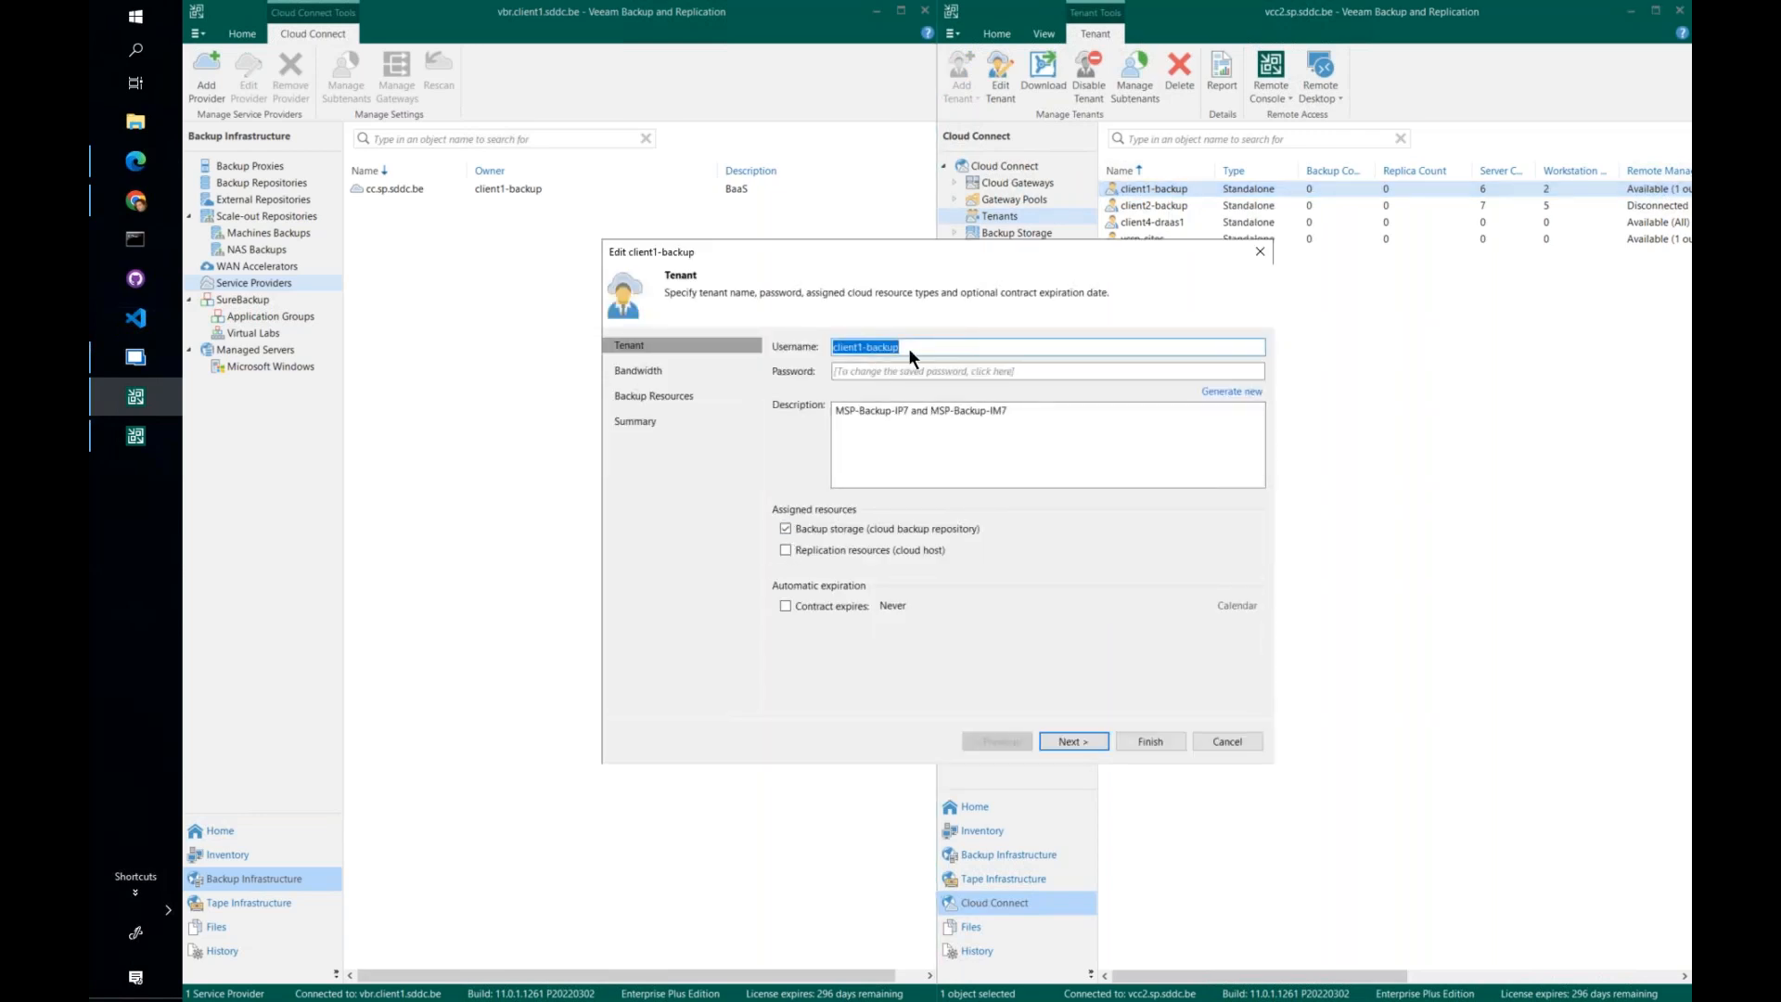
pyautogui.click(1228, 738)
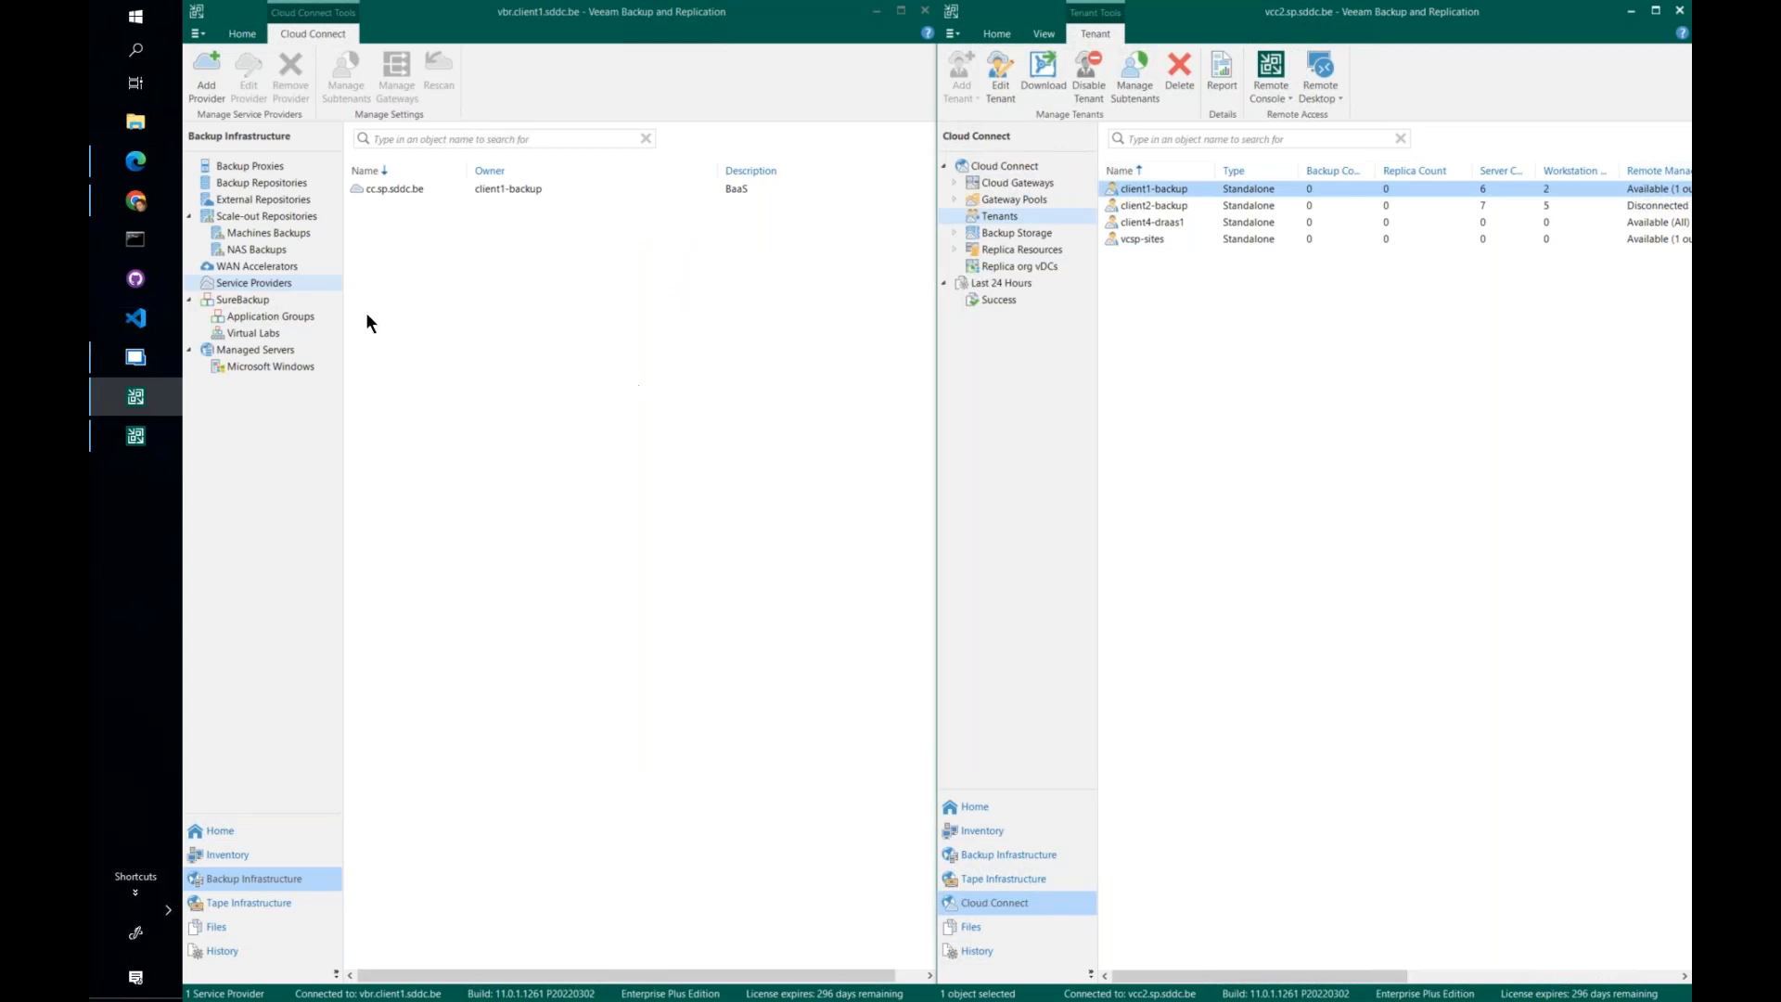
# - Review the properties of service provider cc.sp.sddc.be in the client console, including its remote management option, and close them without changes
pyautogui.click(437, 534)
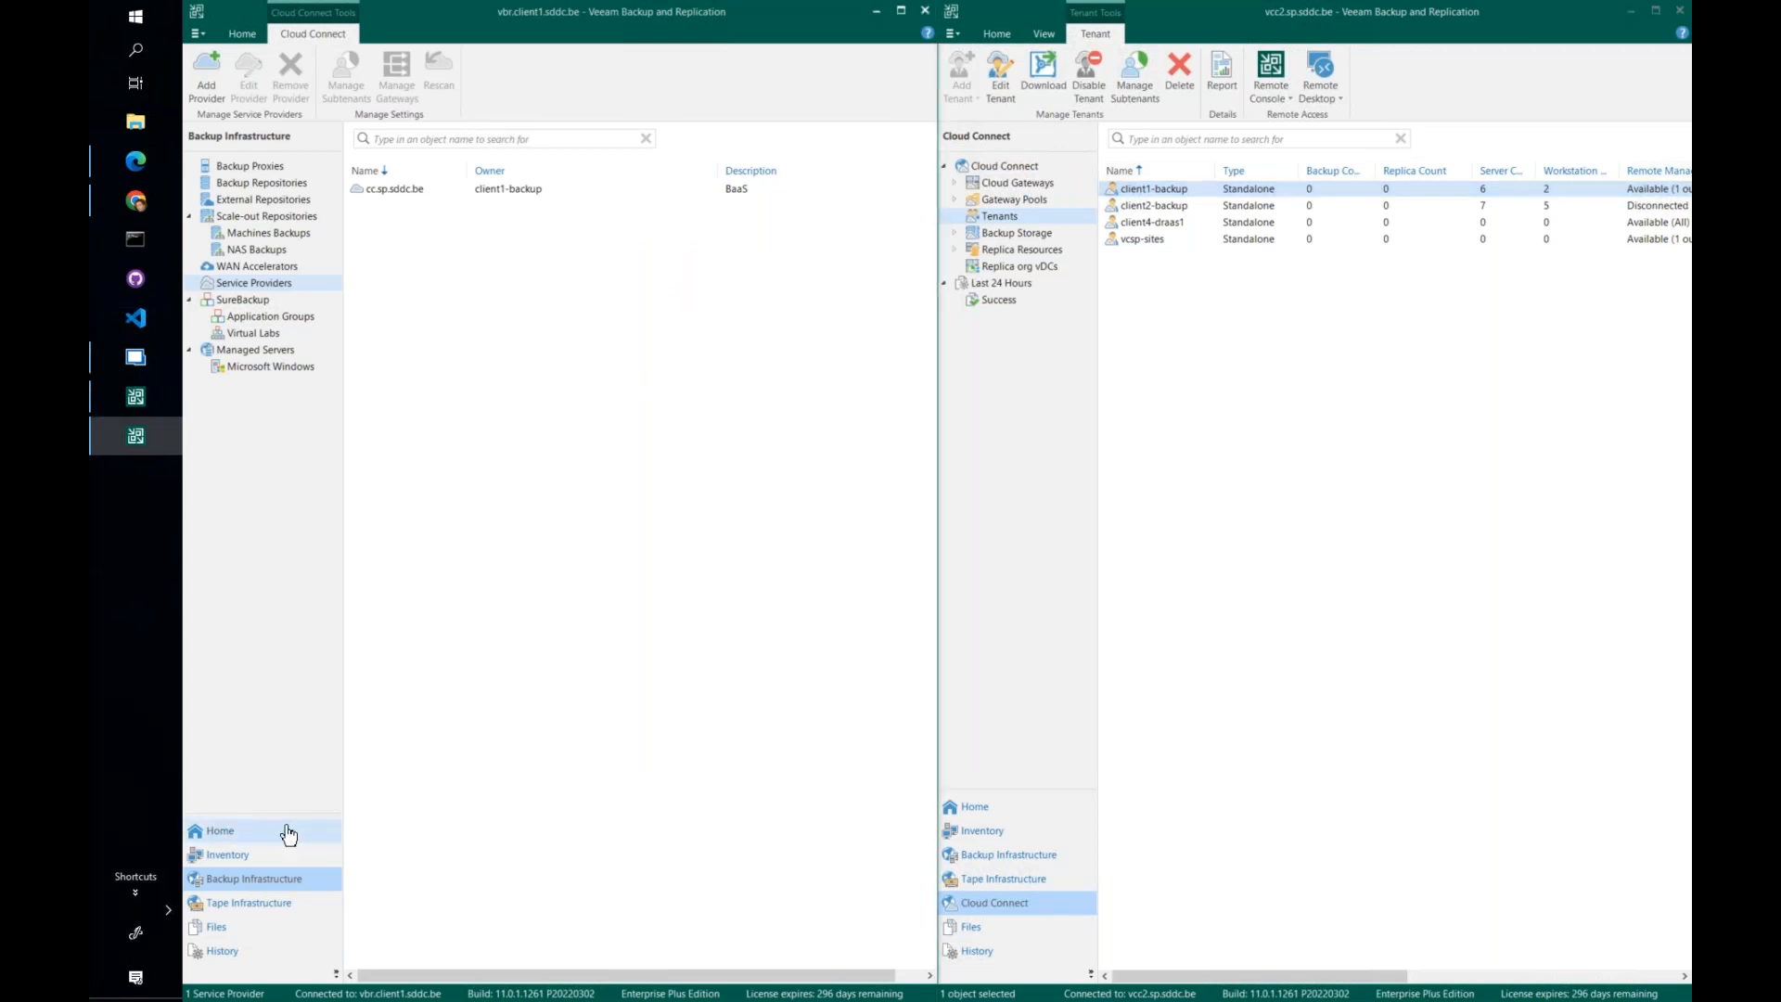
pyautogui.click(228, 835)
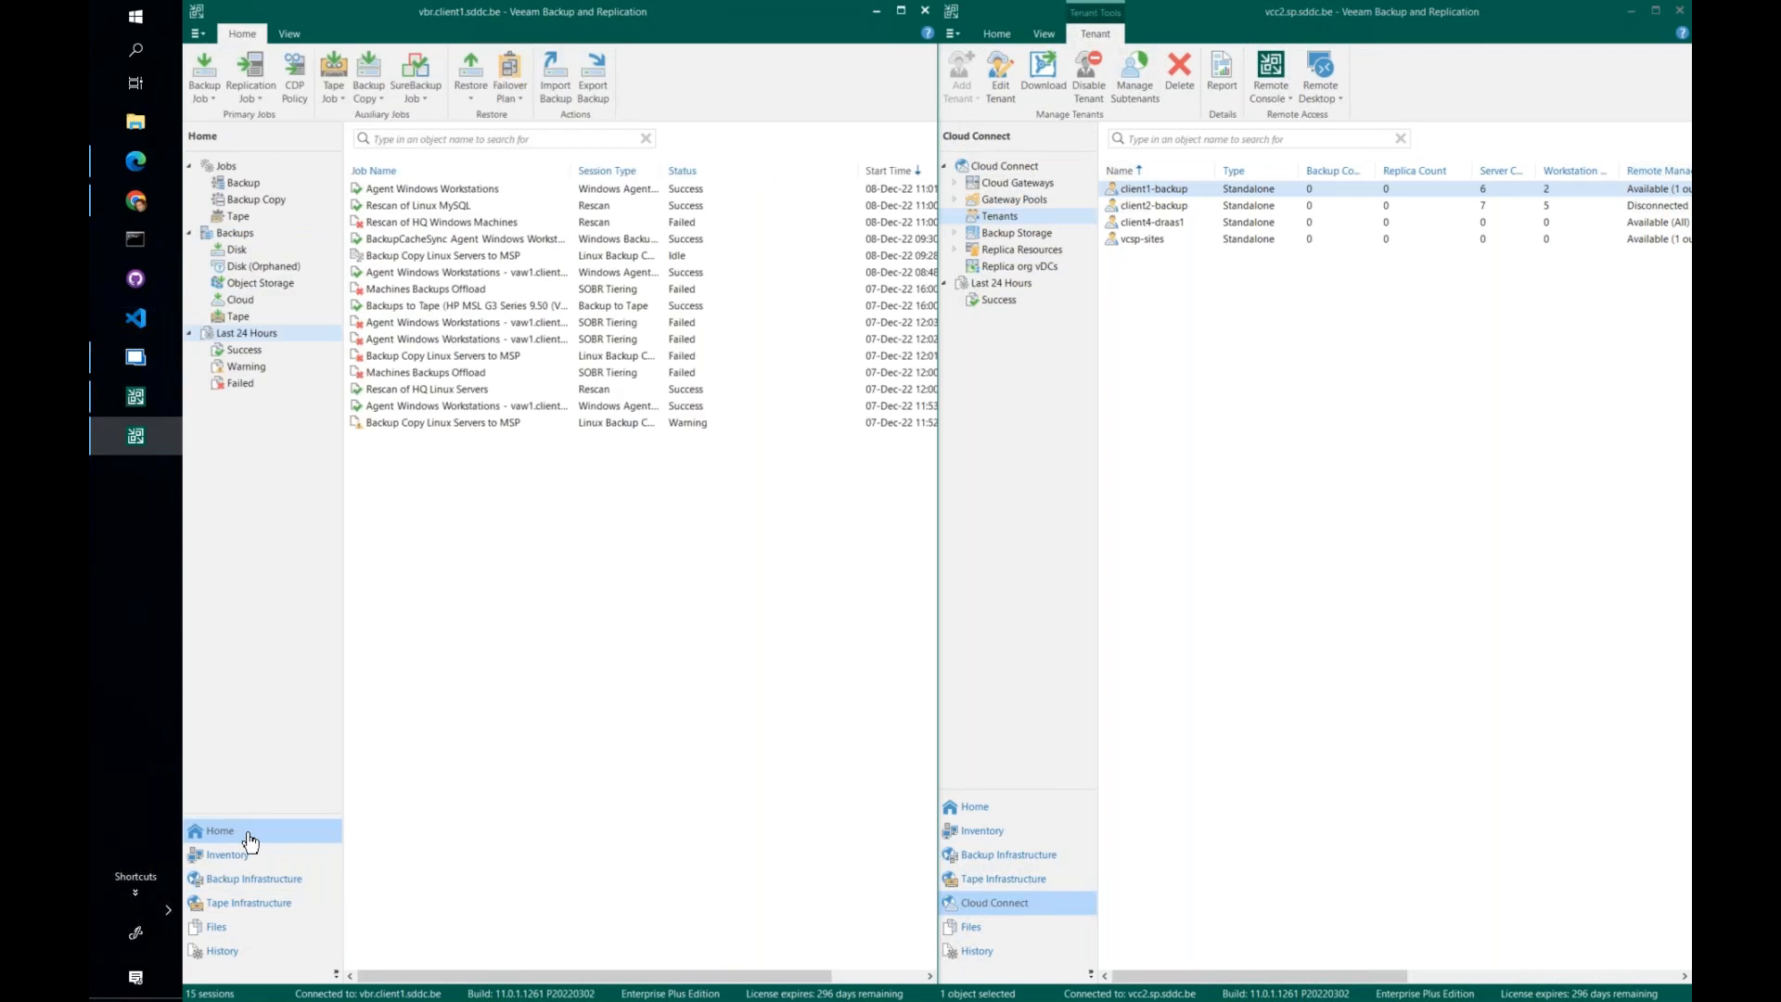
pyautogui.click(263, 882)
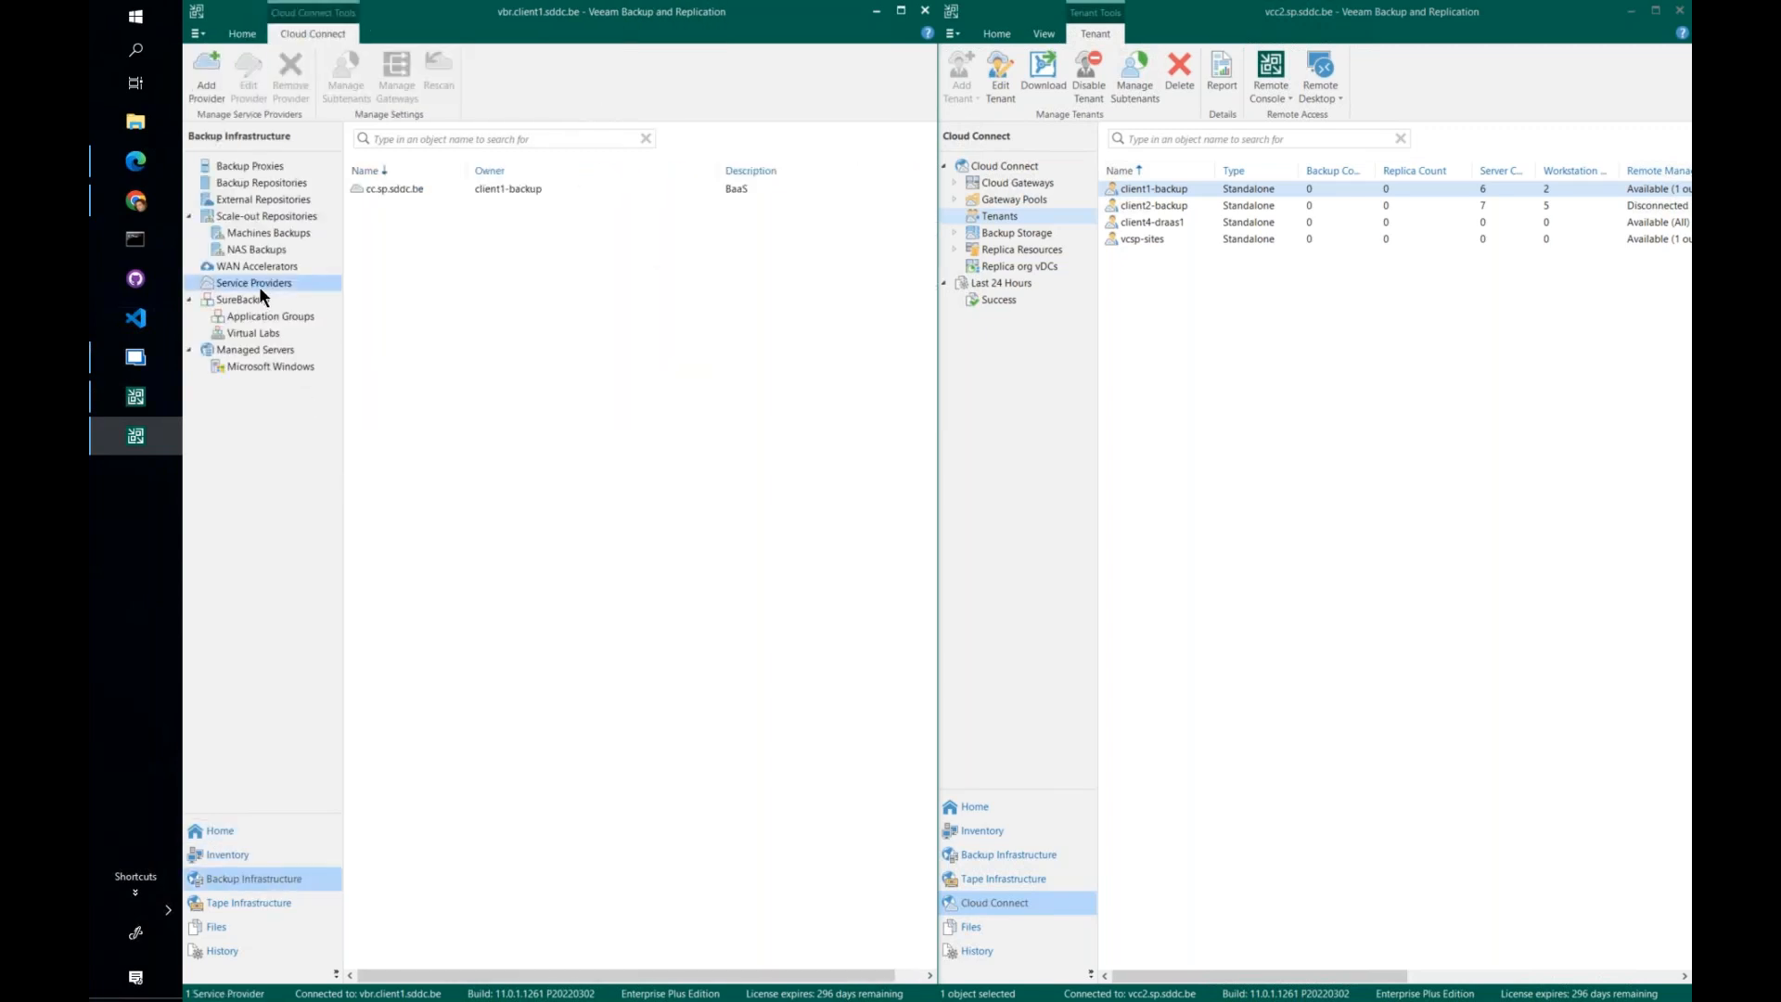
pyautogui.rightClick(413, 188)
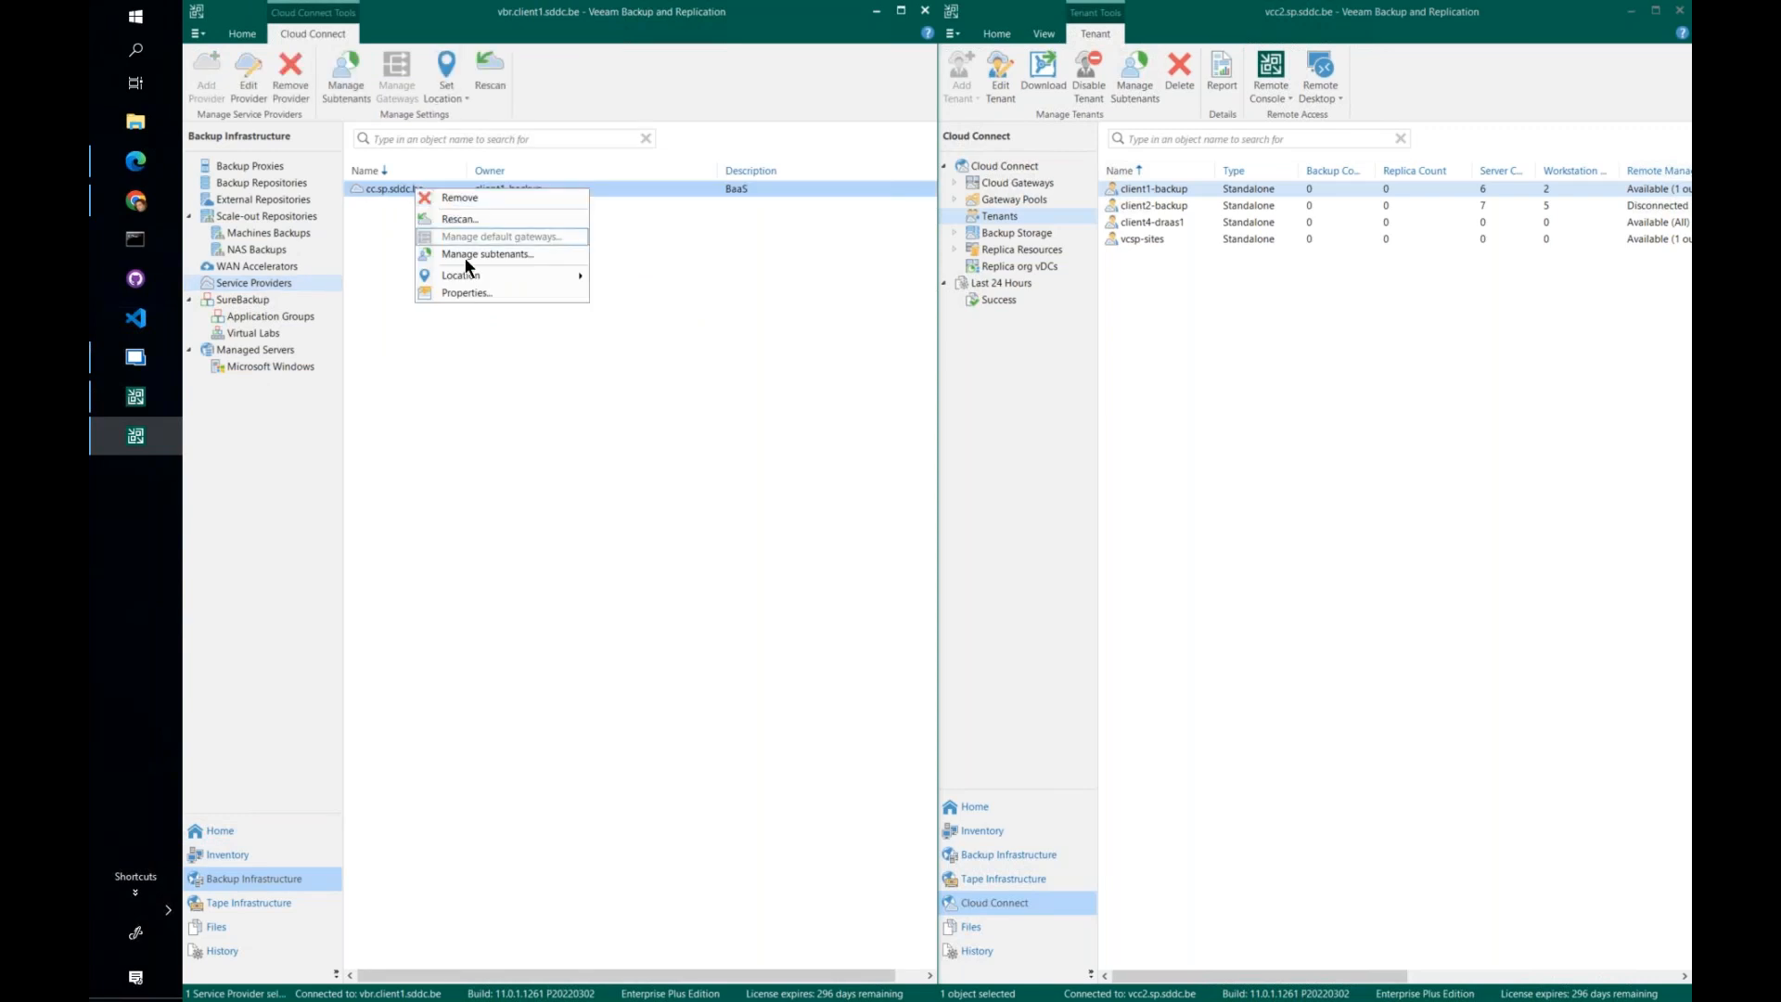
pyautogui.click(470, 292)
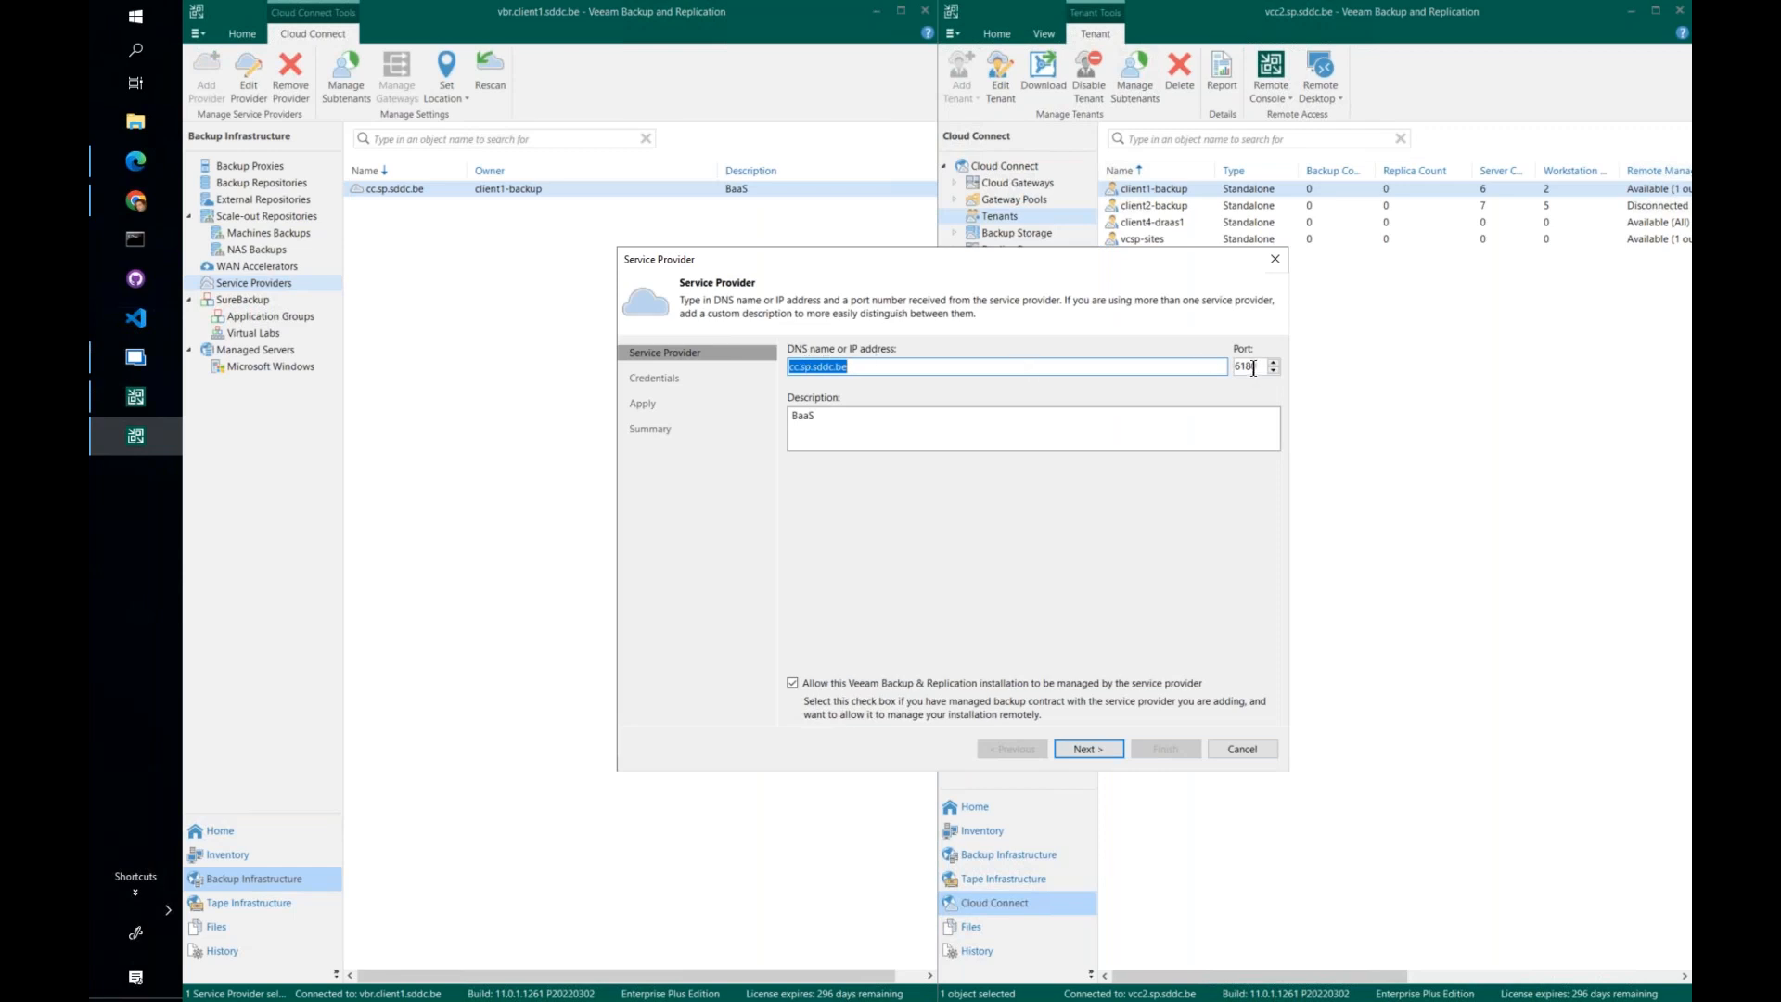
pyautogui.moveTo(848, 221); pyautogui.dragTo(683, 290)
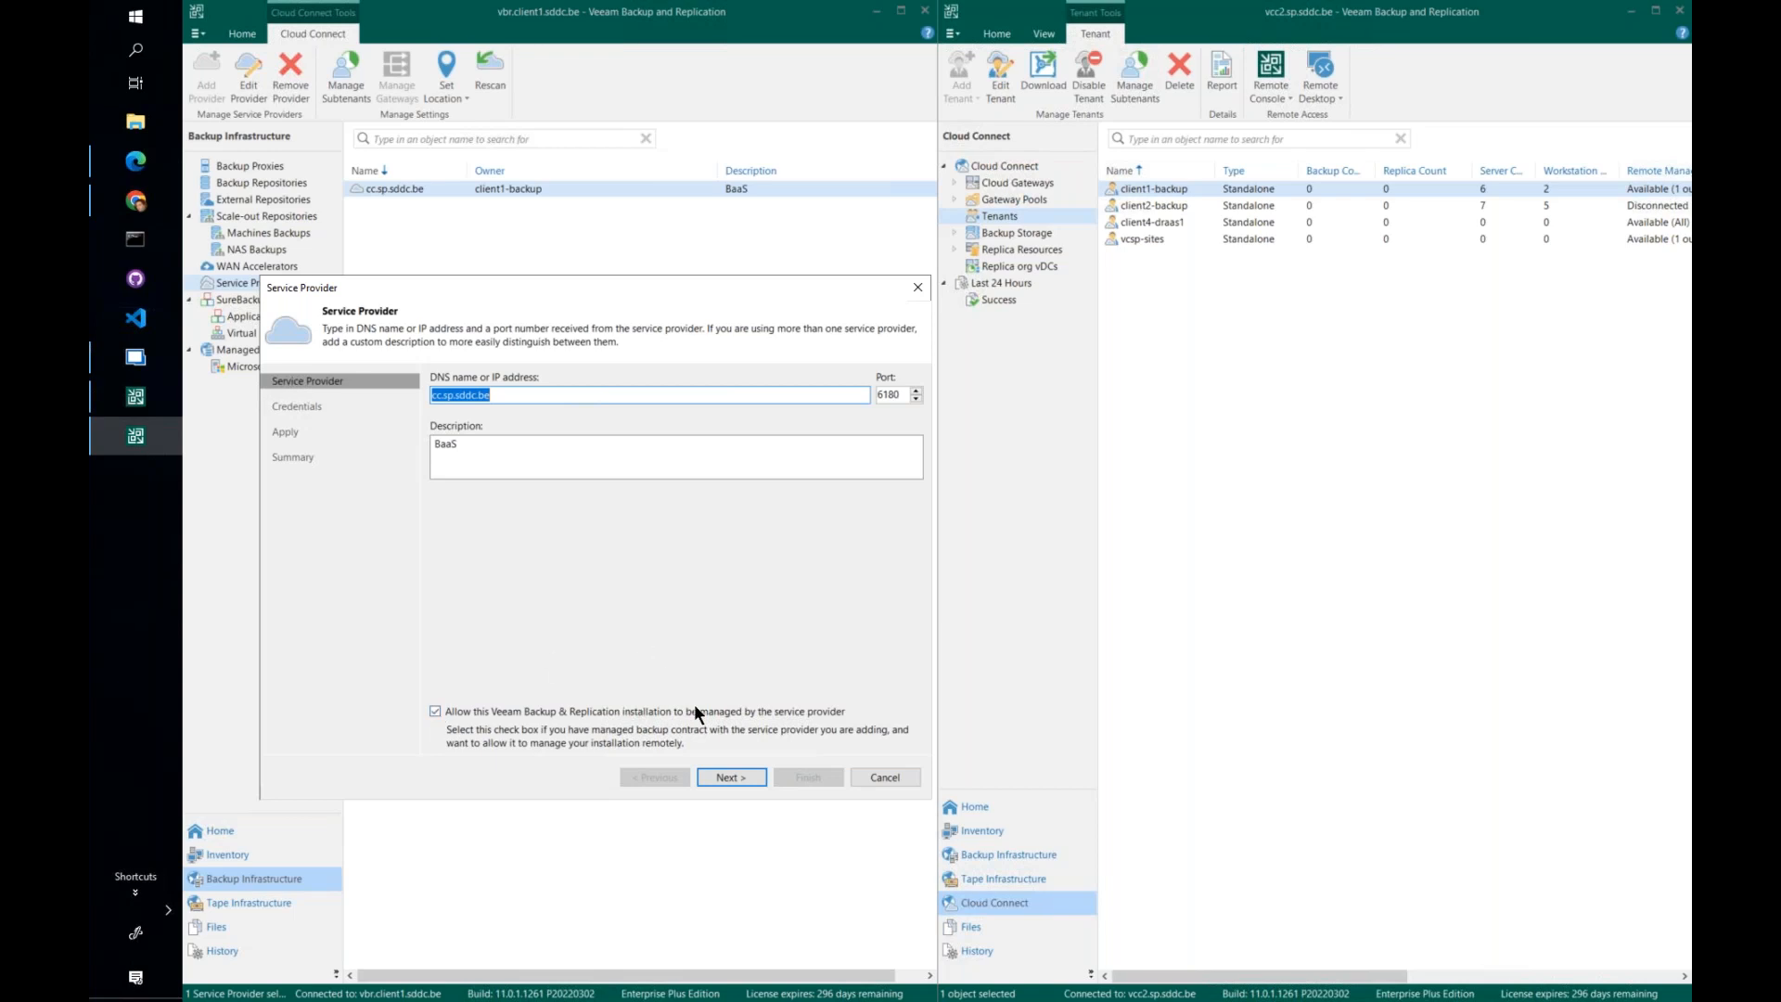
pyautogui.click(892, 775)
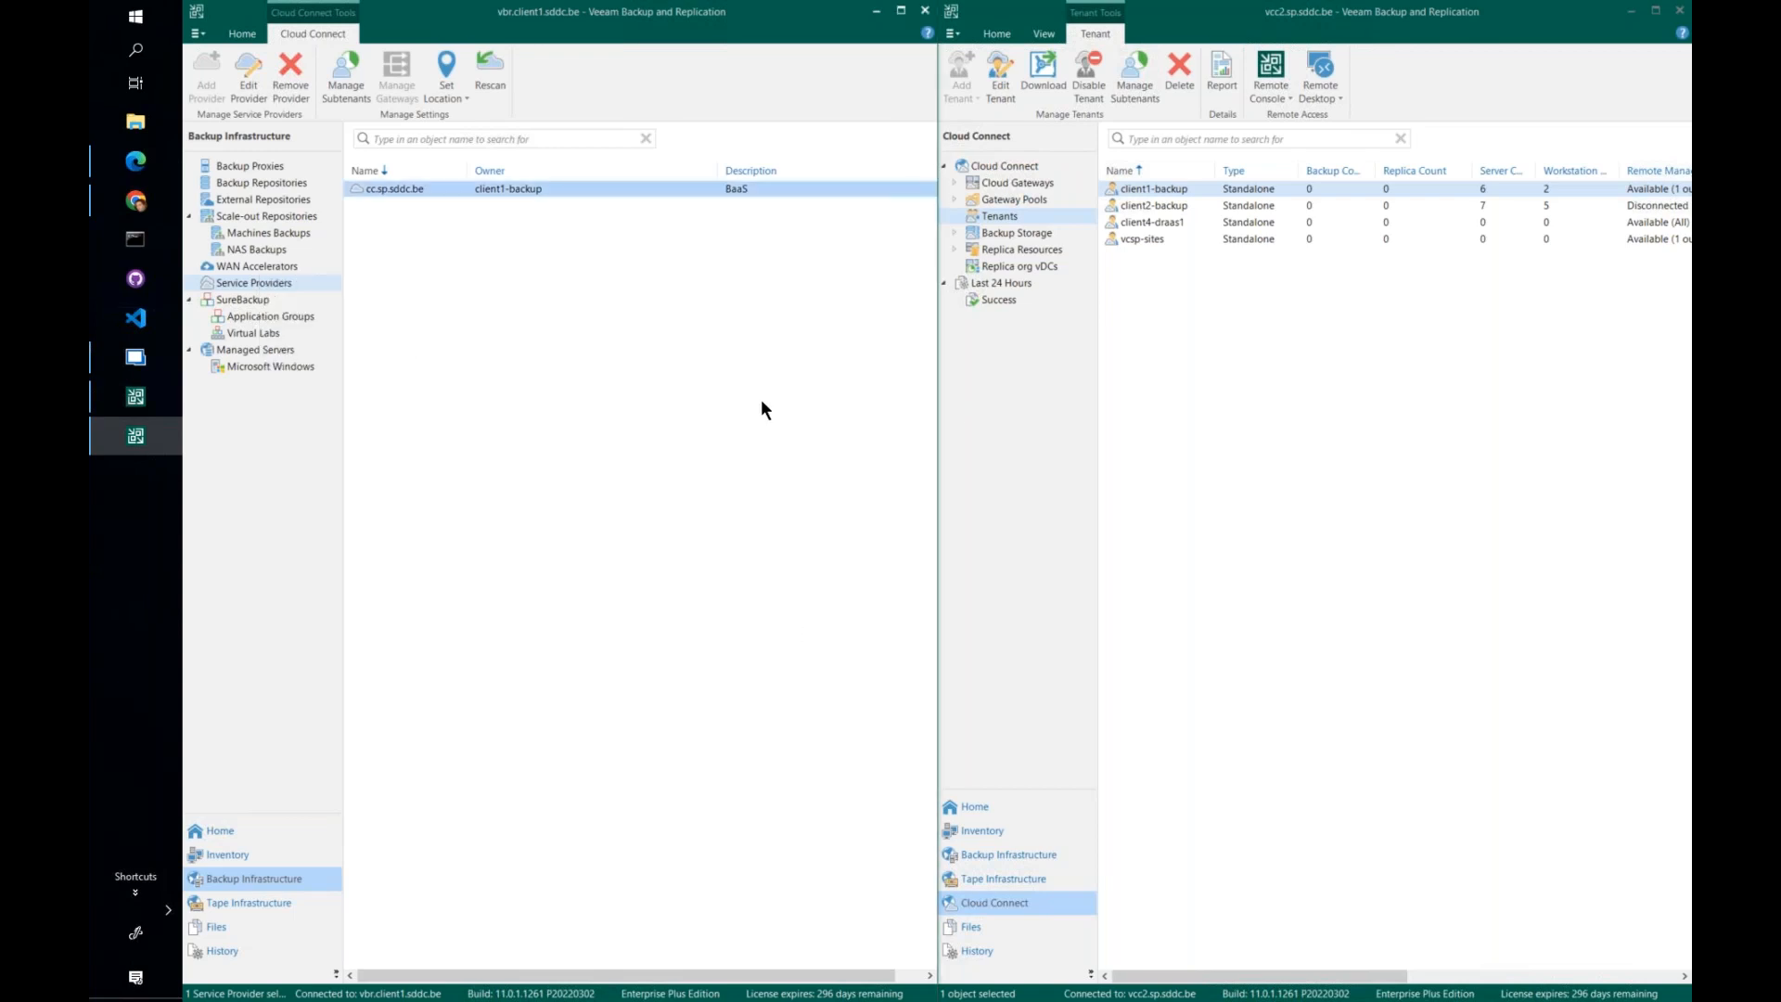
# - Review the properties of the vcsp-sites tenant in the provider console and close them without changes
pyautogui.rightClick(1150, 241)
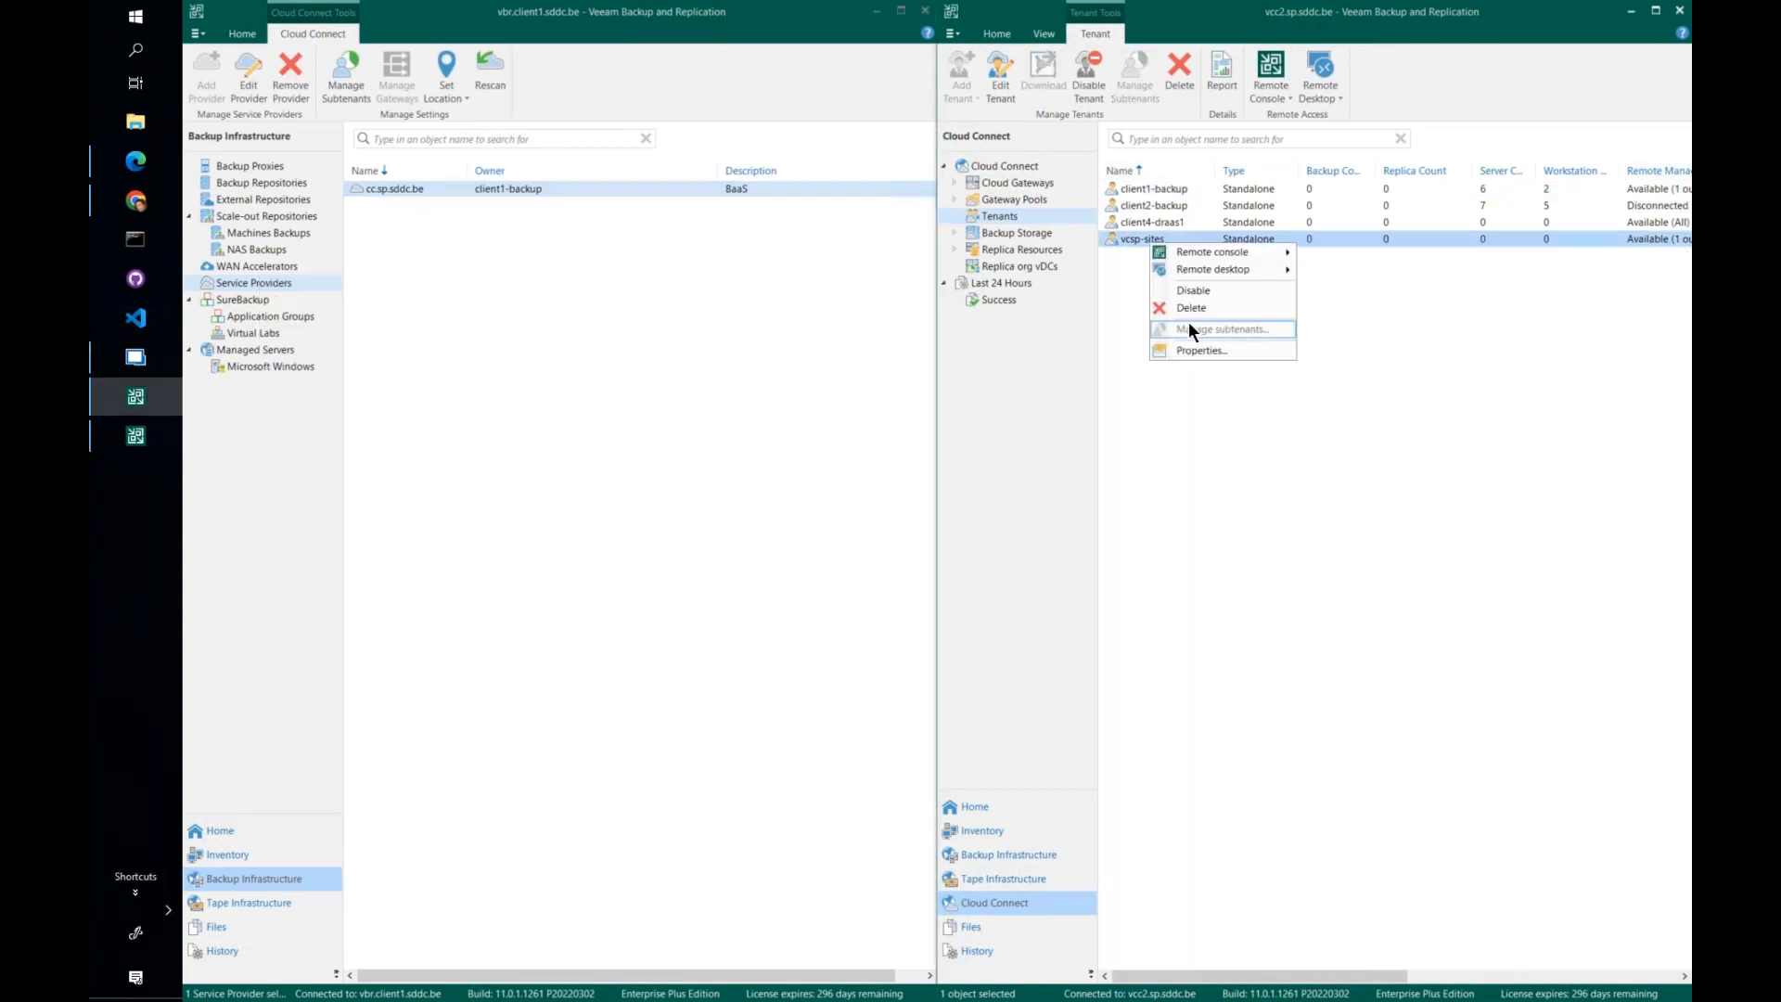
pyautogui.click(1194, 351)
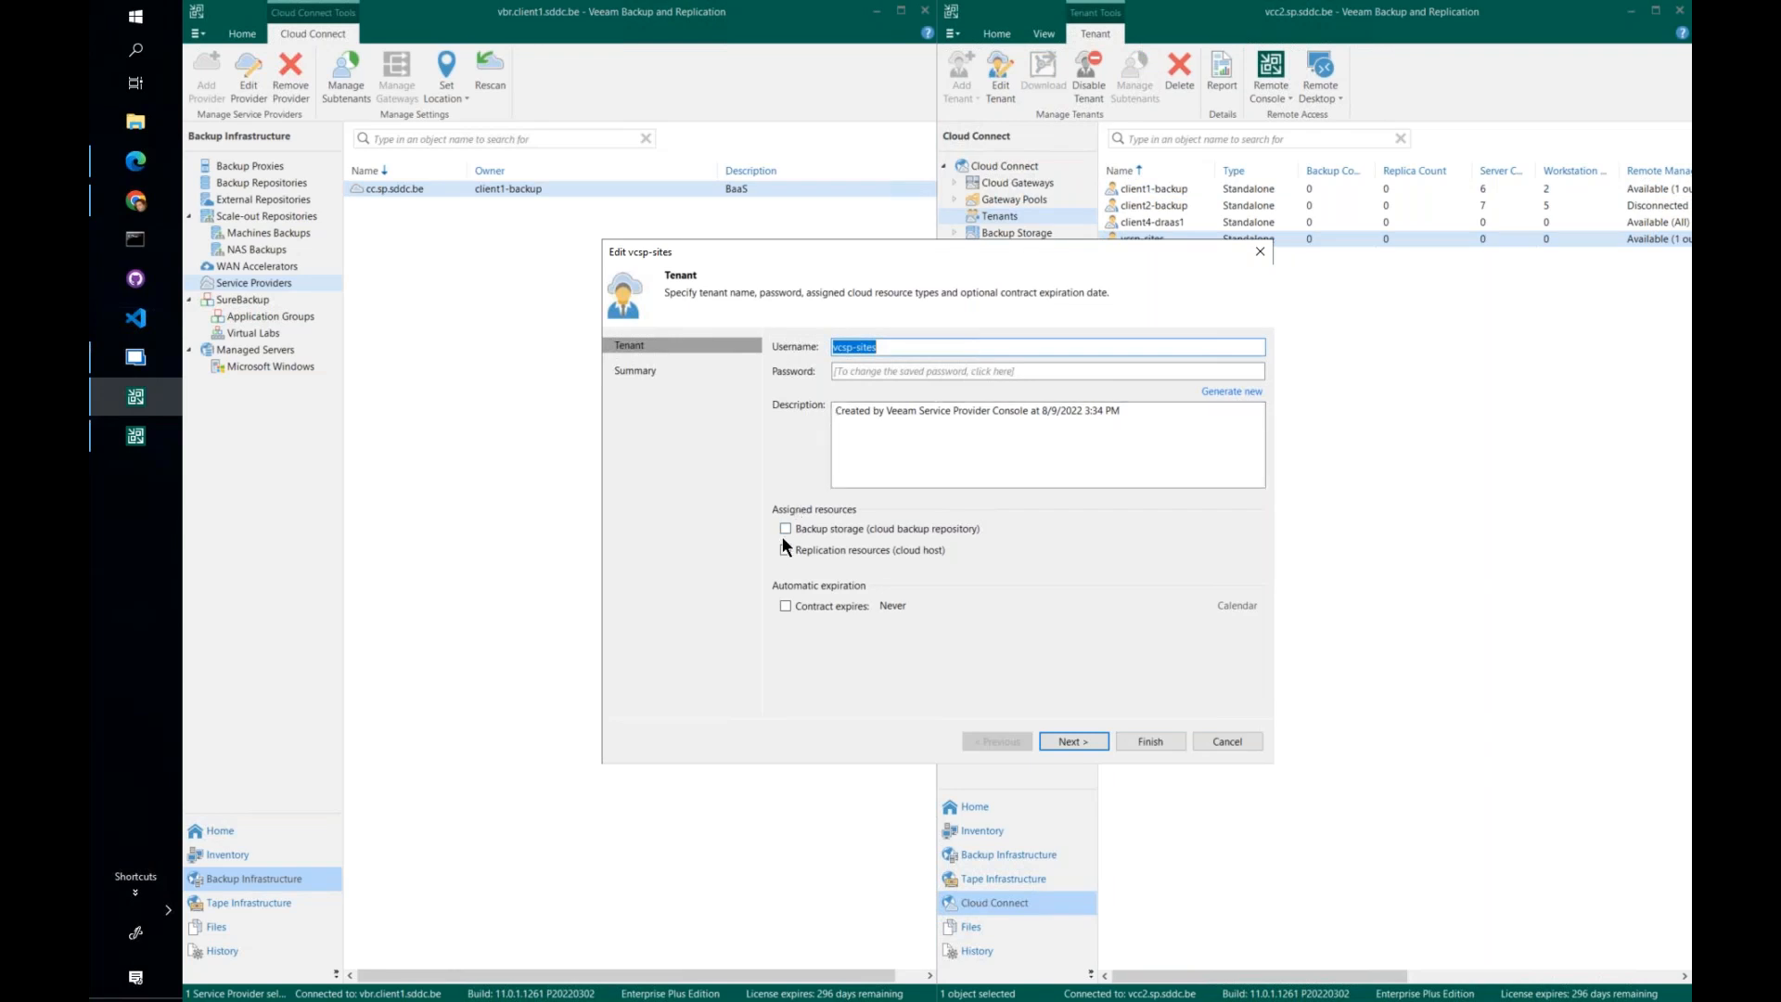
pyautogui.click(910, 349)
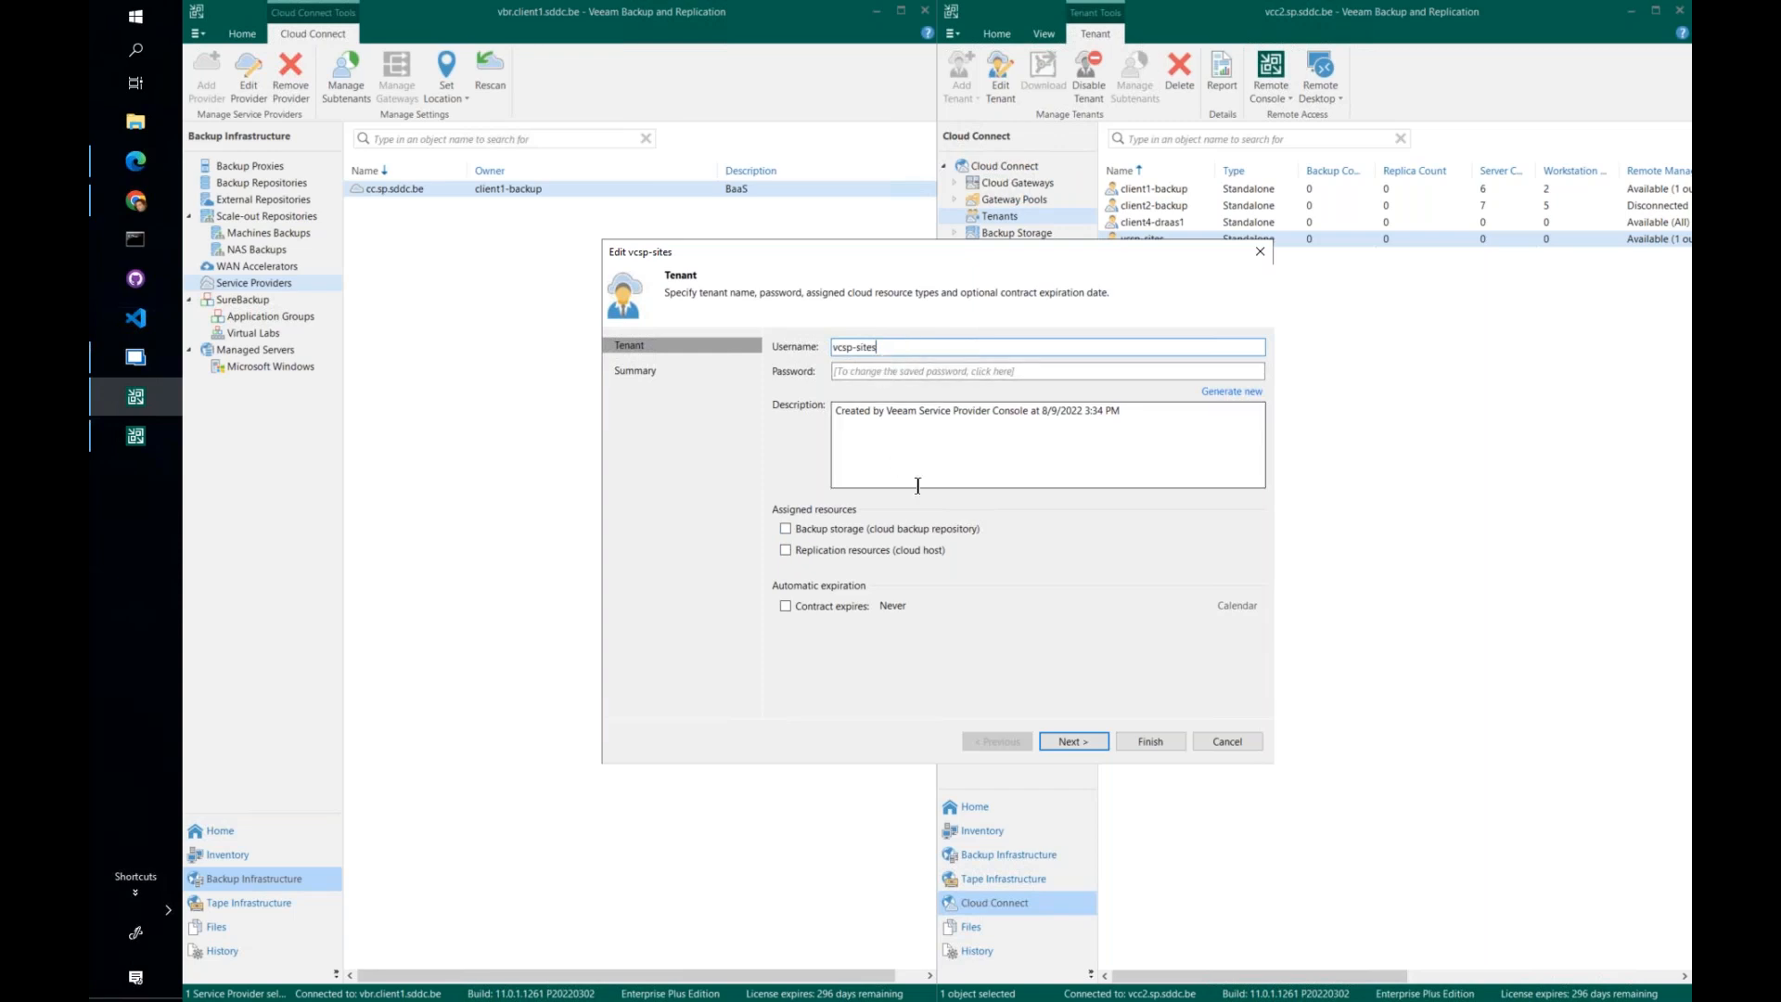
pyautogui.click(1229, 742)
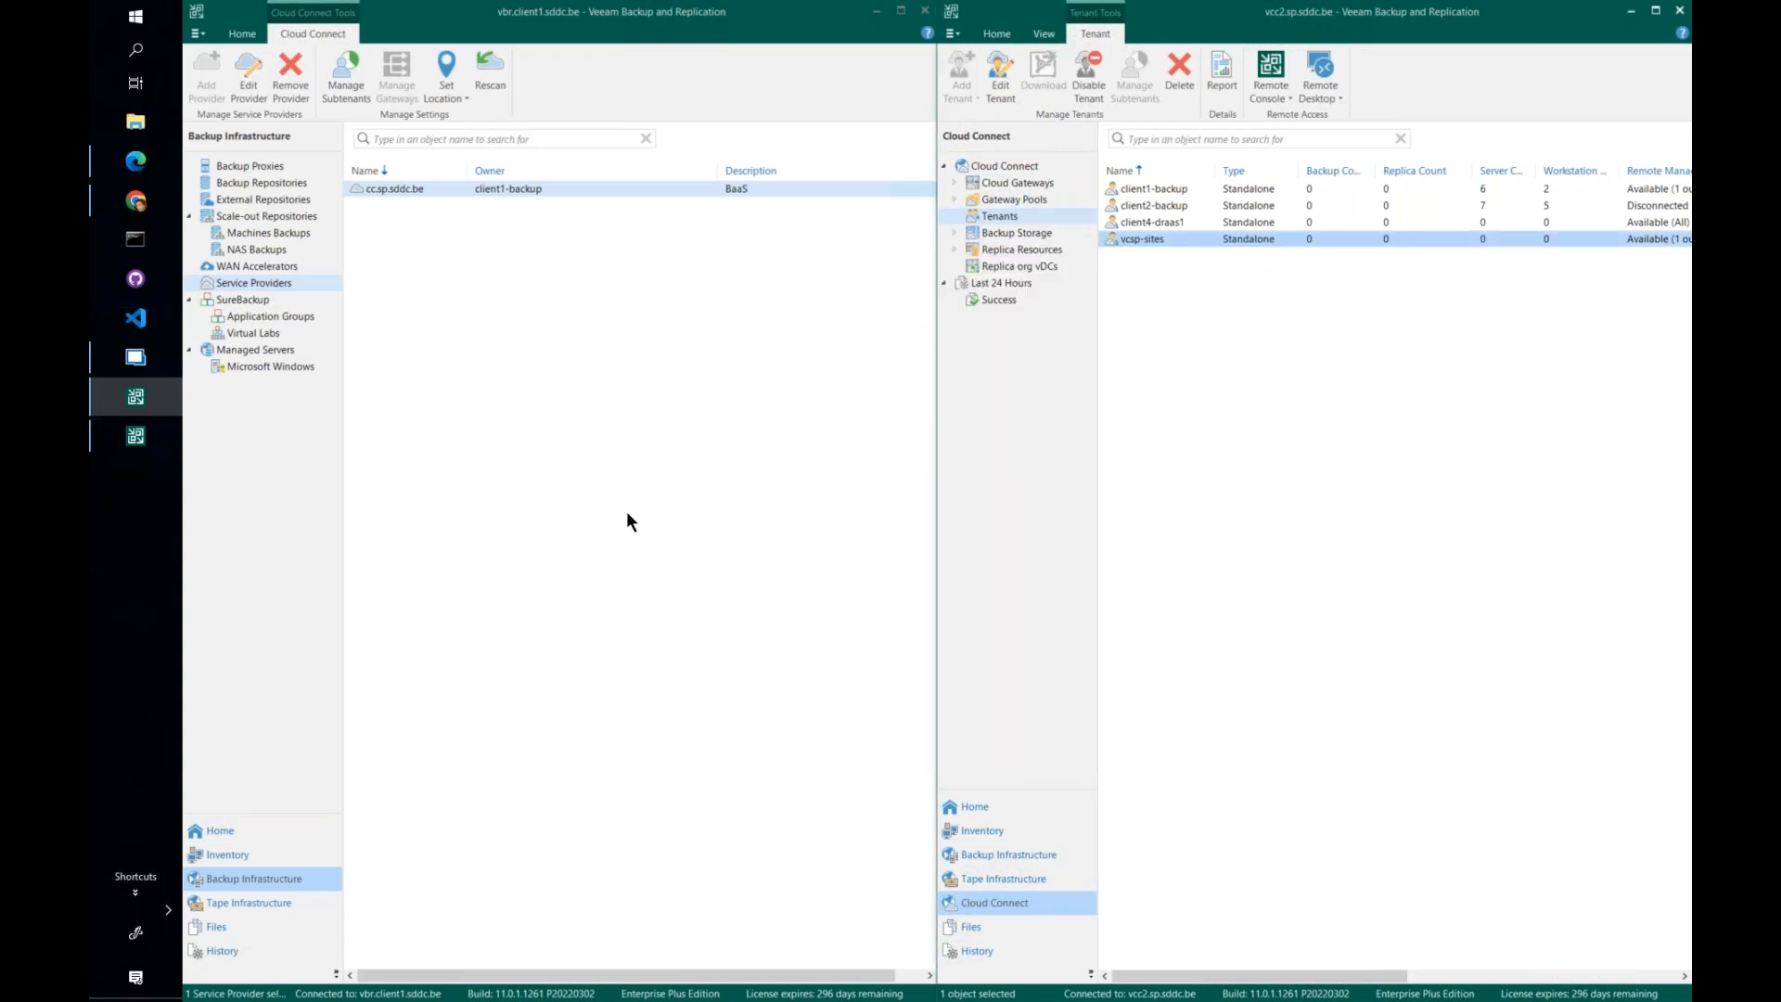
# - Check the remote management status of the client1-backup tenant in the tenants list
pyautogui.click(1161, 193)
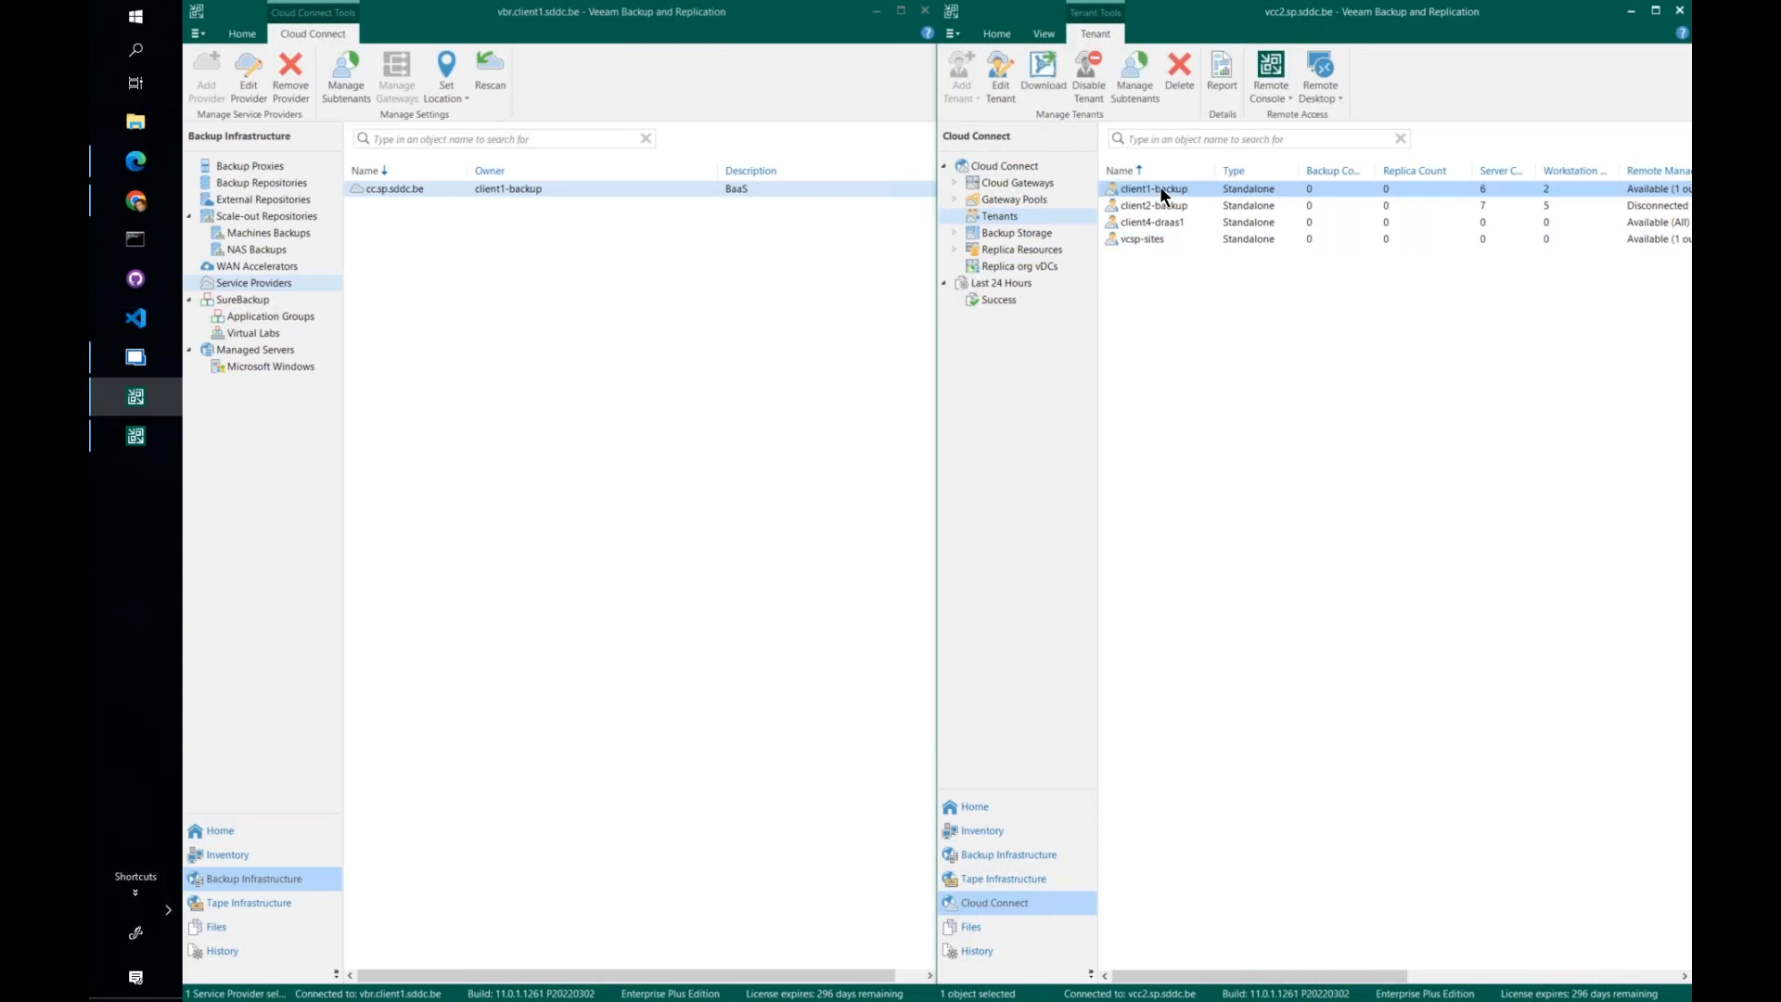
pyautogui.moveTo(1273, 976); pyautogui.dragTo(1363, 976)
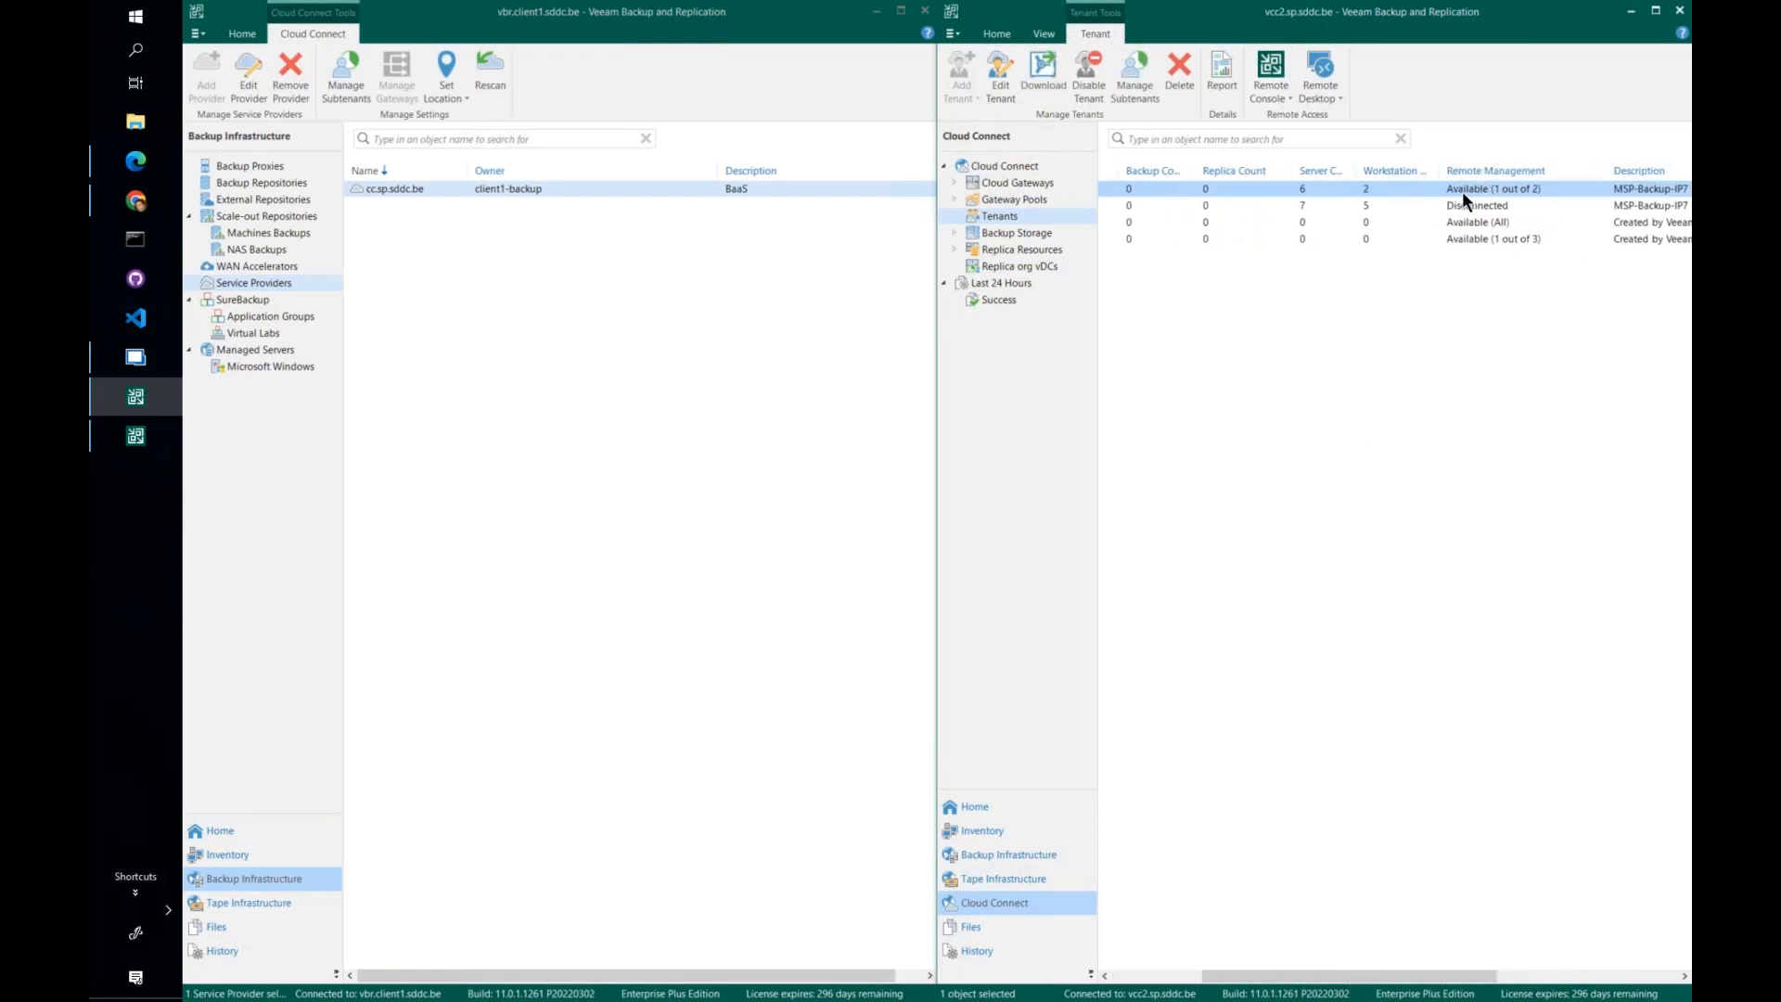
pyautogui.moveTo(1322, 977); pyautogui.dragTo(1206, 979)
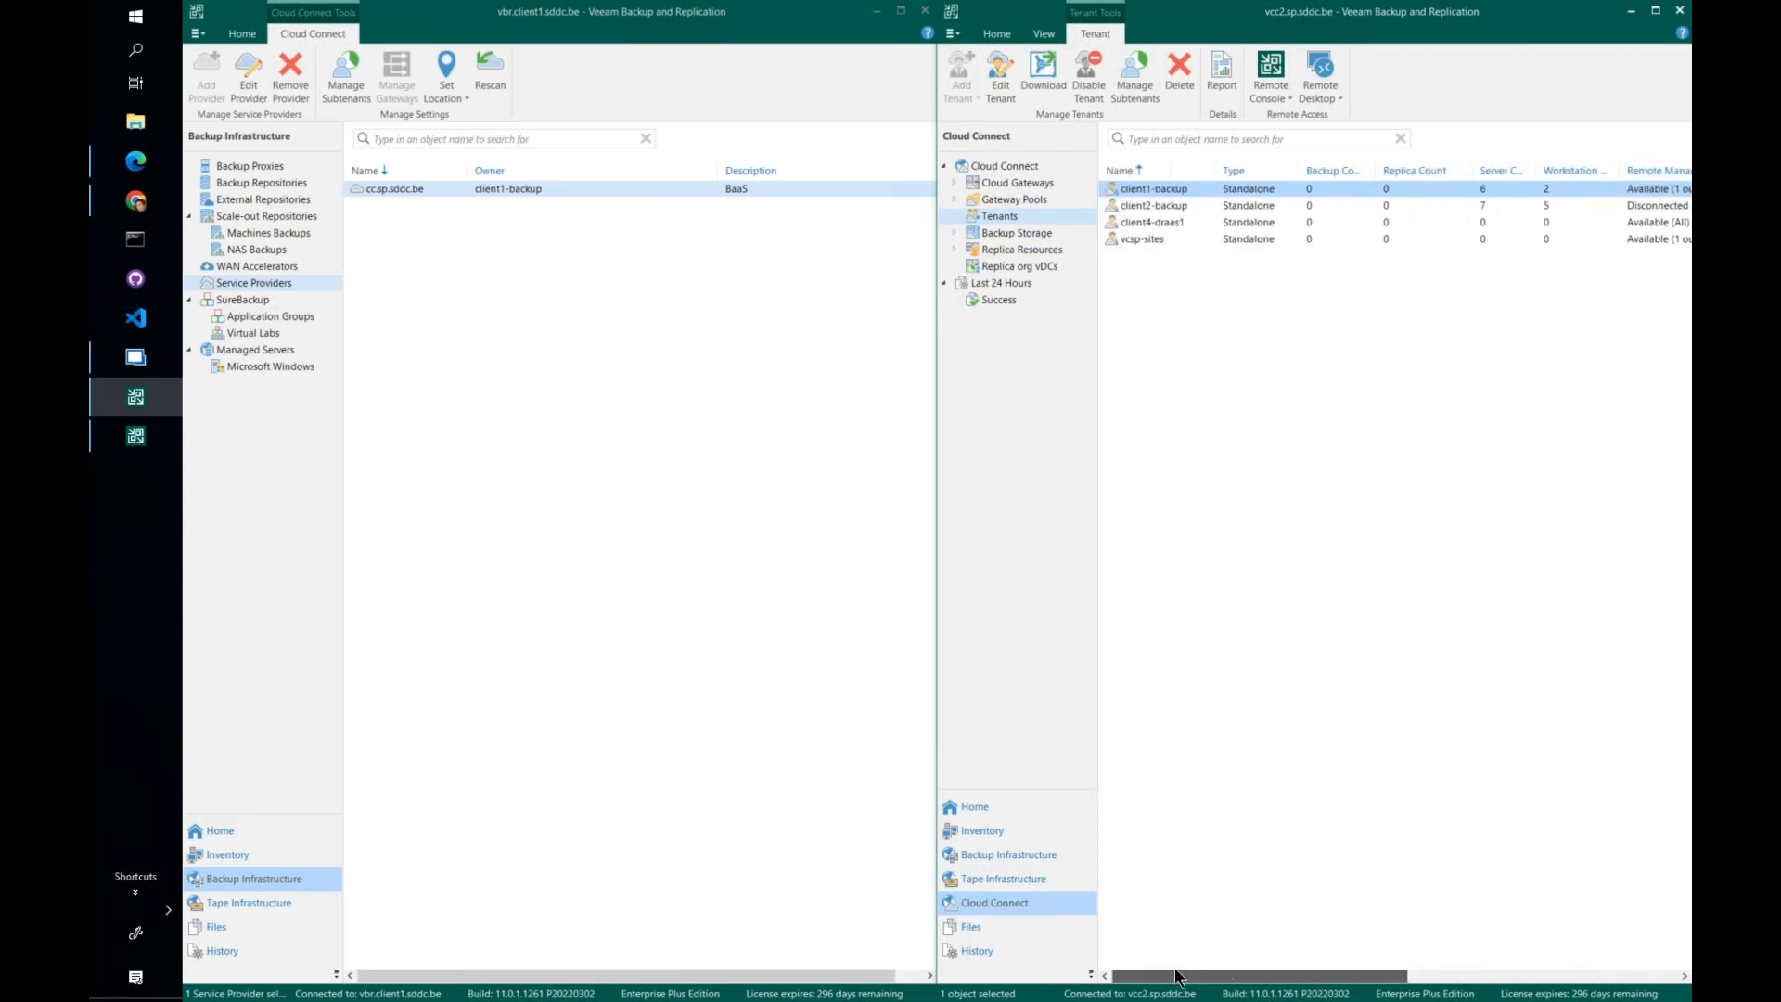
# - Start a remote desktop connection to vbr.client1.sddc.be through the client1-backup tenant and cancel at the credentials prompt
pyautogui.rightClick(1171, 188)
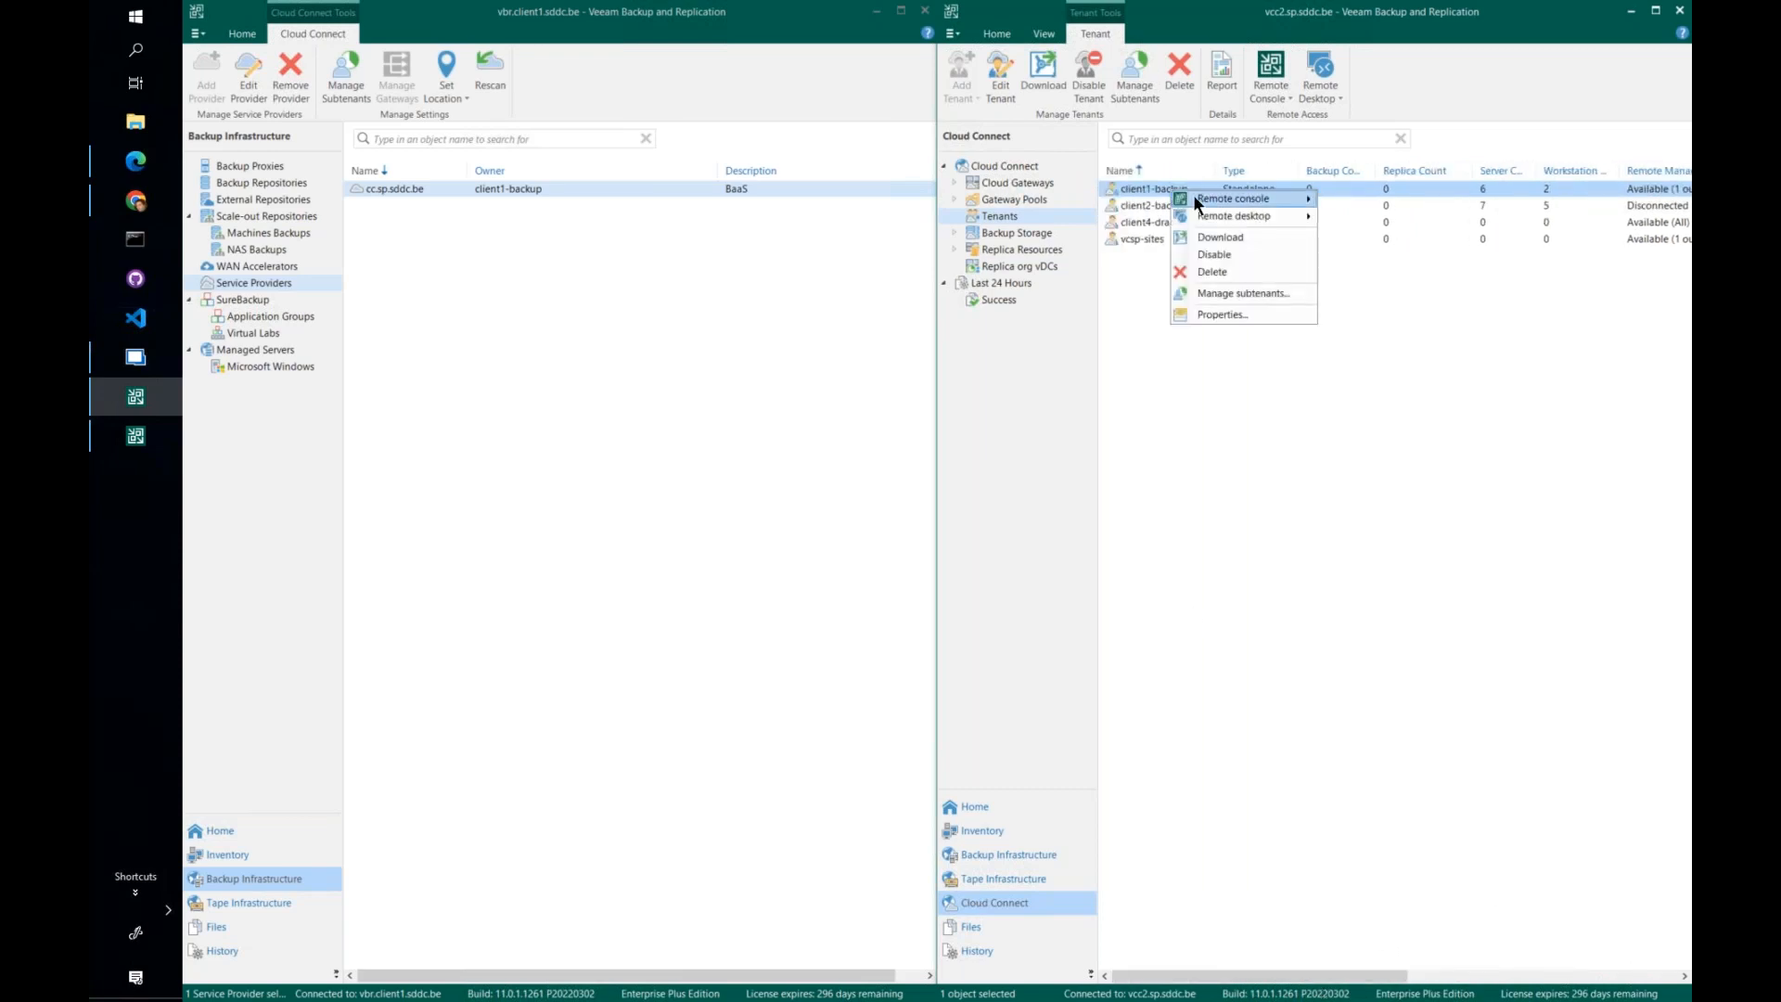
pyautogui.moveTo(1238, 197)
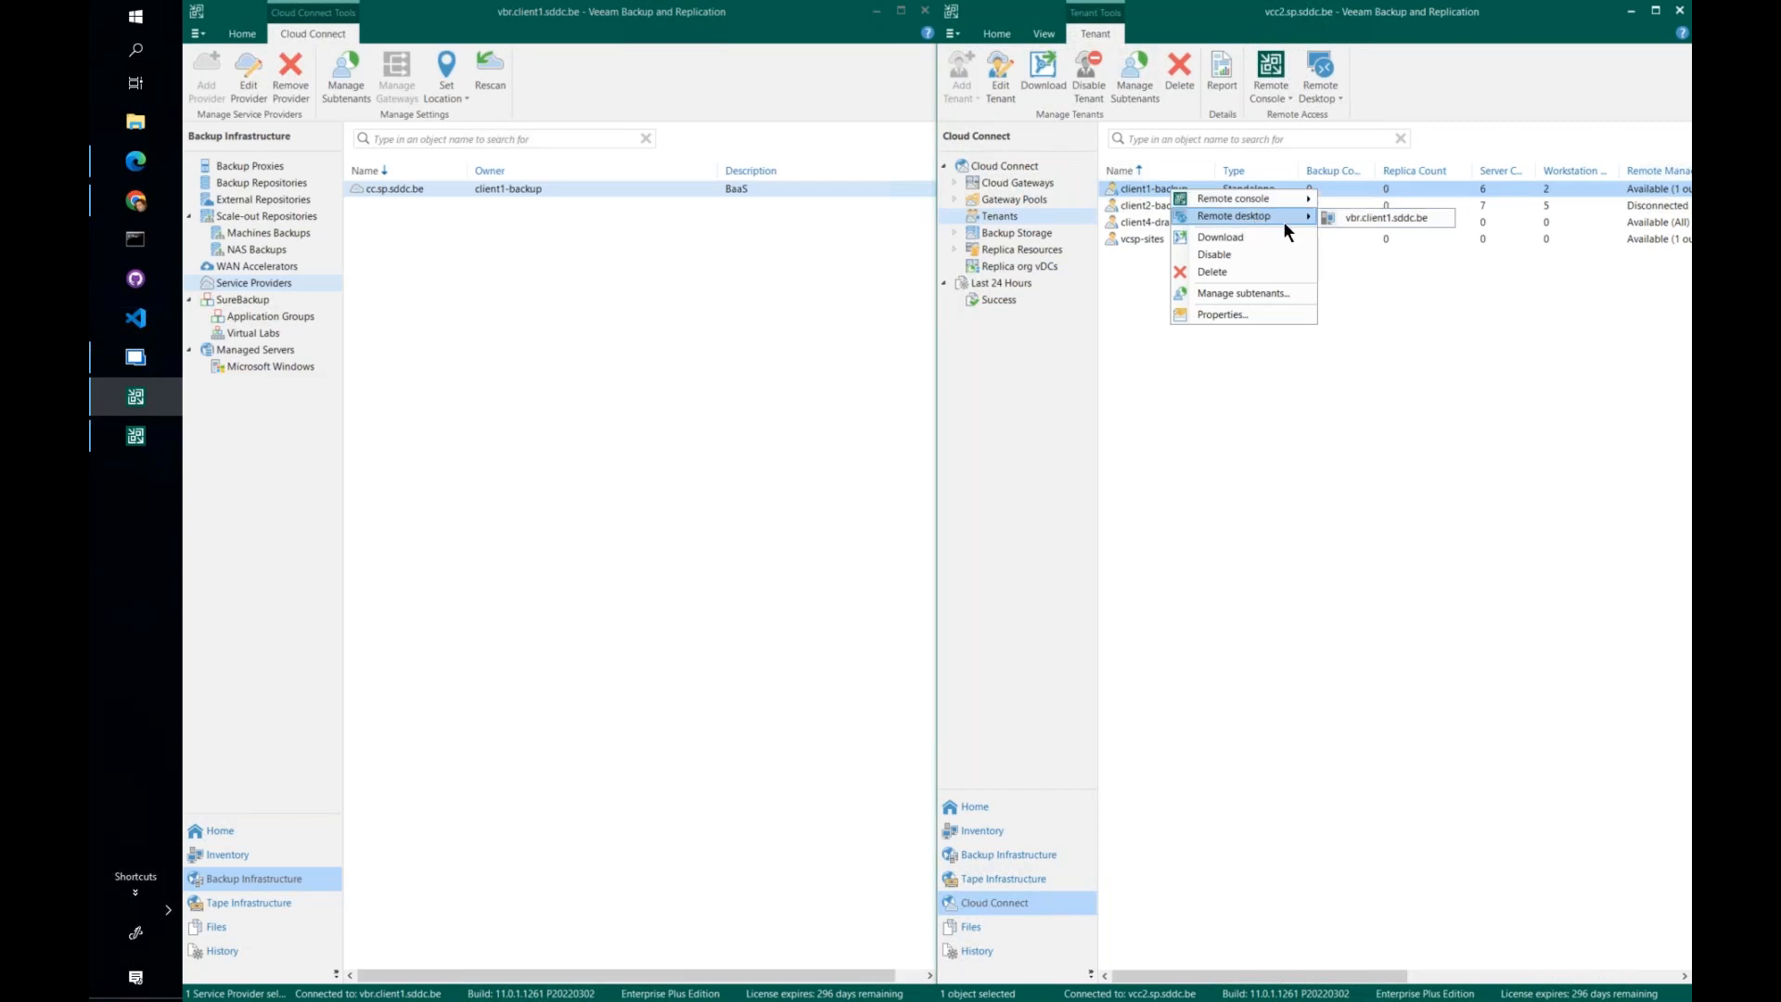
pyautogui.click(1354, 219)
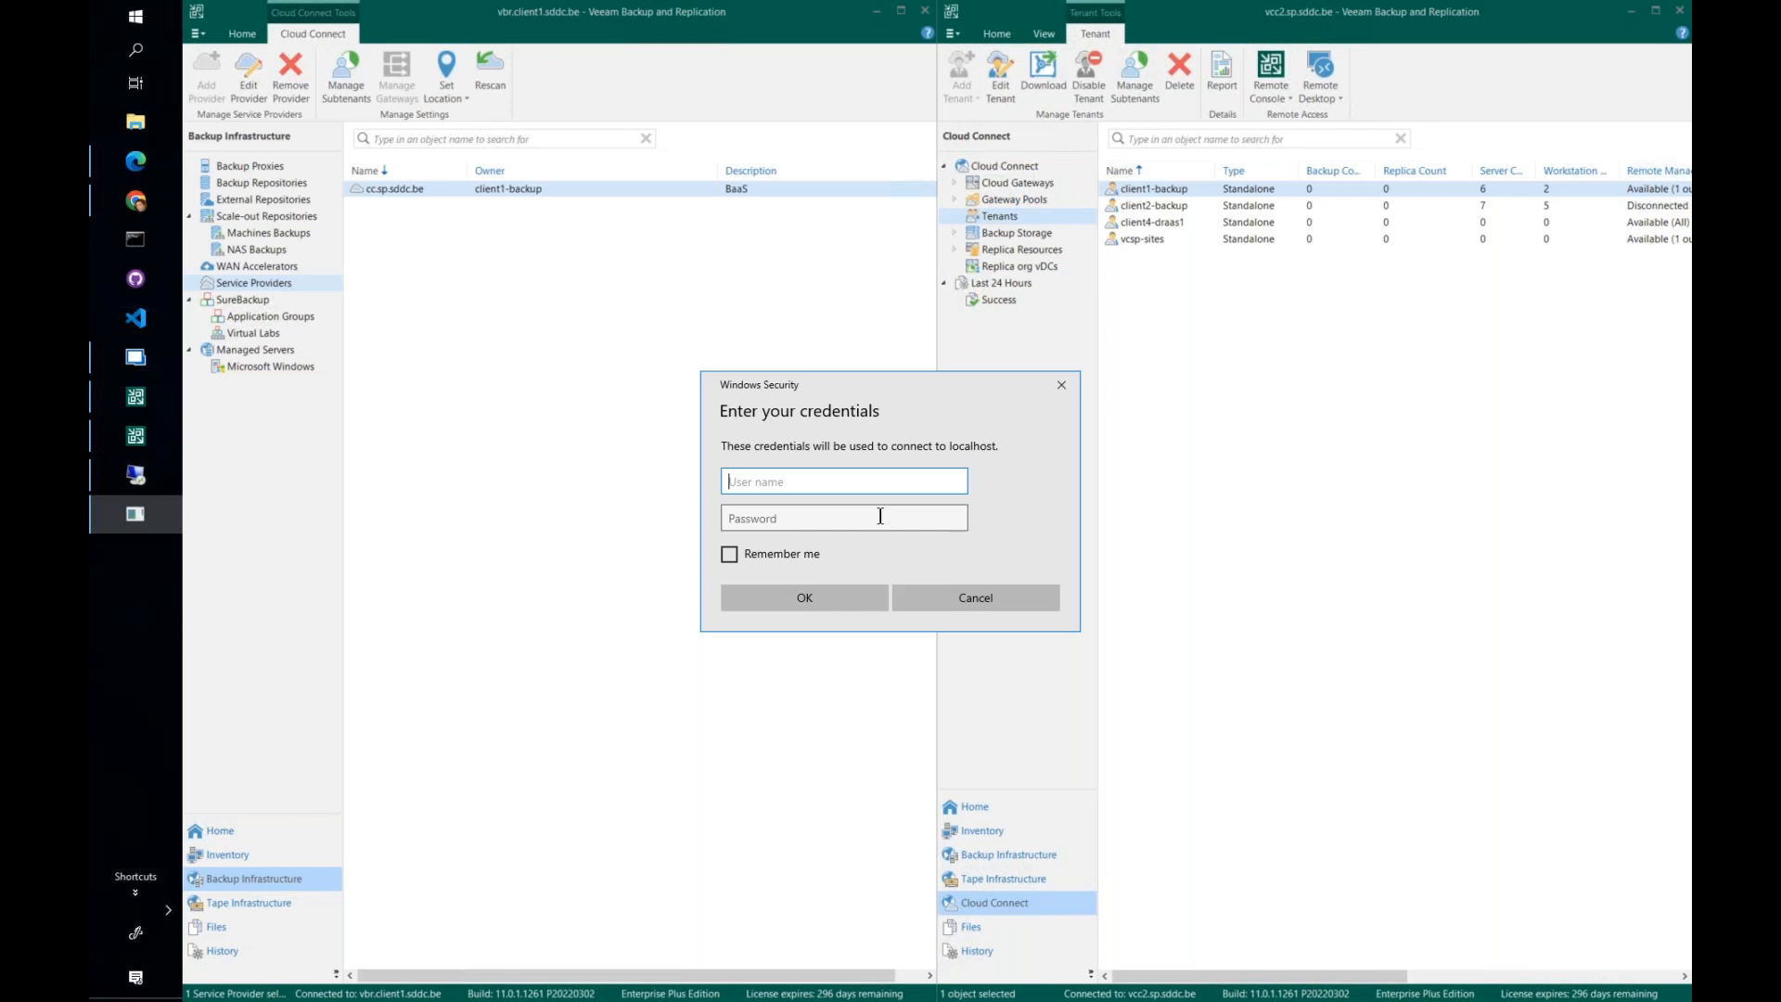
pyautogui.click(993, 596)
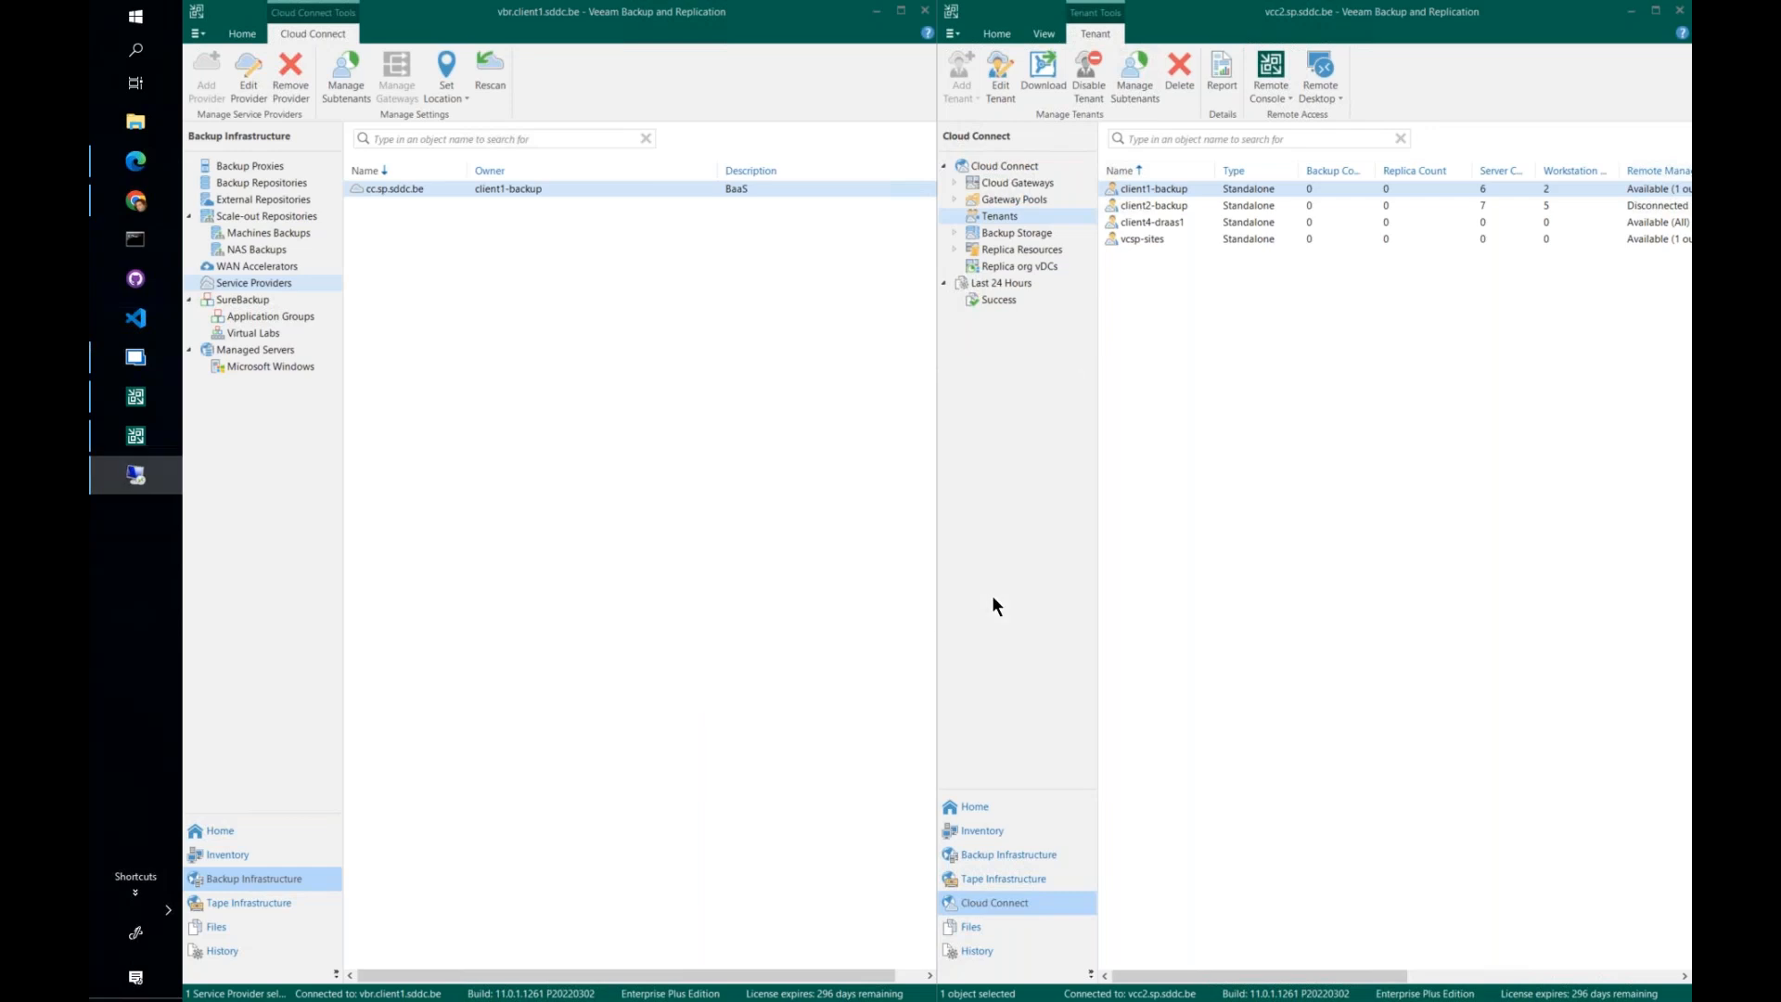
pyautogui.click(1160, 443)
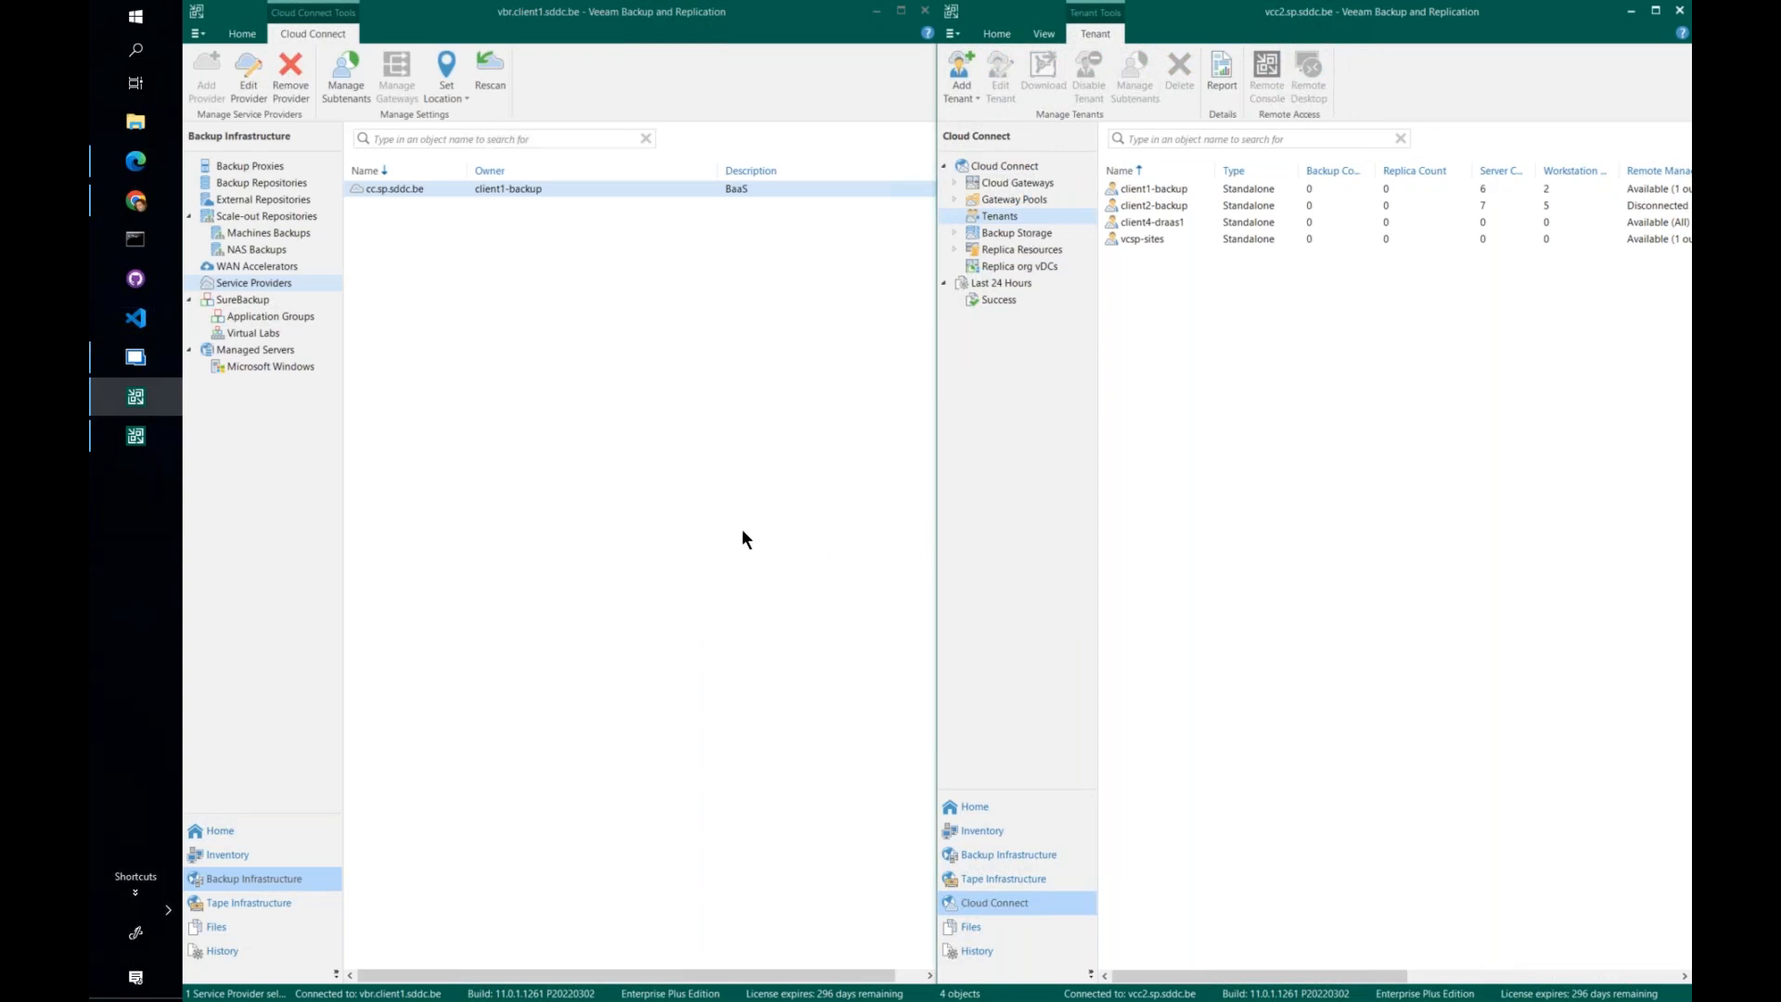
# - In the Service Provider Console, start a PowerShell session to the client1 company's discovered backup server
pyautogui.click(135, 160)
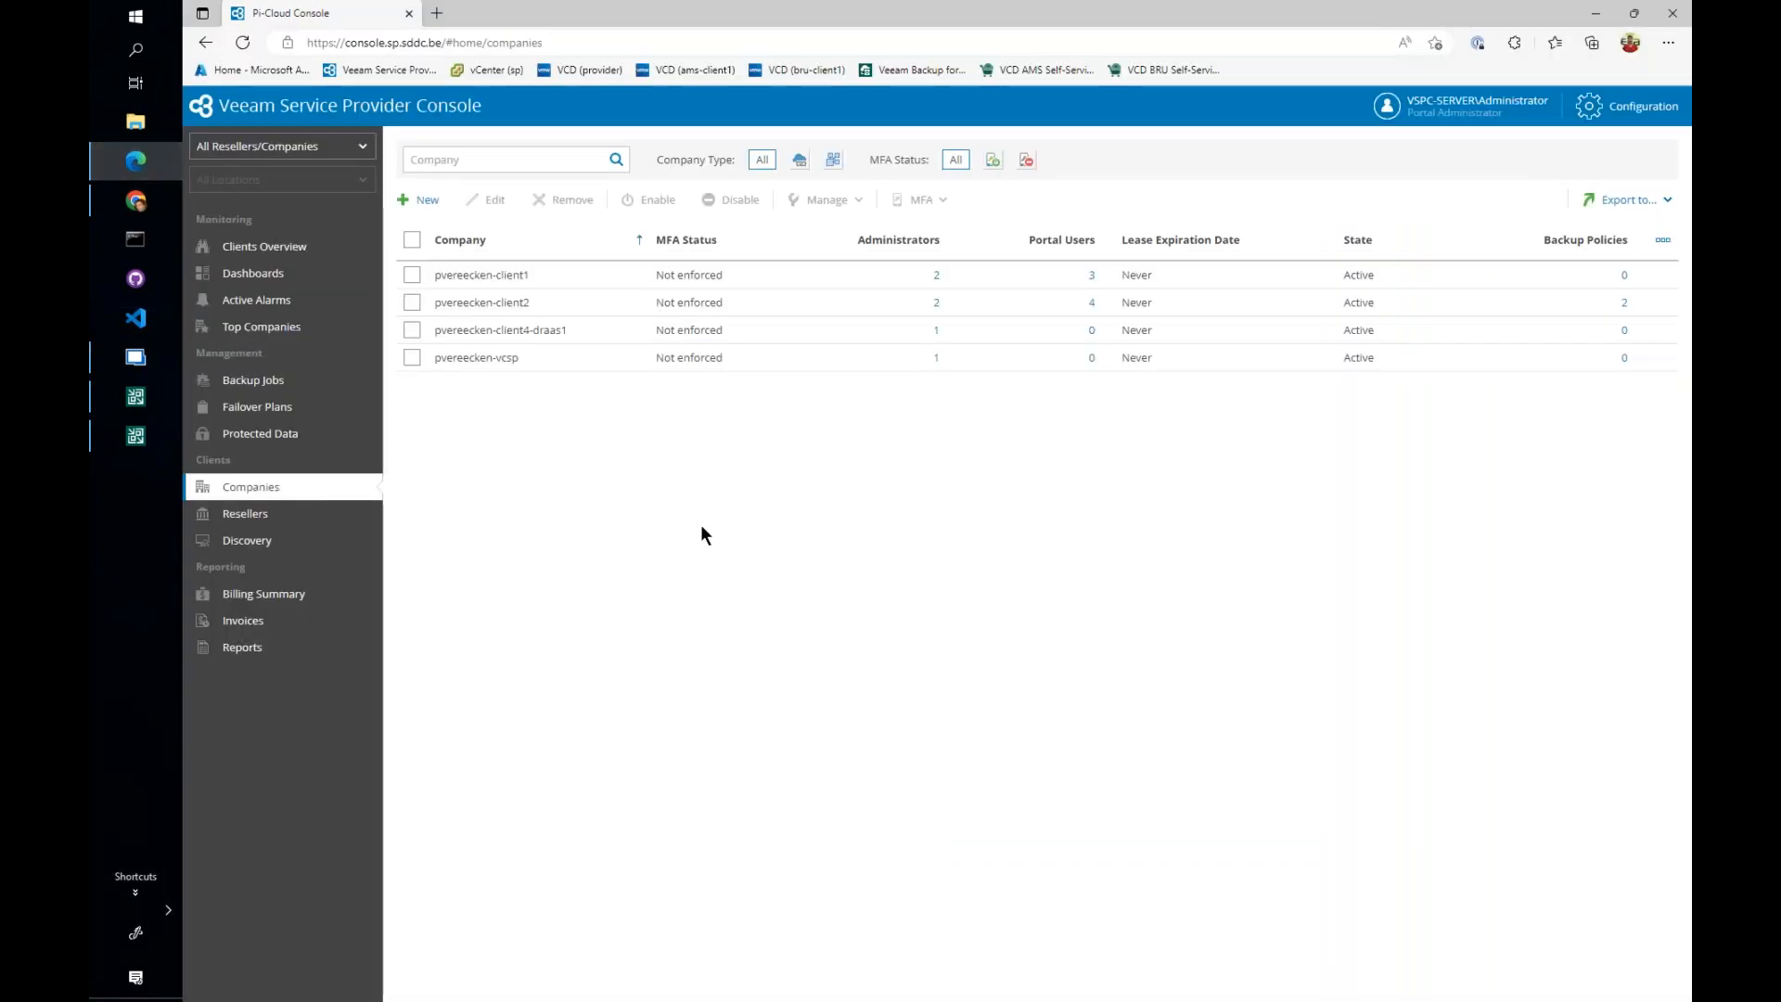
pyautogui.click(308, 547)
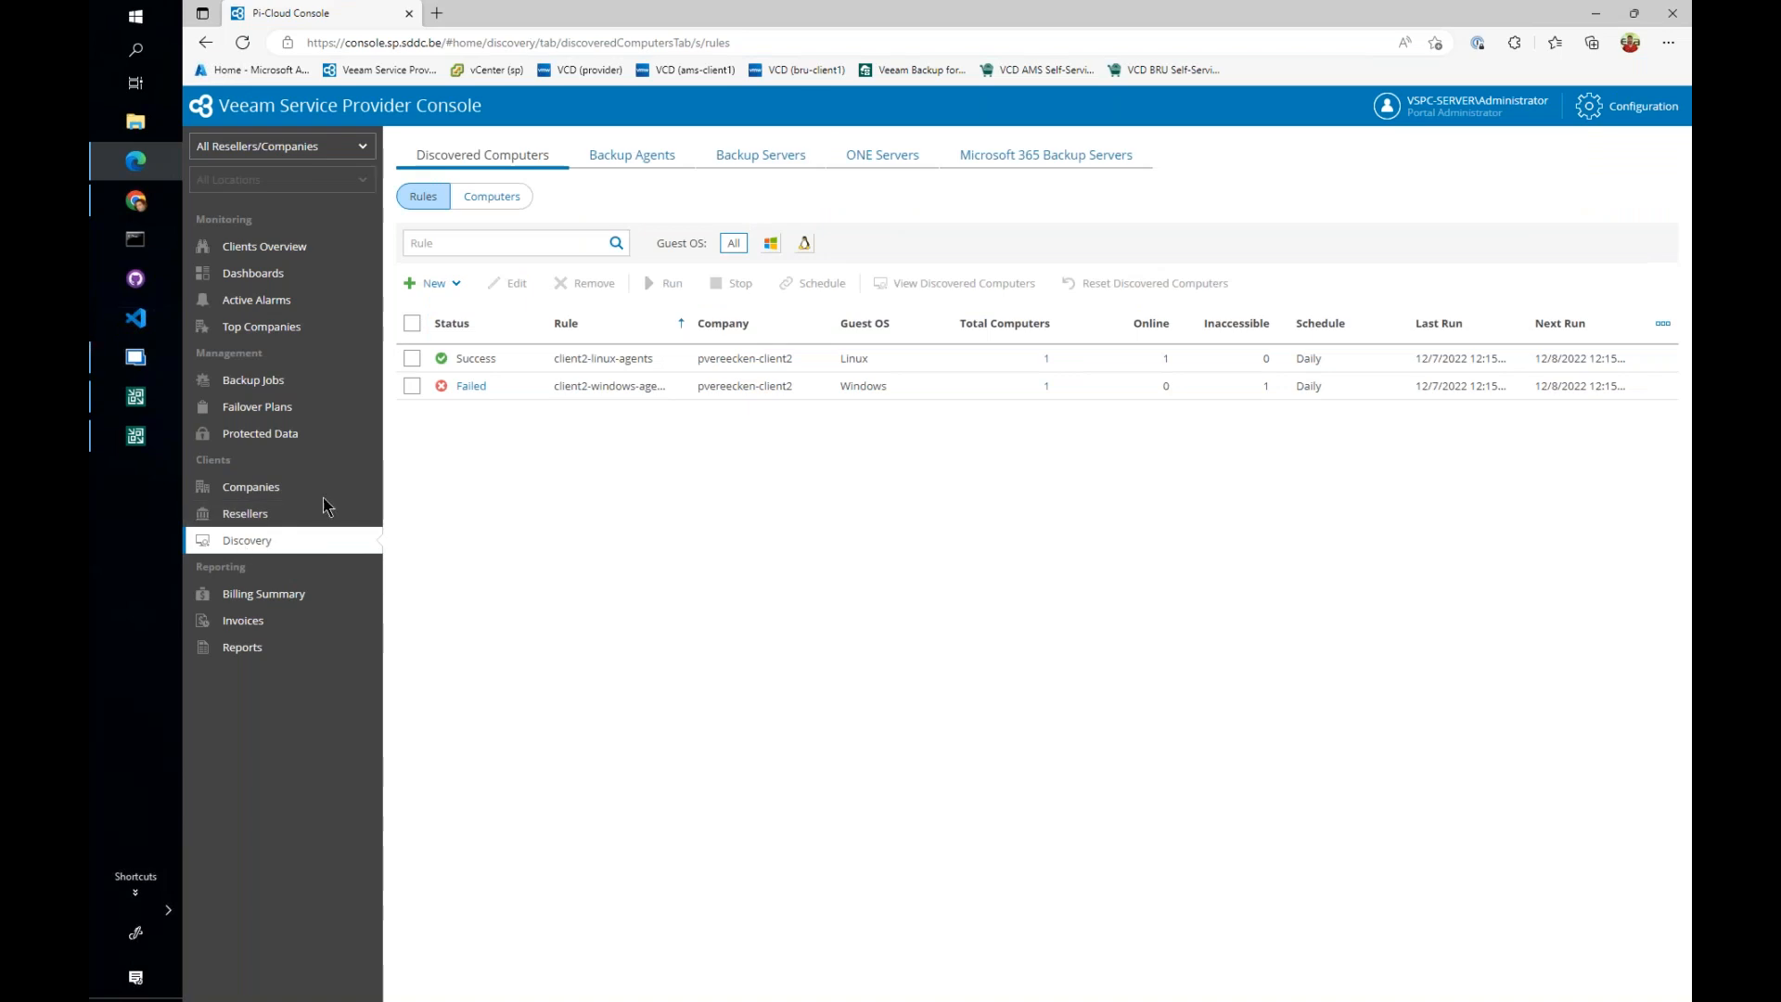
pyautogui.click(778, 160)
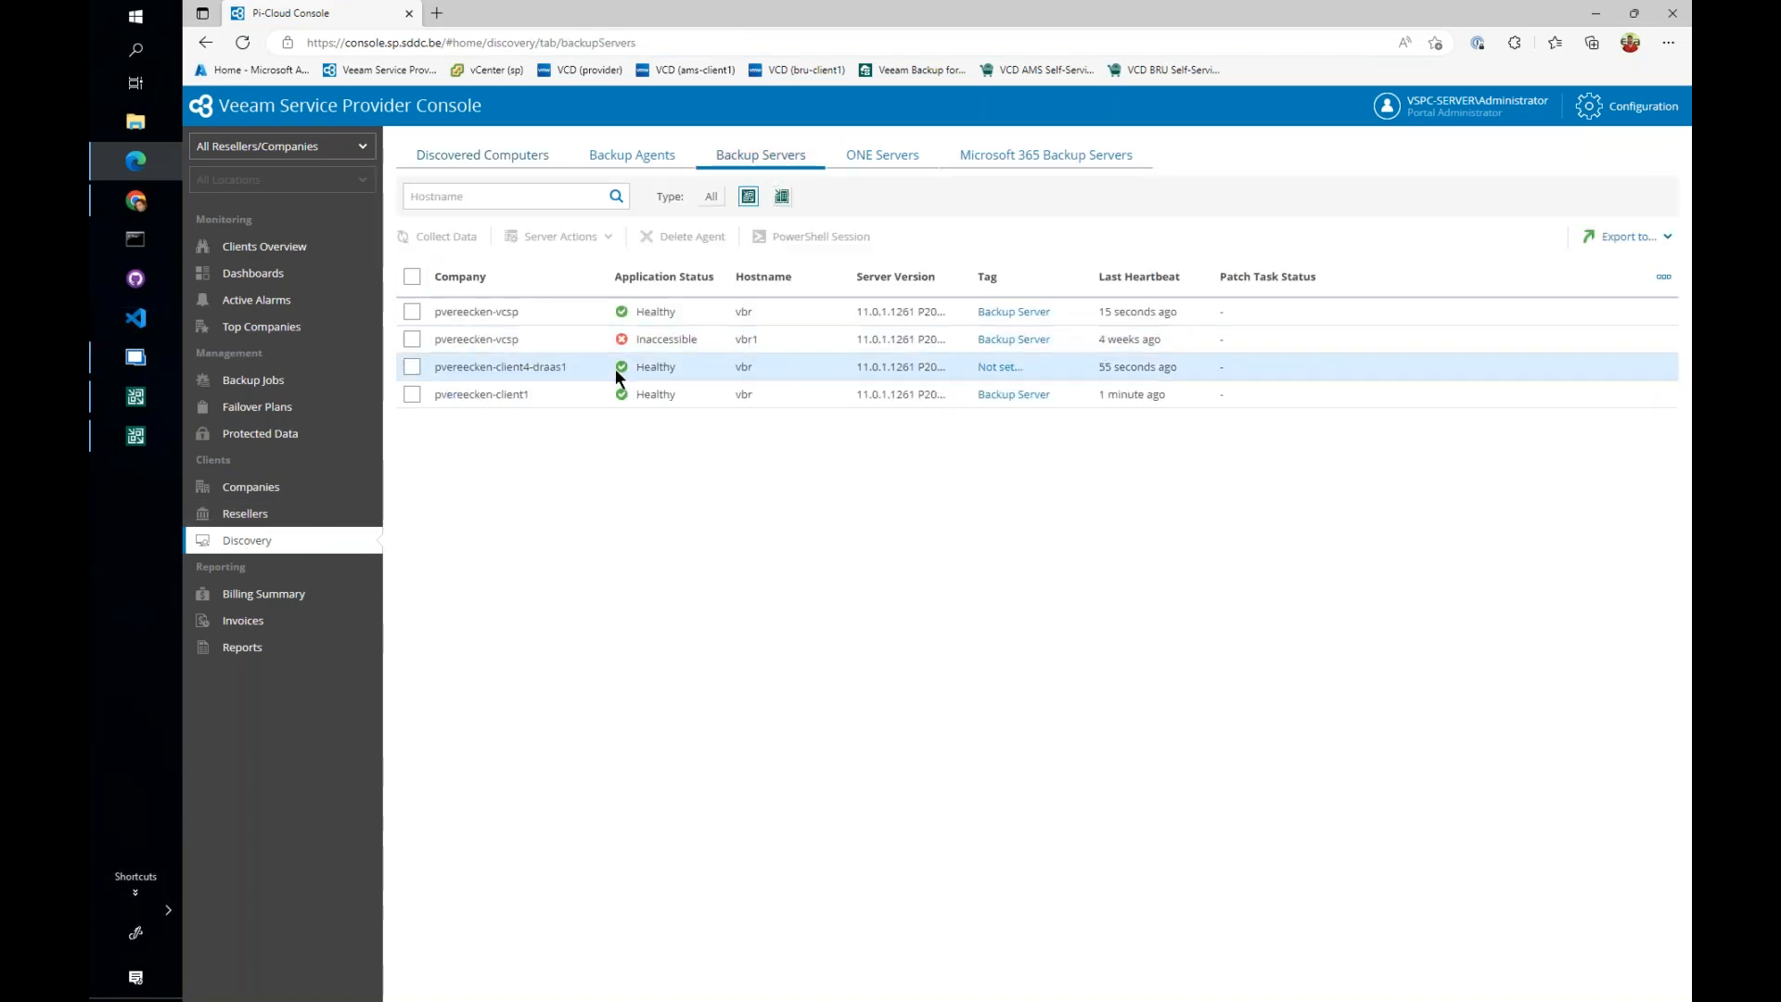
pyautogui.click(542, 394)
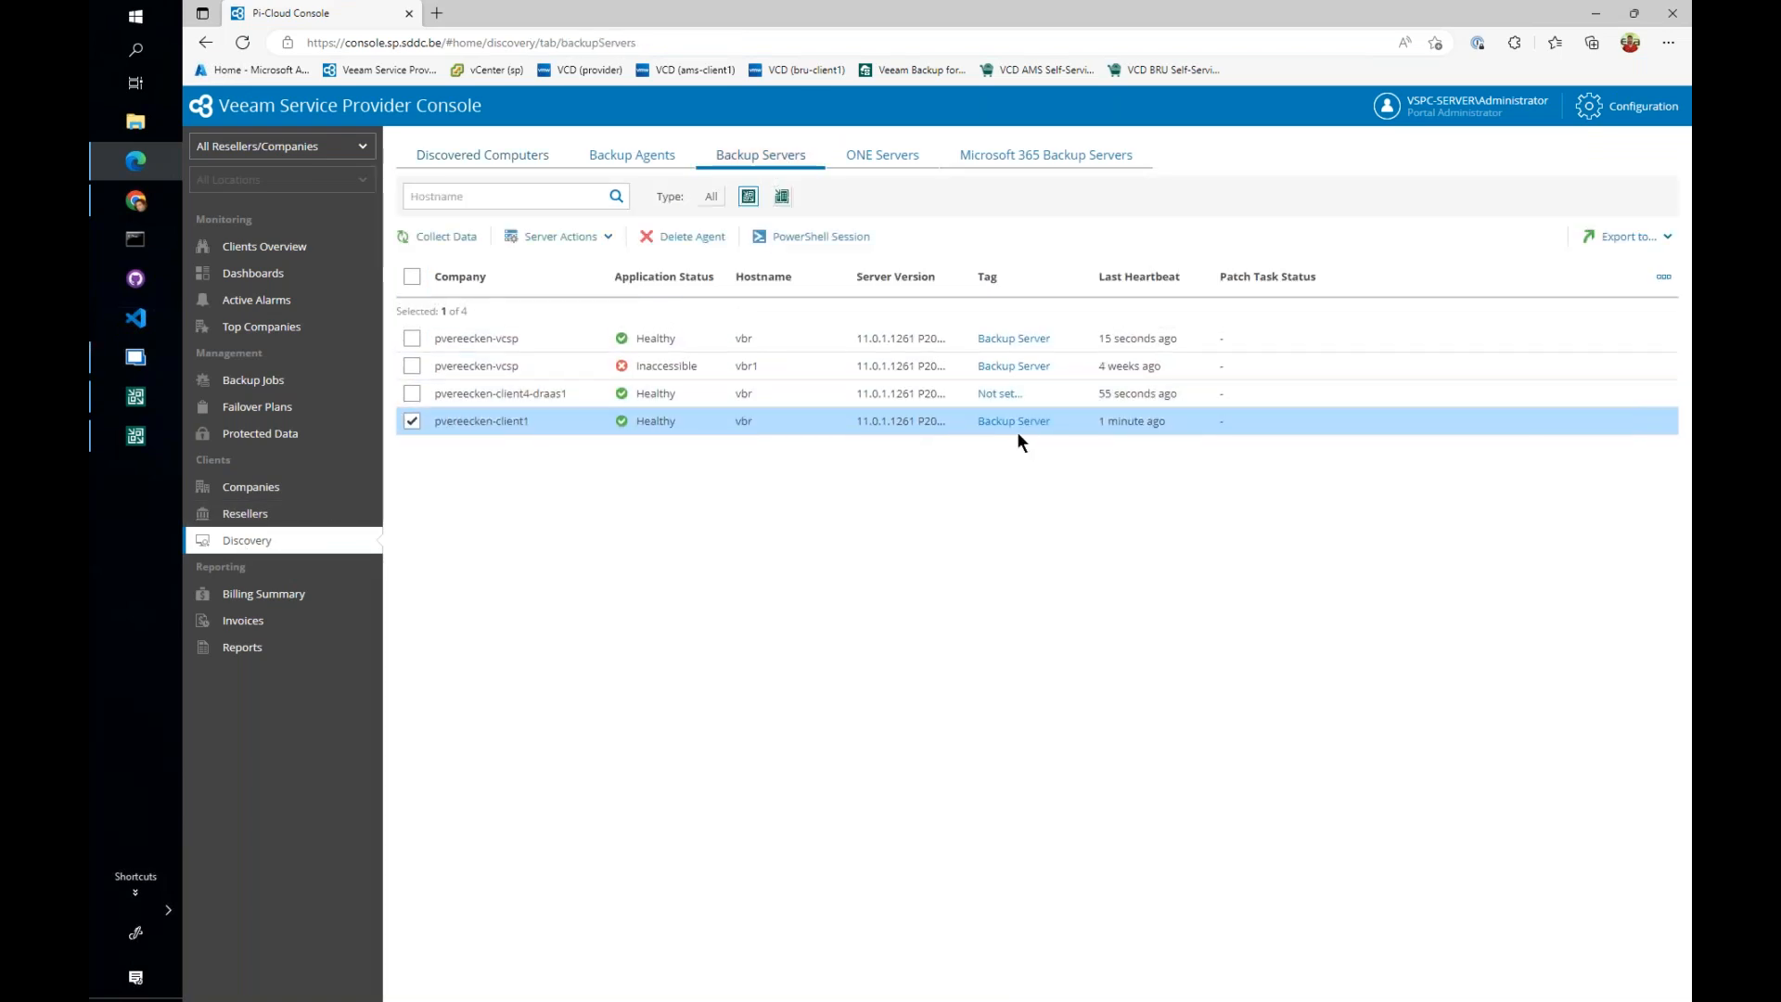
pyautogui.moveTo(494, 422); pyautogui.dragTo(535, 423)
pyautogui.click(812, 239)
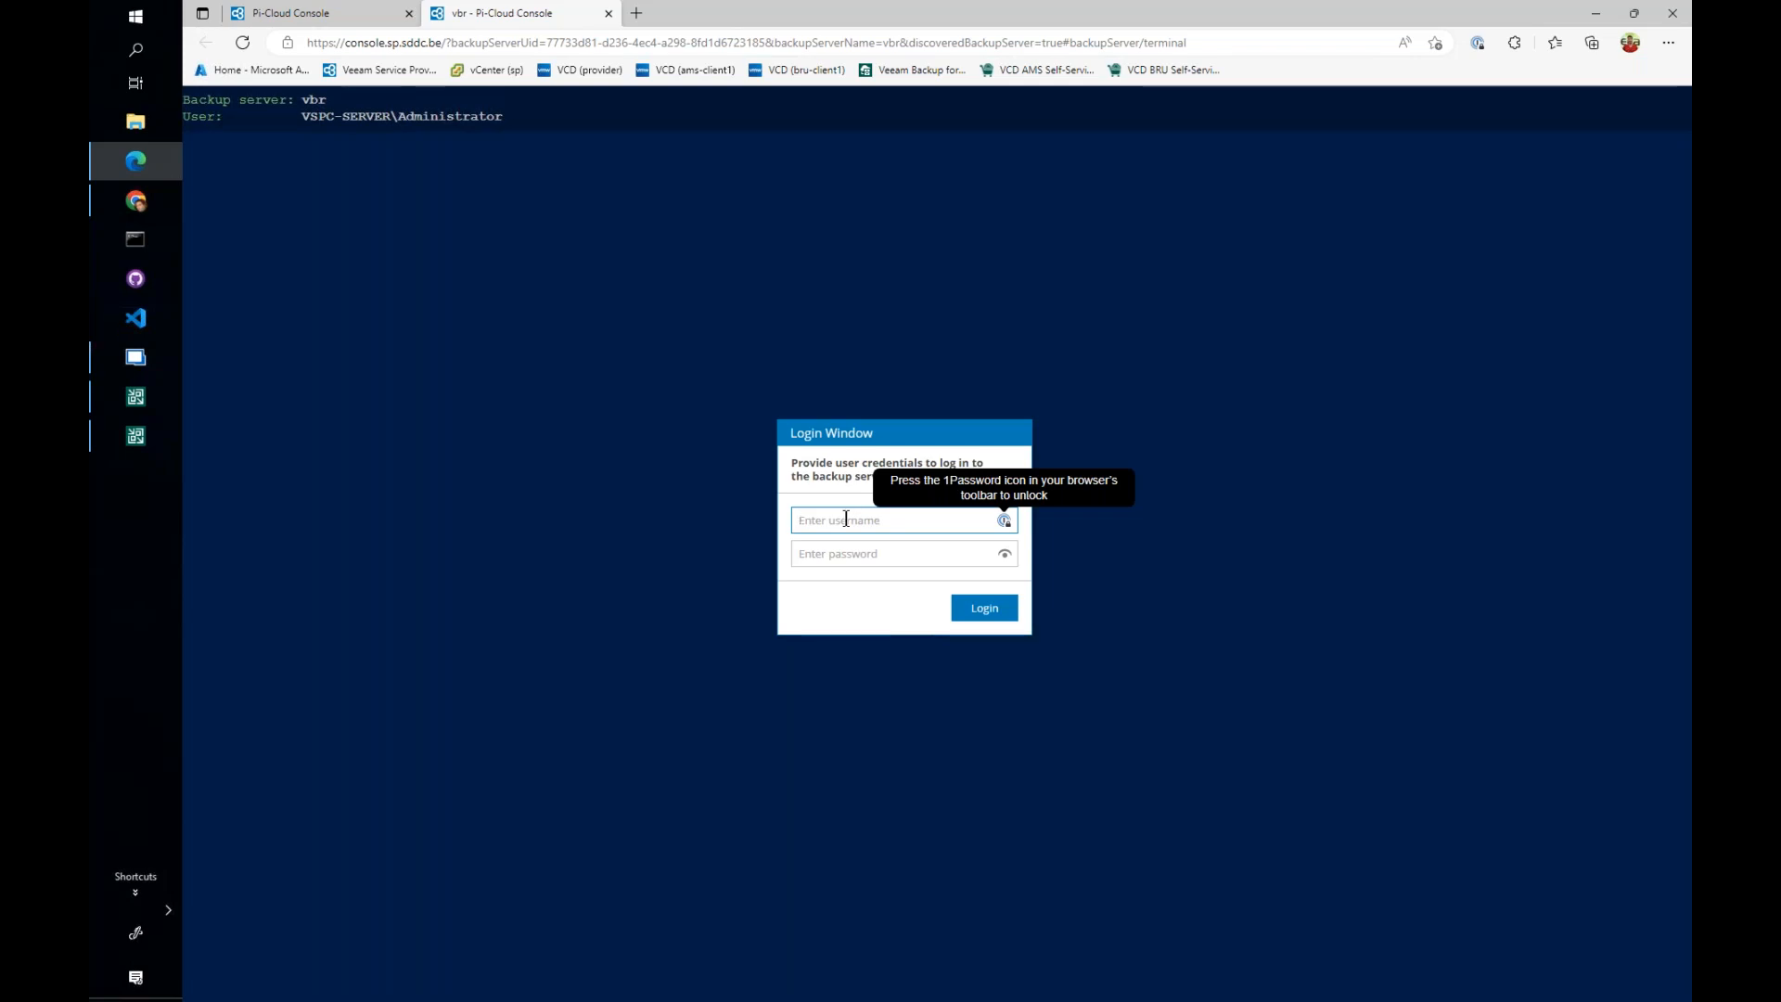
# - Log in to the backup server's PowerShell session with the client1 domain administrator's username and password
pyautogui.write('client1\\adm-Pie')
pyautogui.write('*******')
pyautogui.press('Return')
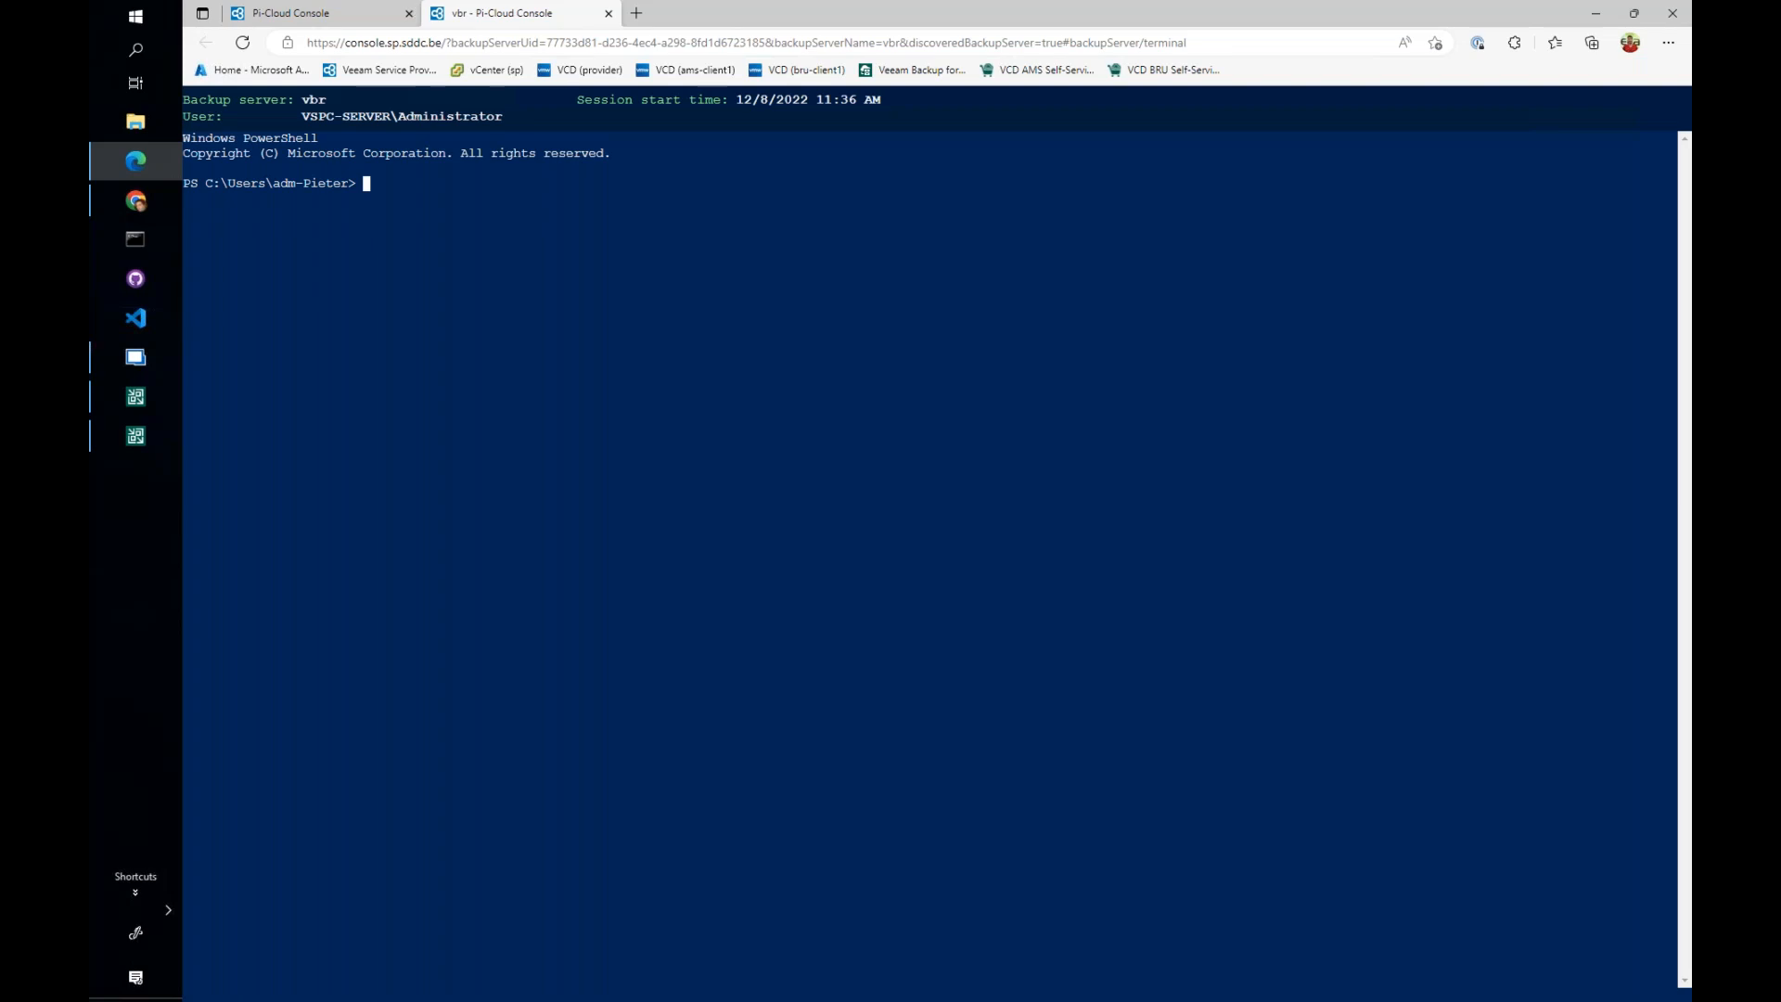
# - List the backup server's jobs with get-vbrjob, and end the PowerShell session with exit
pyautogui.write('get-vbrjob')
pyautogui.press('Return')
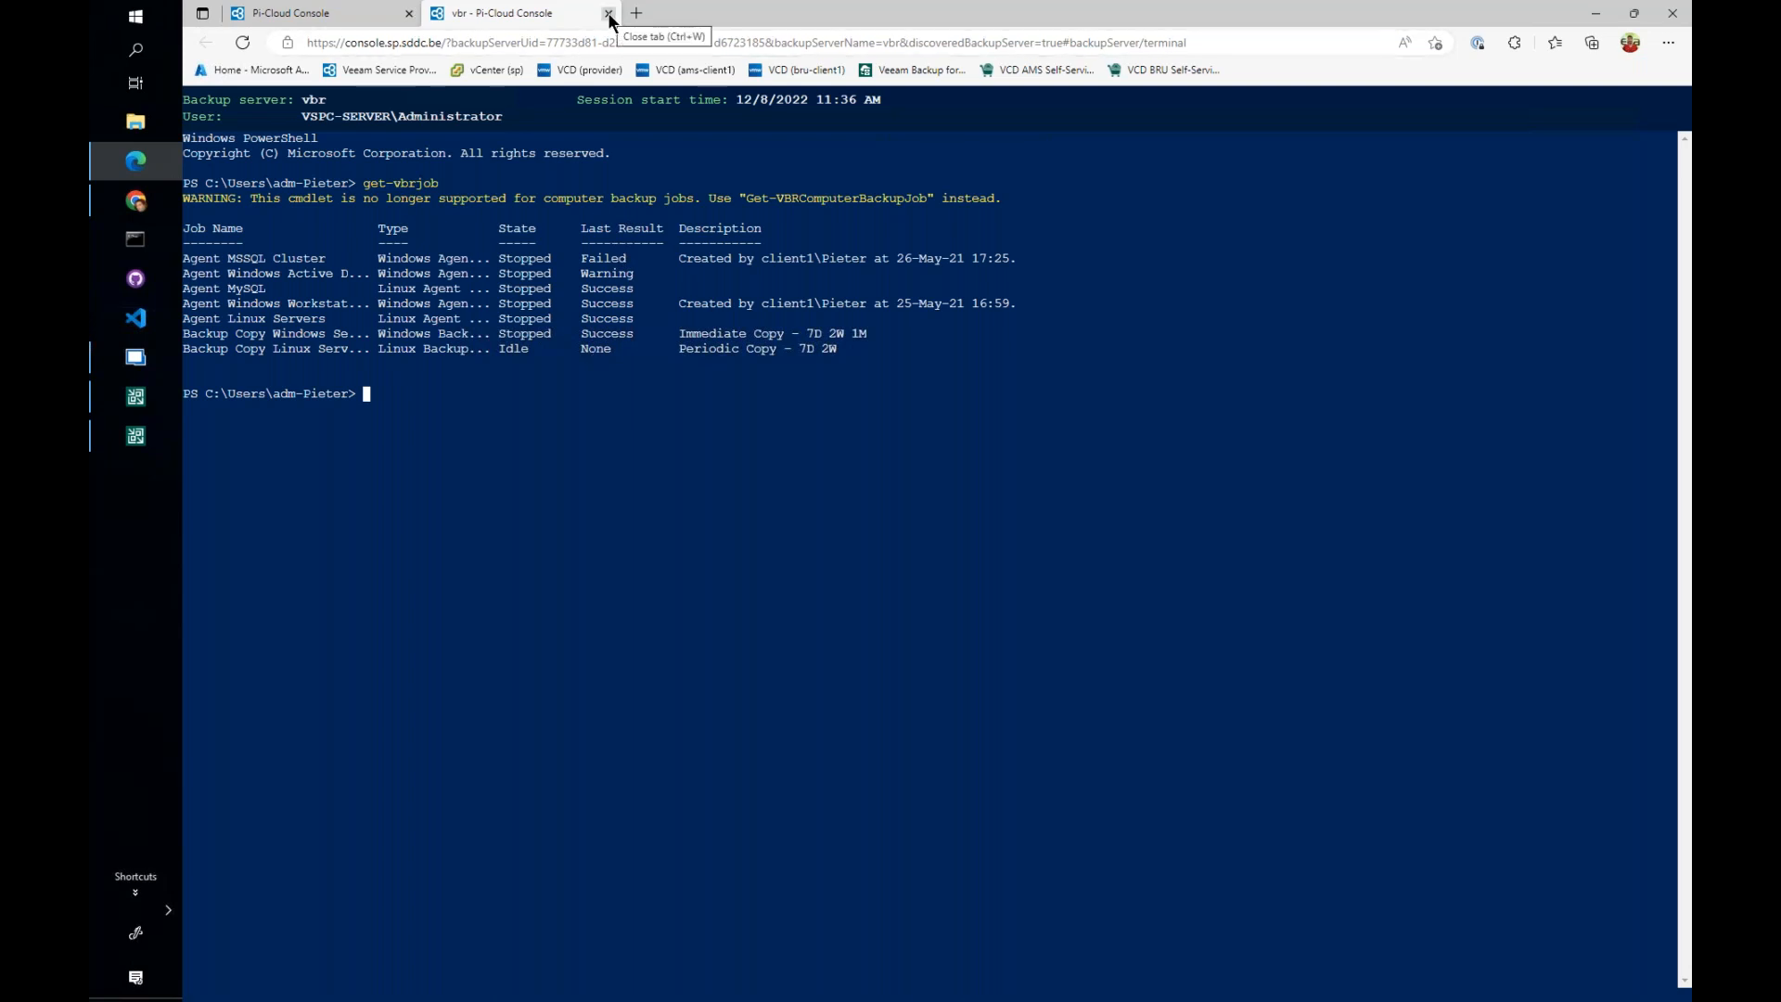
pyautogui.write('exit')
pyautogui.press('Return')
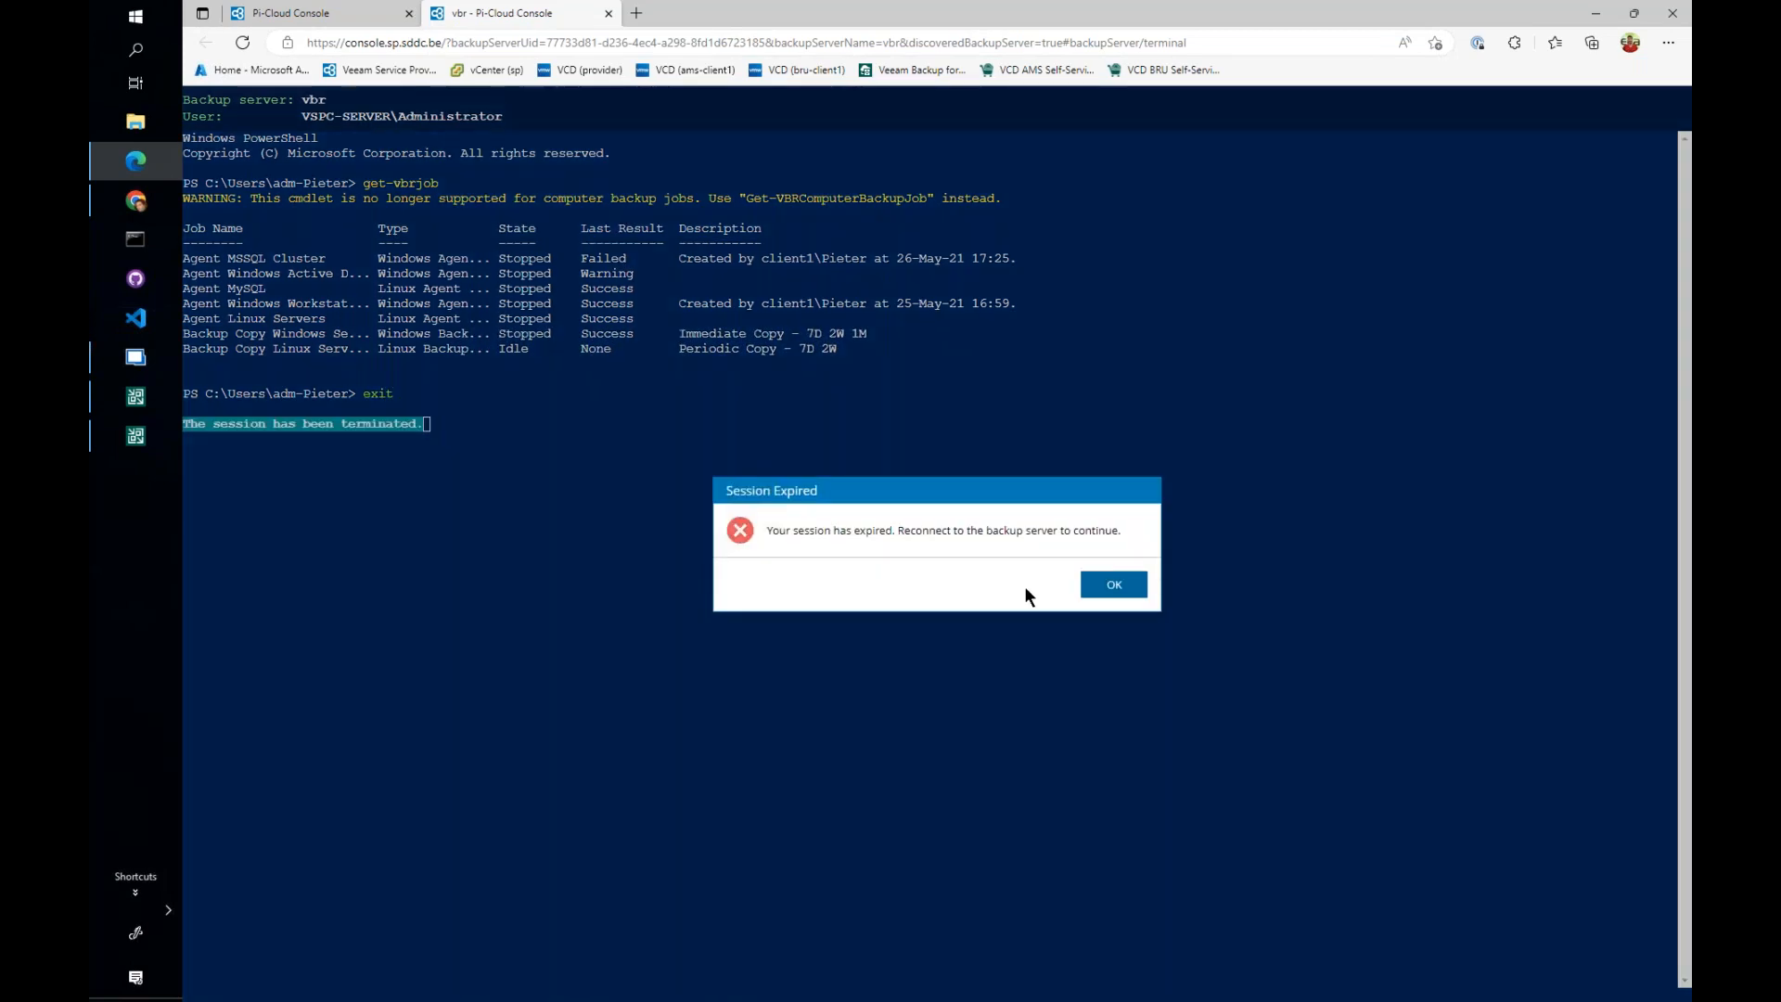
pyautogui.click(1113, 584)
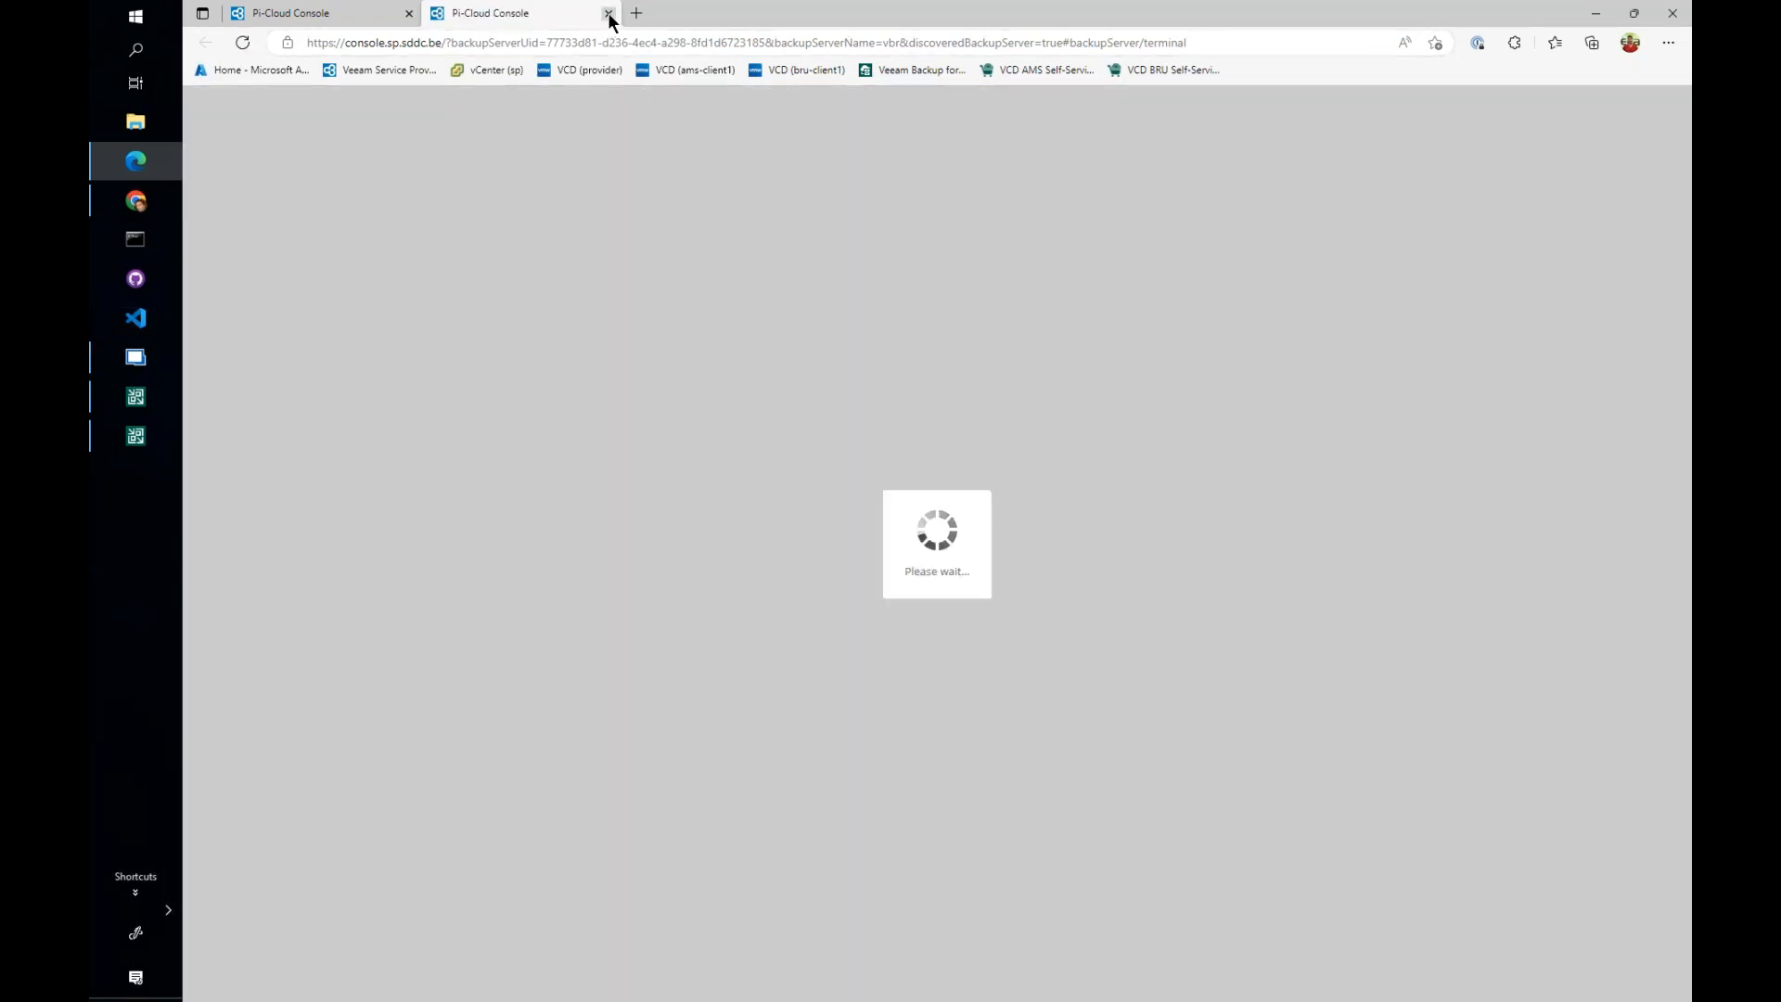
# - Close the PowerShell session page, review the client1 backup server's patch options including replacing files and restarting Veeam backup services, and cancel patching
pyautogui.click(608, 13)
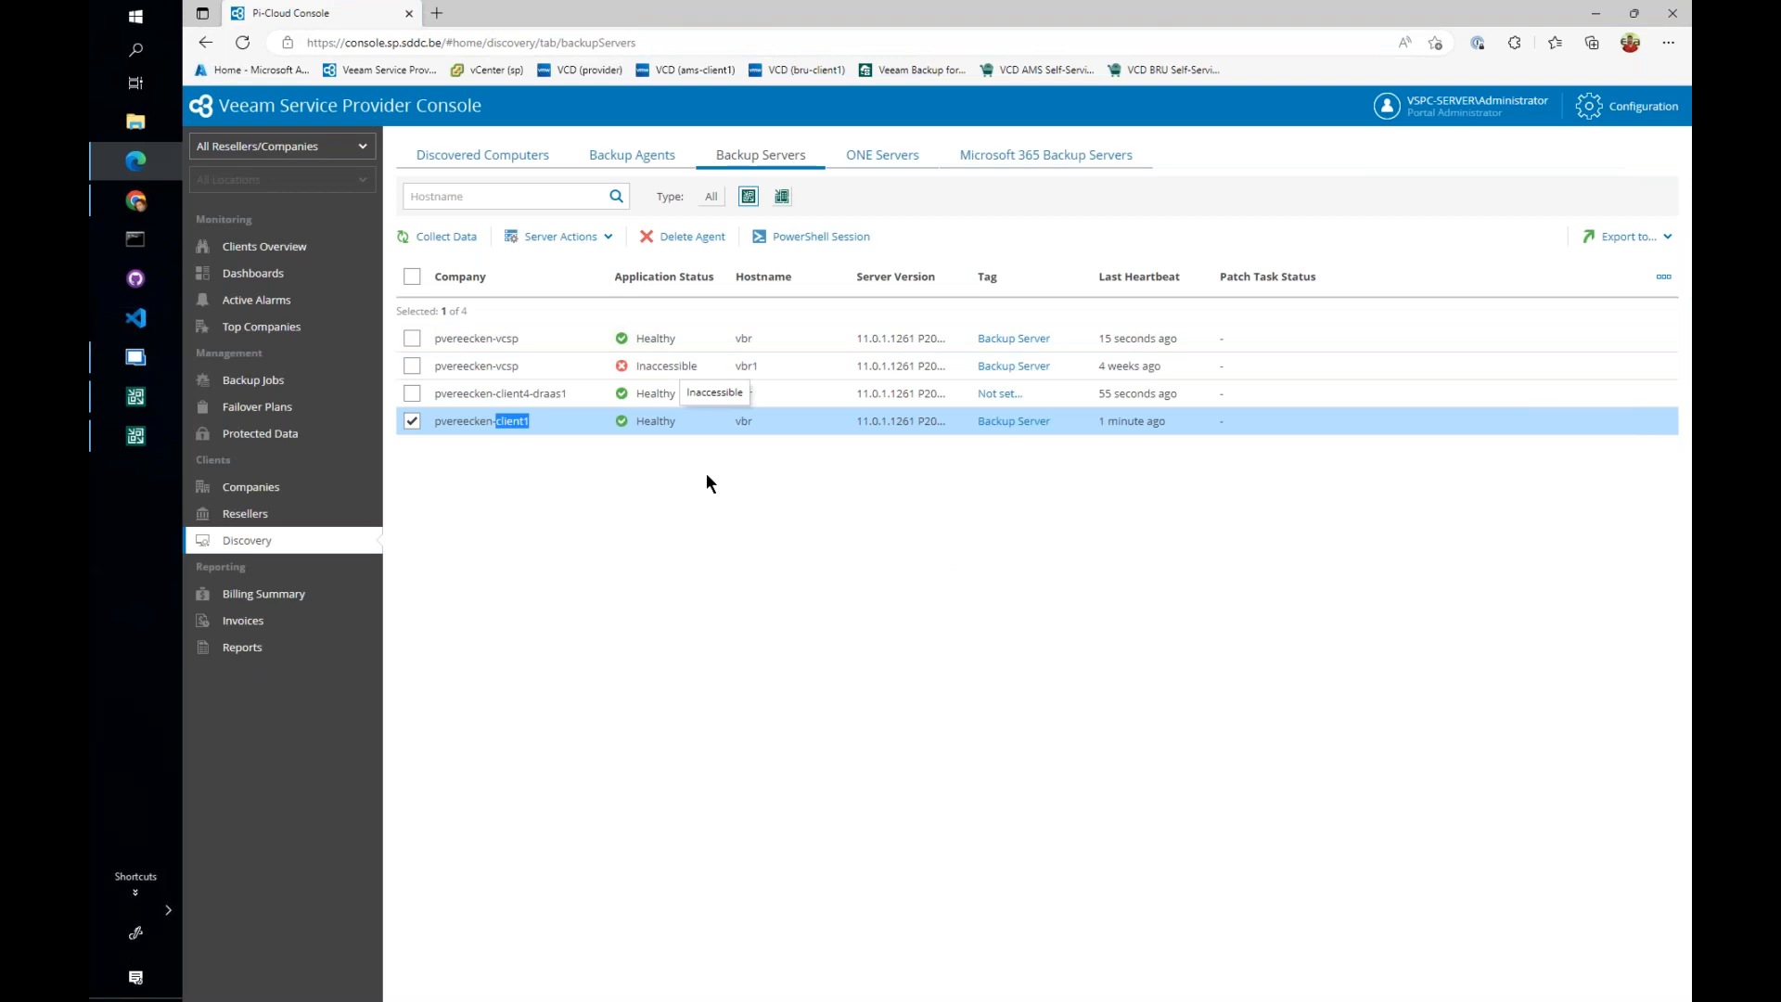
pyautogui.rightClick(576, 416)
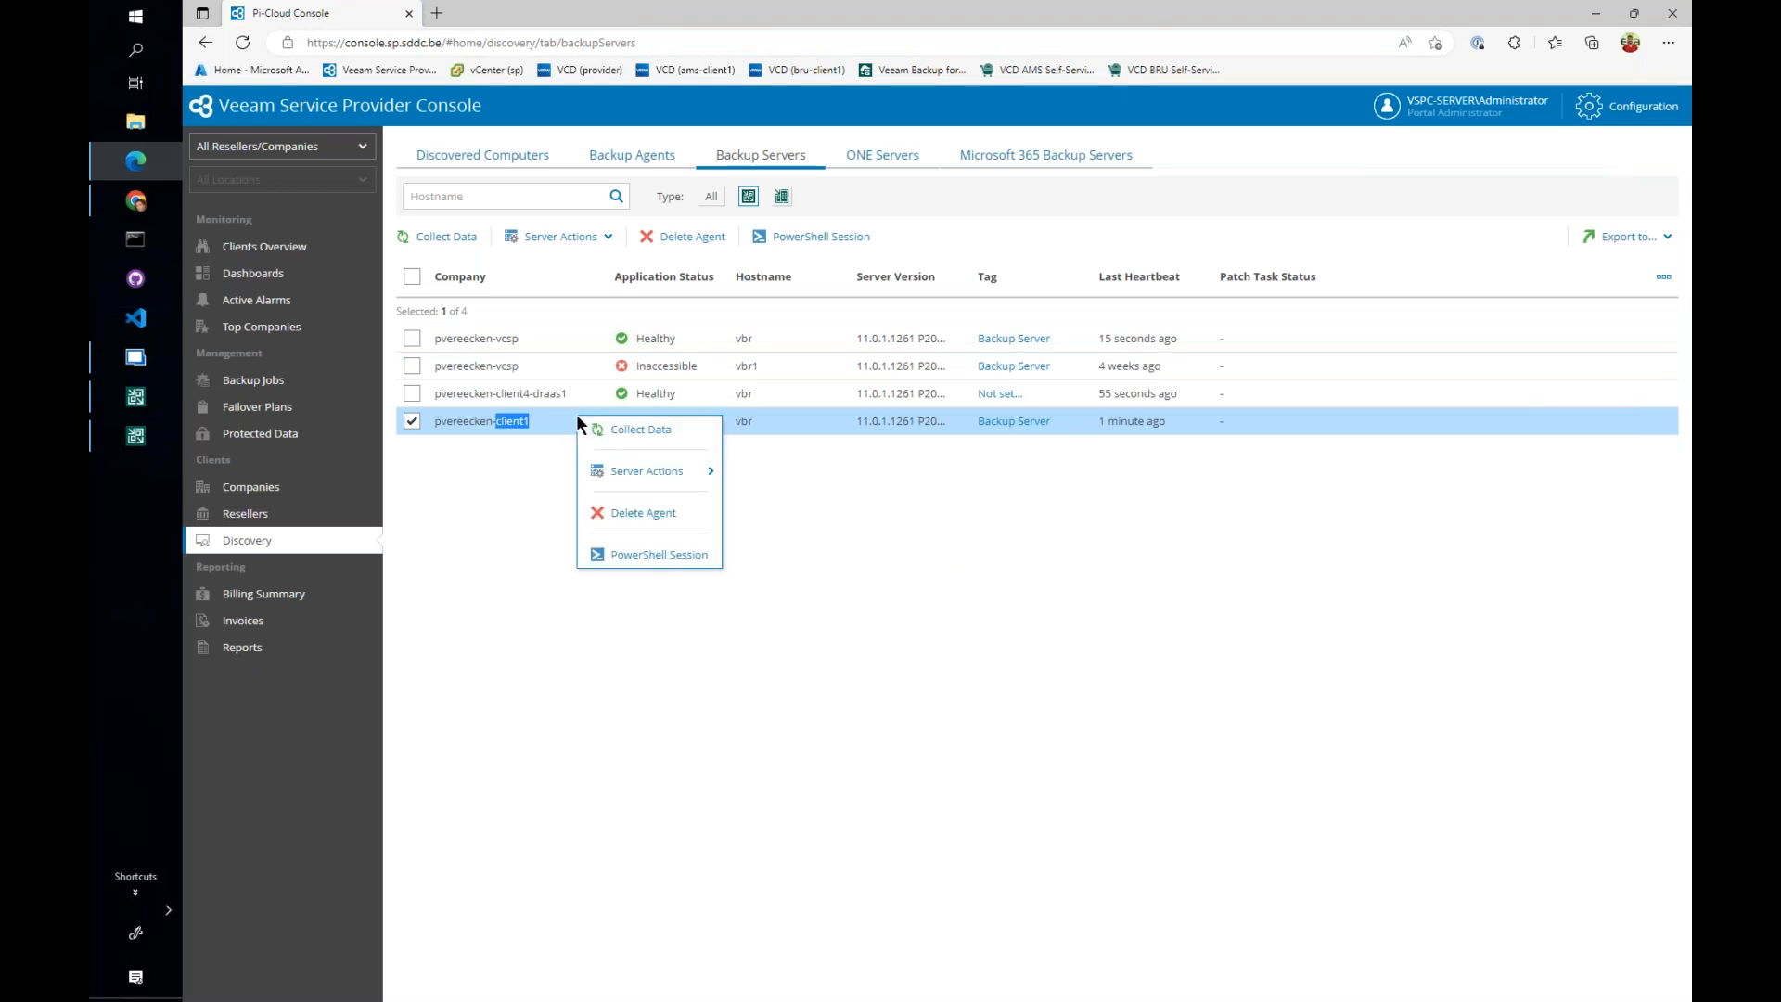
pyautogui.moveTo(647, 474)
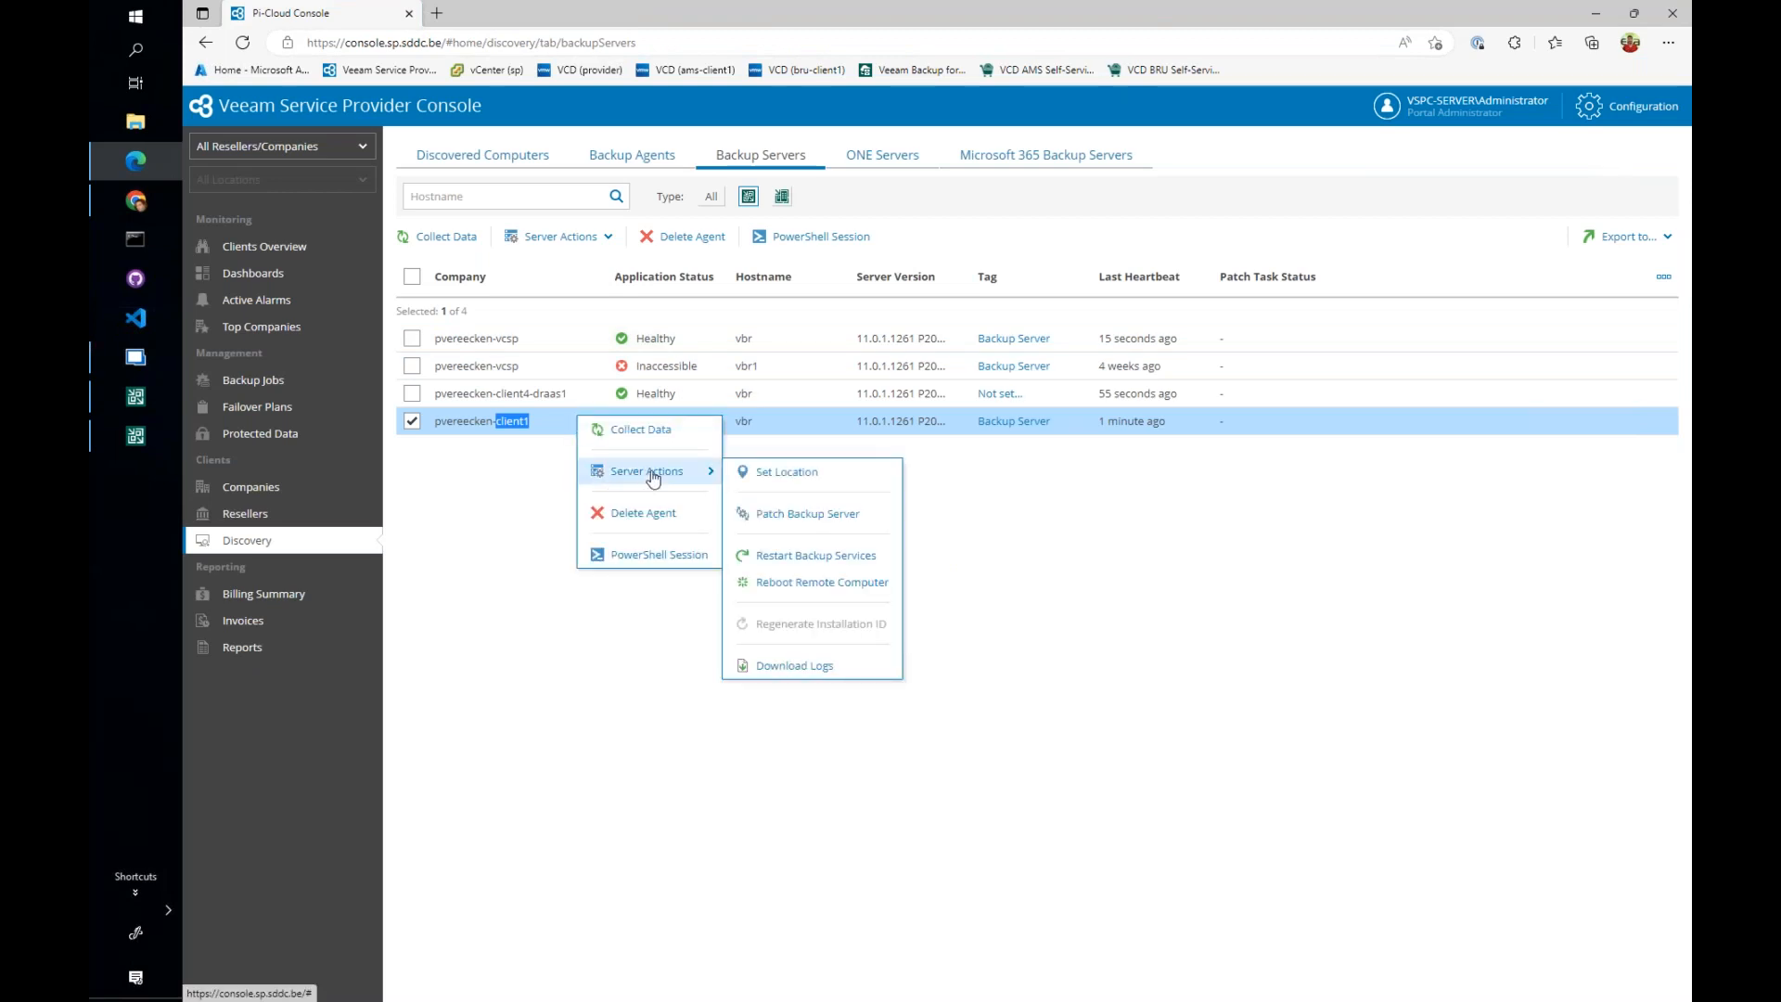
pyautogui.click(810, 516)
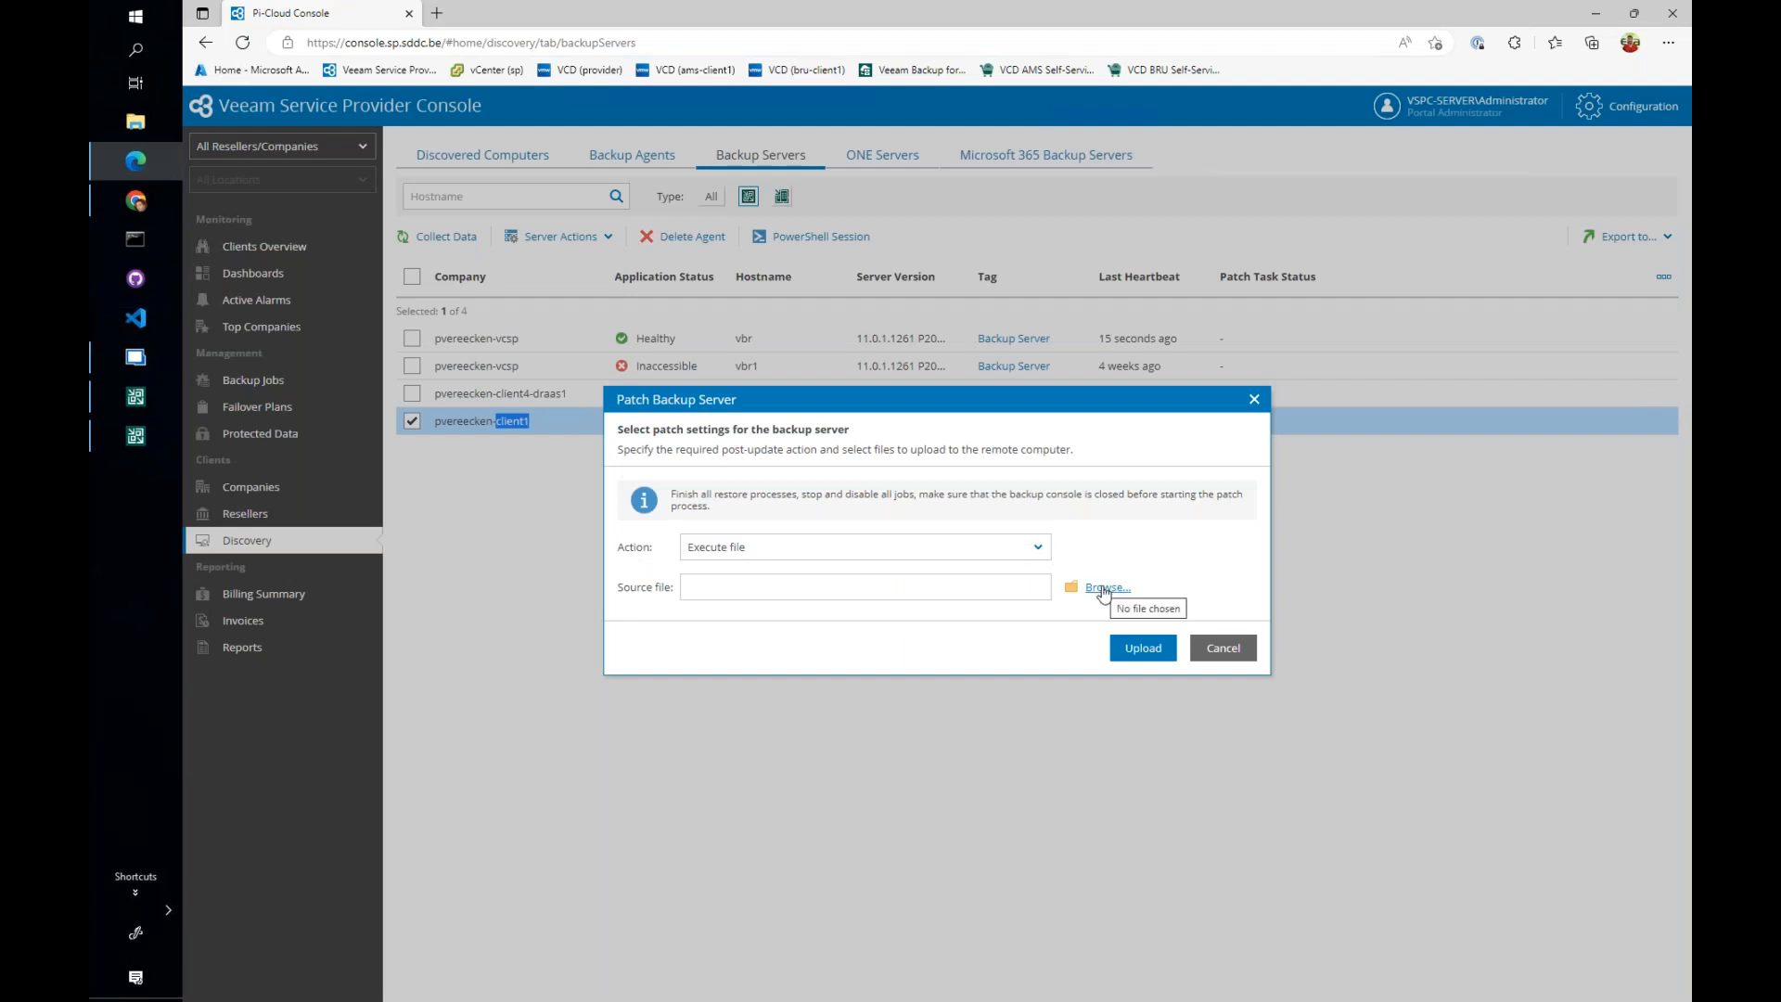
pyautogui.click(1038, 547)
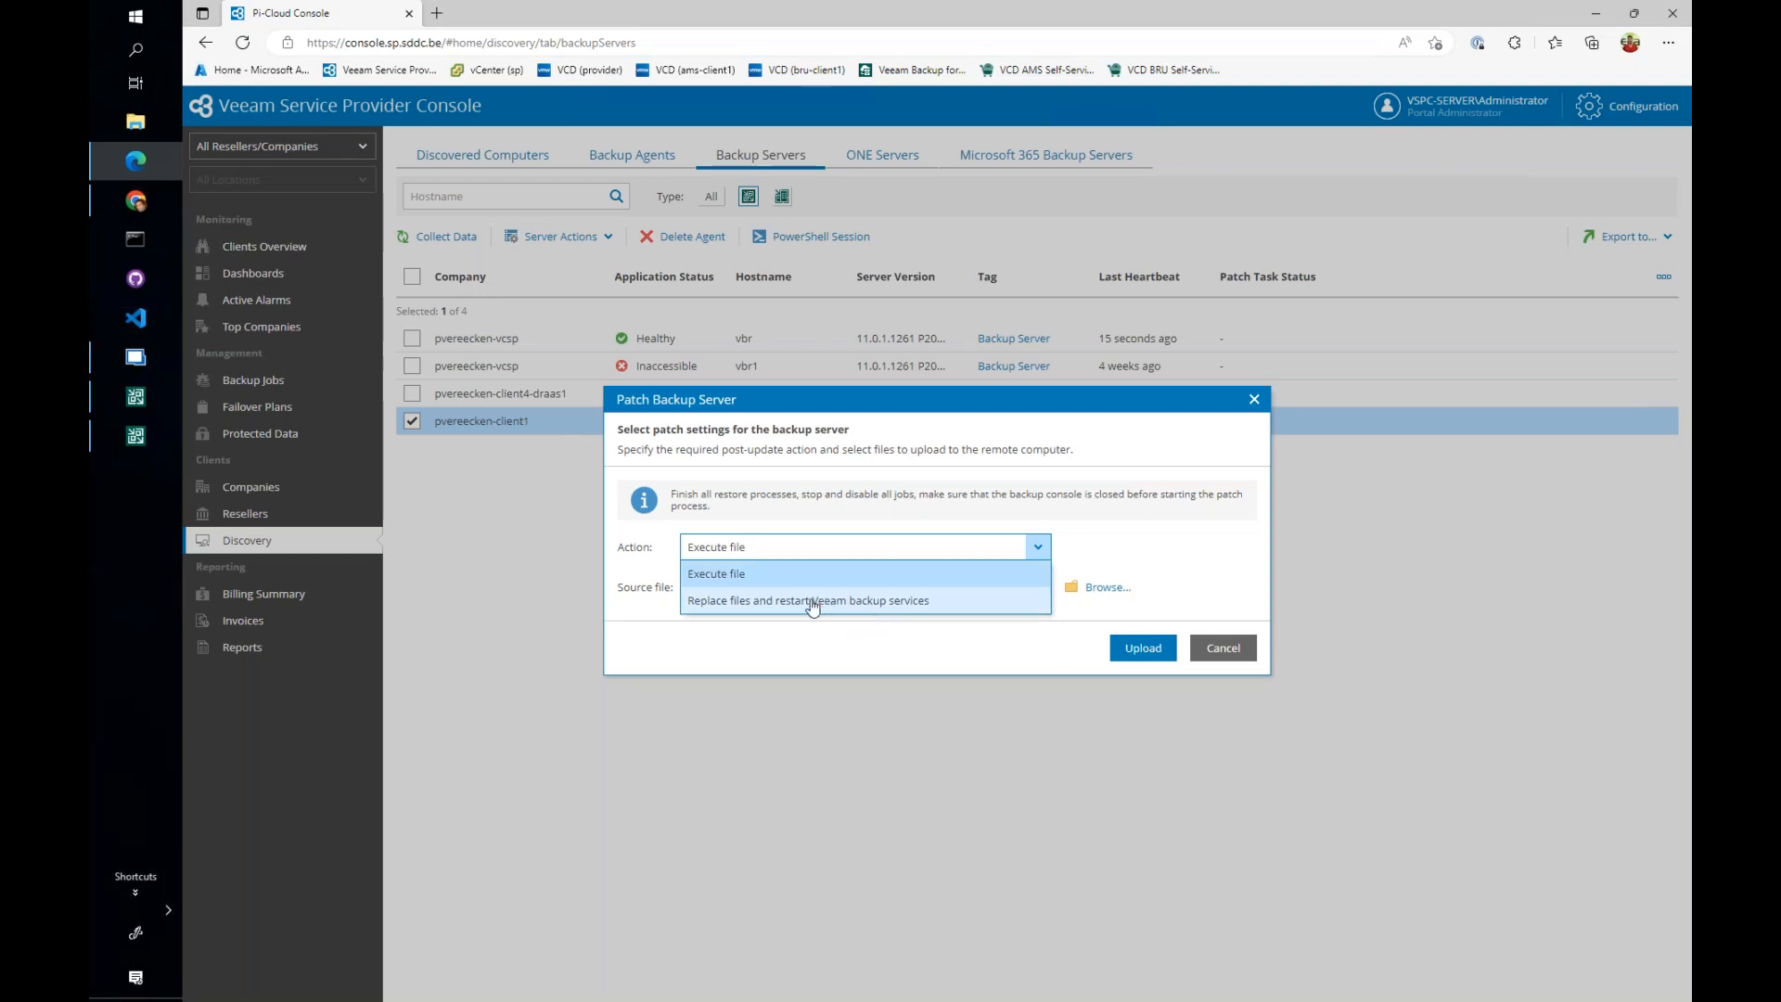
pyautogui.click(814, 601)
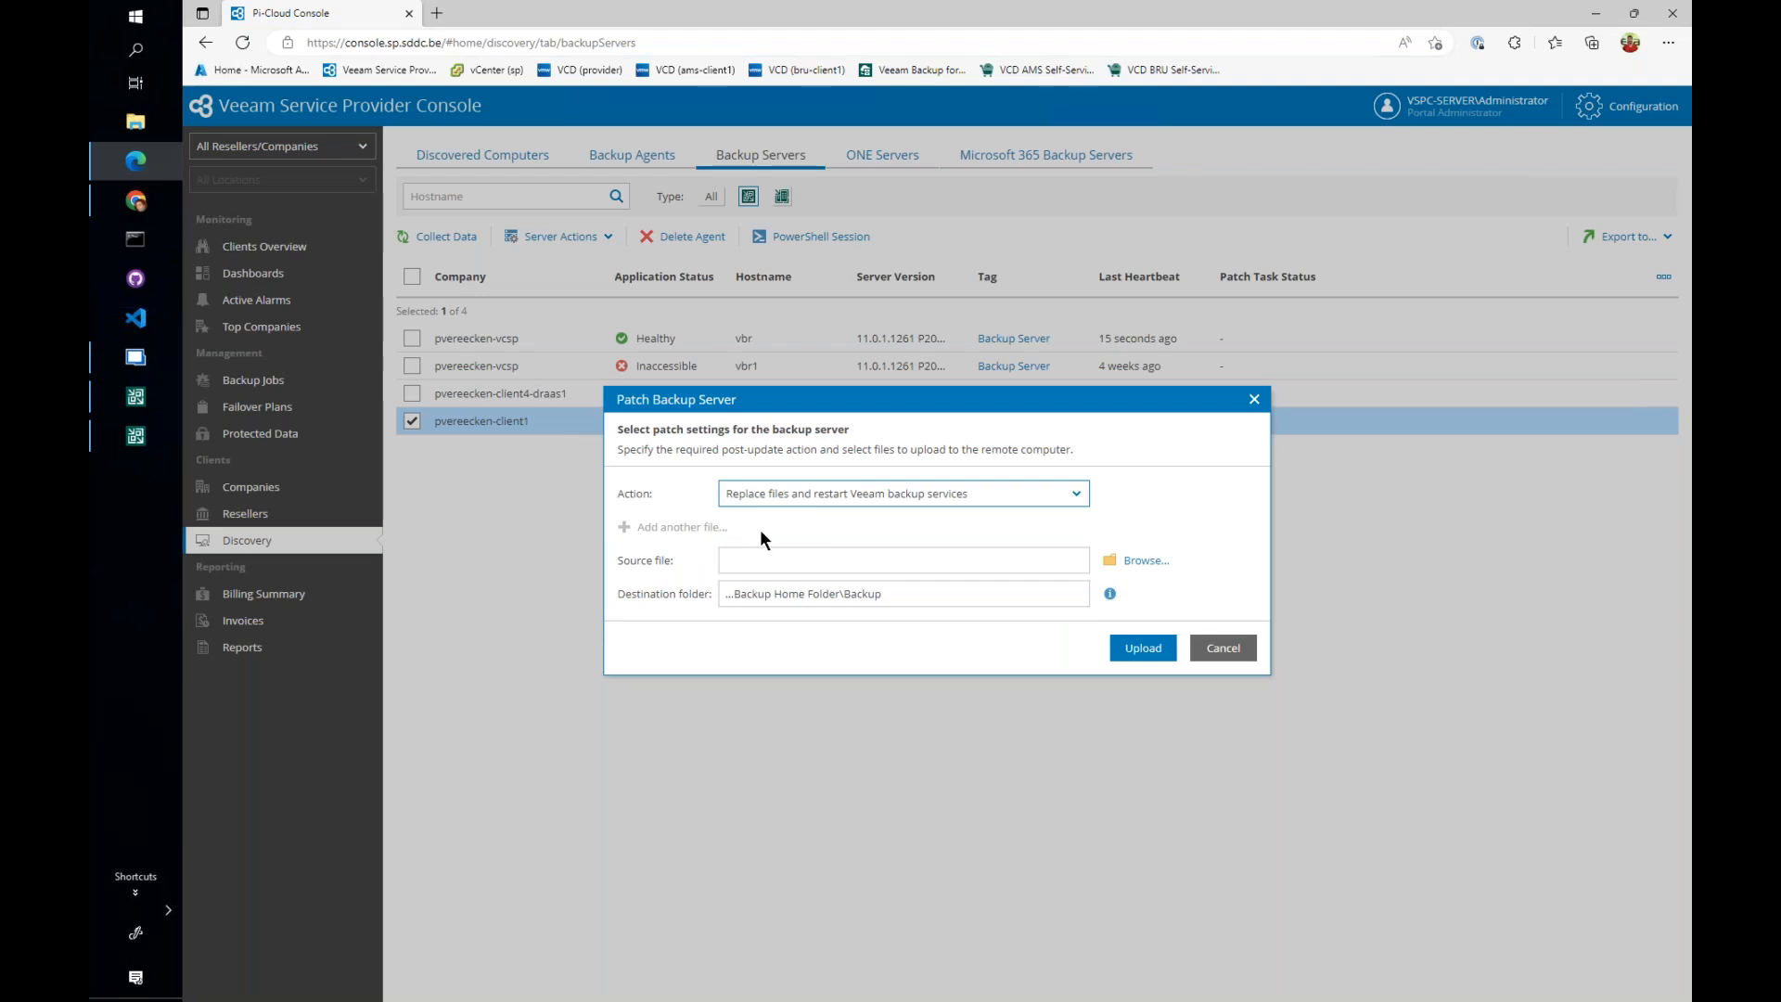
pyautogui.click(1224, 649)
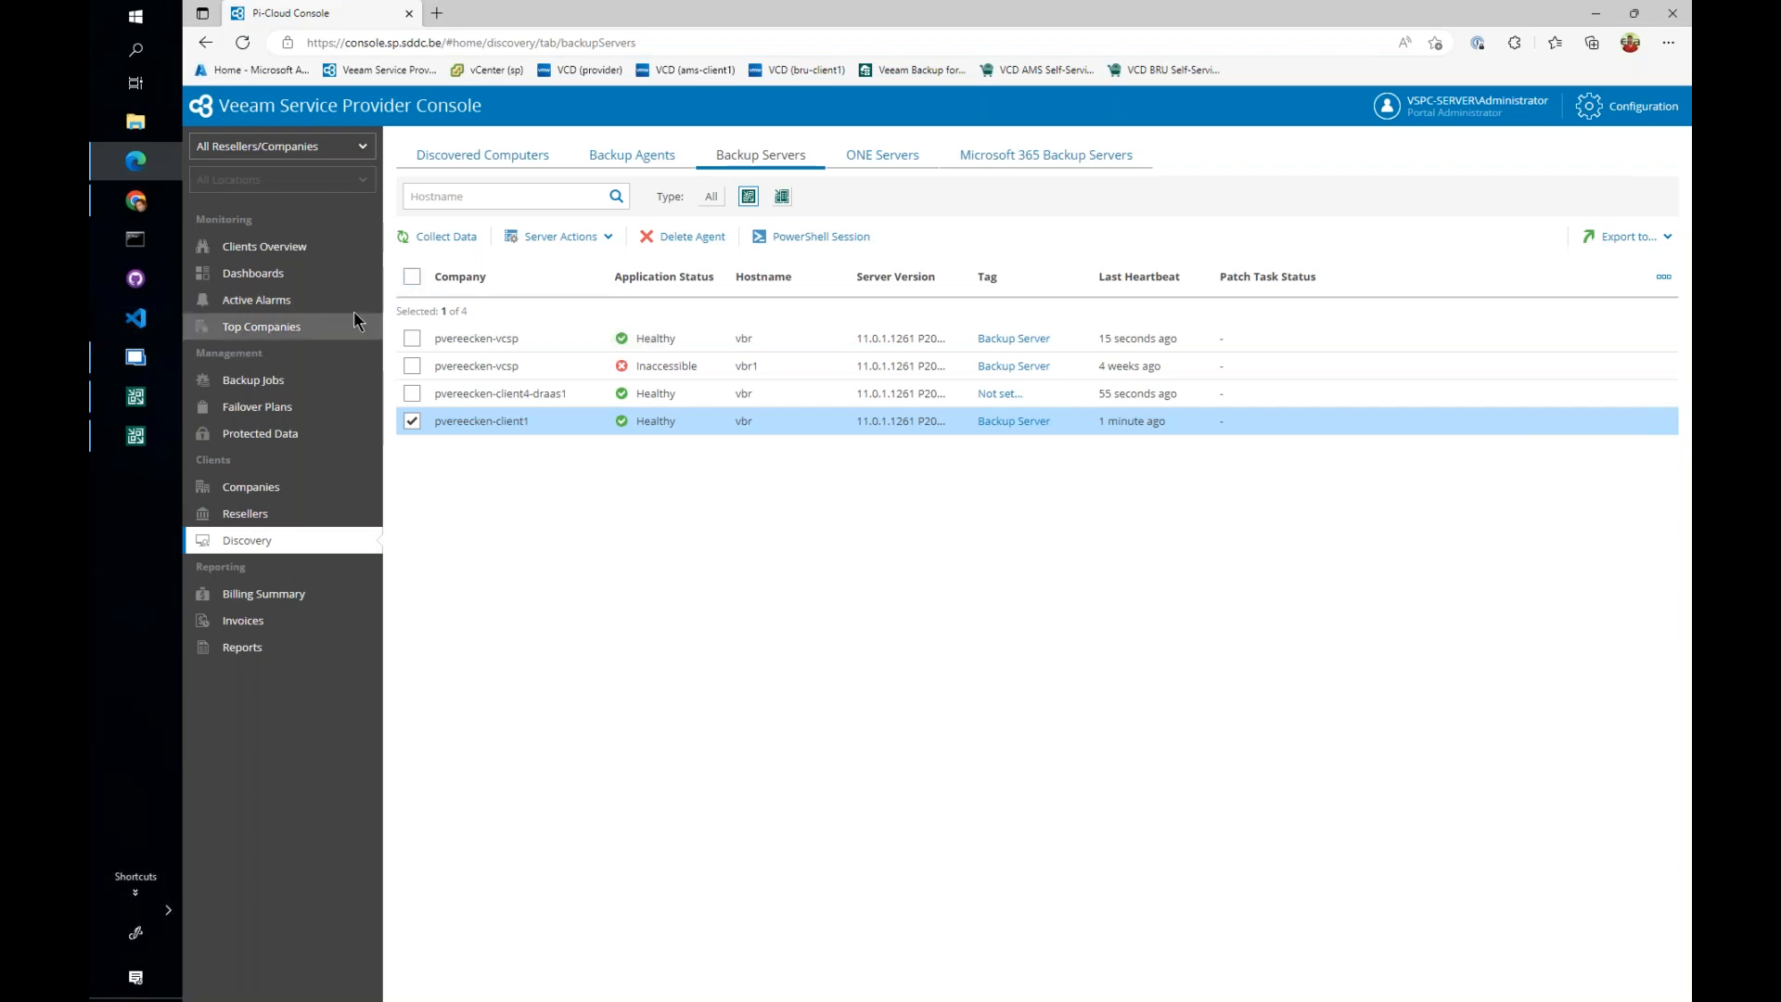
# - View the virtual machine backup jobs and check which actions are available for the Backups to Tape job
pyautogui.click(264, 382)
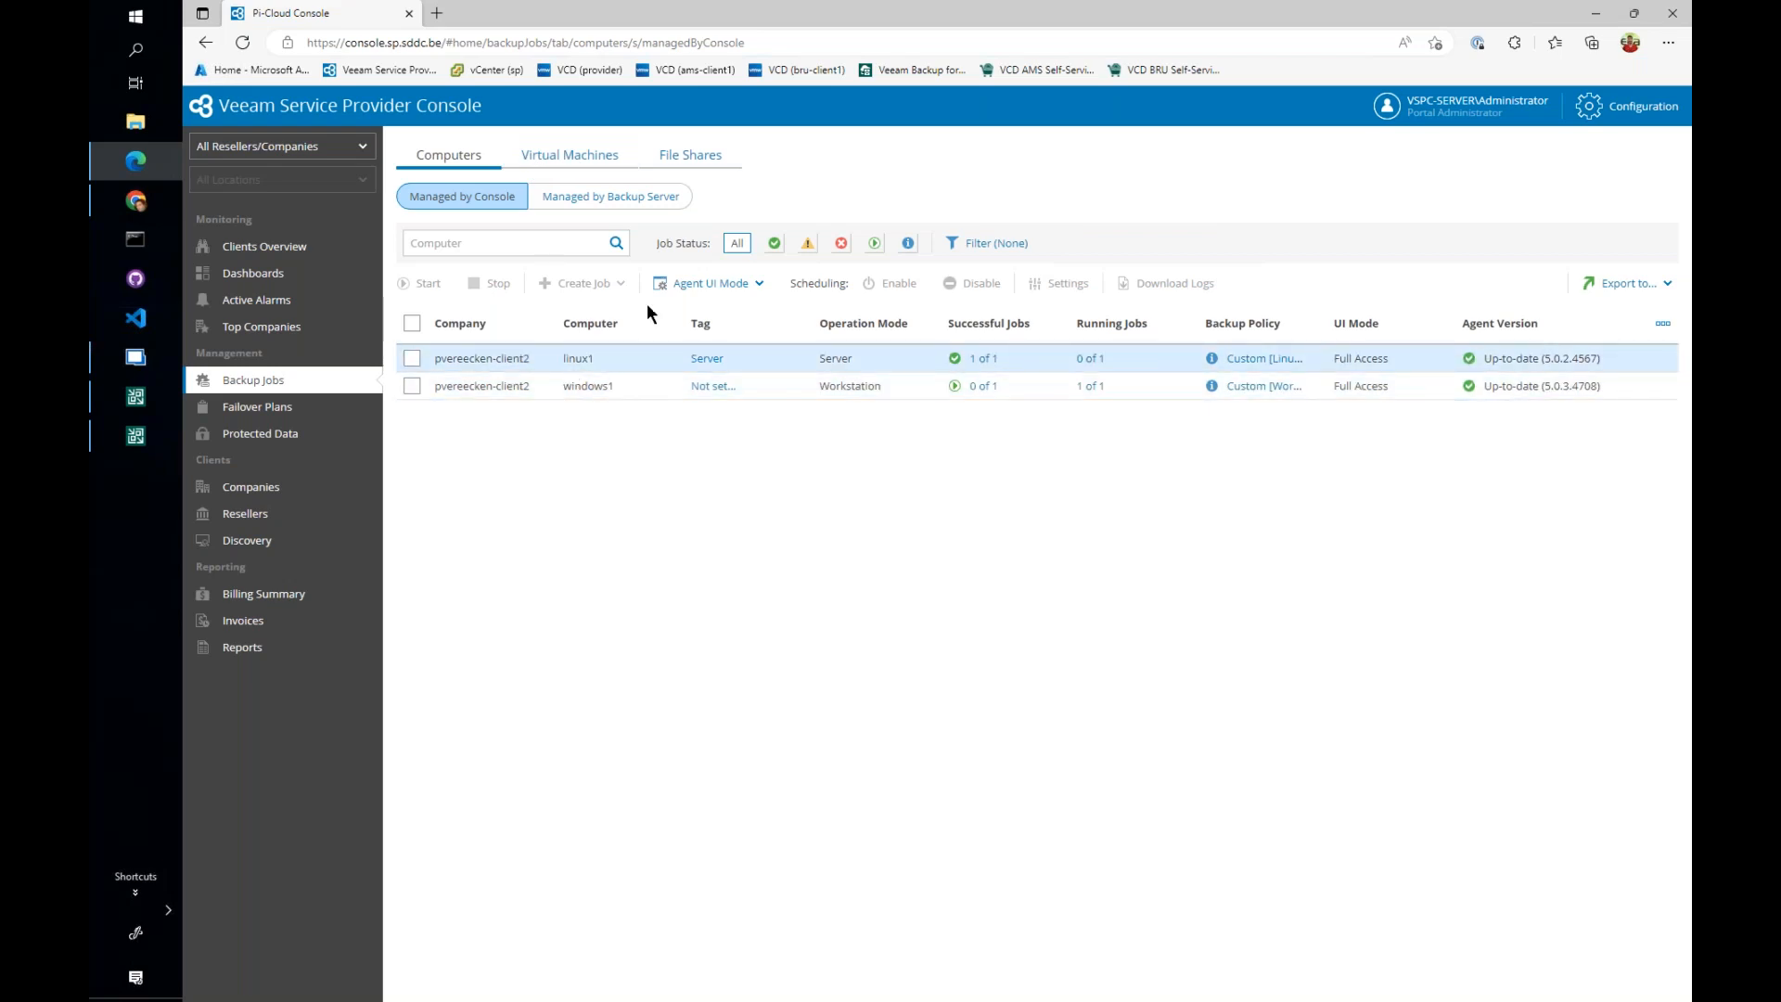
pyautogui.click(569, 155)
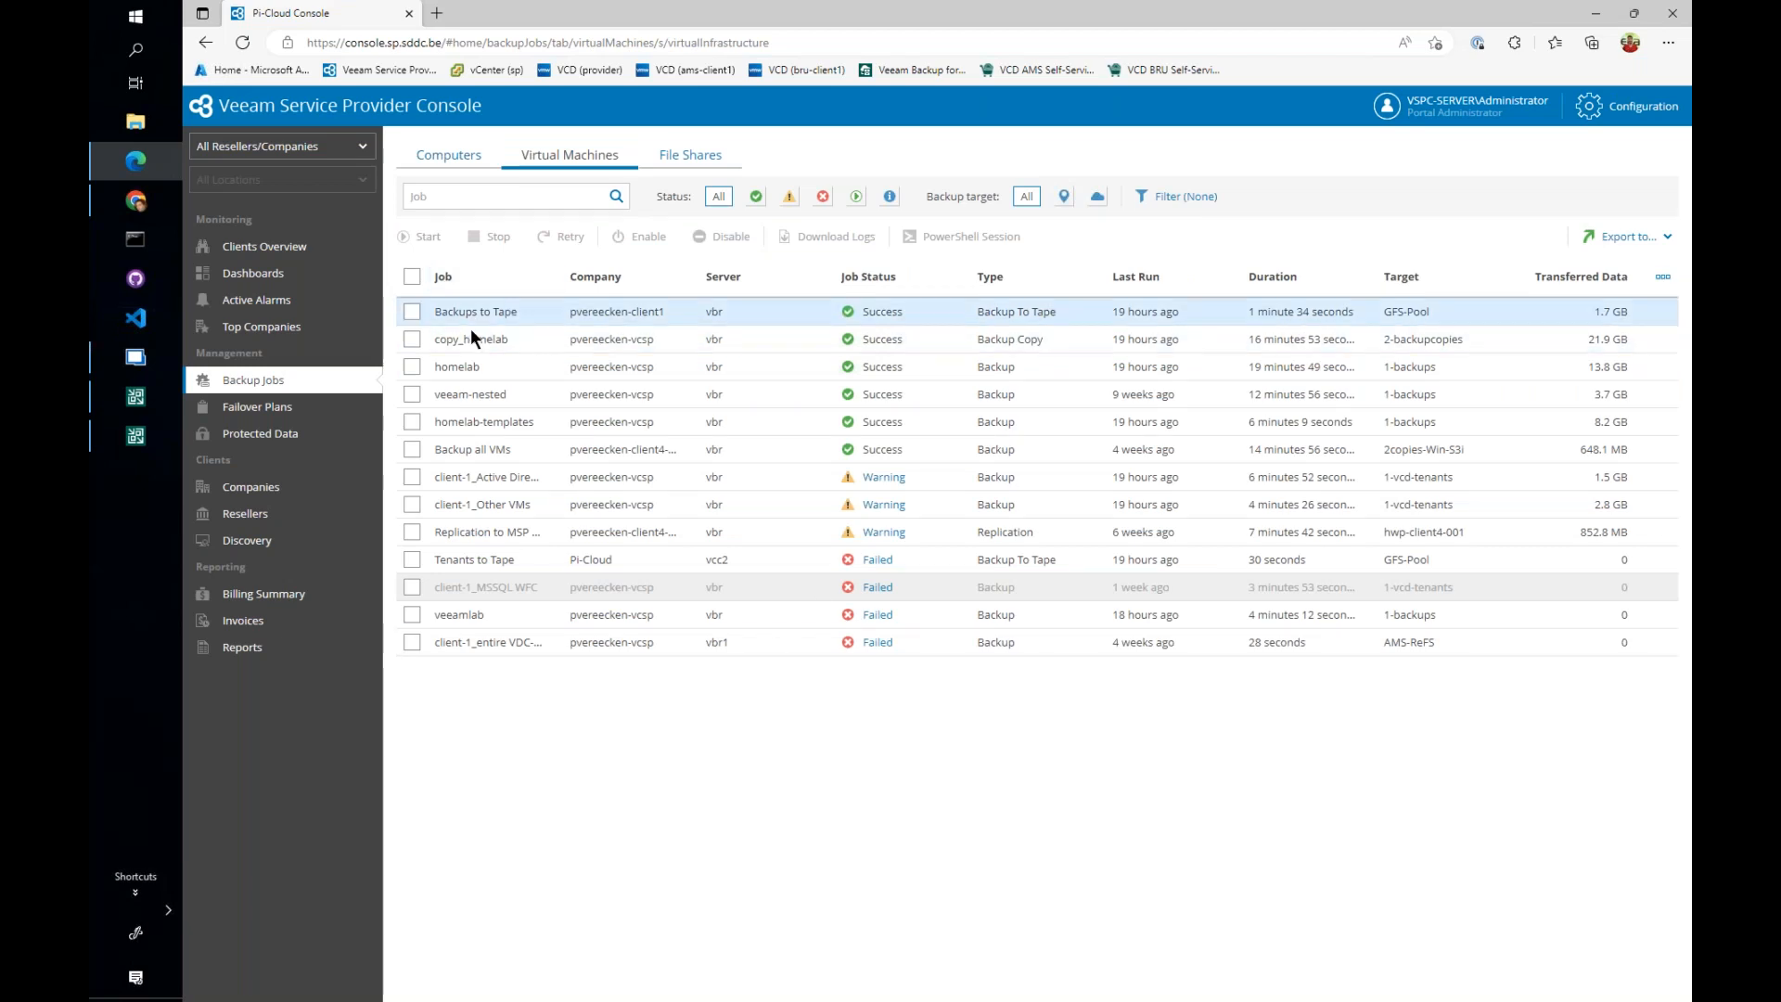
pyautogui.click(412, 313)
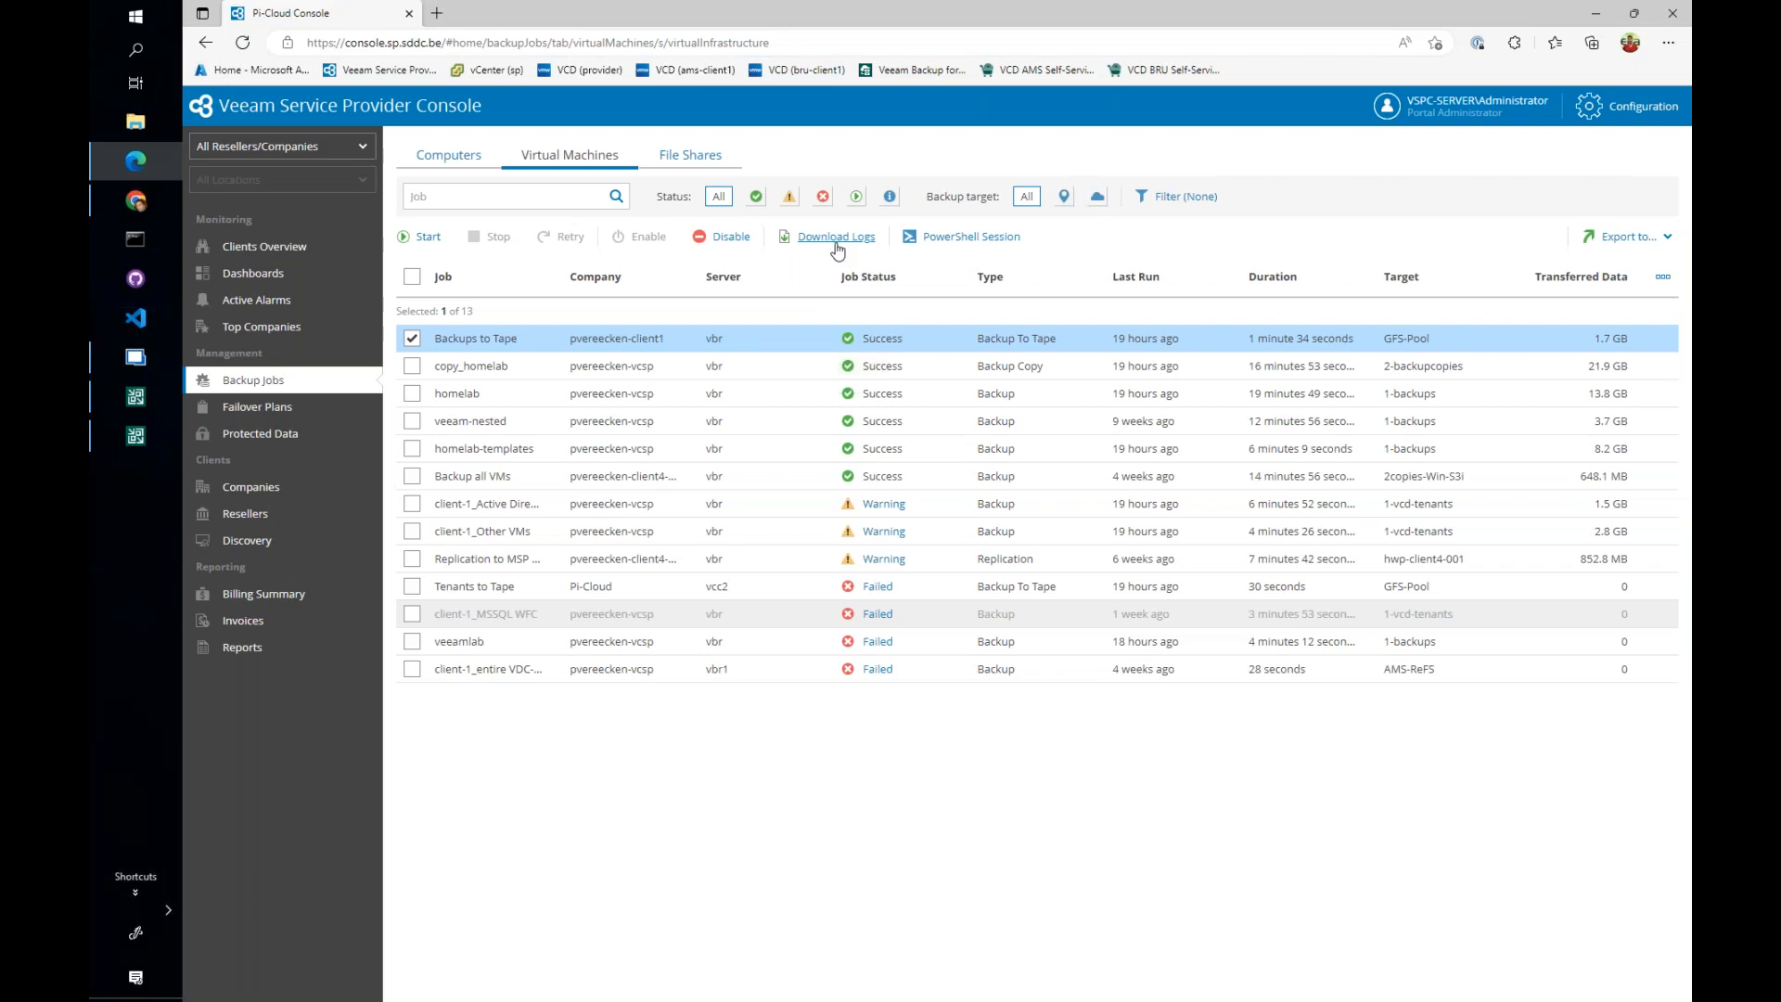
pyautogui.click(411, 338)
# - Filter the virtual machine jobs to failed ones and read the error details of the Tenants to Tape and veeamlab jobs
pyautogui.click(822, 196)
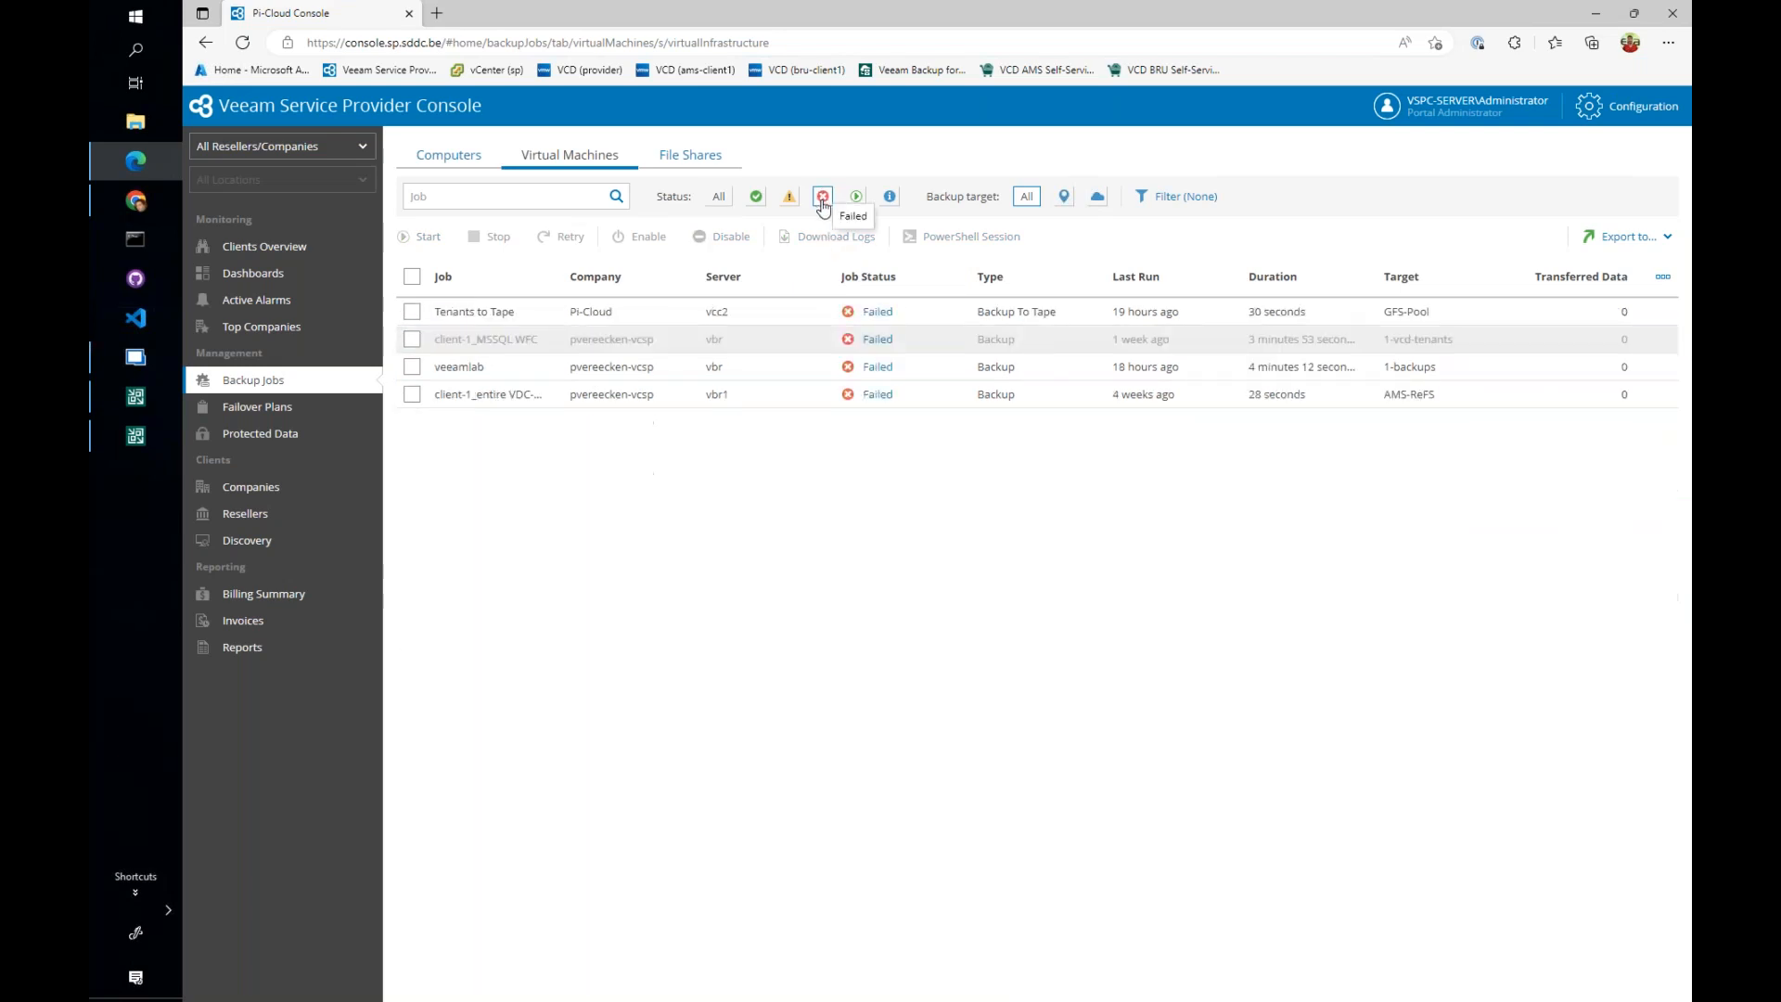
pyautogui.click(881, 313)
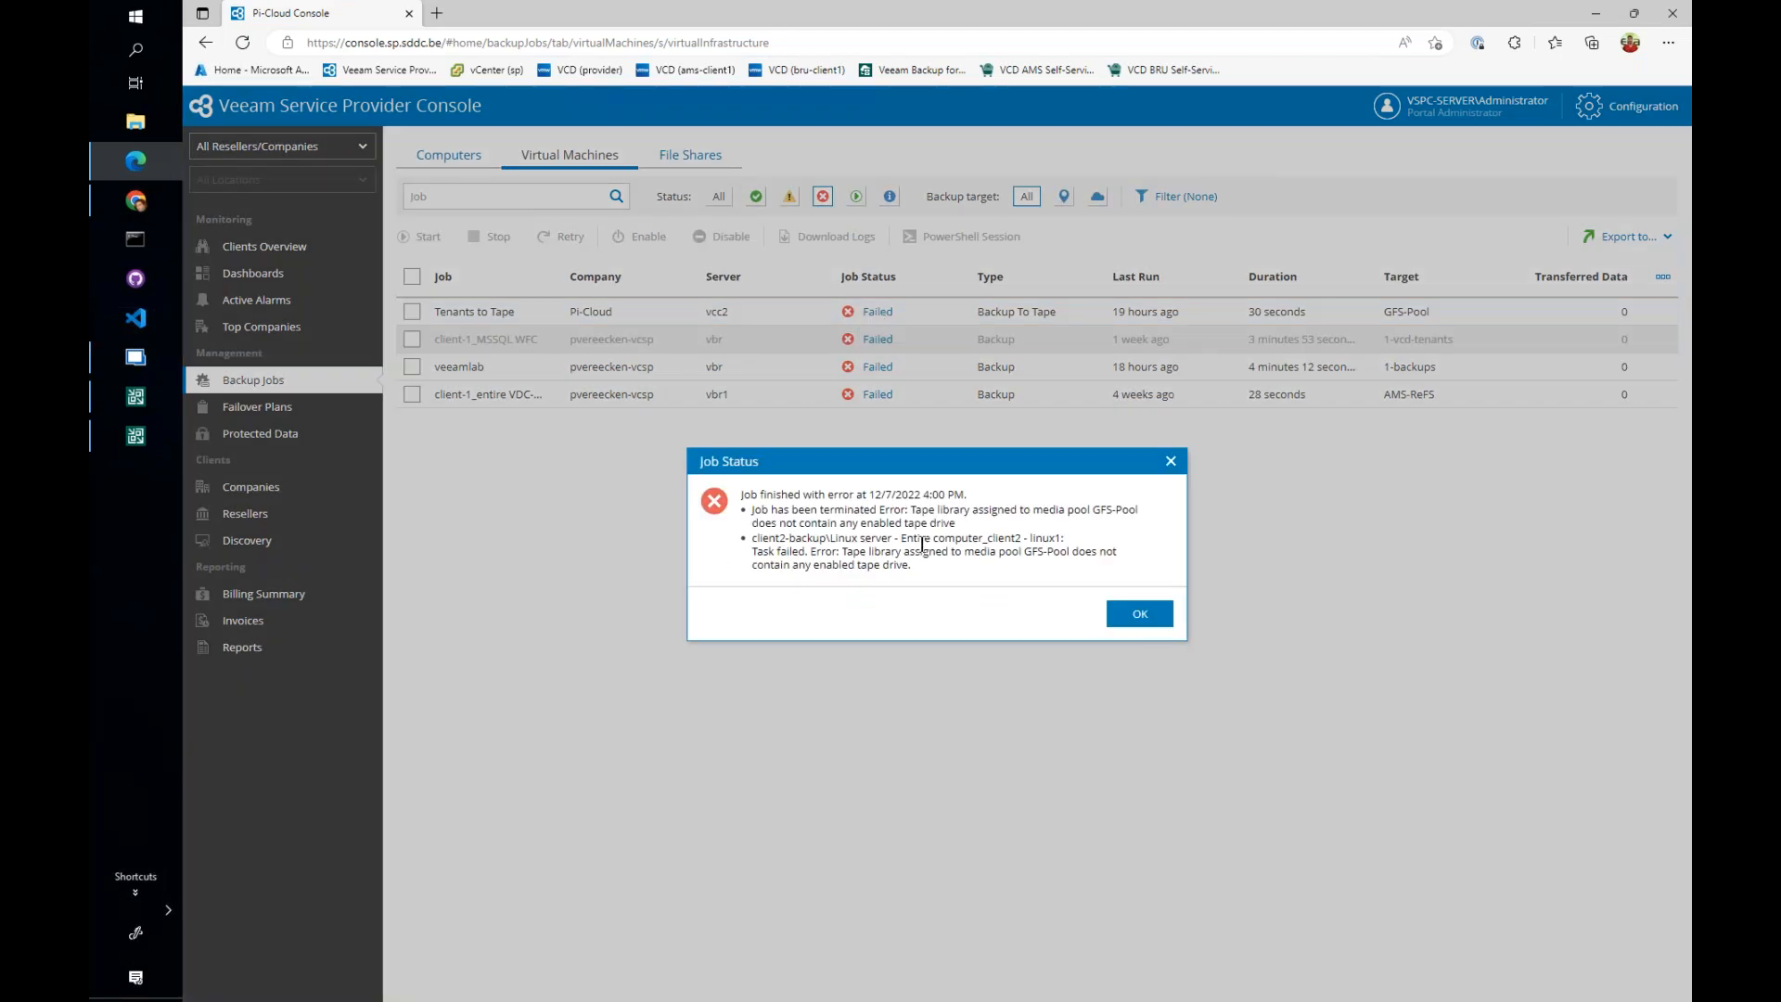
pyautogui.click(1127, 614)
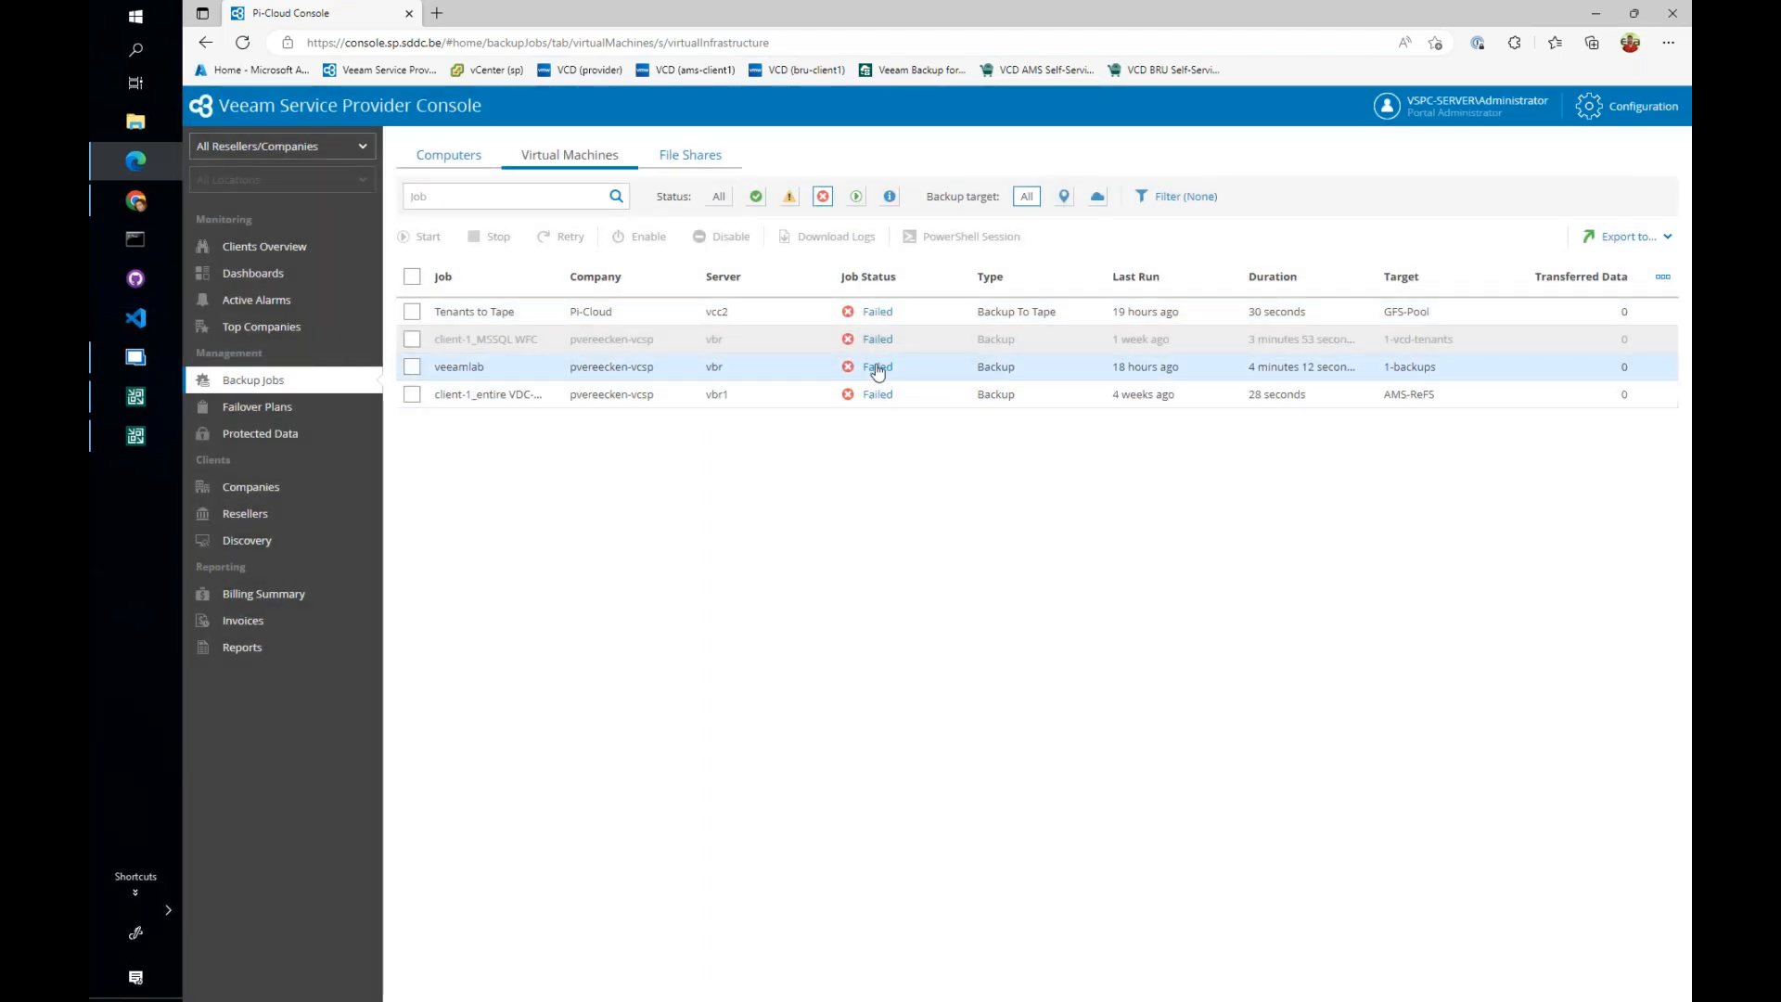
pyautogui.click(882, 374)
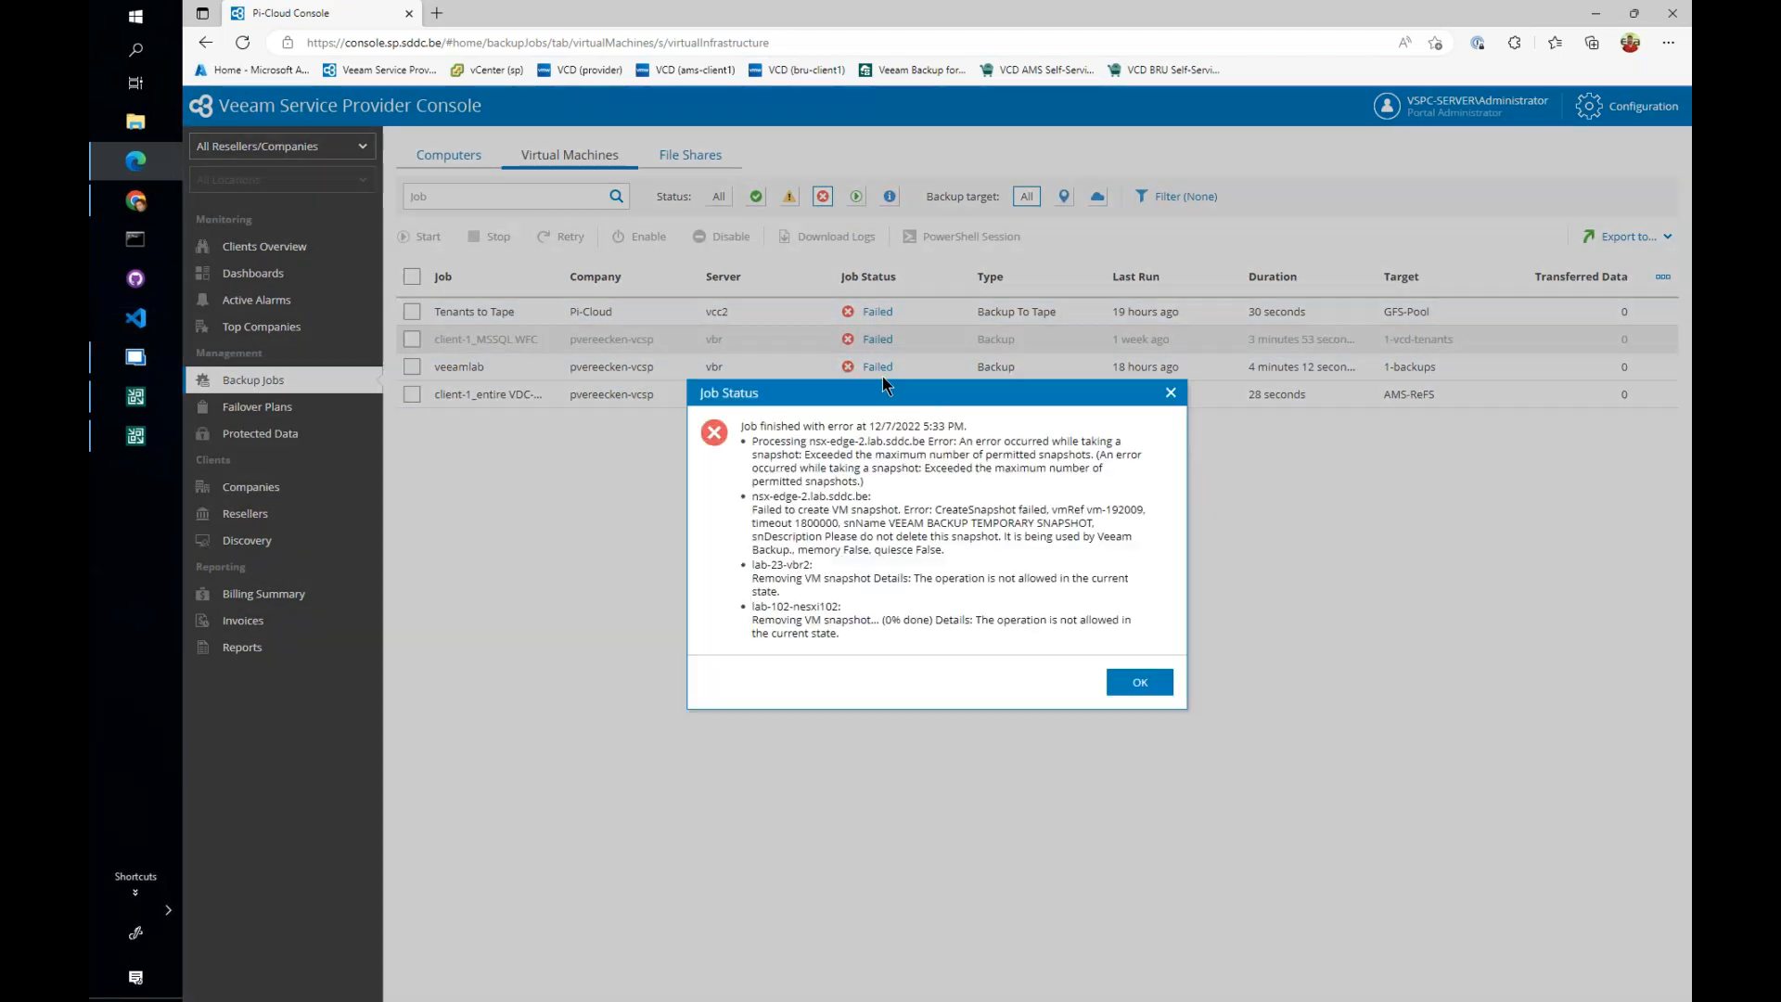
pyautogui.click(1140, 684)
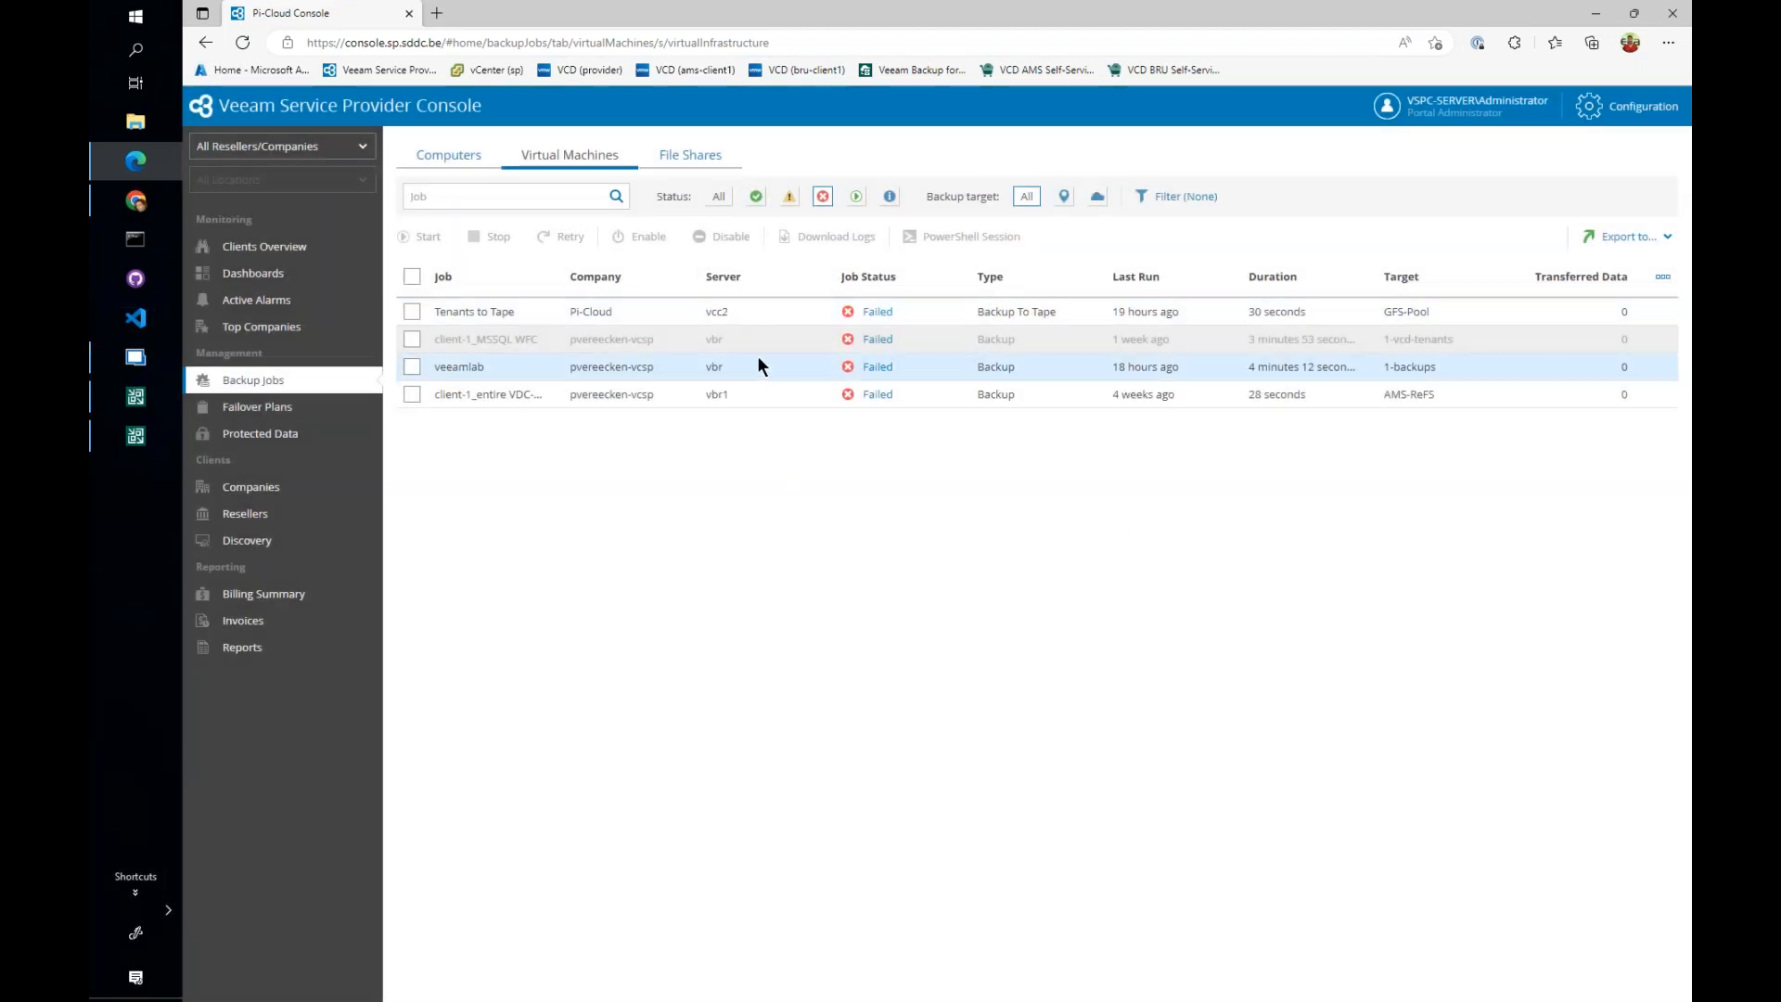
# - Review the jobs overview dashboard and the list of active alarms across all companies
pyautogui.click(285, 276)
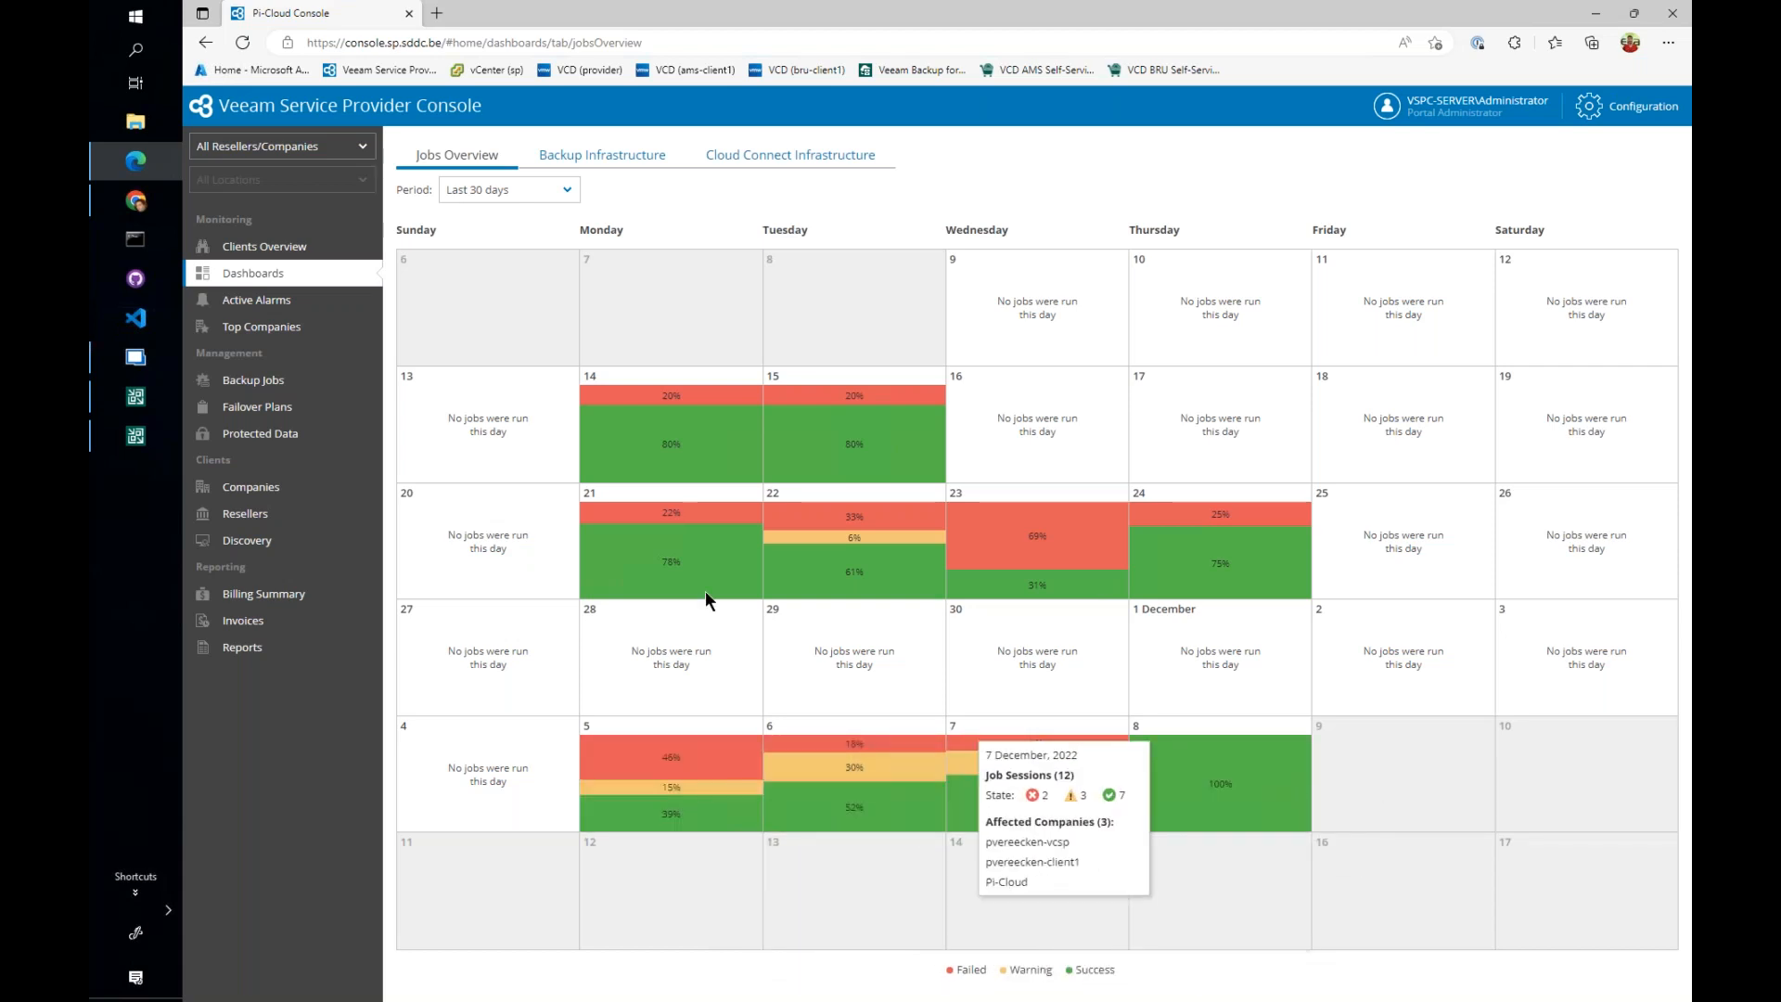
pyautogui.click(284, 307)
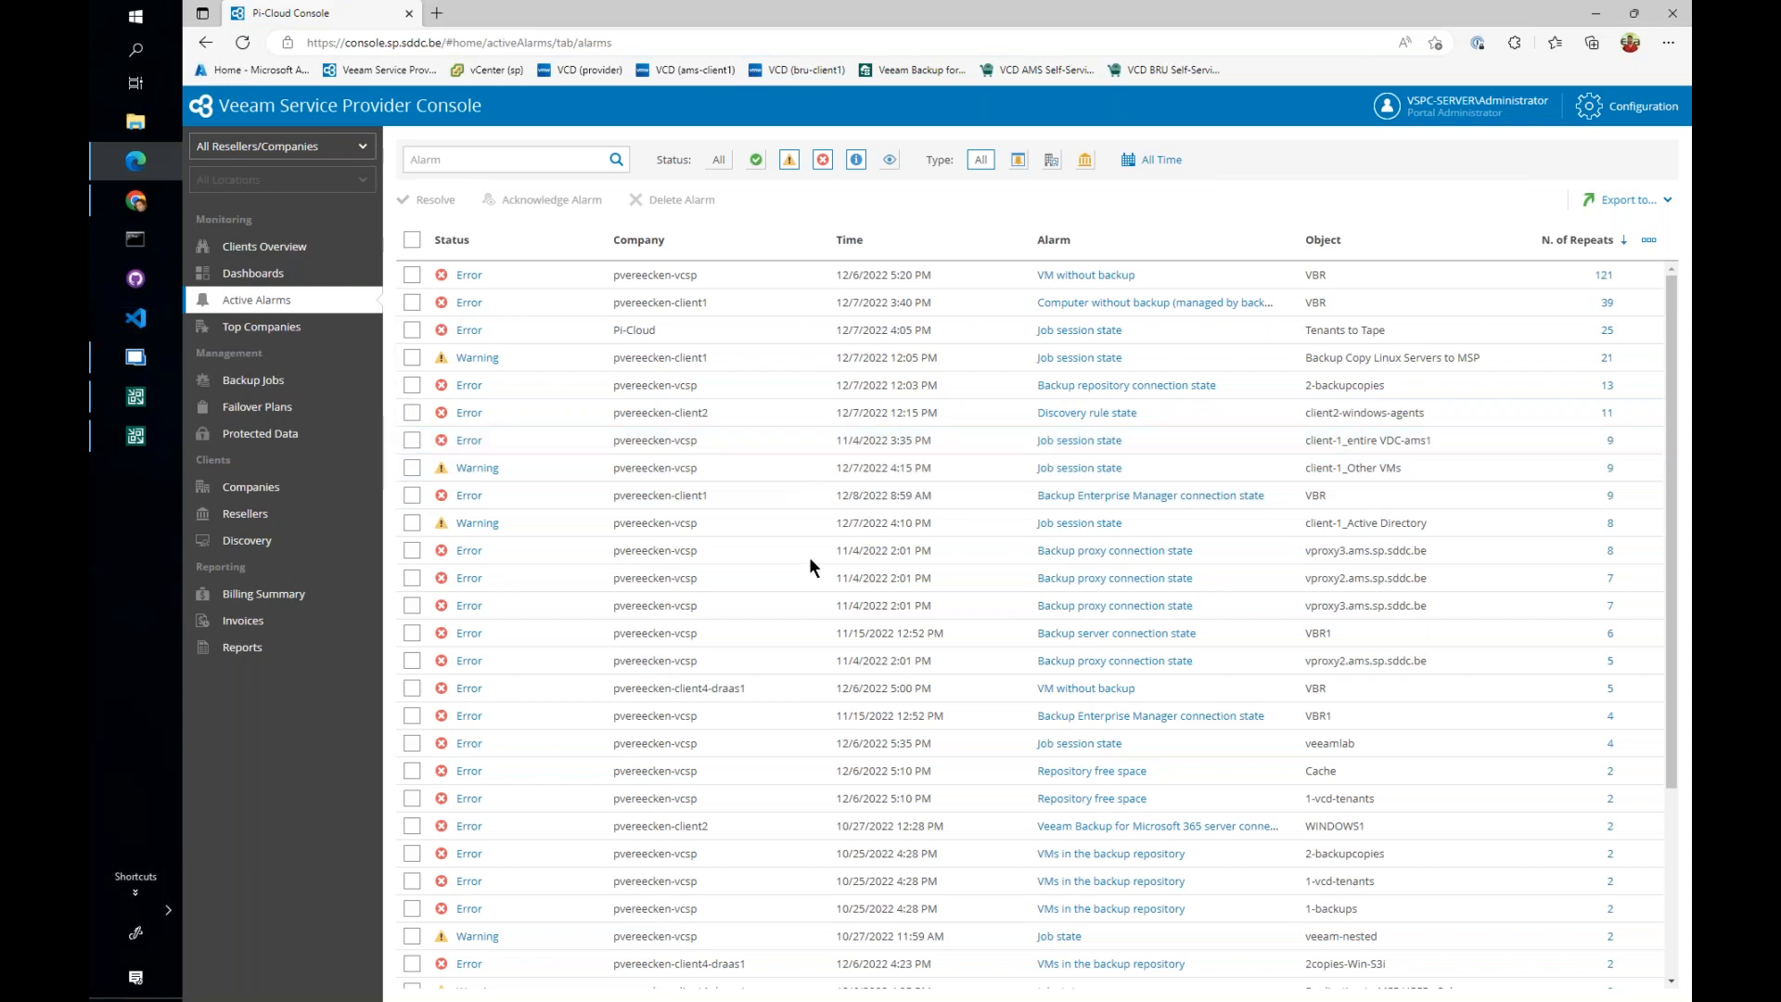
pyautogui.moveTo(1669, 325)
pyautogui.mouseDown()
pyautogui.moveTo(1676, 542)
pyautogui.moveTo(1671, 327)
pyautogui.mouseUp()
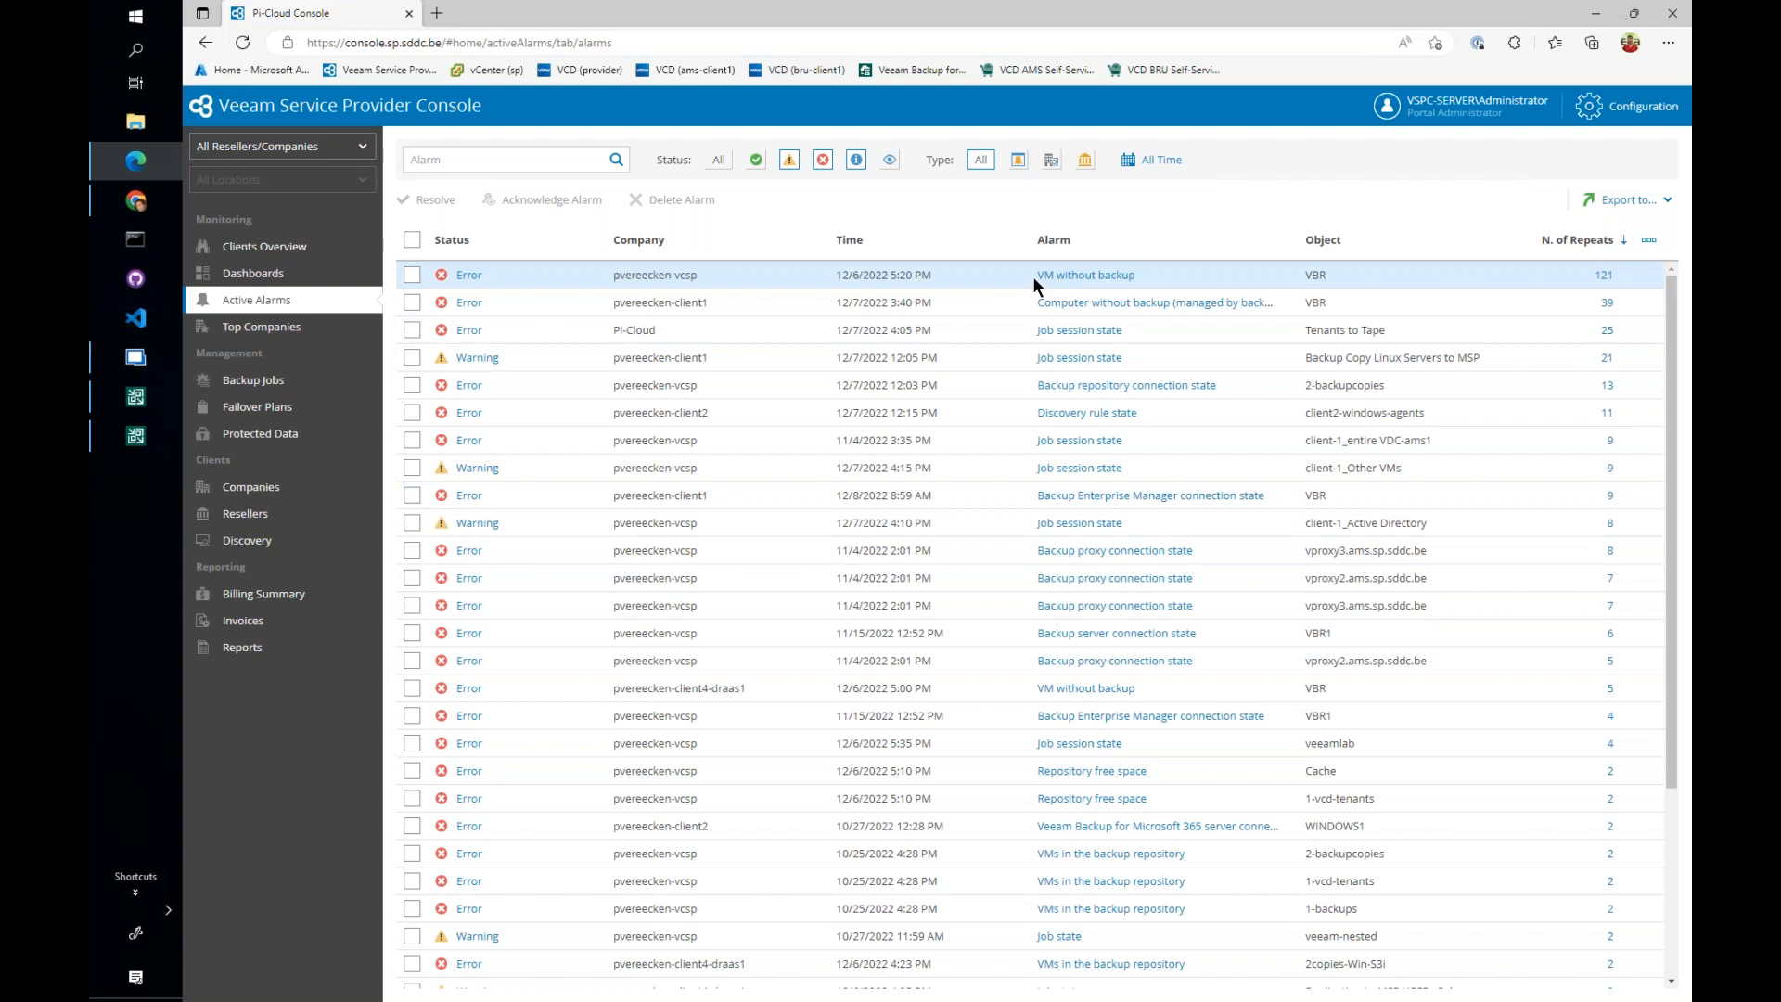
pyautogui.click(1139, 289)
# - Search the alarms in the portal's notification configuration for "license" and select the Backup server license expiration alarm
pyautogui.click(1624, 110)
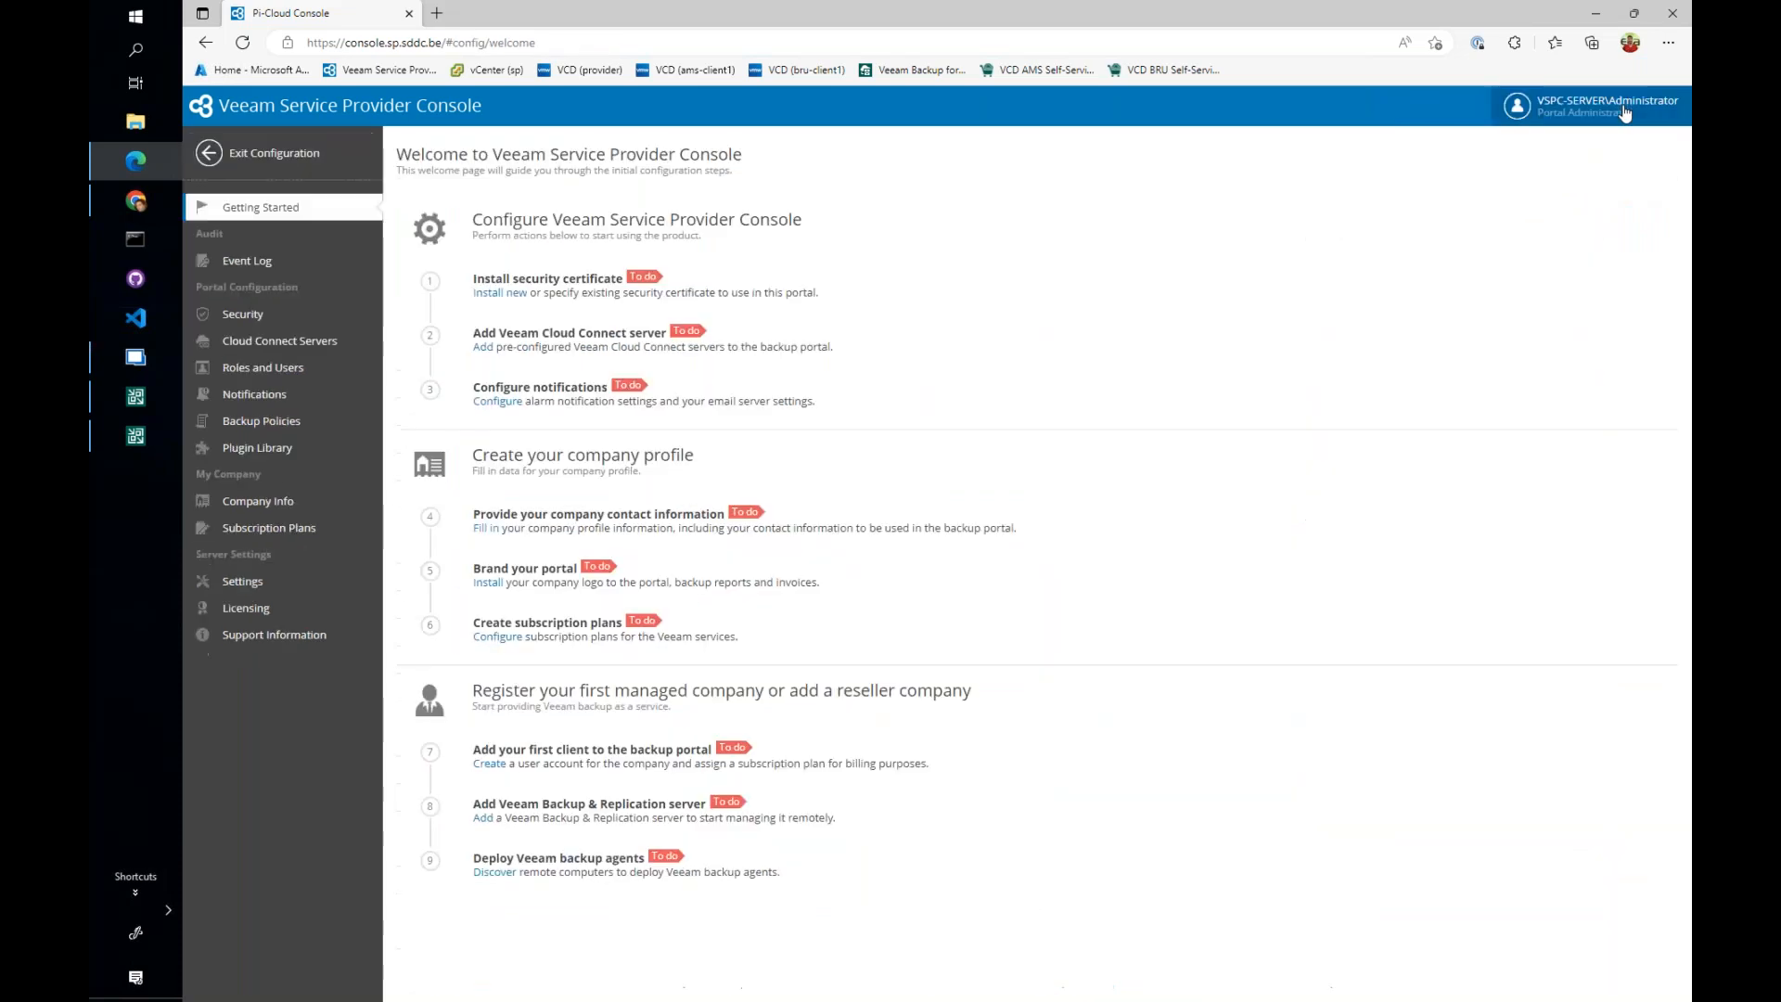
pyautogui.click(269, 397)
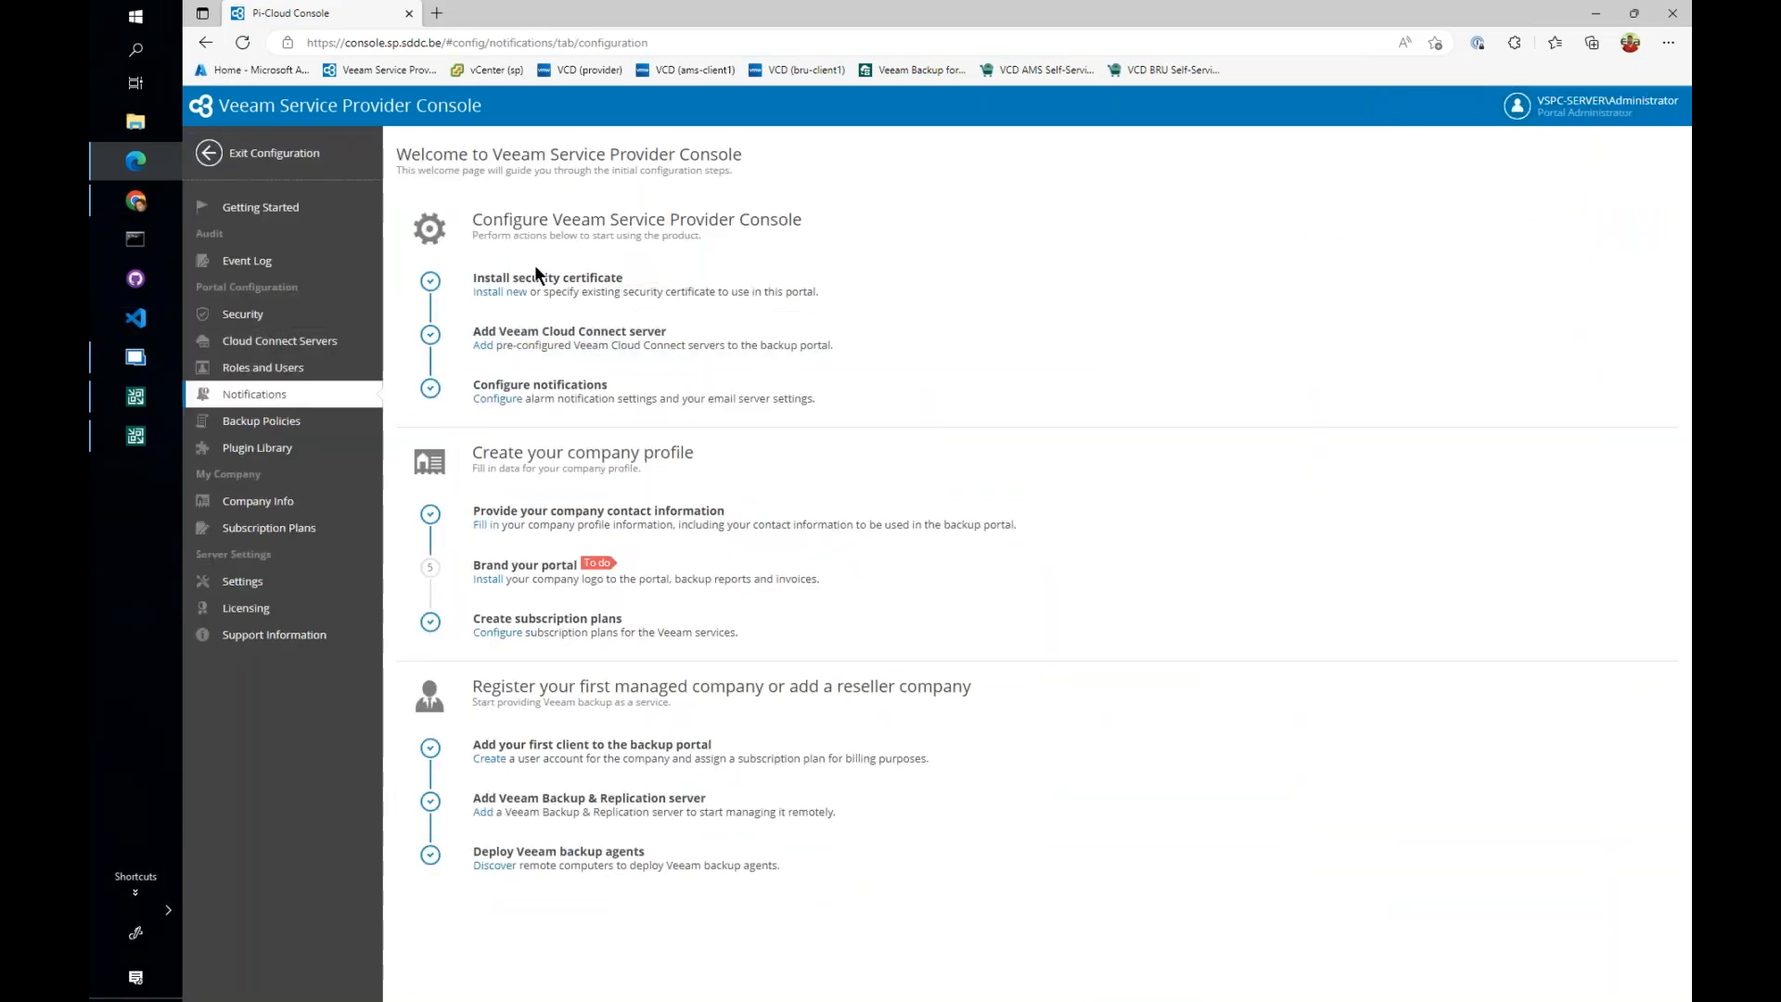
pyautogui.click(605, 159)
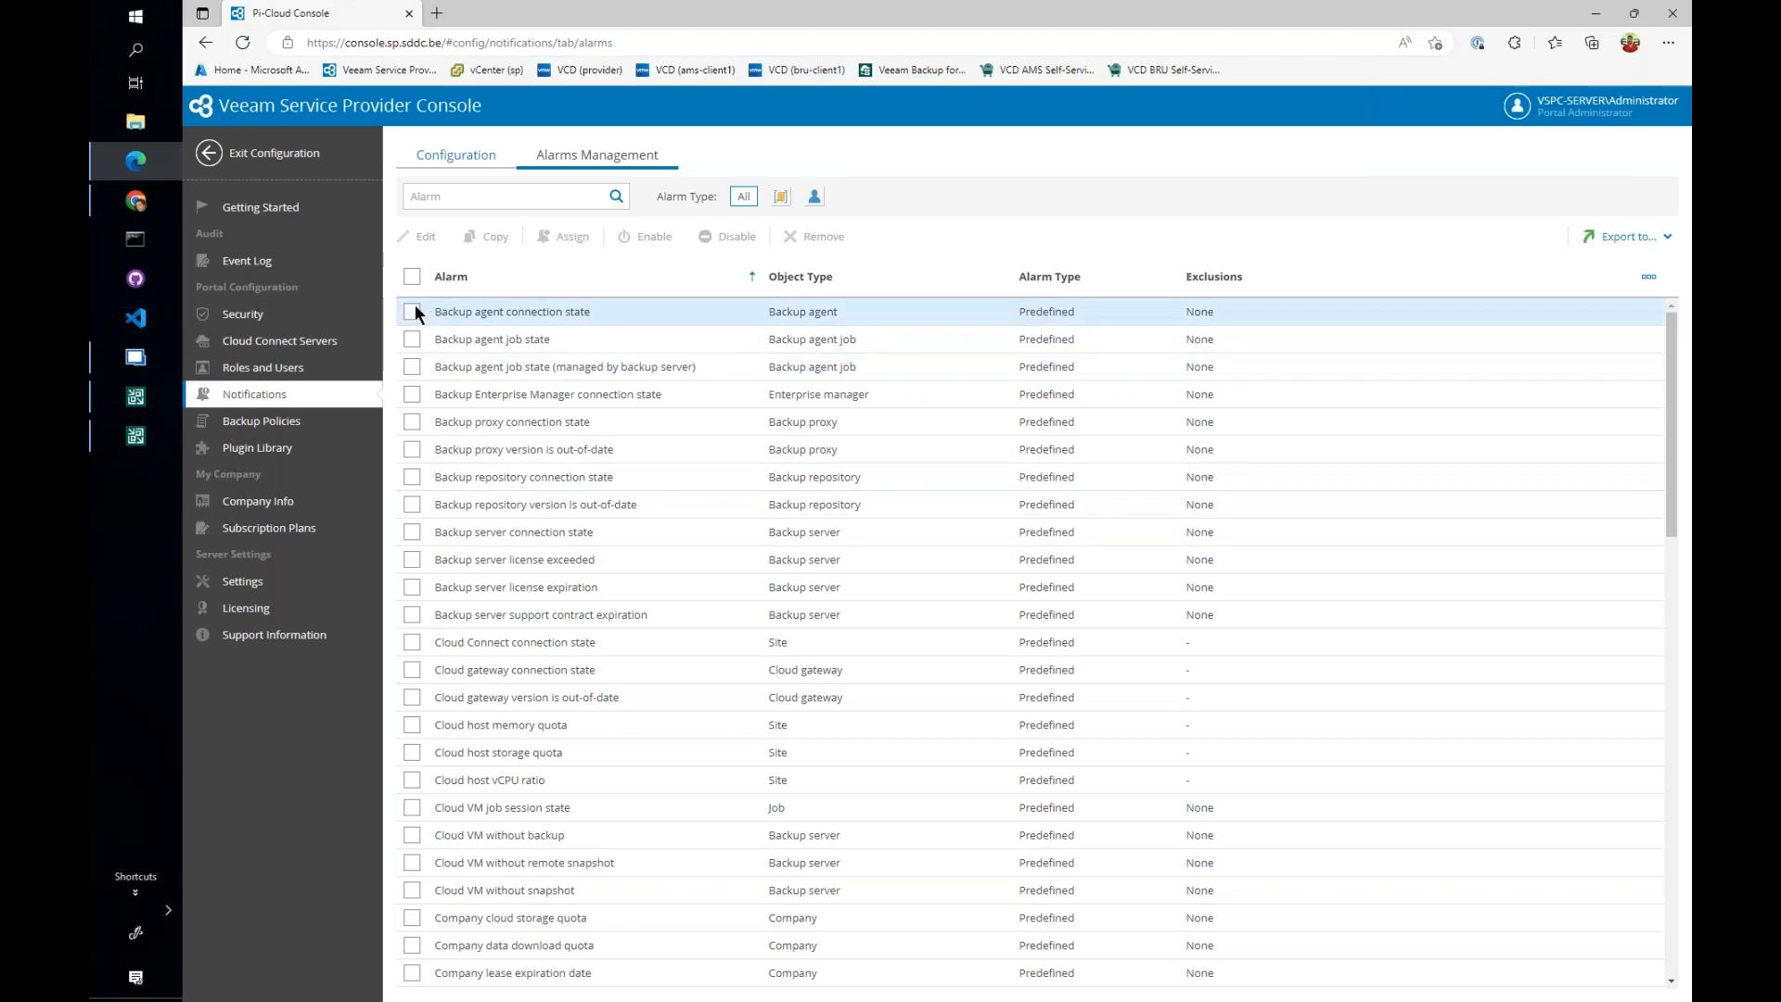
pyautogui.click(471, 198)
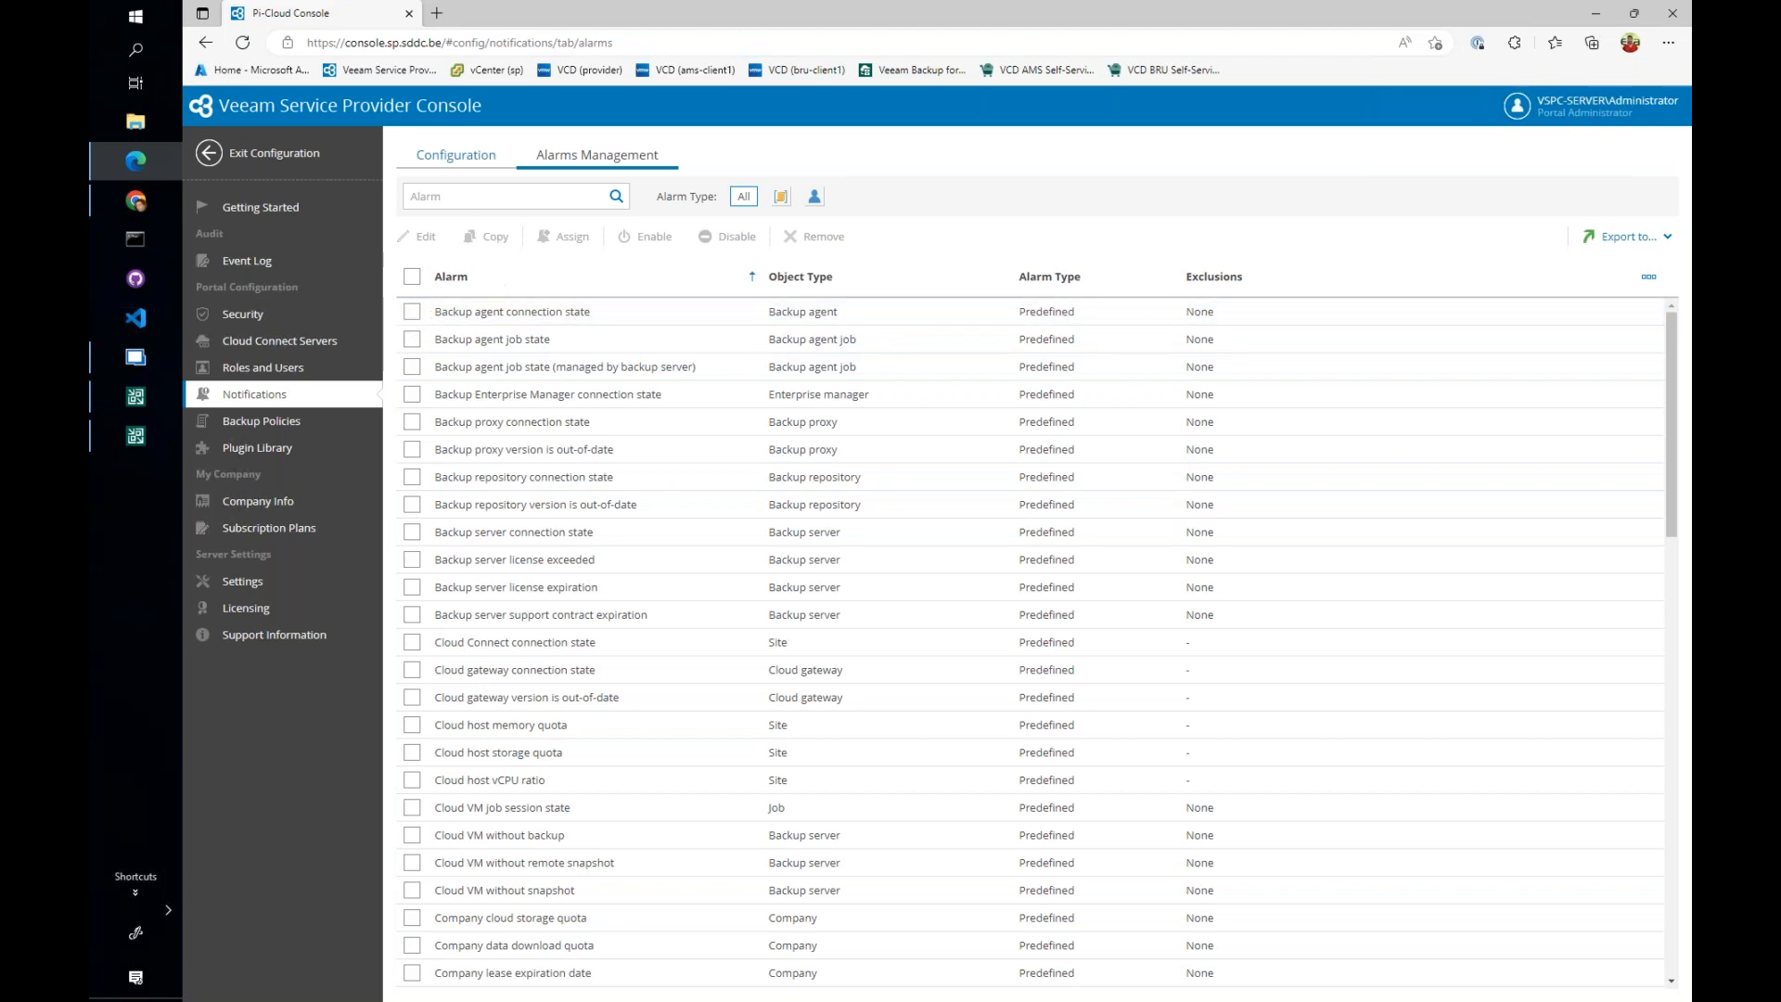
pyautogui.write('license')
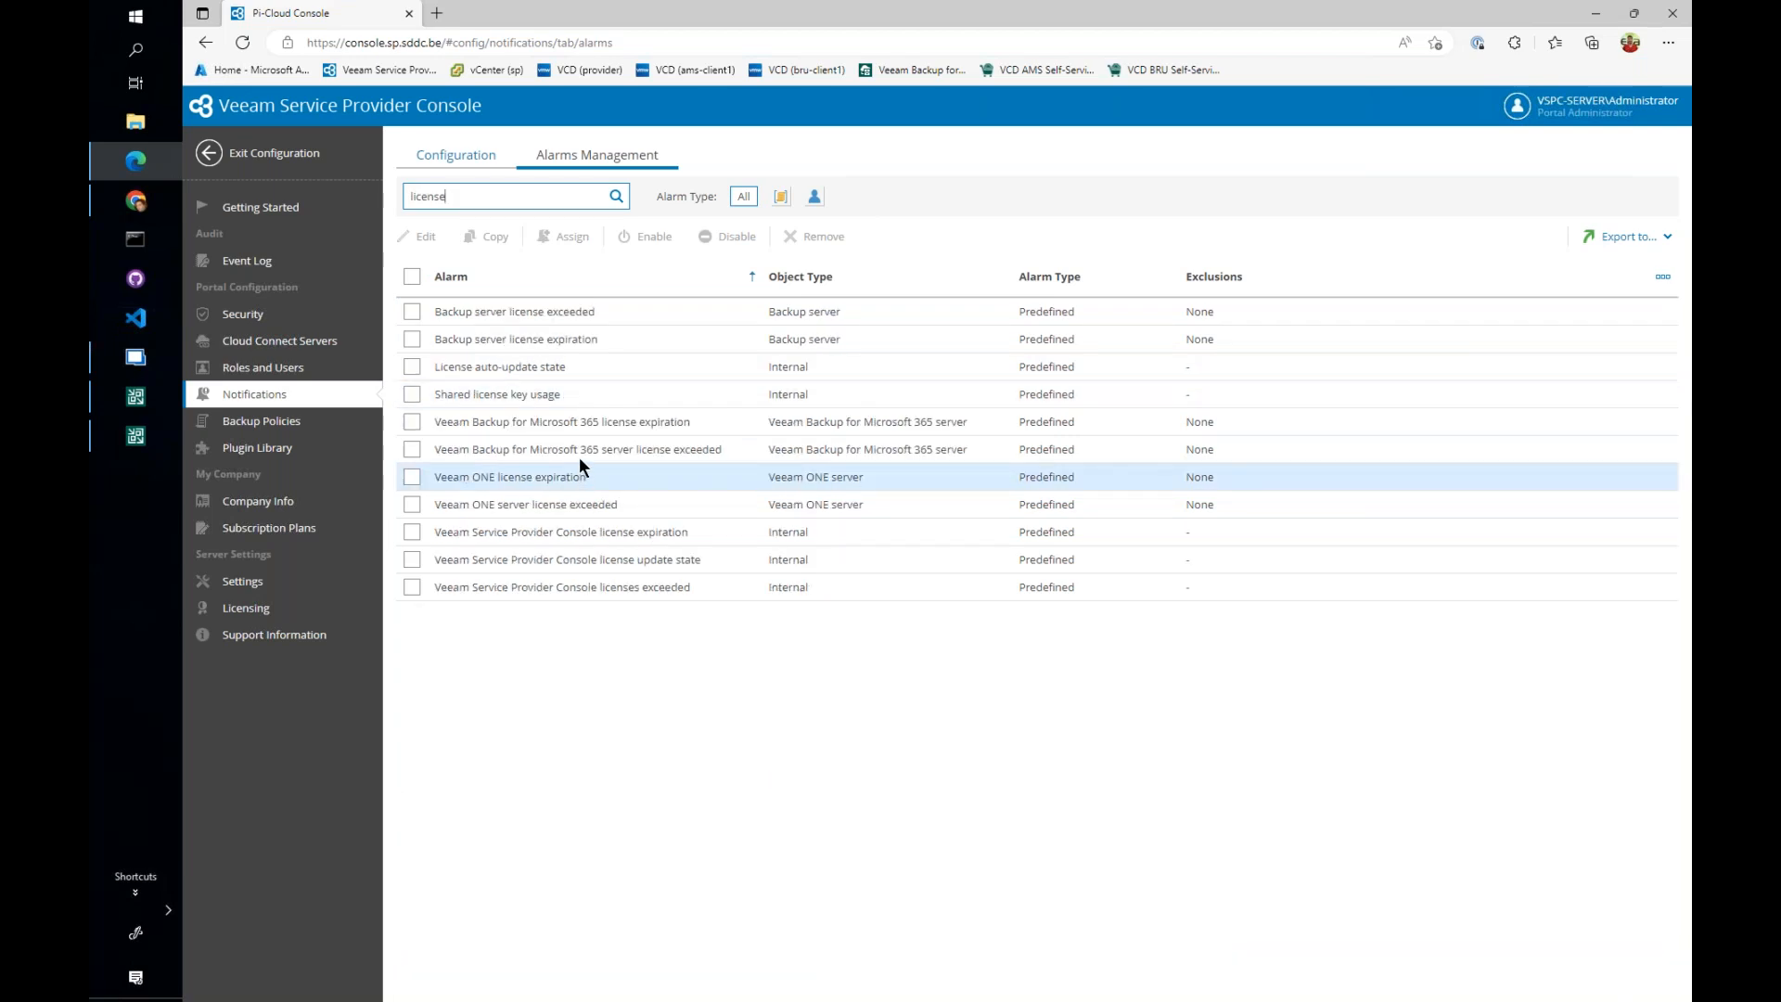
pyautogui.click(411, 339)
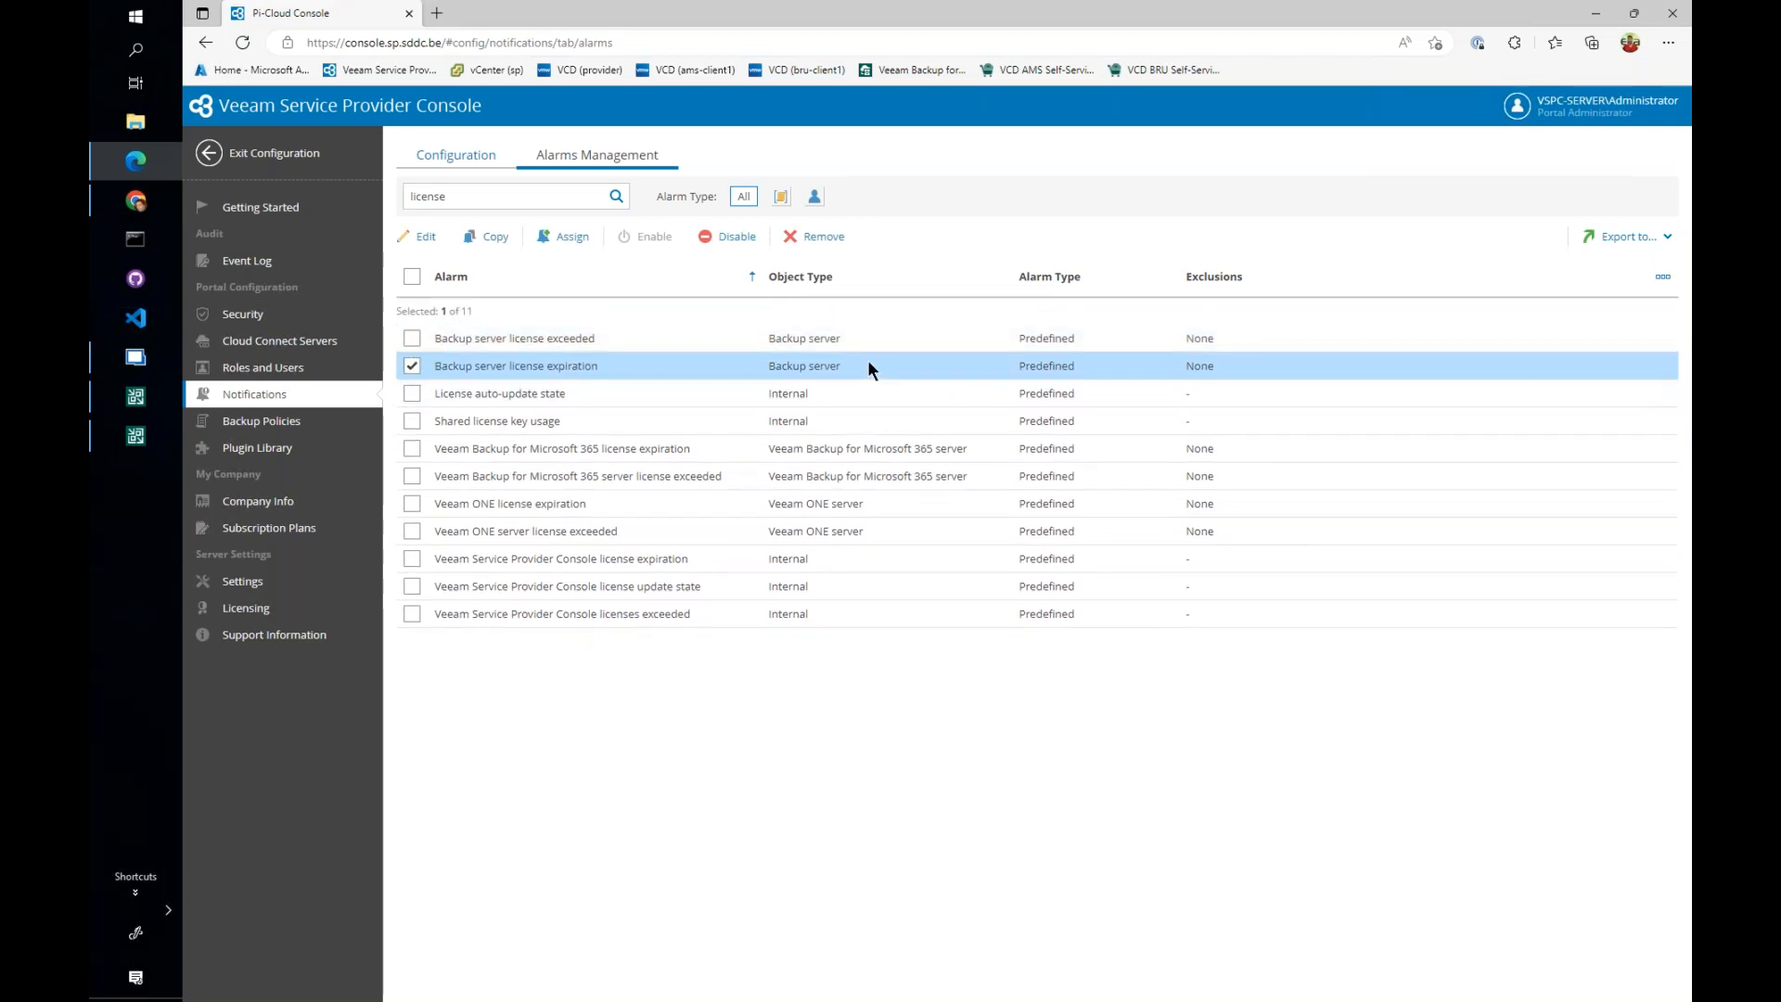
# - Search the alarms for "duration", review the Max allowed job duration alarm's rules and actions without saving, and exit the configuration
pyautogui.doubleClick(512, 206)
pyautogui.write('duration')
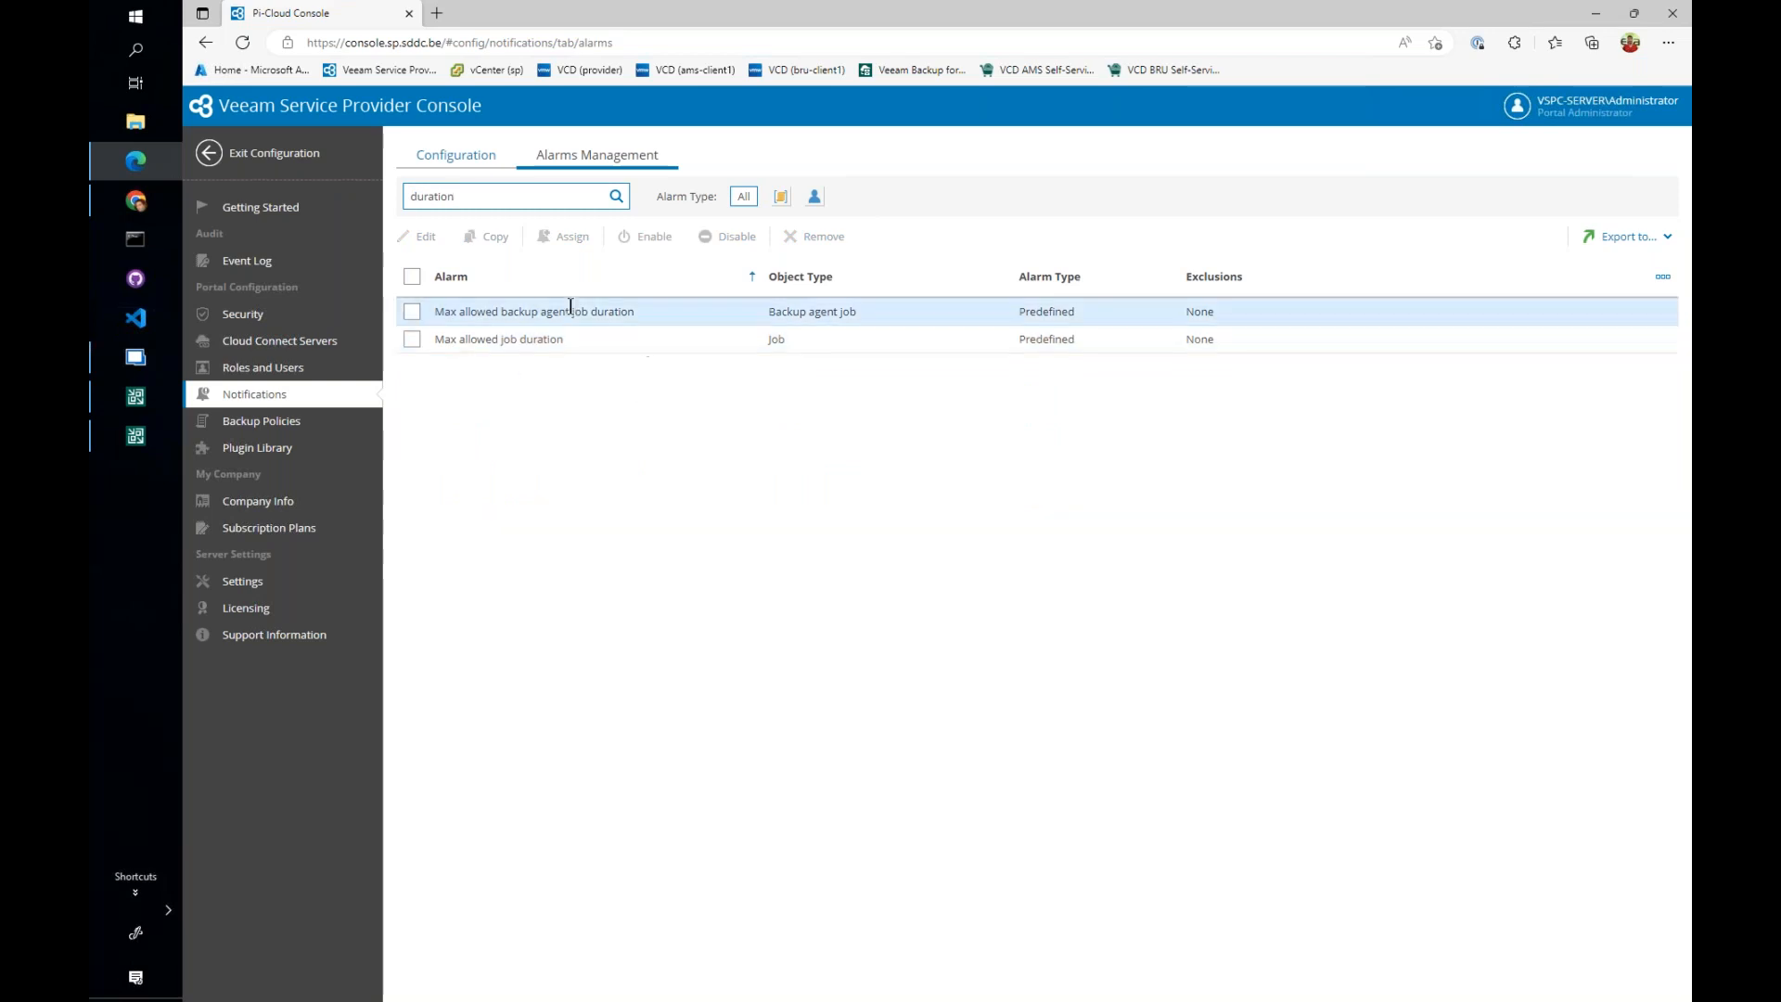
pyautogui.click(411, 338)
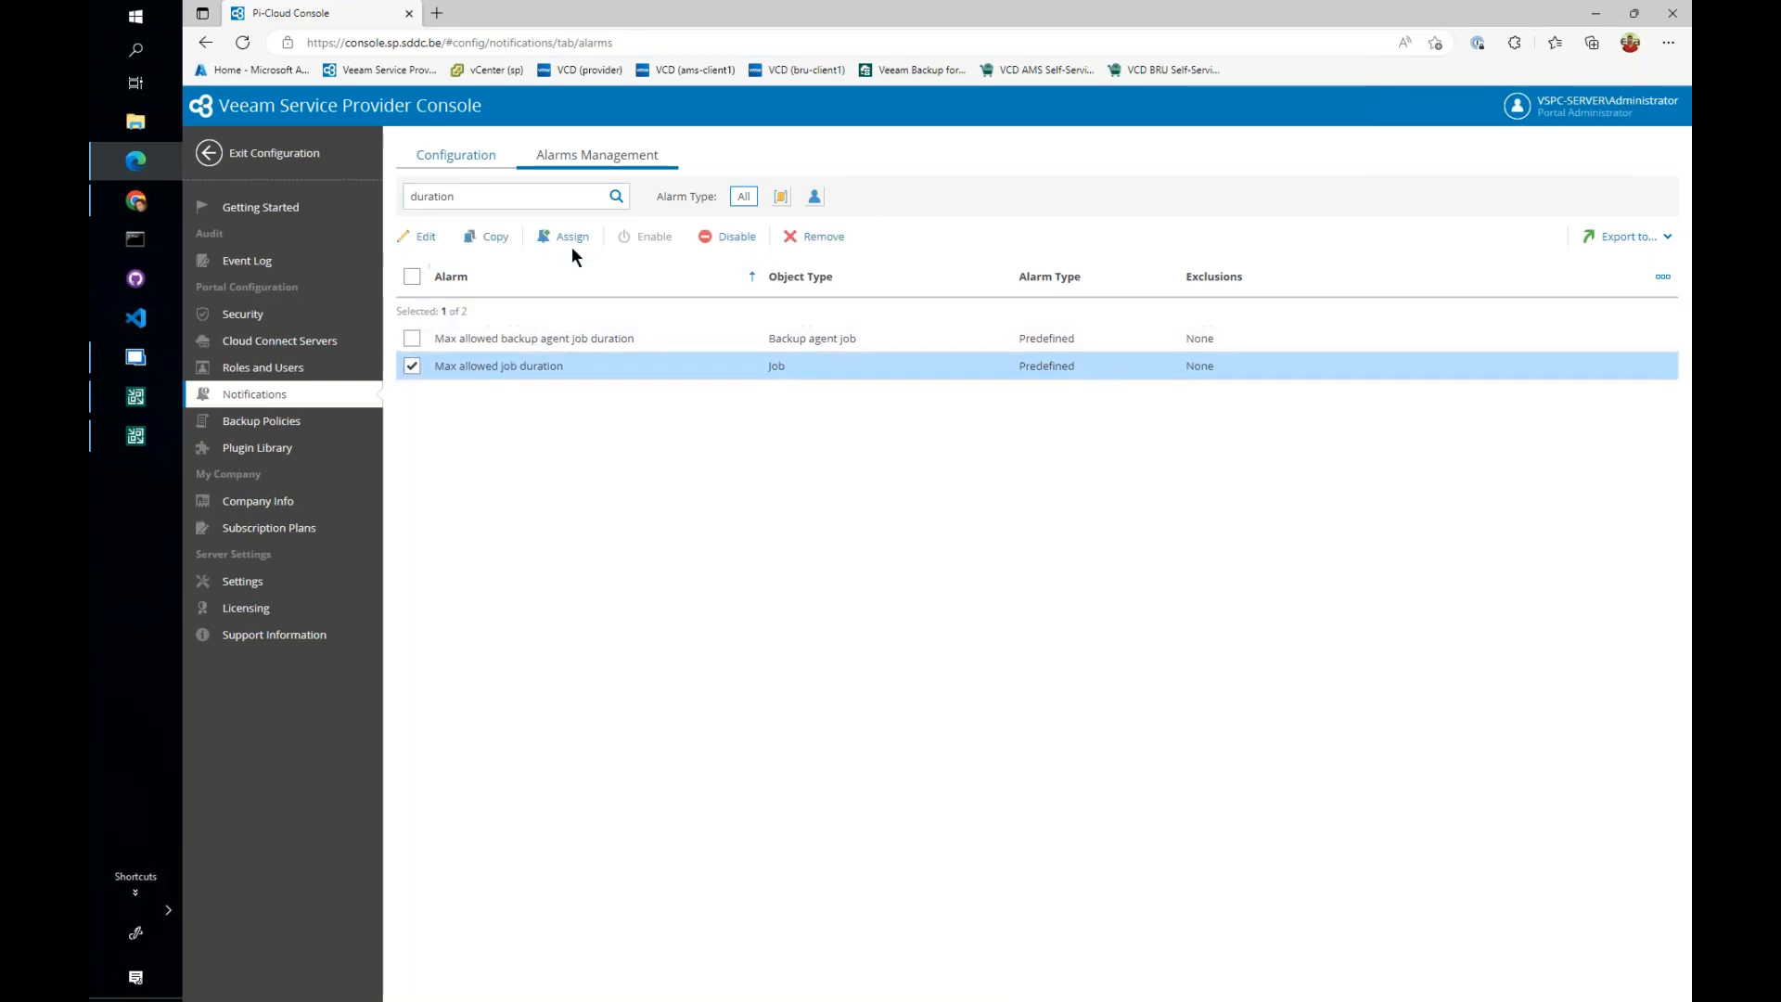
pyautogui.click(421, 236)
pyautogui.click(640, 392)
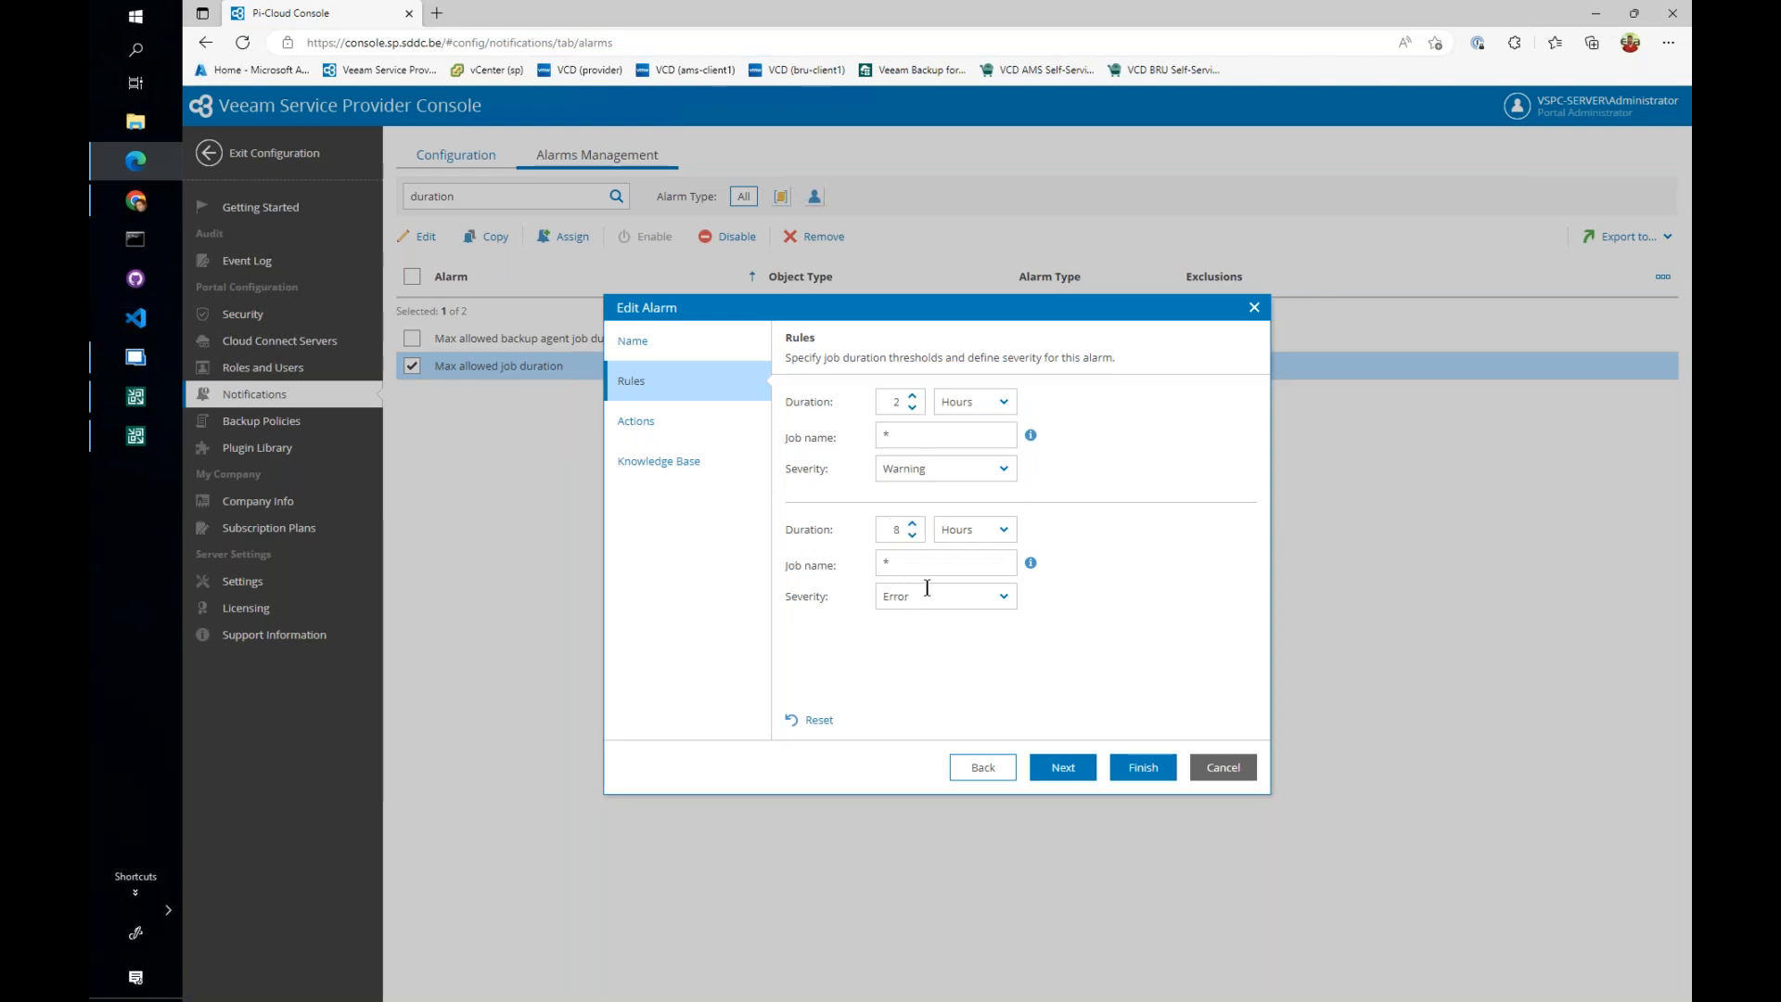
pyautogui.click(639, 421)
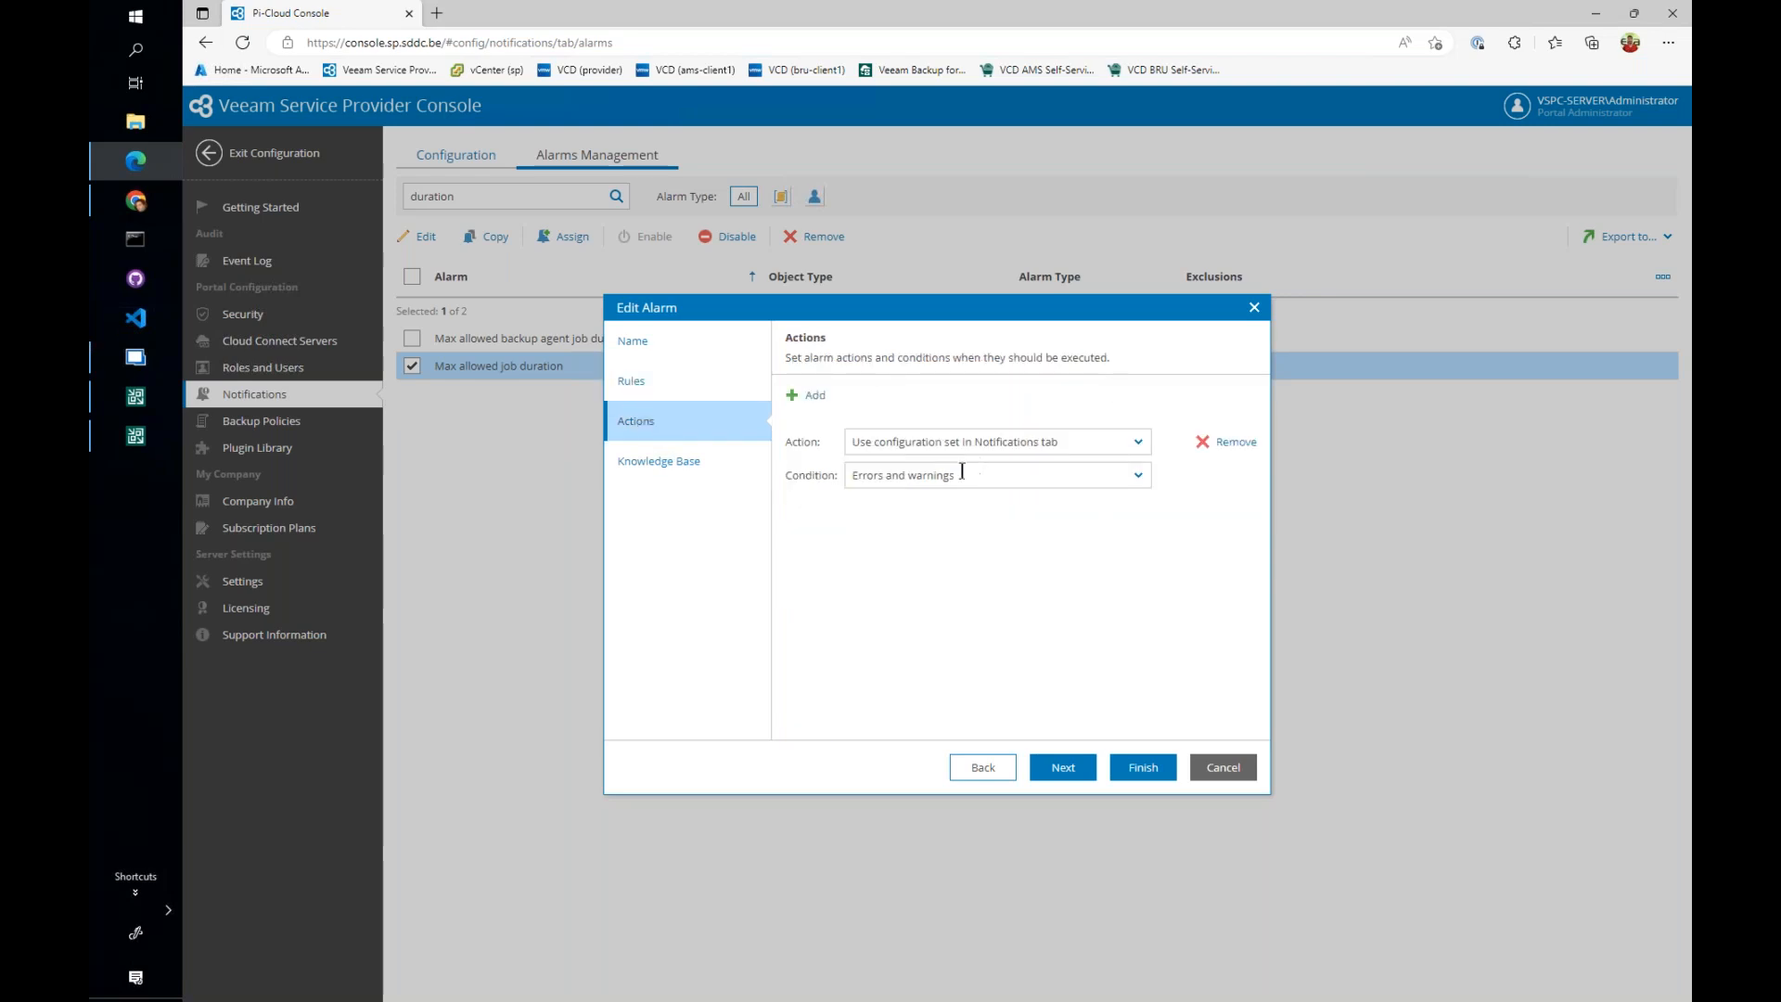
pyautogui.click(677, 389)
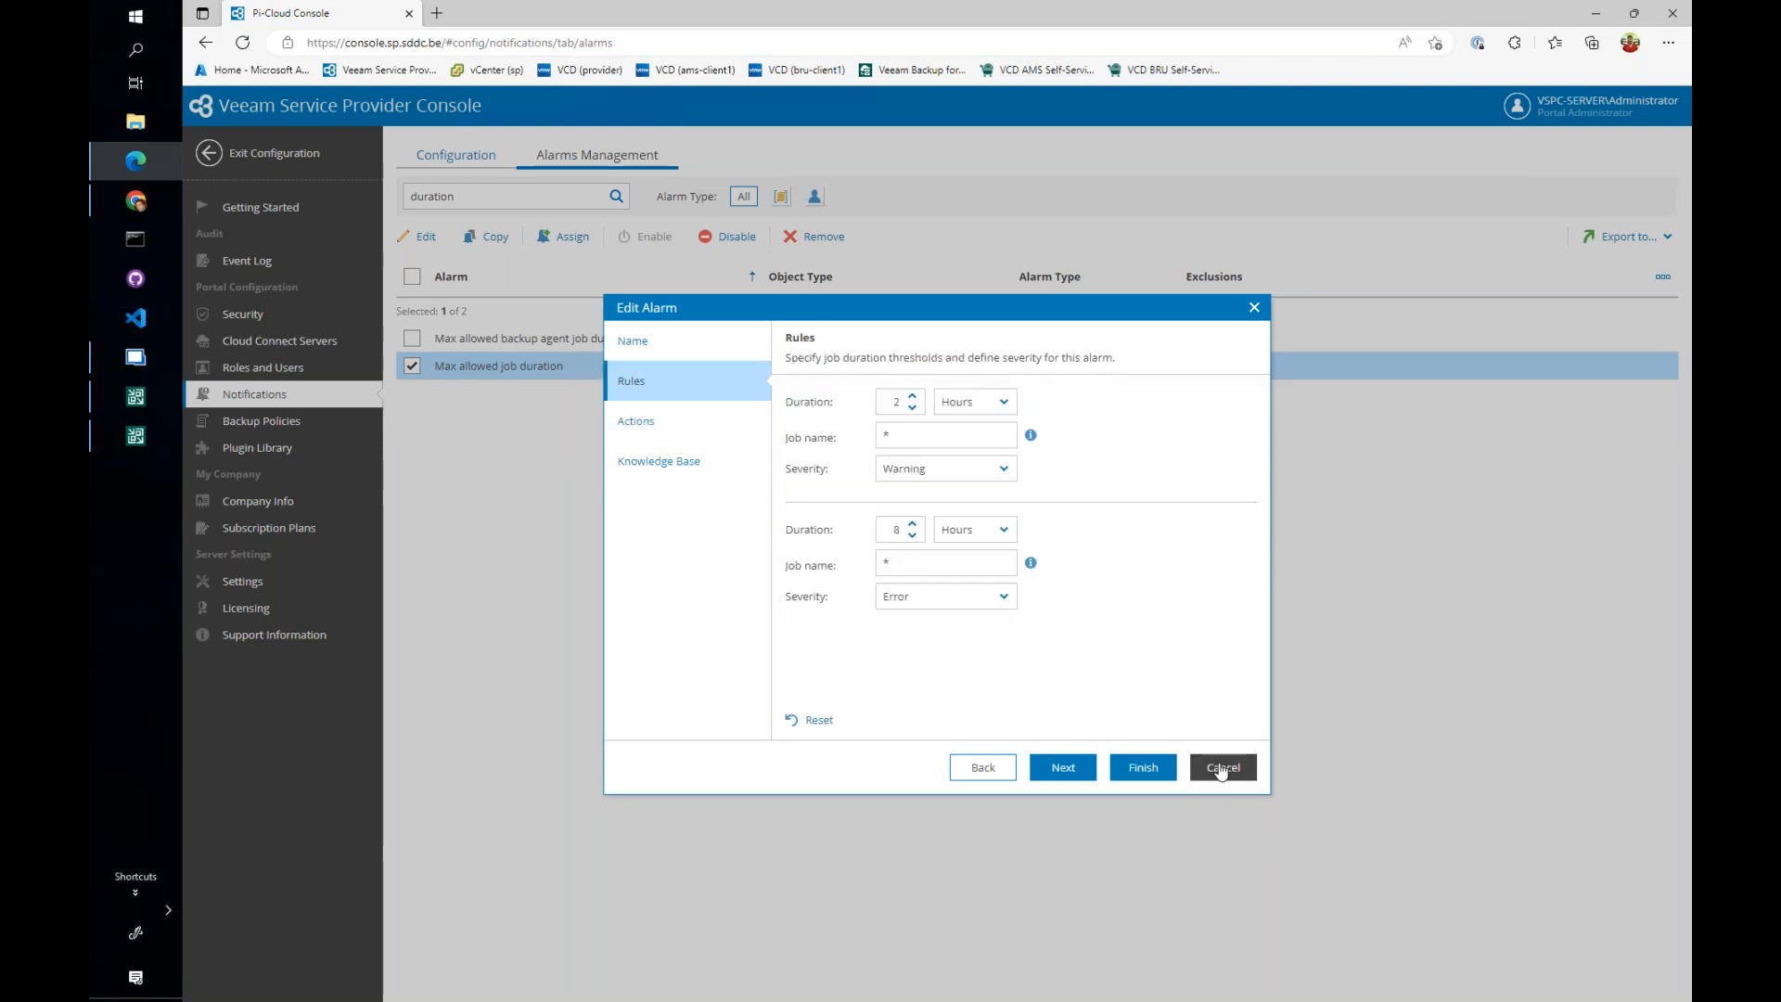
pyautogui.click(1223, 768)
pyautogui.click(982, 584)
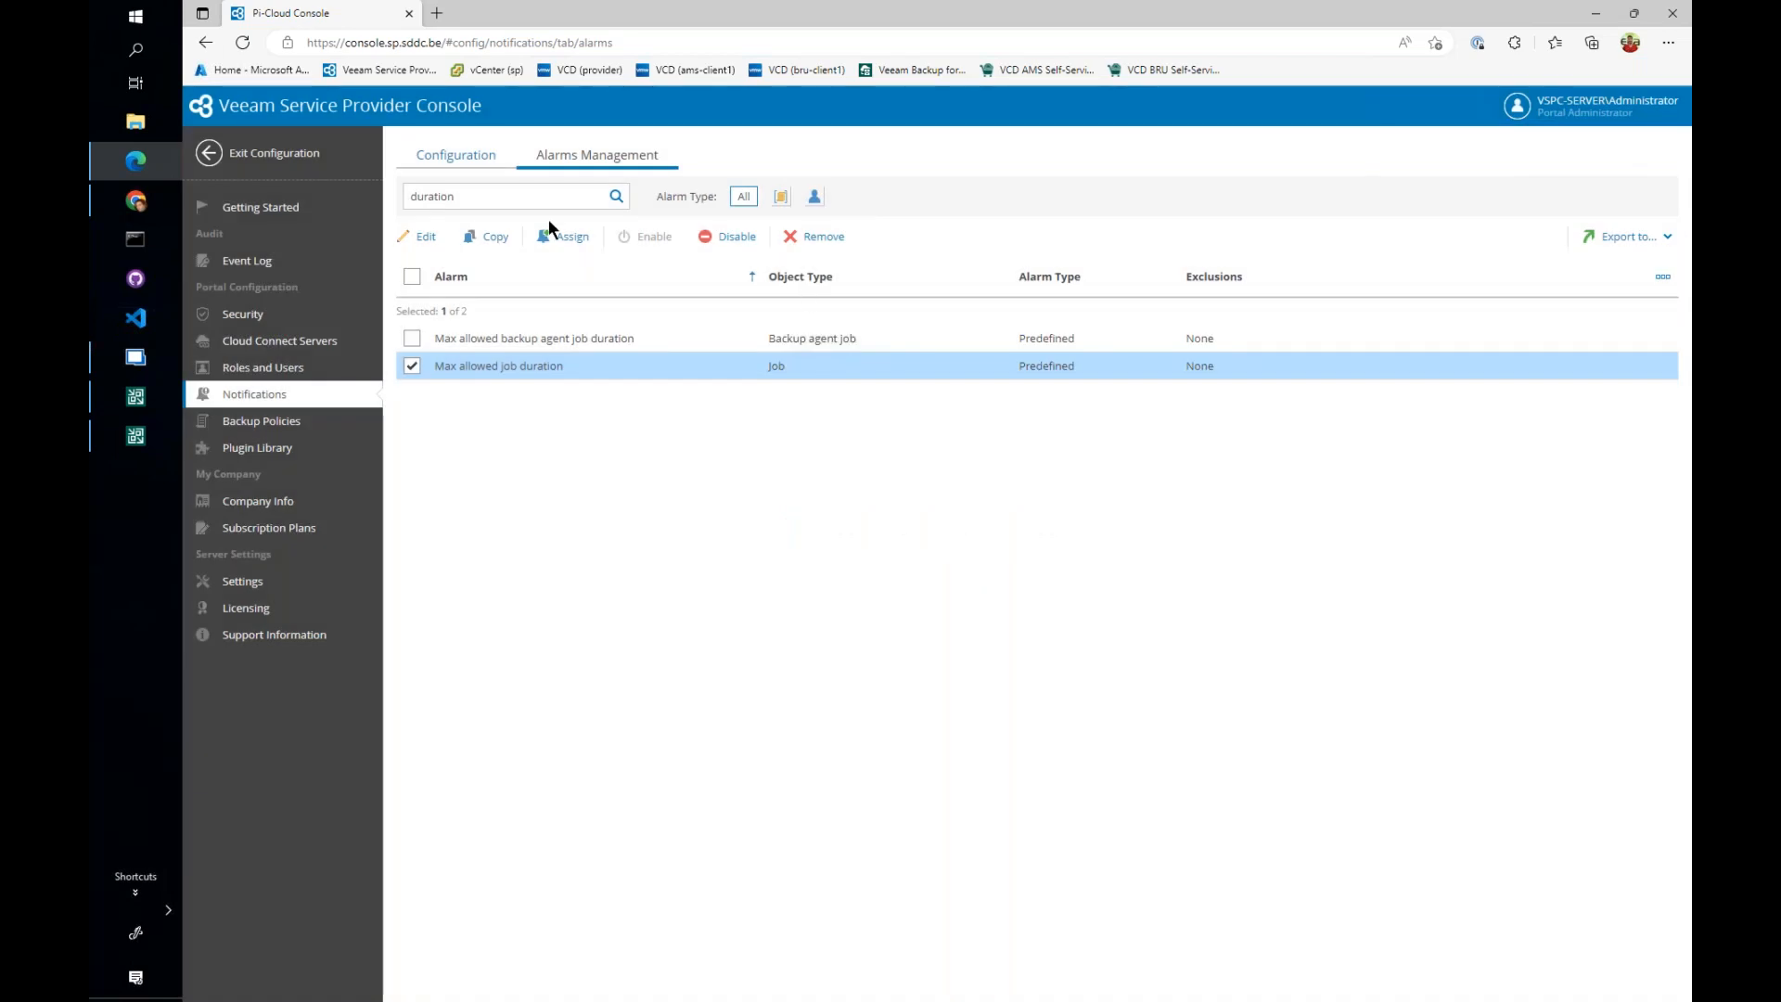
pyautogui.click(325, 166)
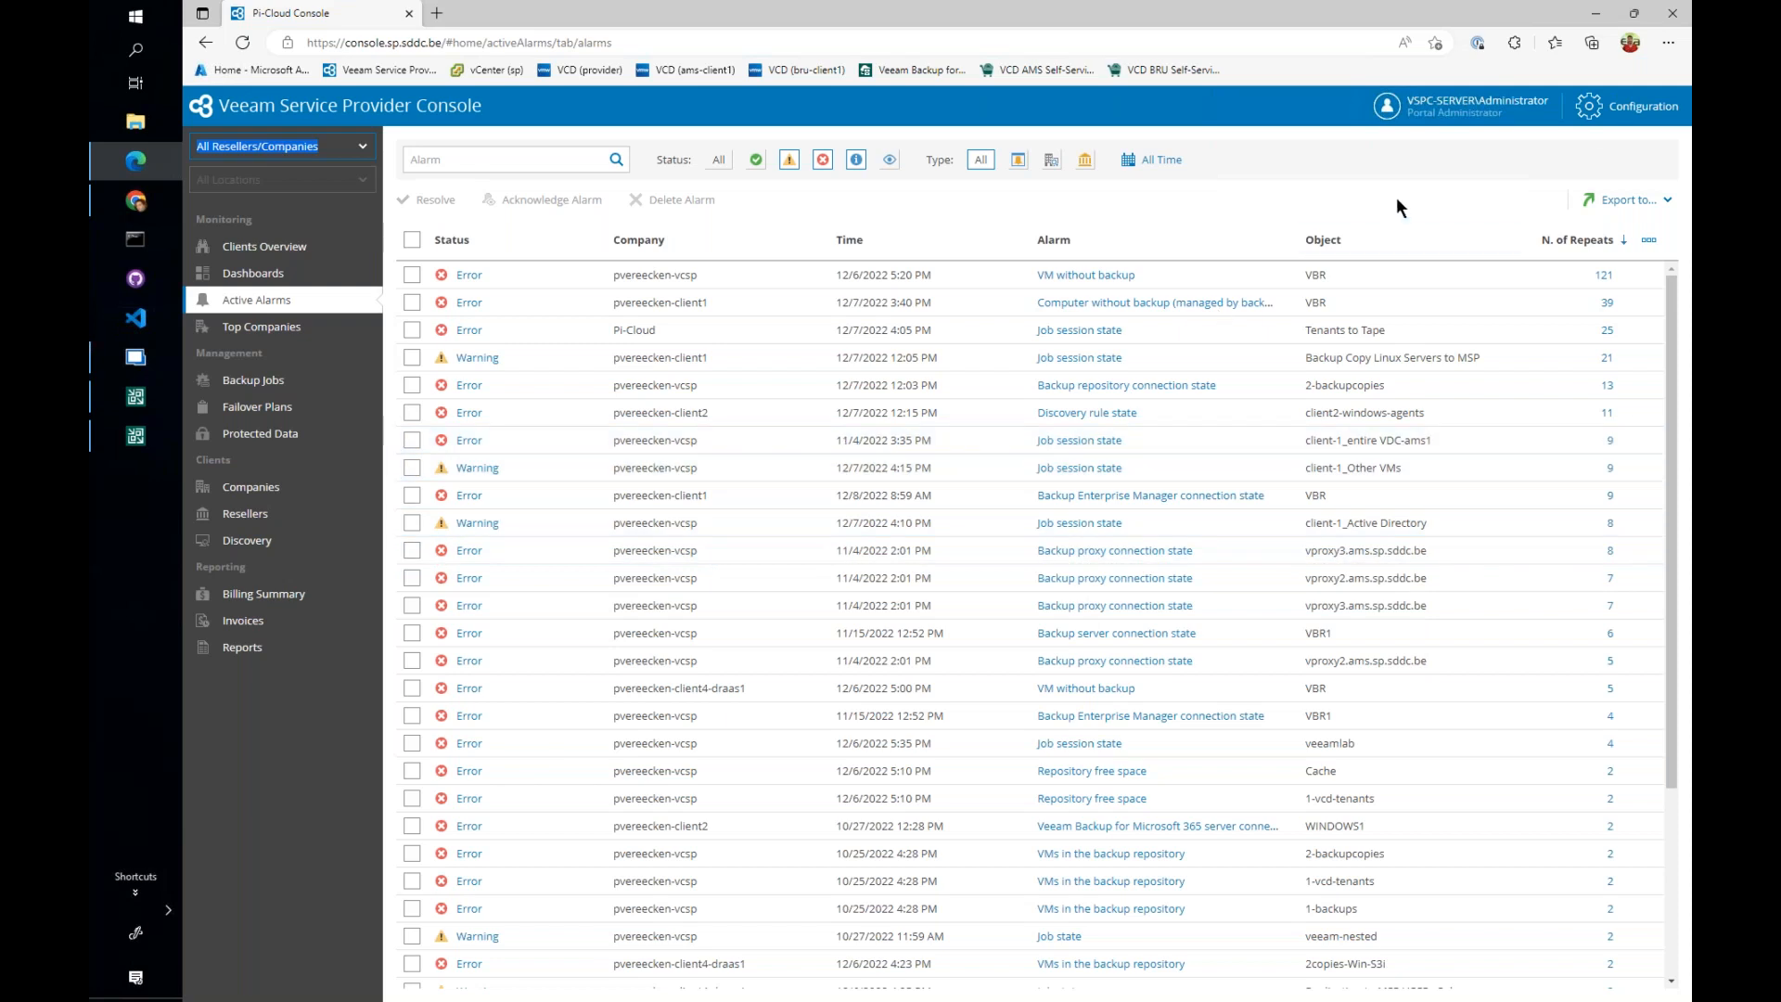
# - Open the MSP-Classic subscription plan from the portal configuration and review its currency, tax and managed backup prices
pyautogui.click(1615, 113)
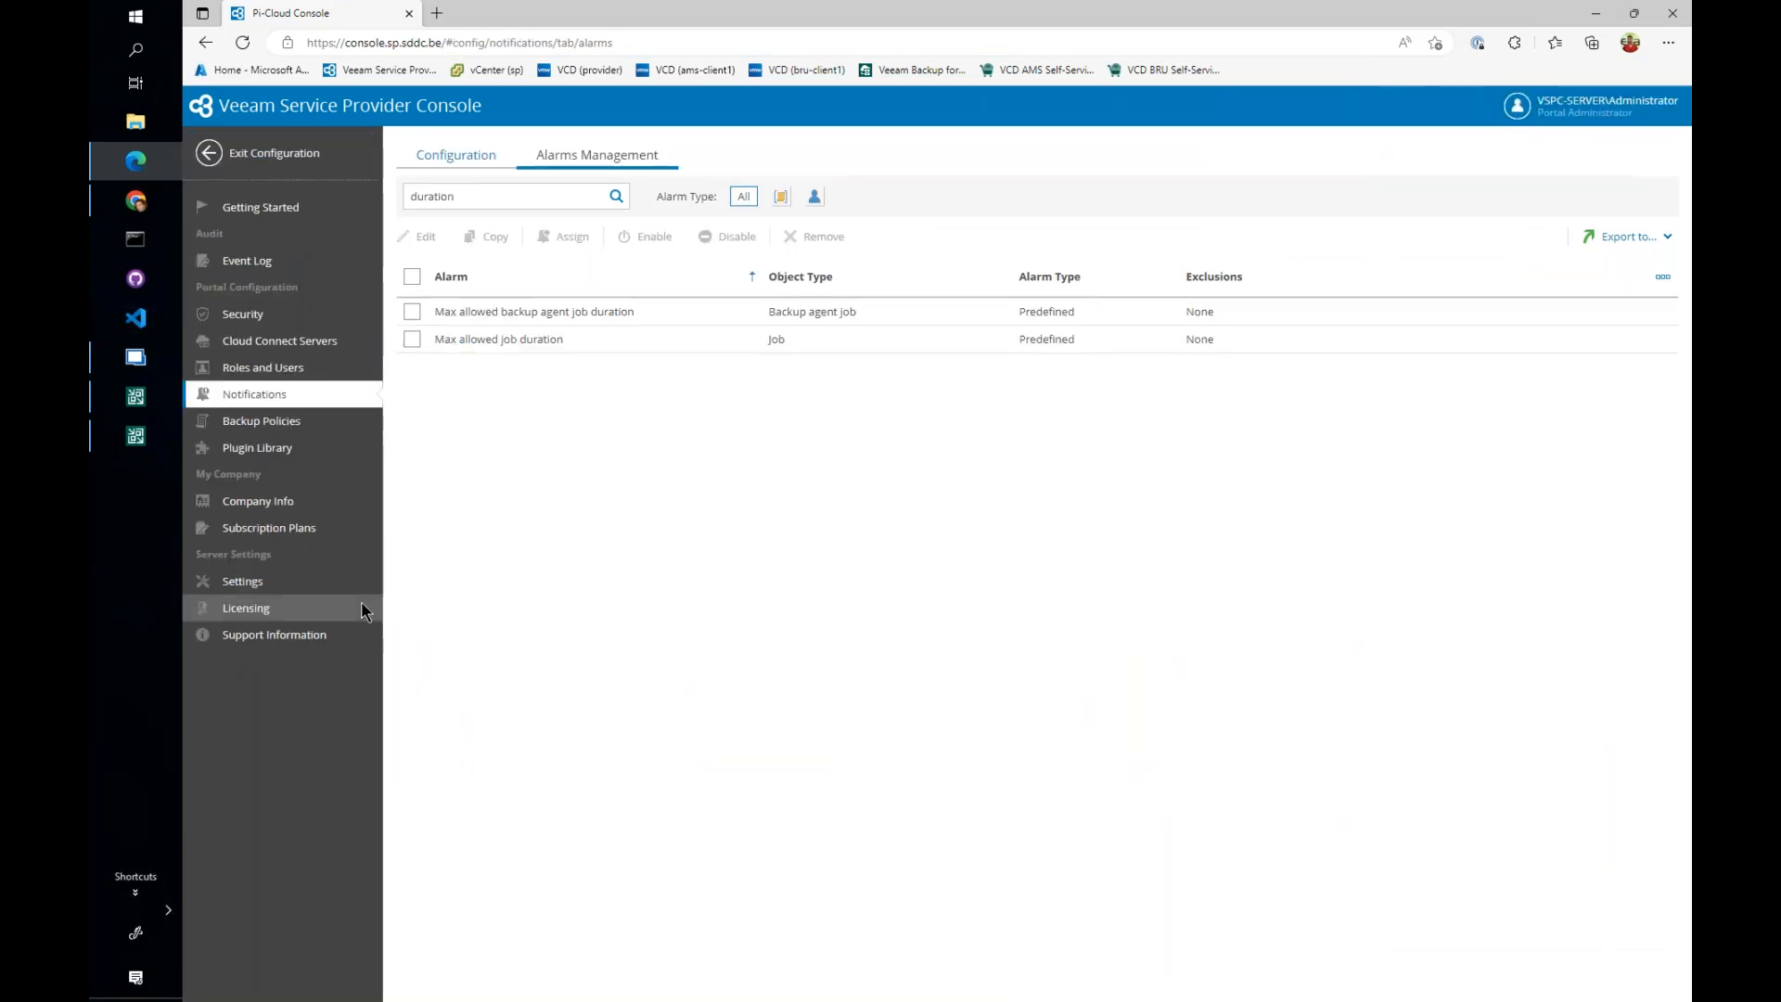
pyautogui.click(247, 529)
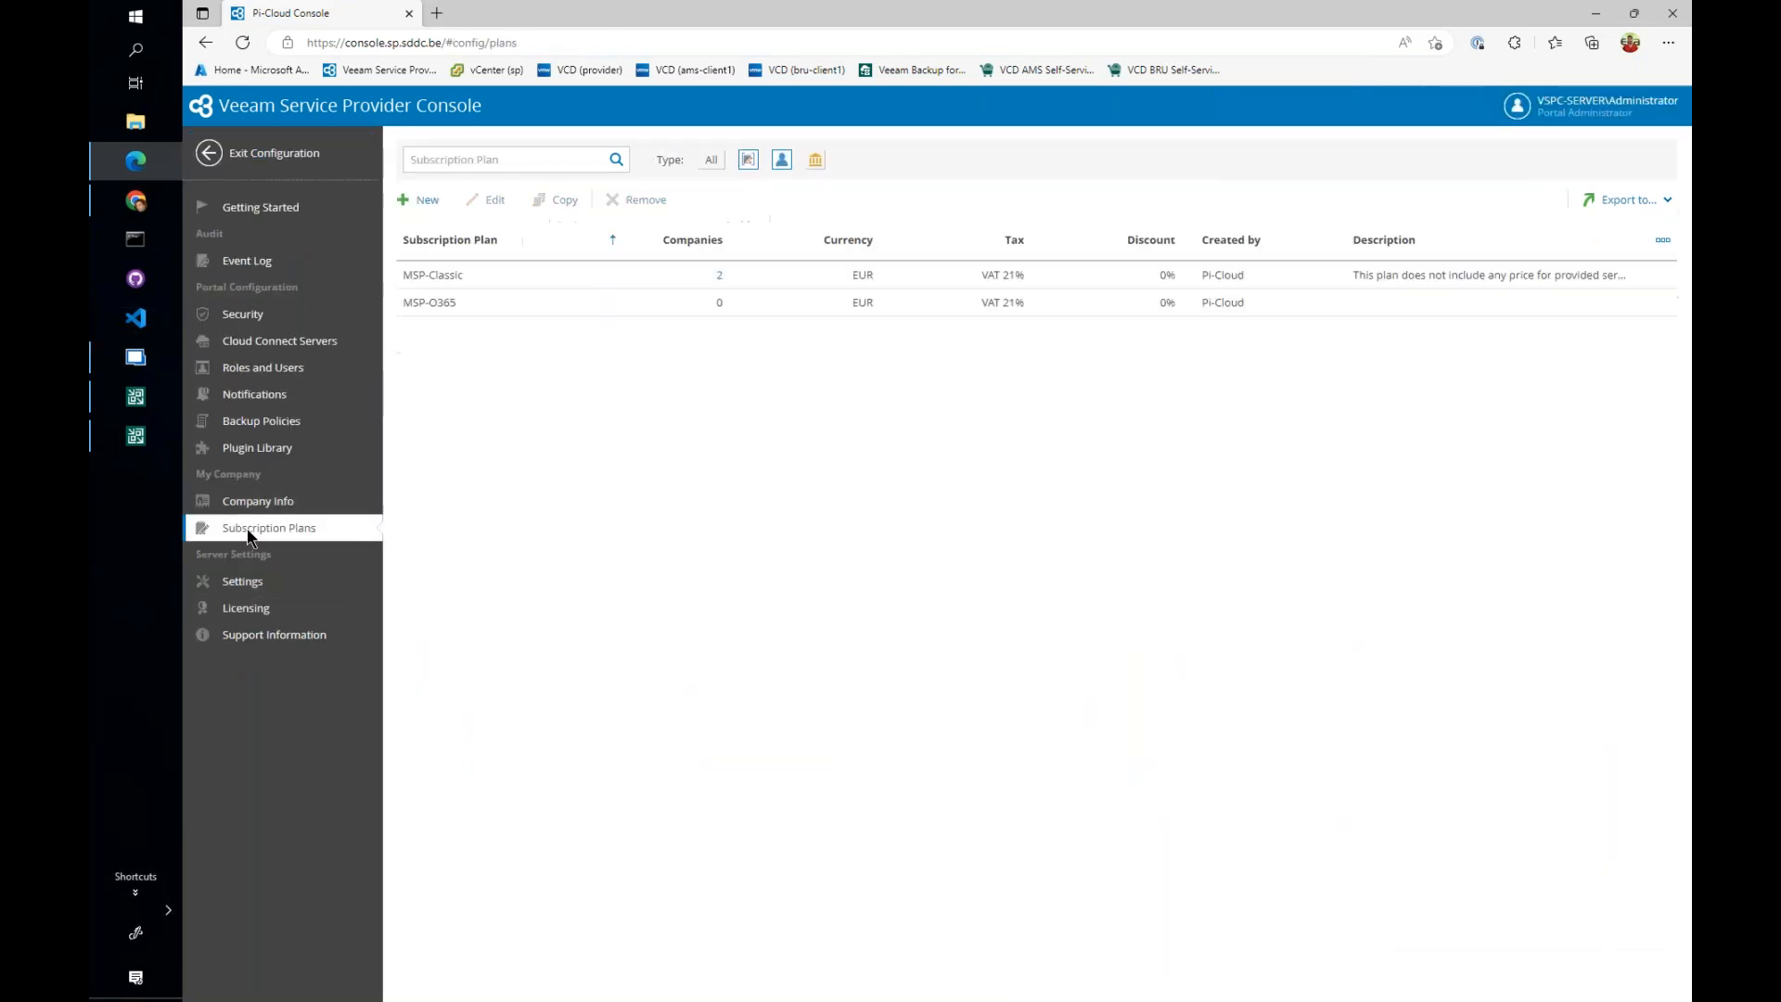
pyautogui.click(525, 275)
pyautogui.click(493, 201)
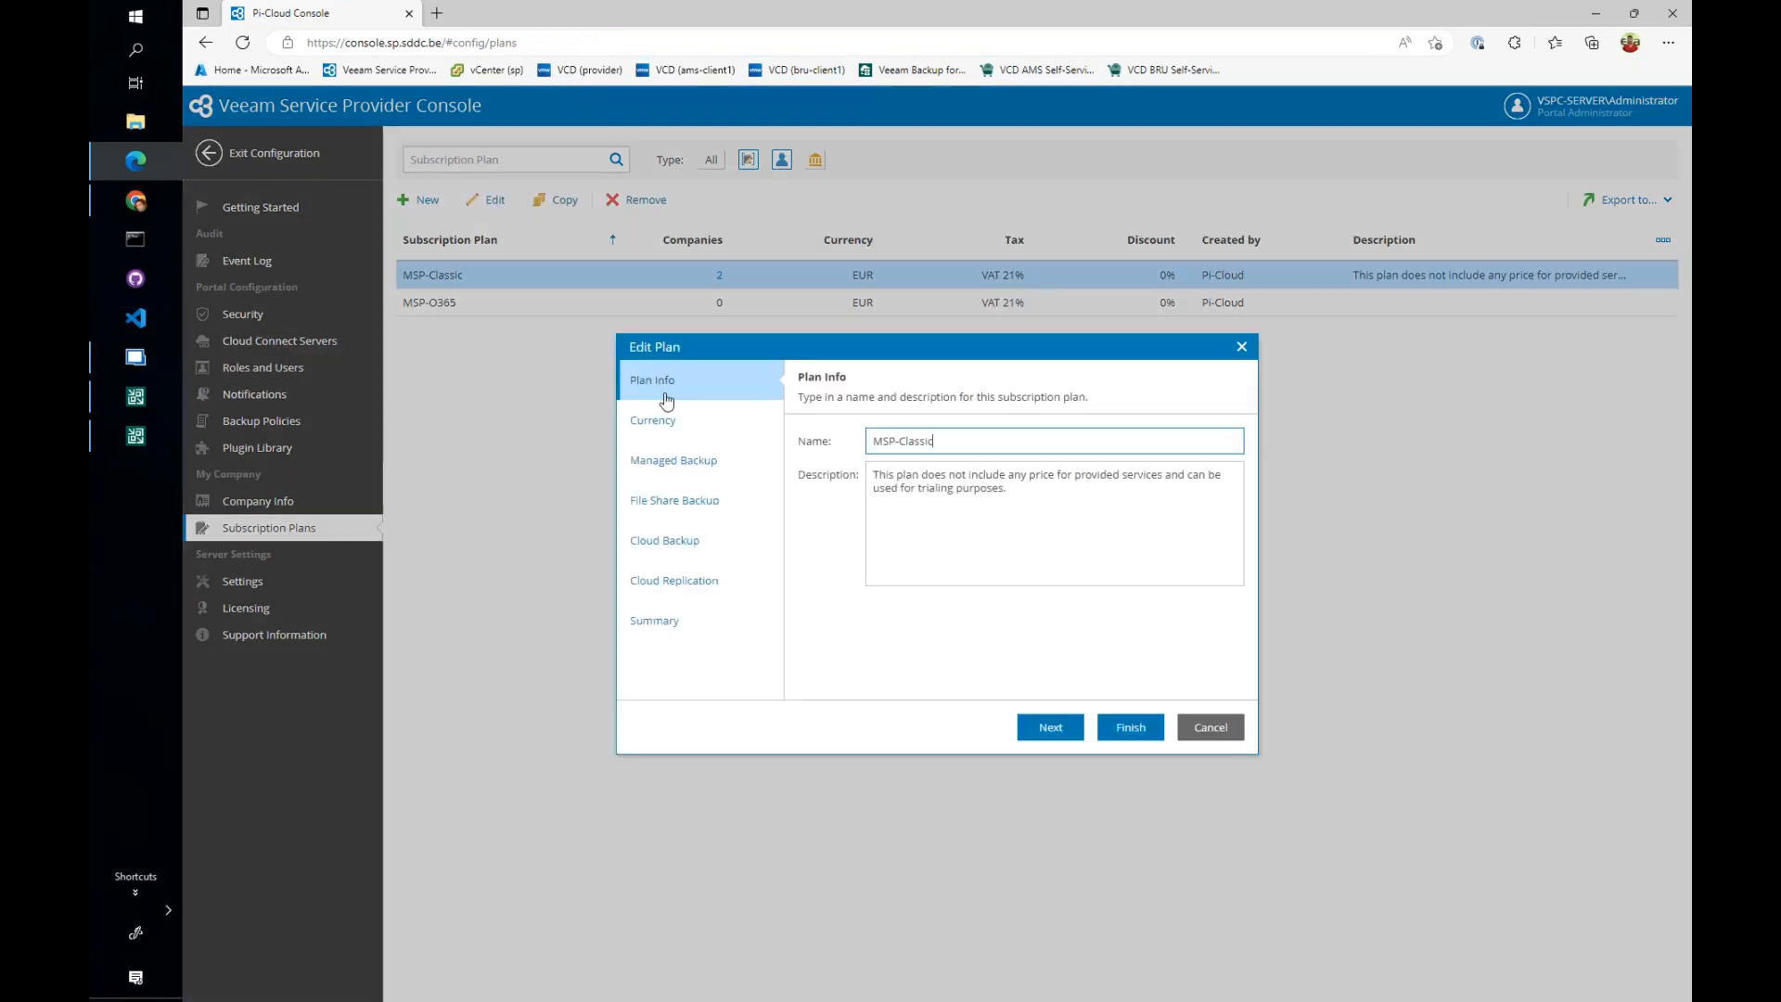
pyautogui.click(708, 422)
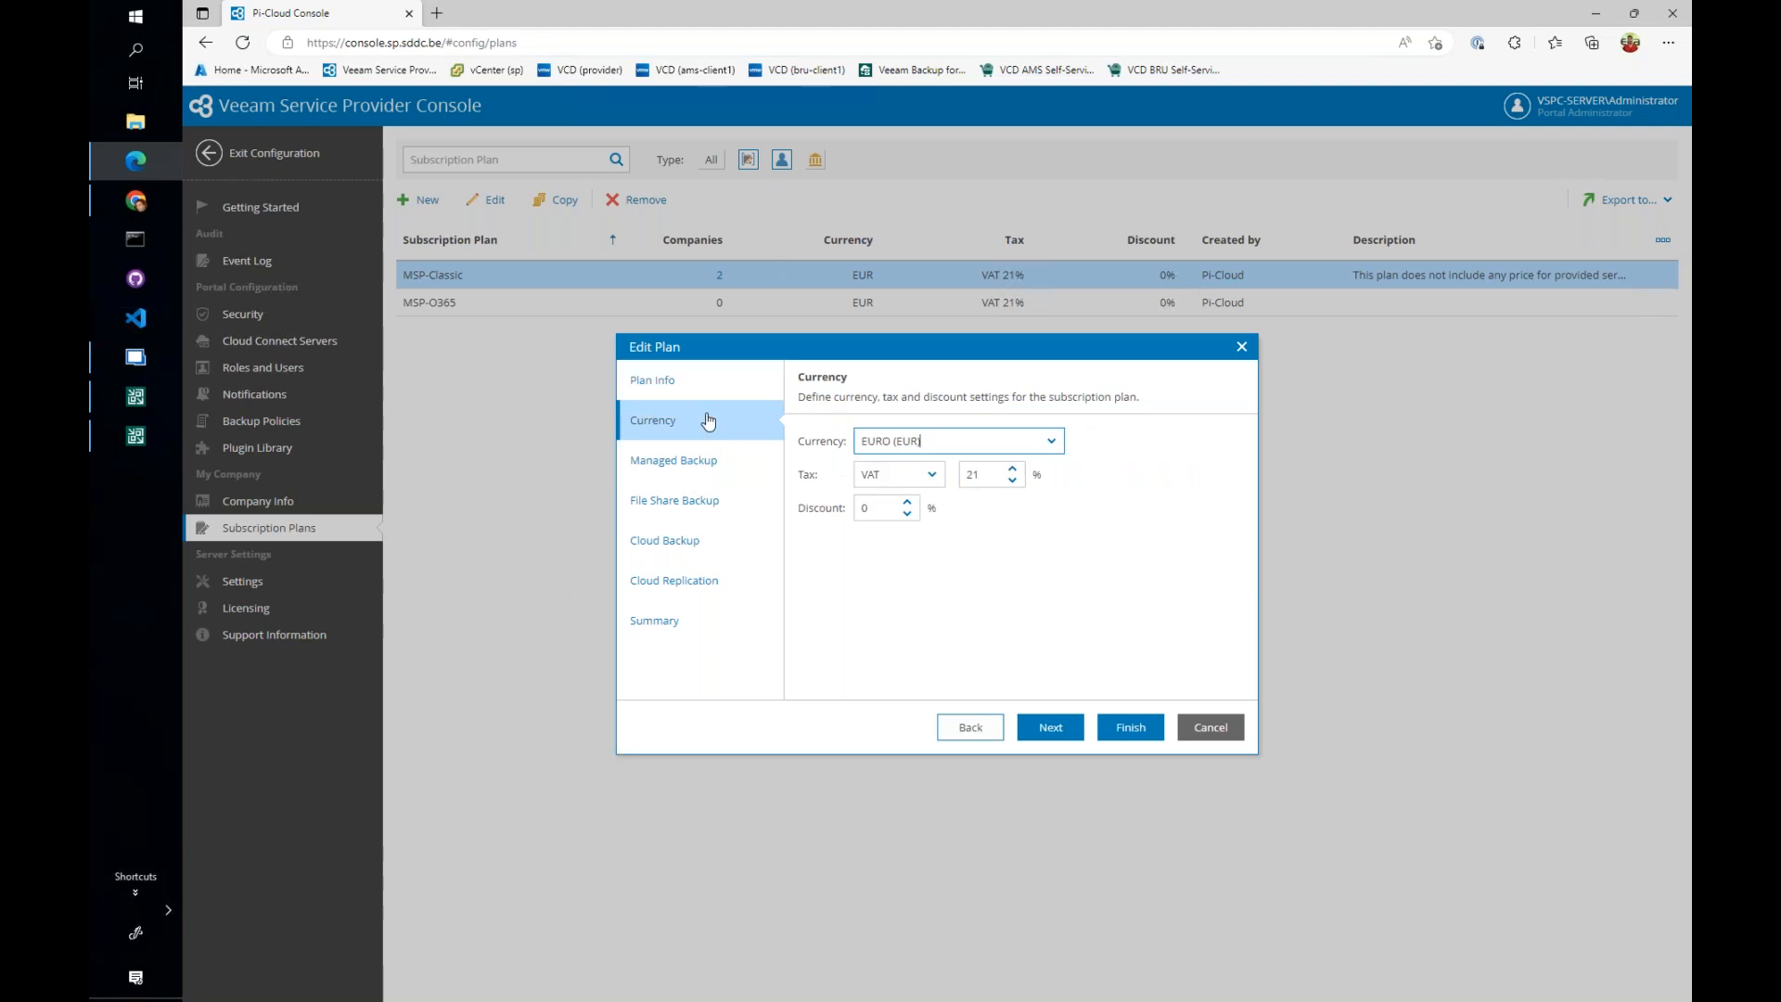
pyautogui.click(688, 463)
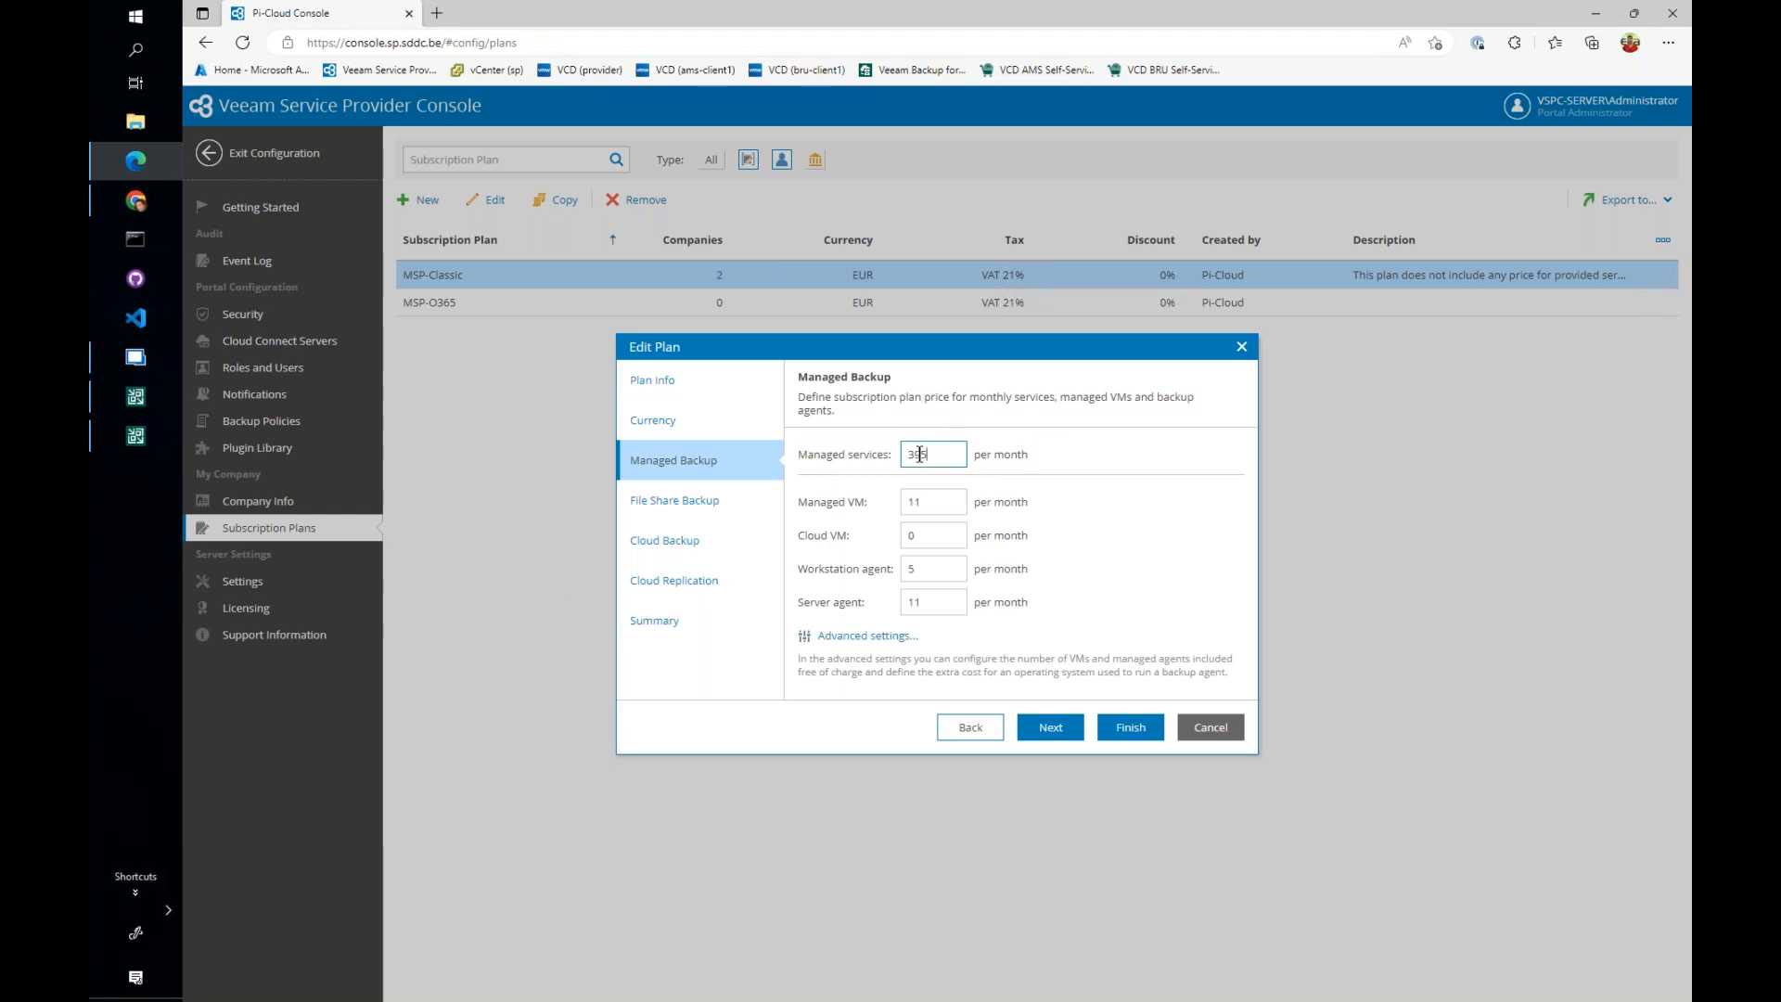
pyautogui.click(705, 427)
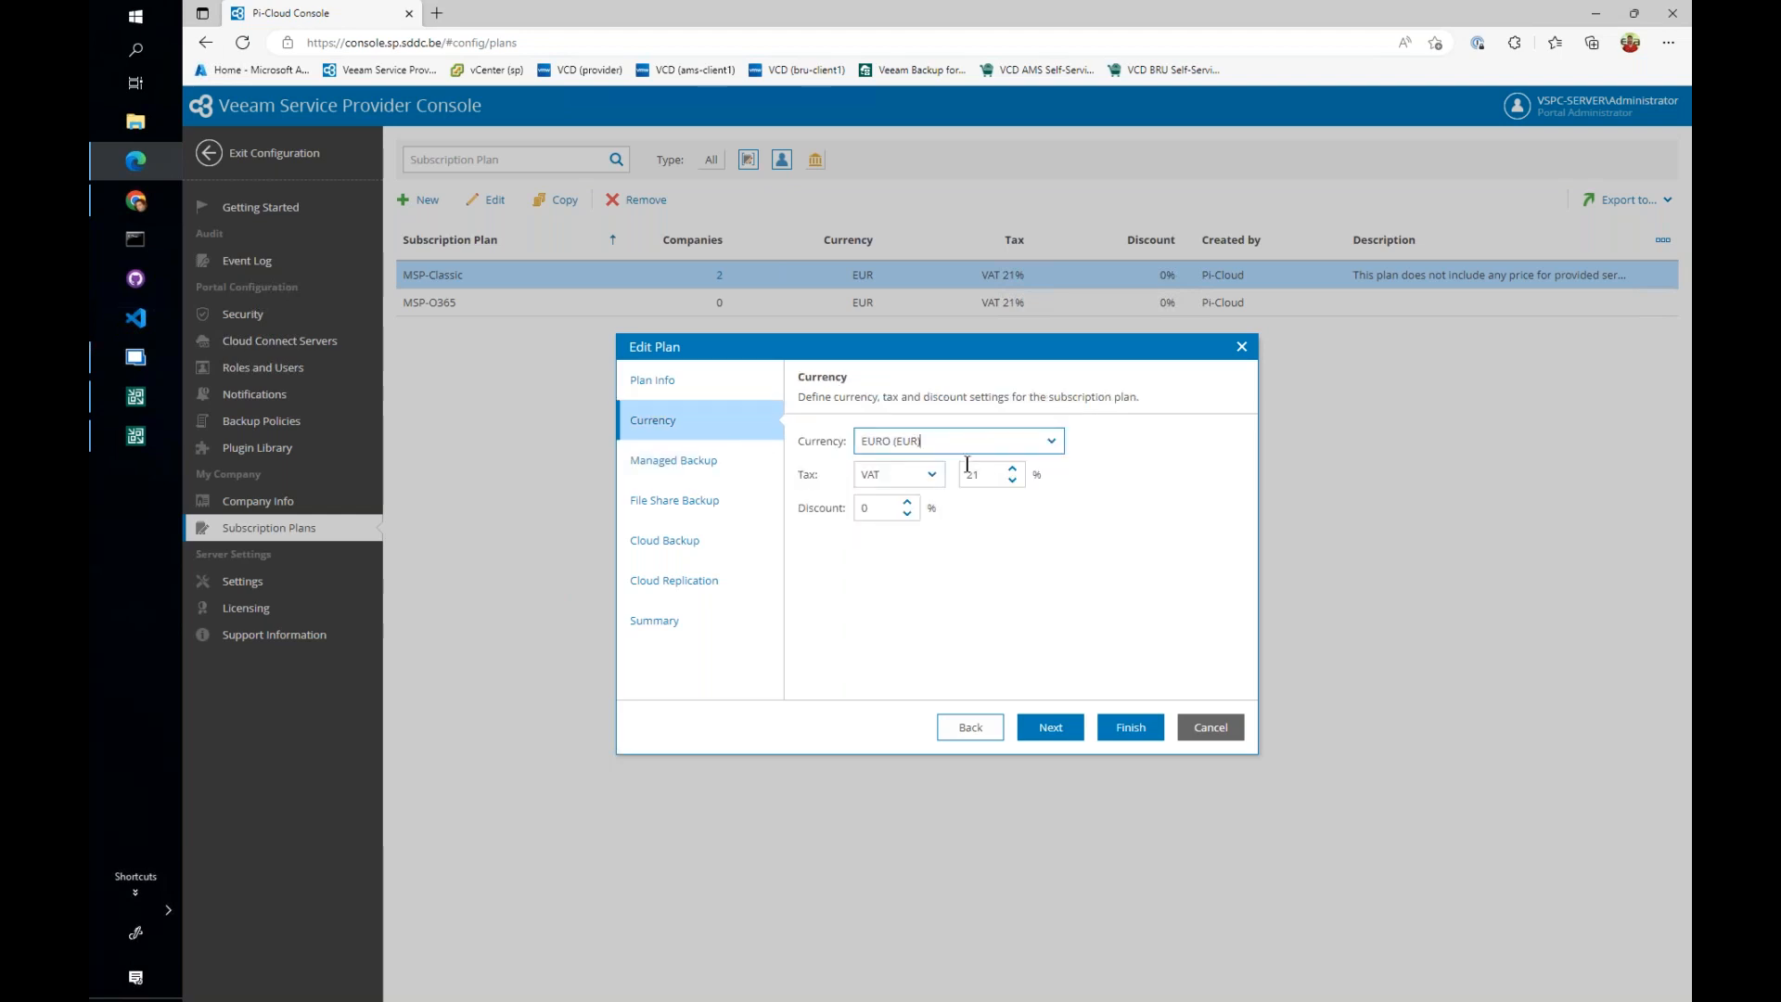
pyautogui.click(697, 459)
pyautogui.moveTo(928, 502); pyautogui.dragTo(909, 535)
pyautogui.click(939, 569)
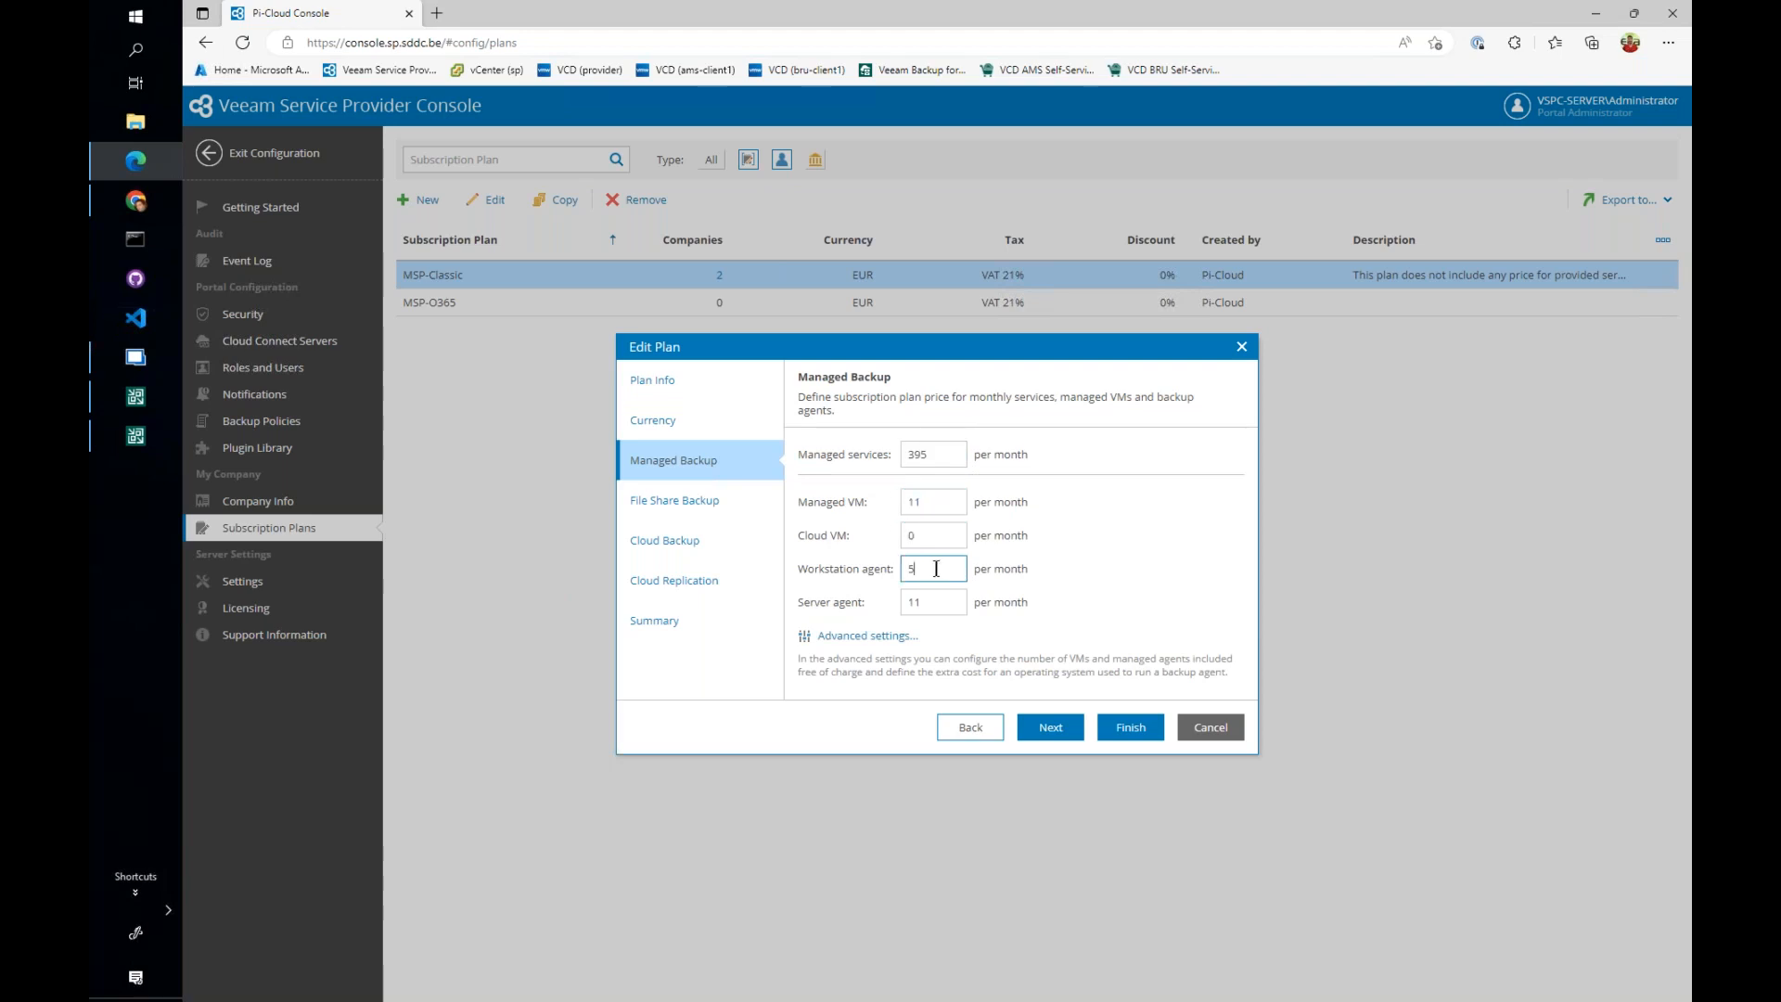
# - Review the plan's file share backup, cloud backup and cloud replication prices, then discard the edit and exit the configuration
pyautogui.click(732, 502)
pyautogui.click(689, 542)
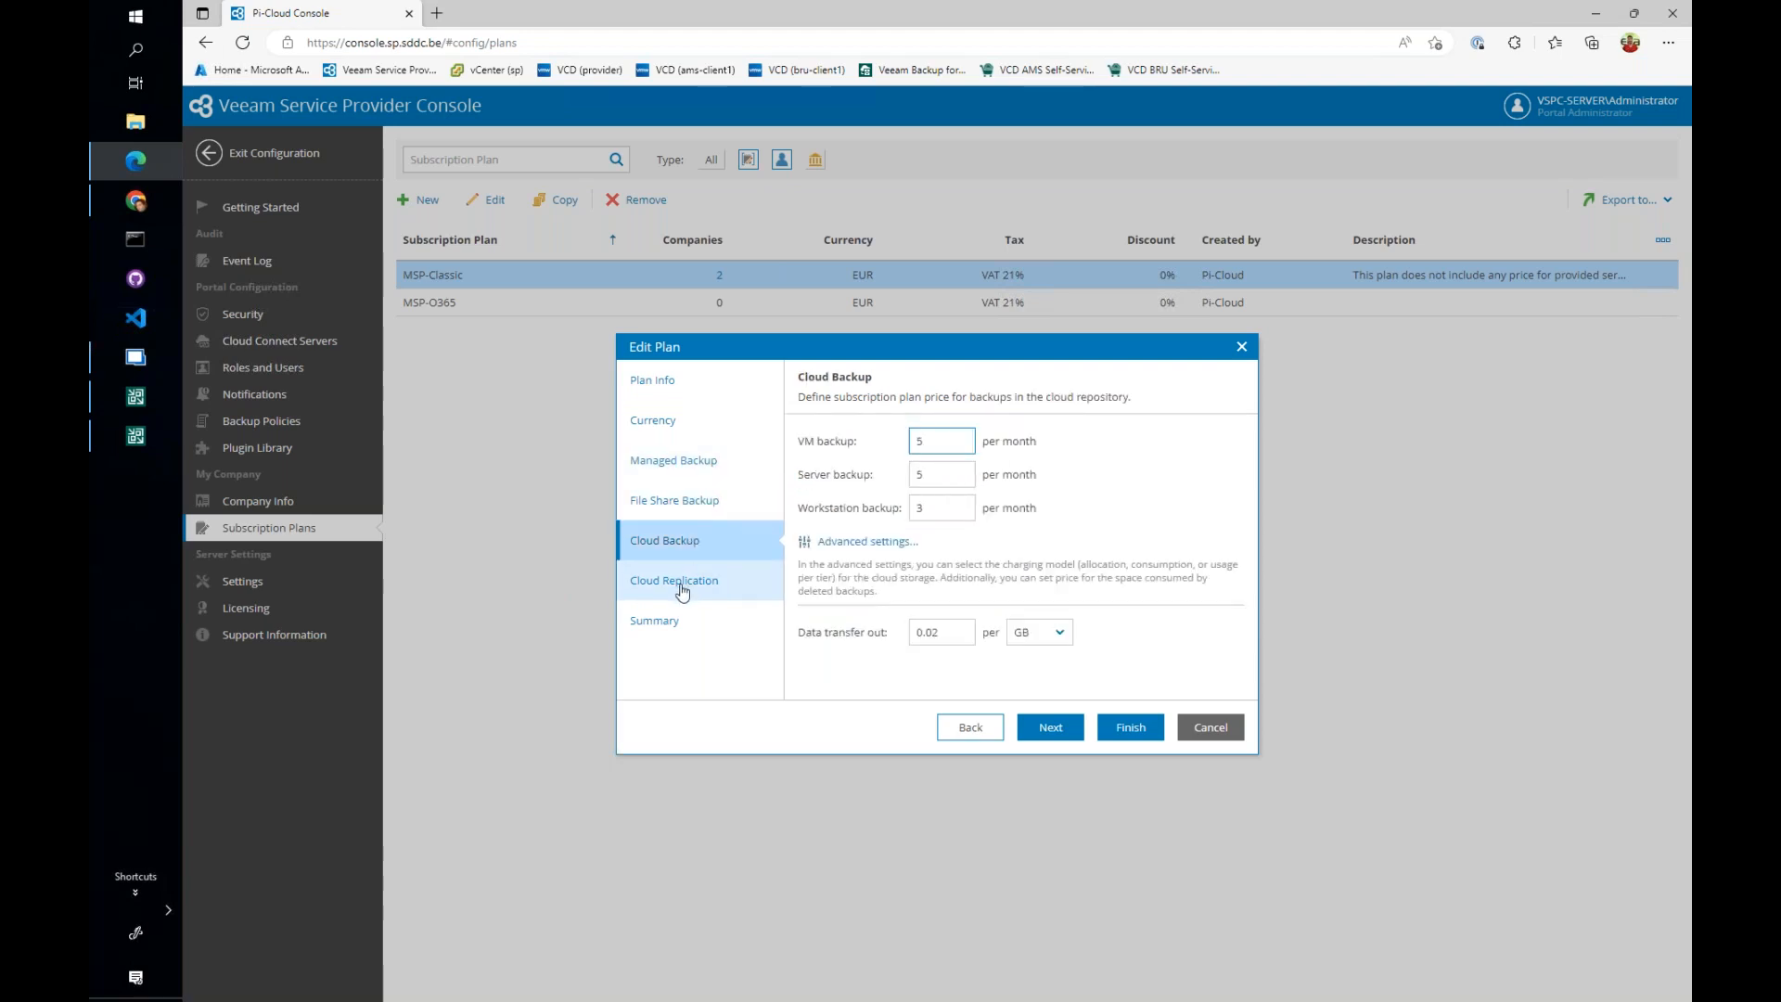
pyautogui.click(682, 586)
pyautogui.click(702, 510)
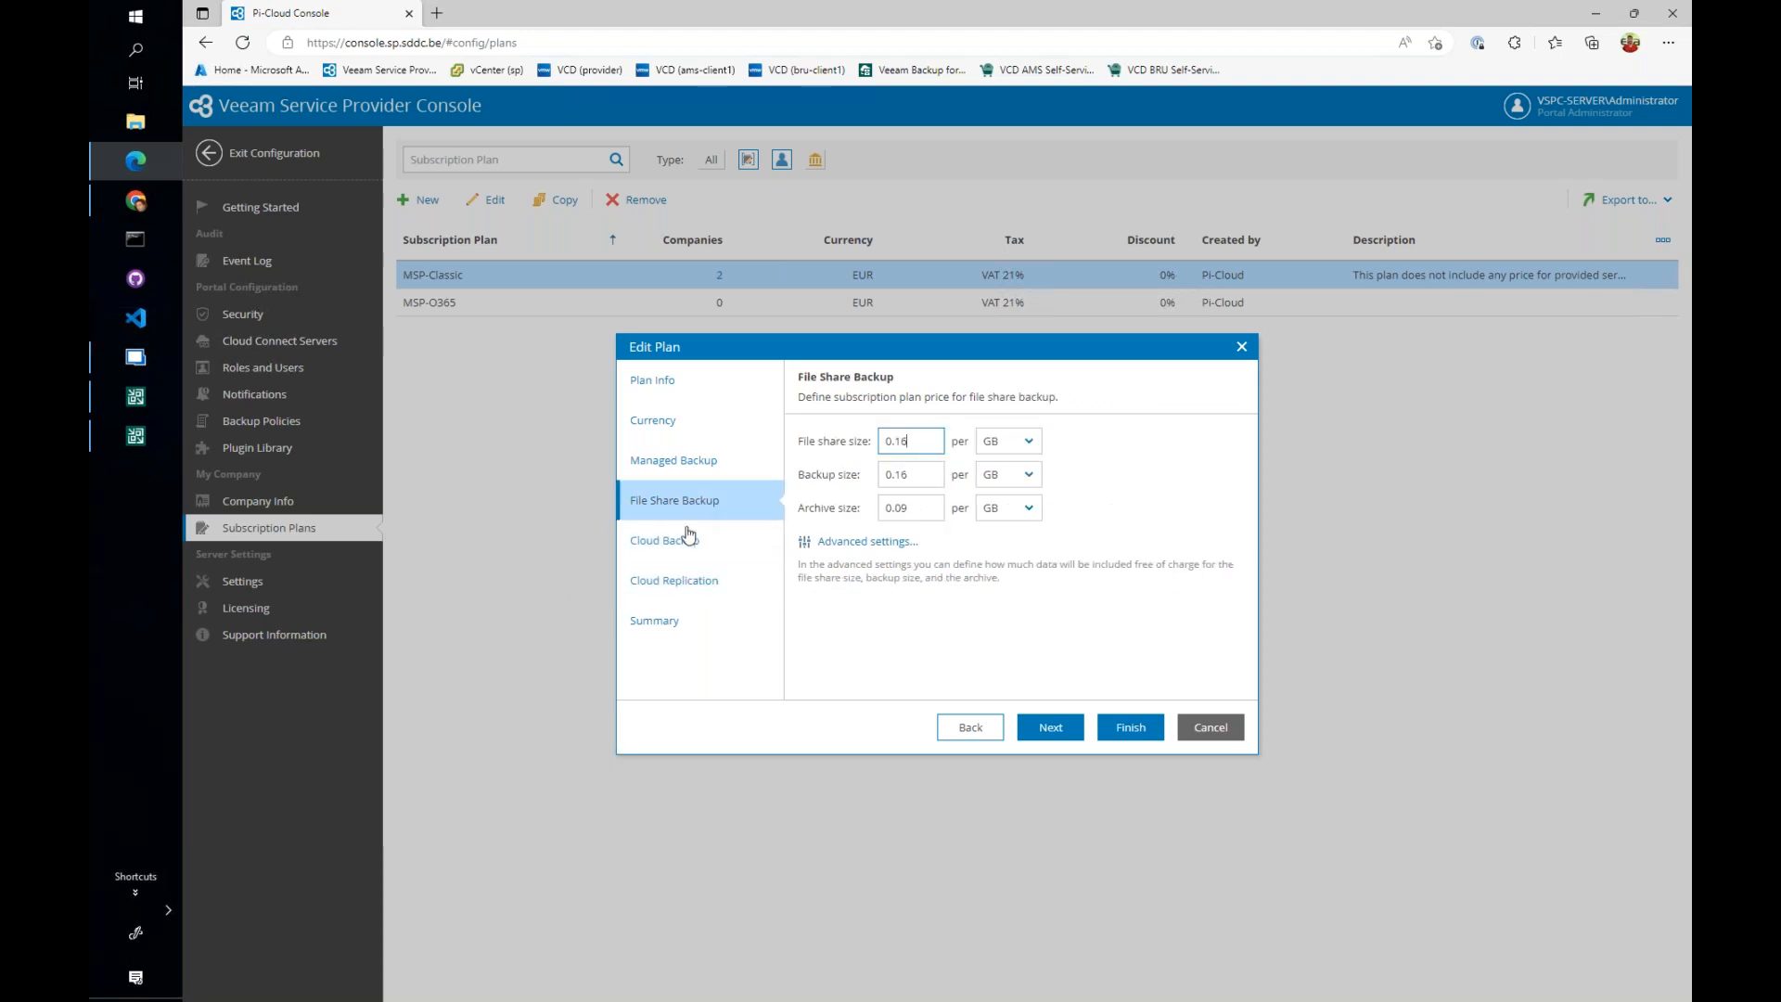
pyautogui.click(686, 540)
pyautogui.click(692, 582)
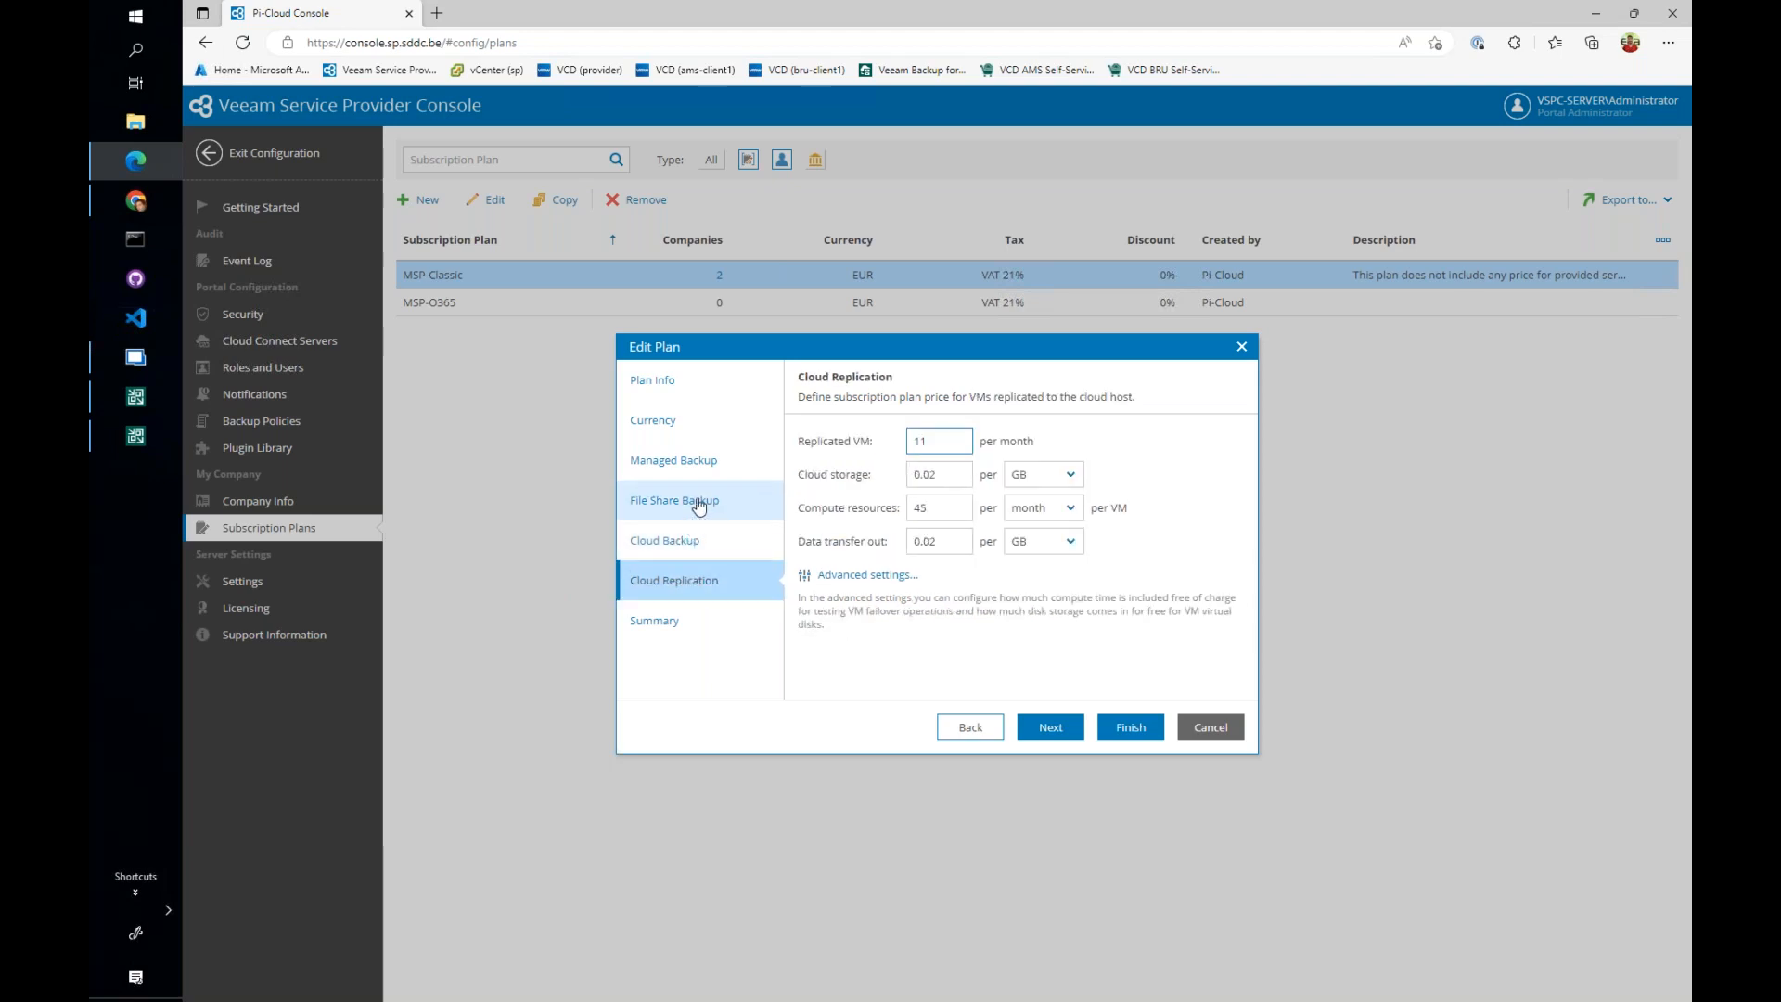
pyautogui.click(1216, 727)
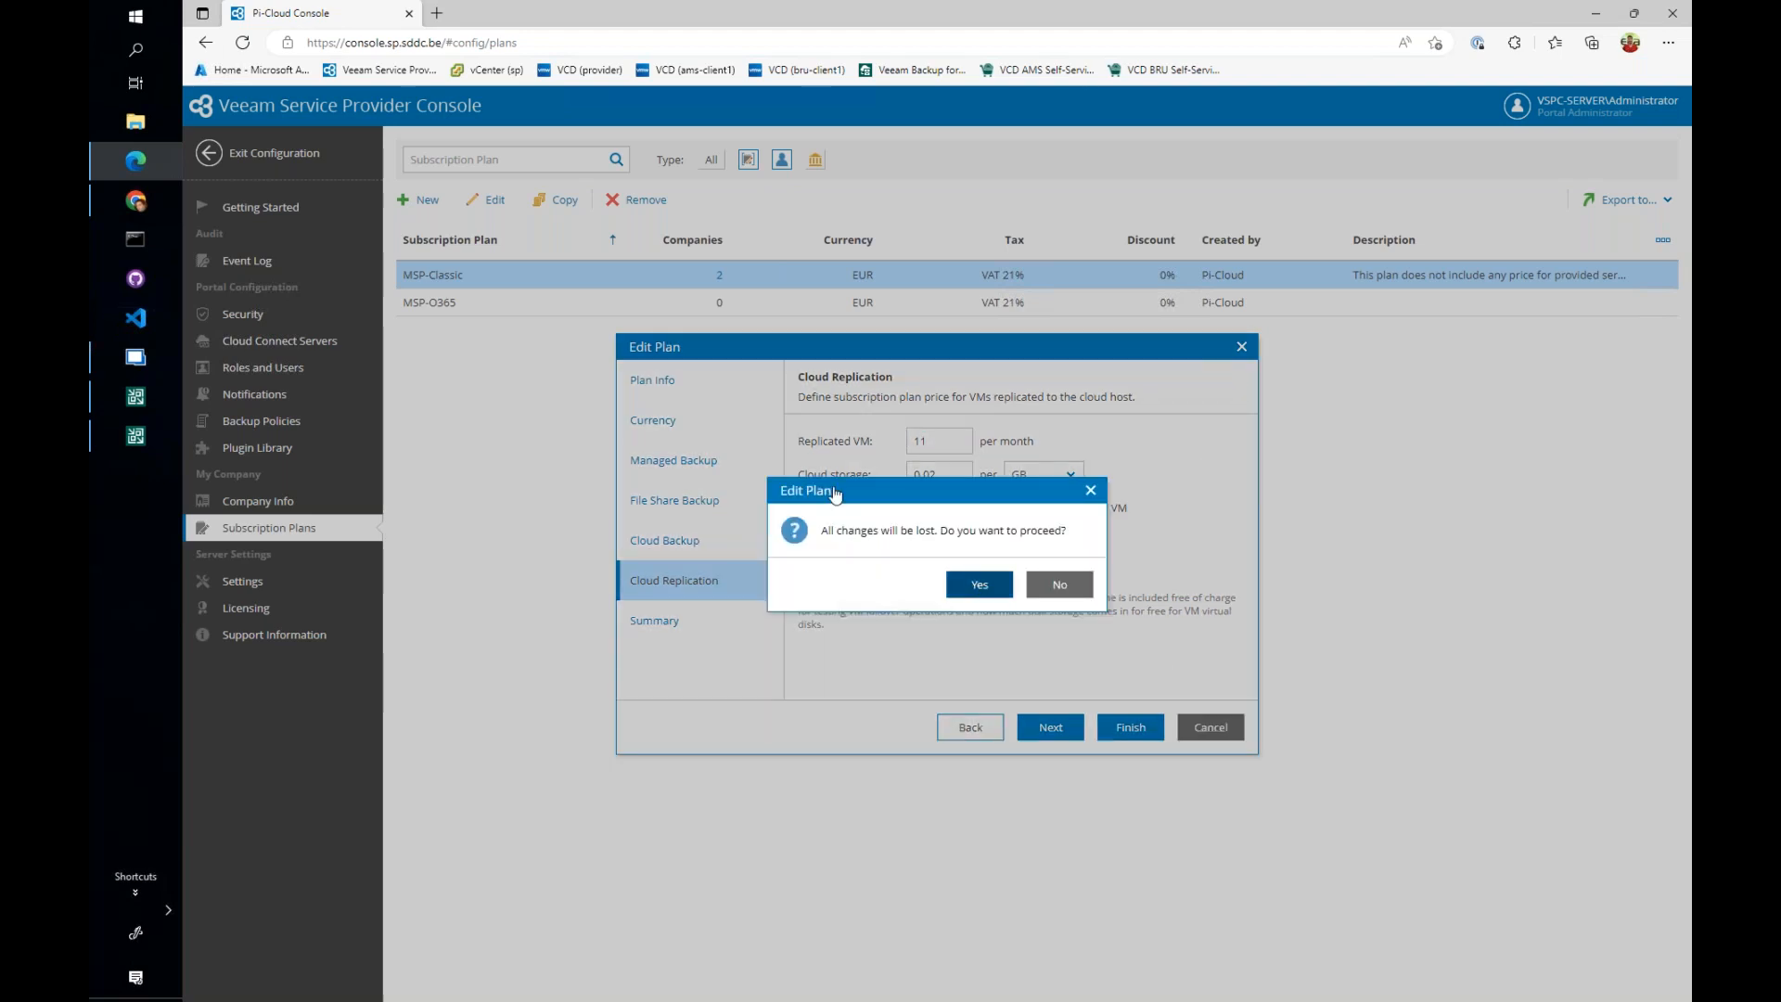
pyautogui.click(974, 585)
pyautogui.click(260, 152)
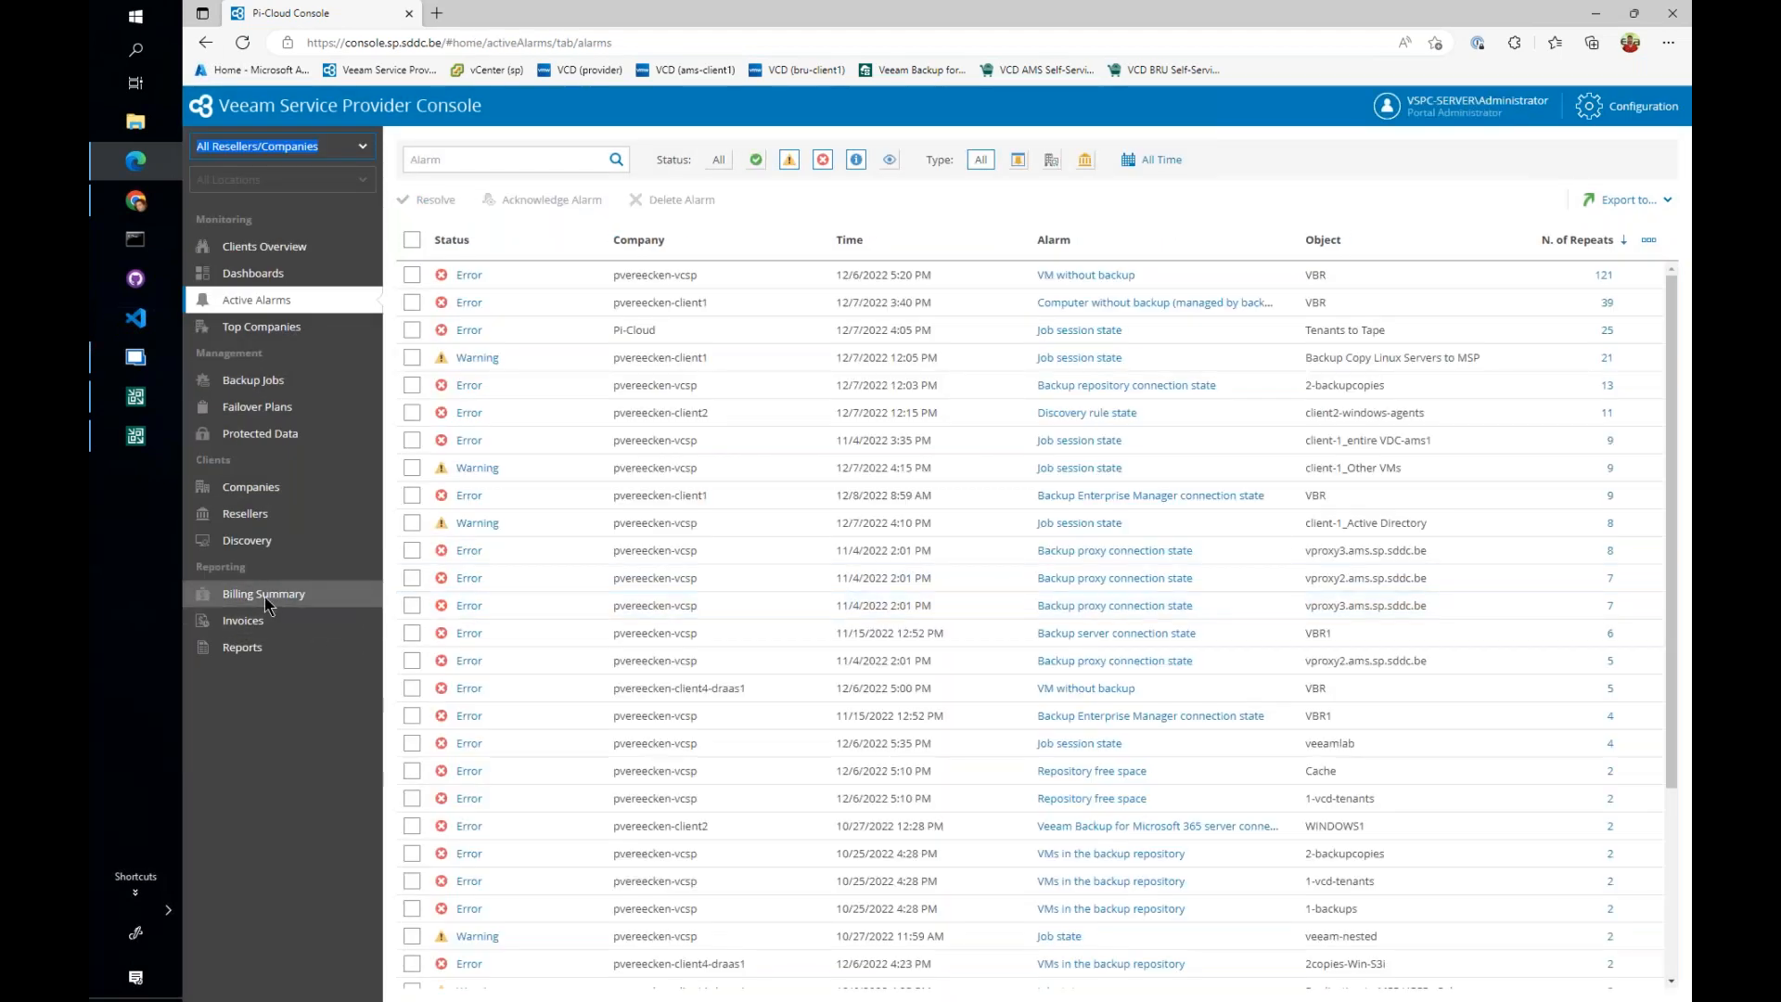
# - Review the billing summary, the invoices and the list of generated reports for all companies
pyautogui.click(267, 603)
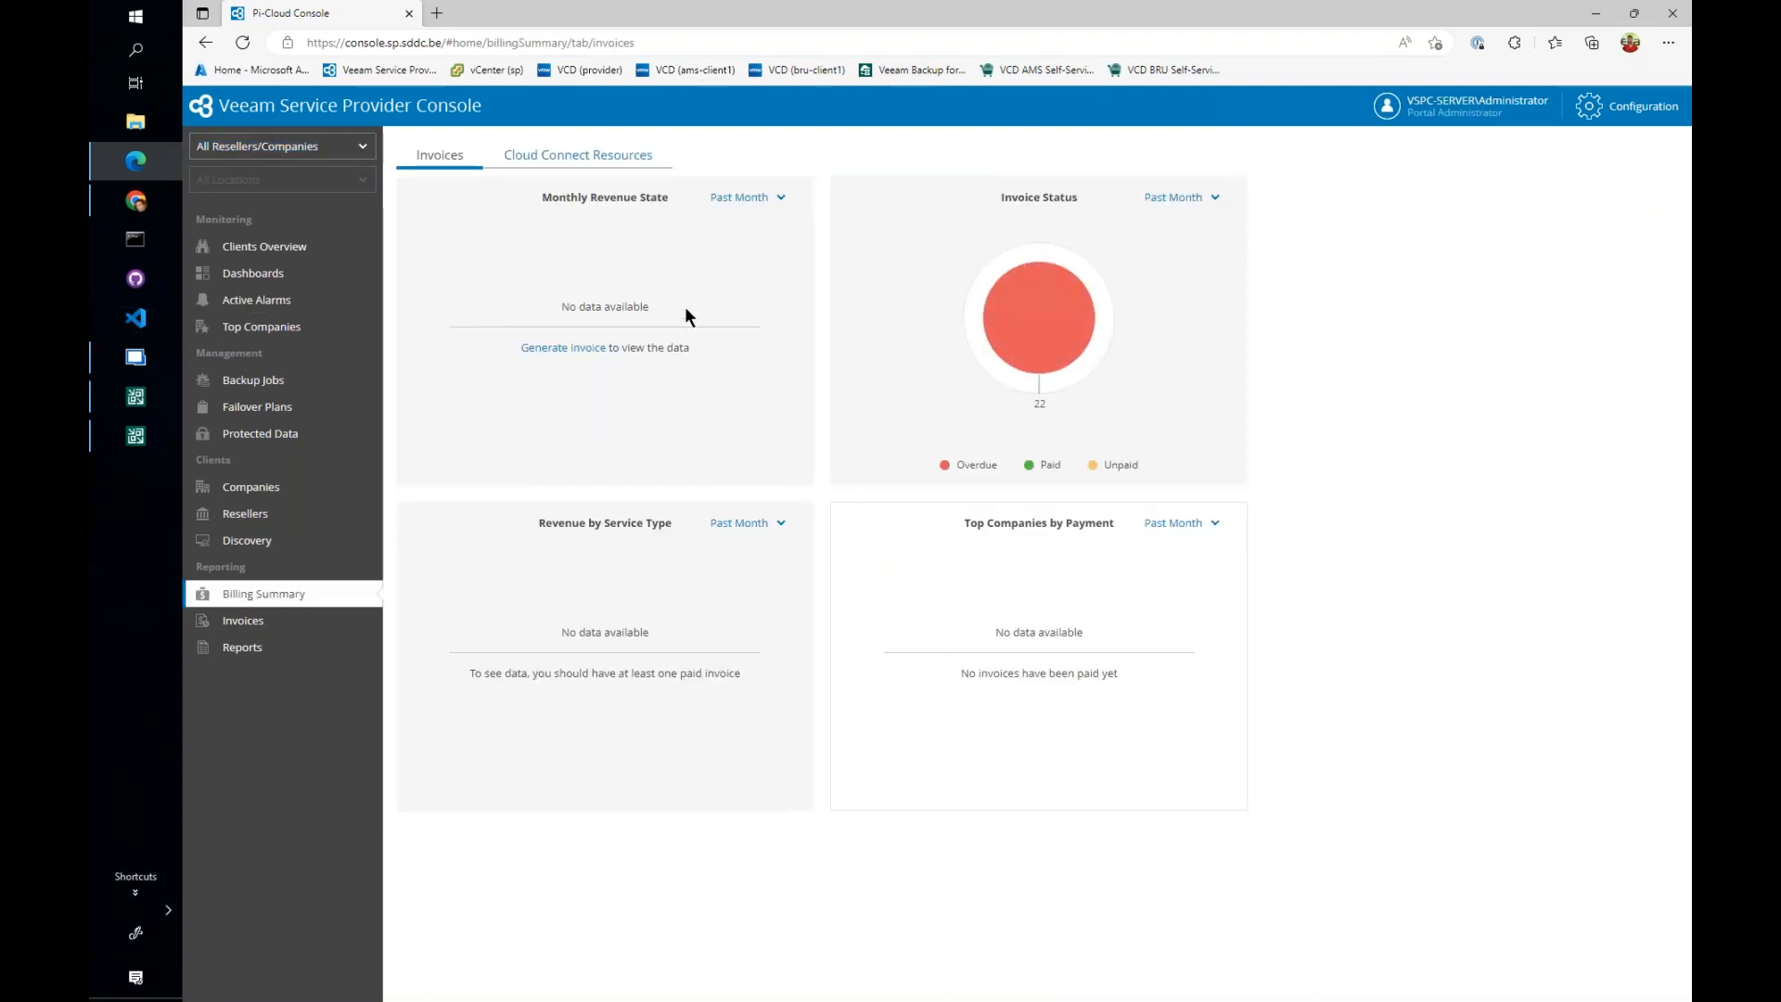
pyautogui.click(281, 618)
pyautogui.click(271, 648)
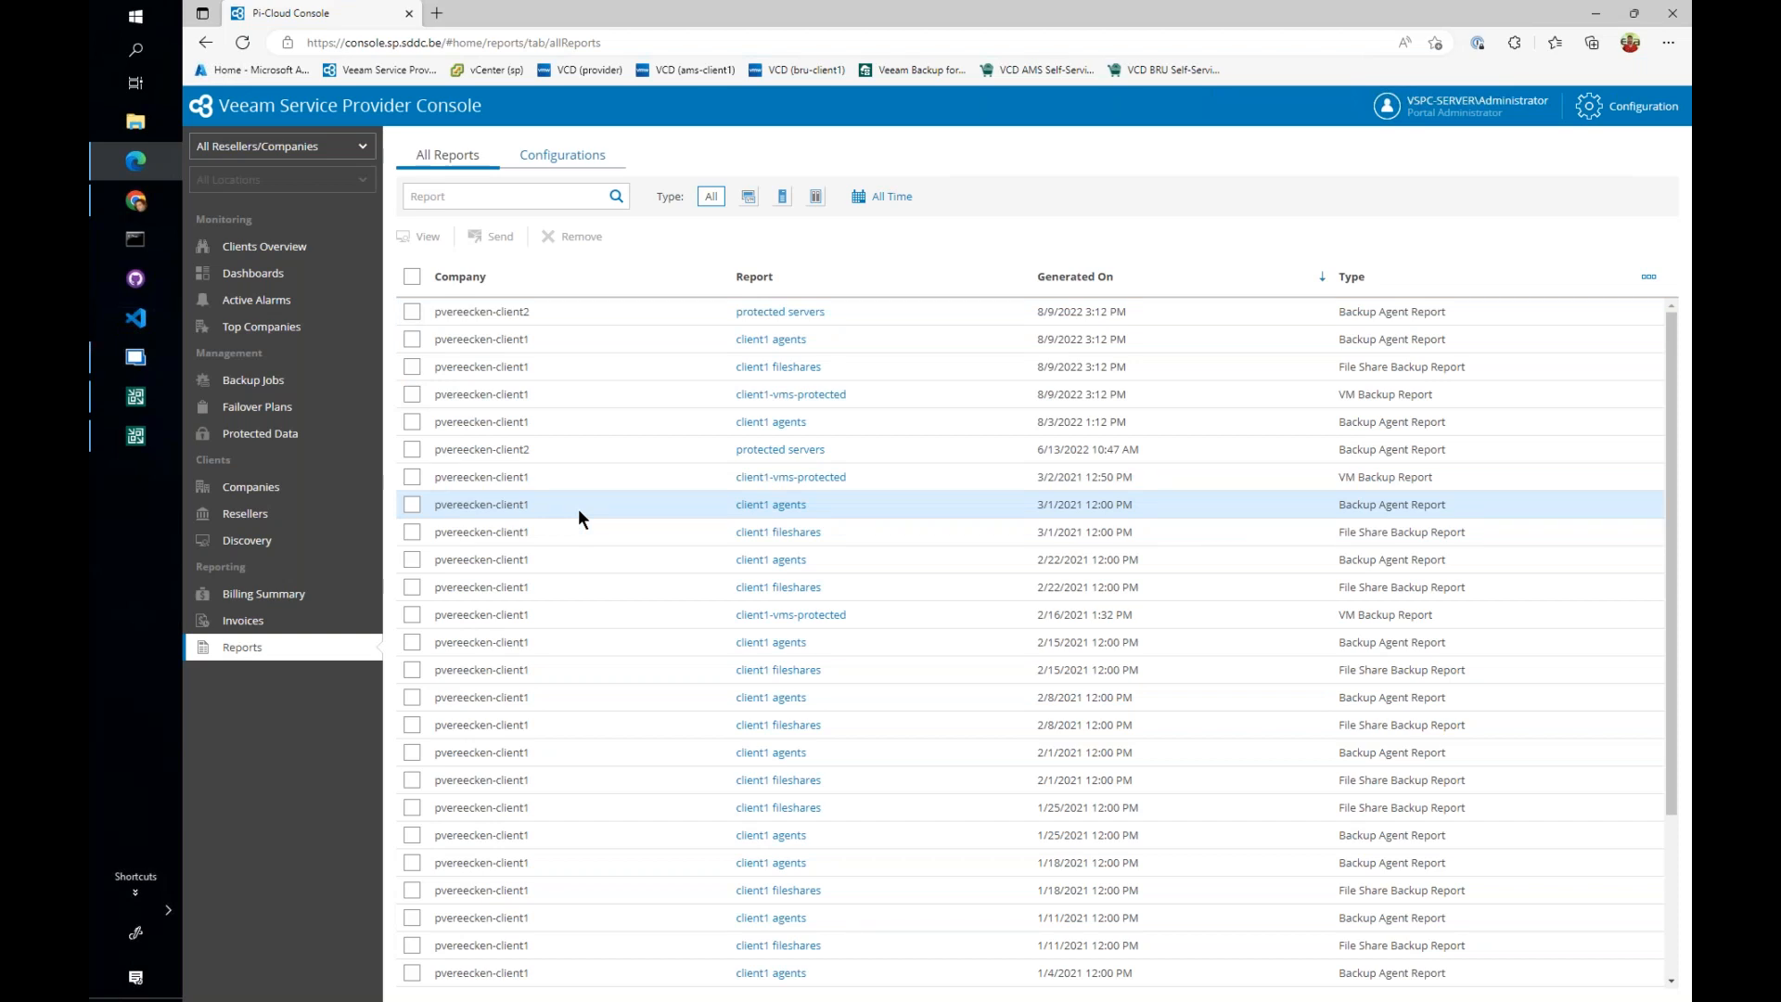
# - Download the December 5, 2022 quota usage invoice from the invoice list and open its PDF
pyautogui.click(297, 619)
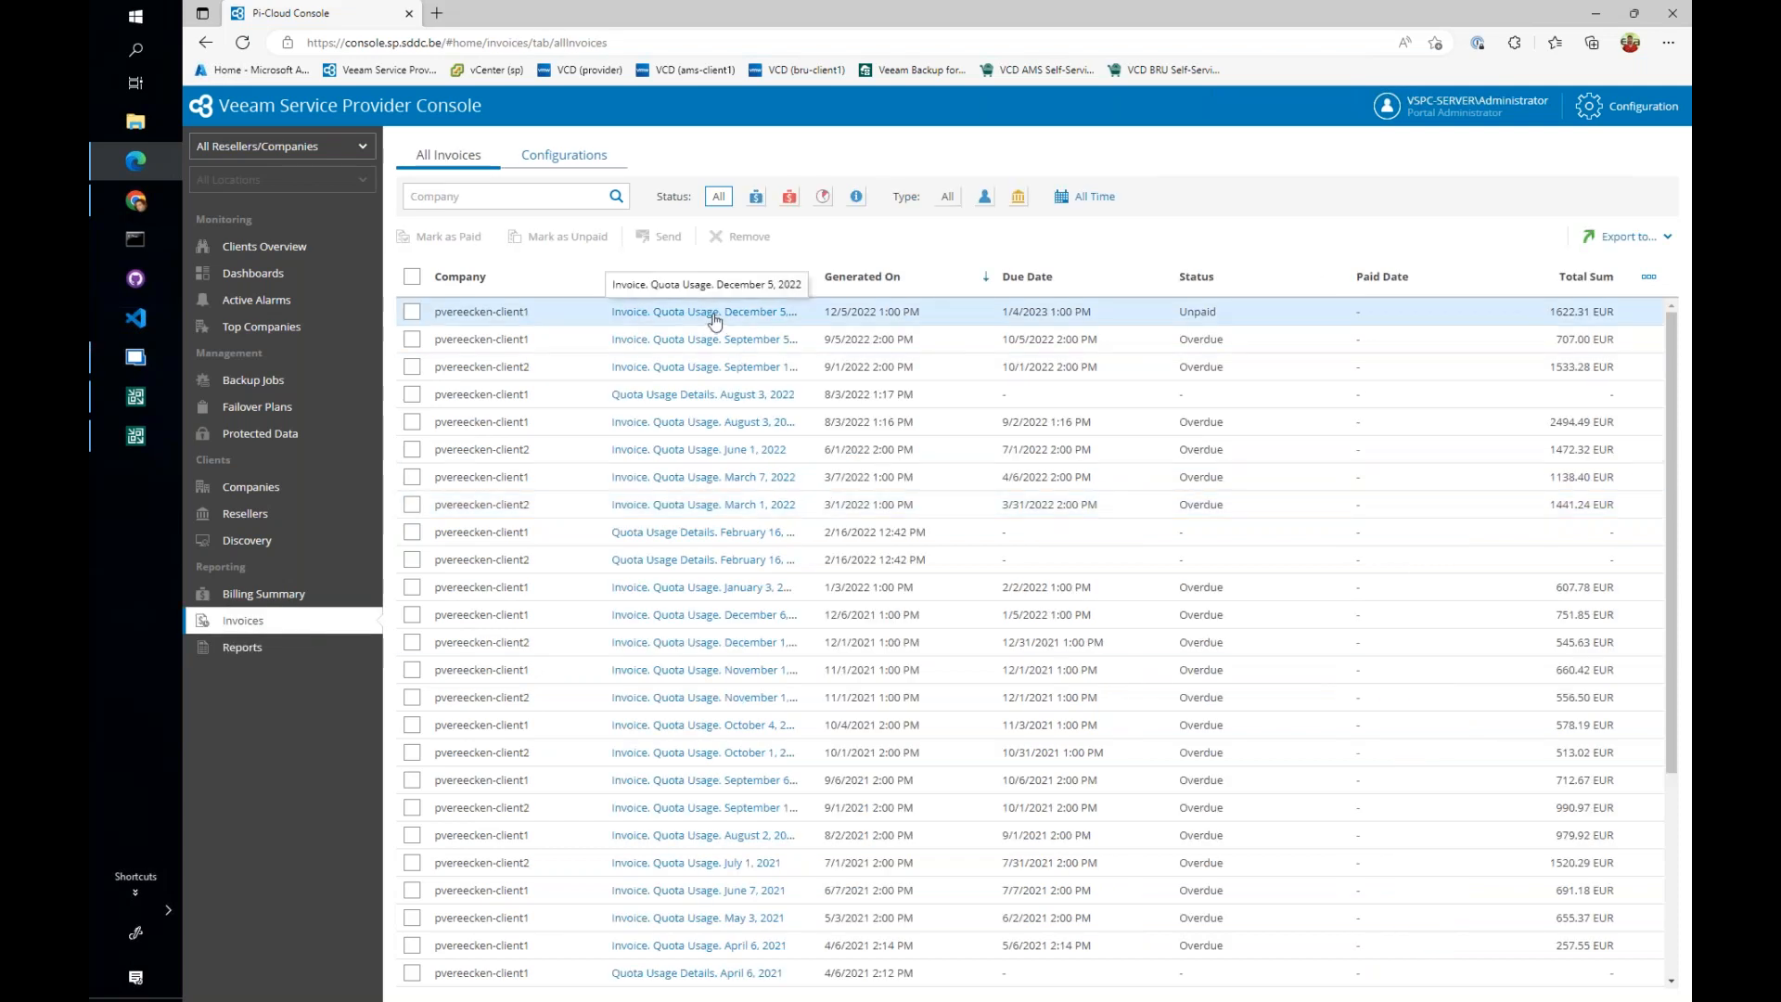
pyautogui.click(714, 320)
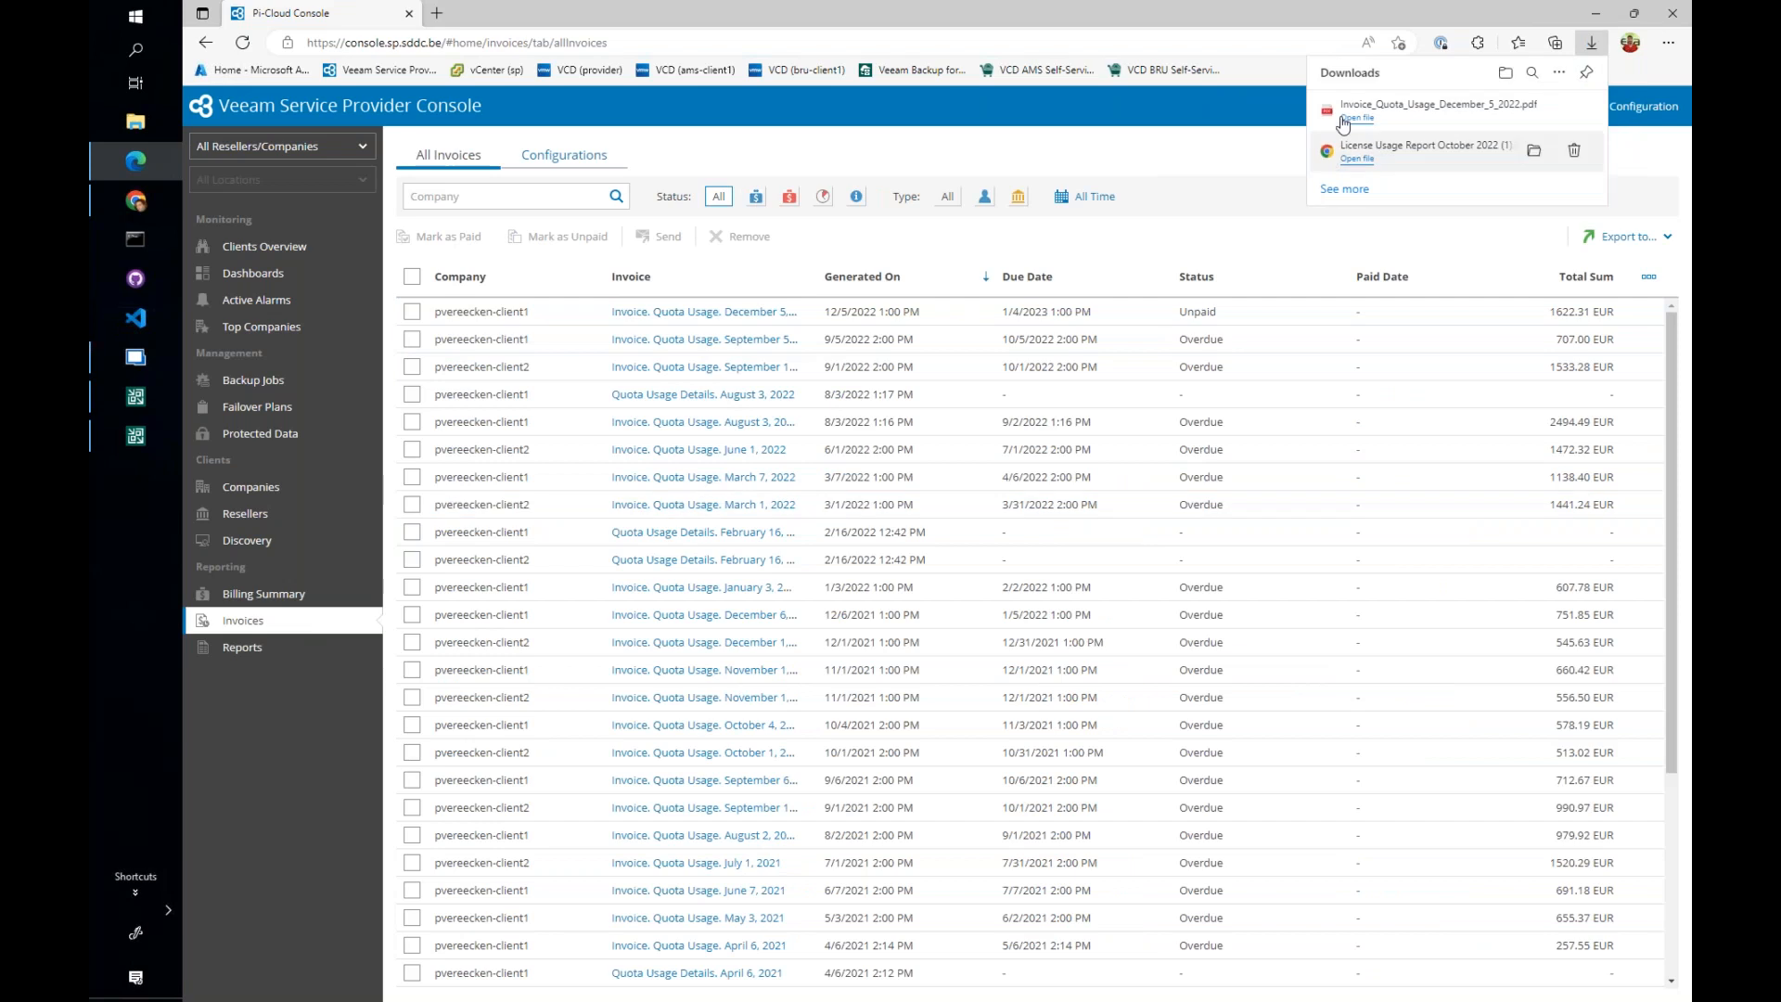
pyautogui.click(1357, 118)
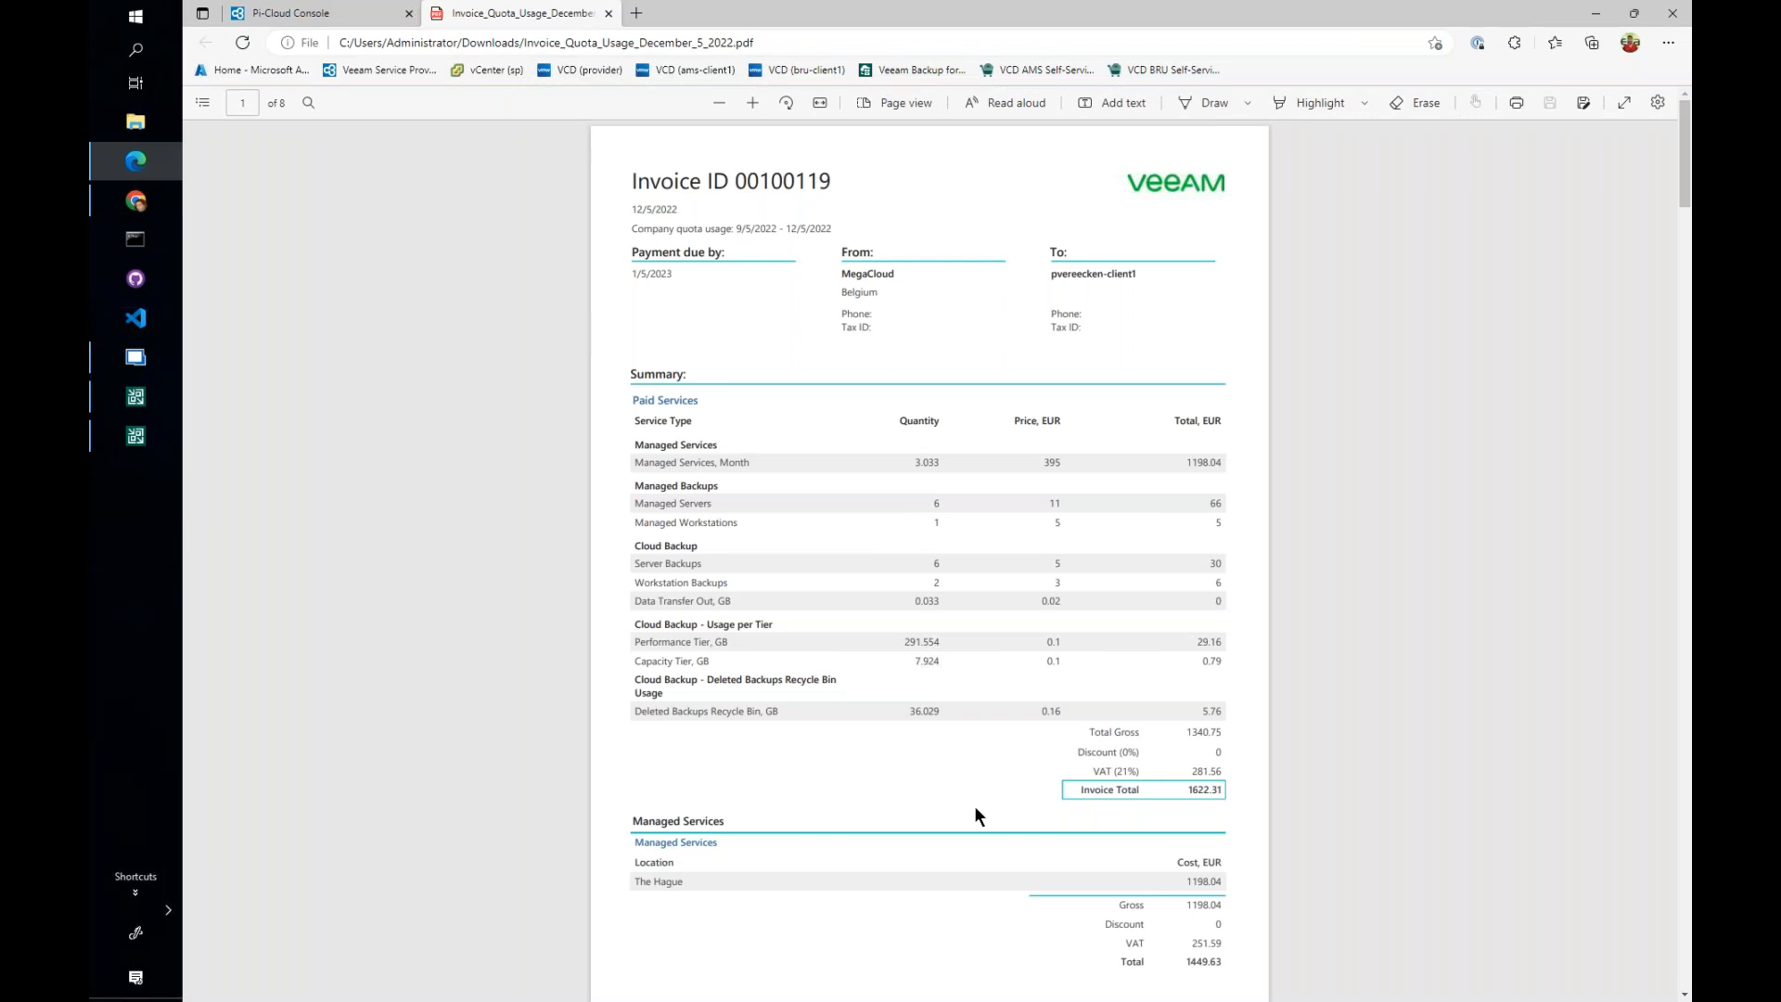
# - Examine the invoice's paid services summary and per-service cost breakdown, then close the PDF
pyautogui.scroll(3, 970, 691)
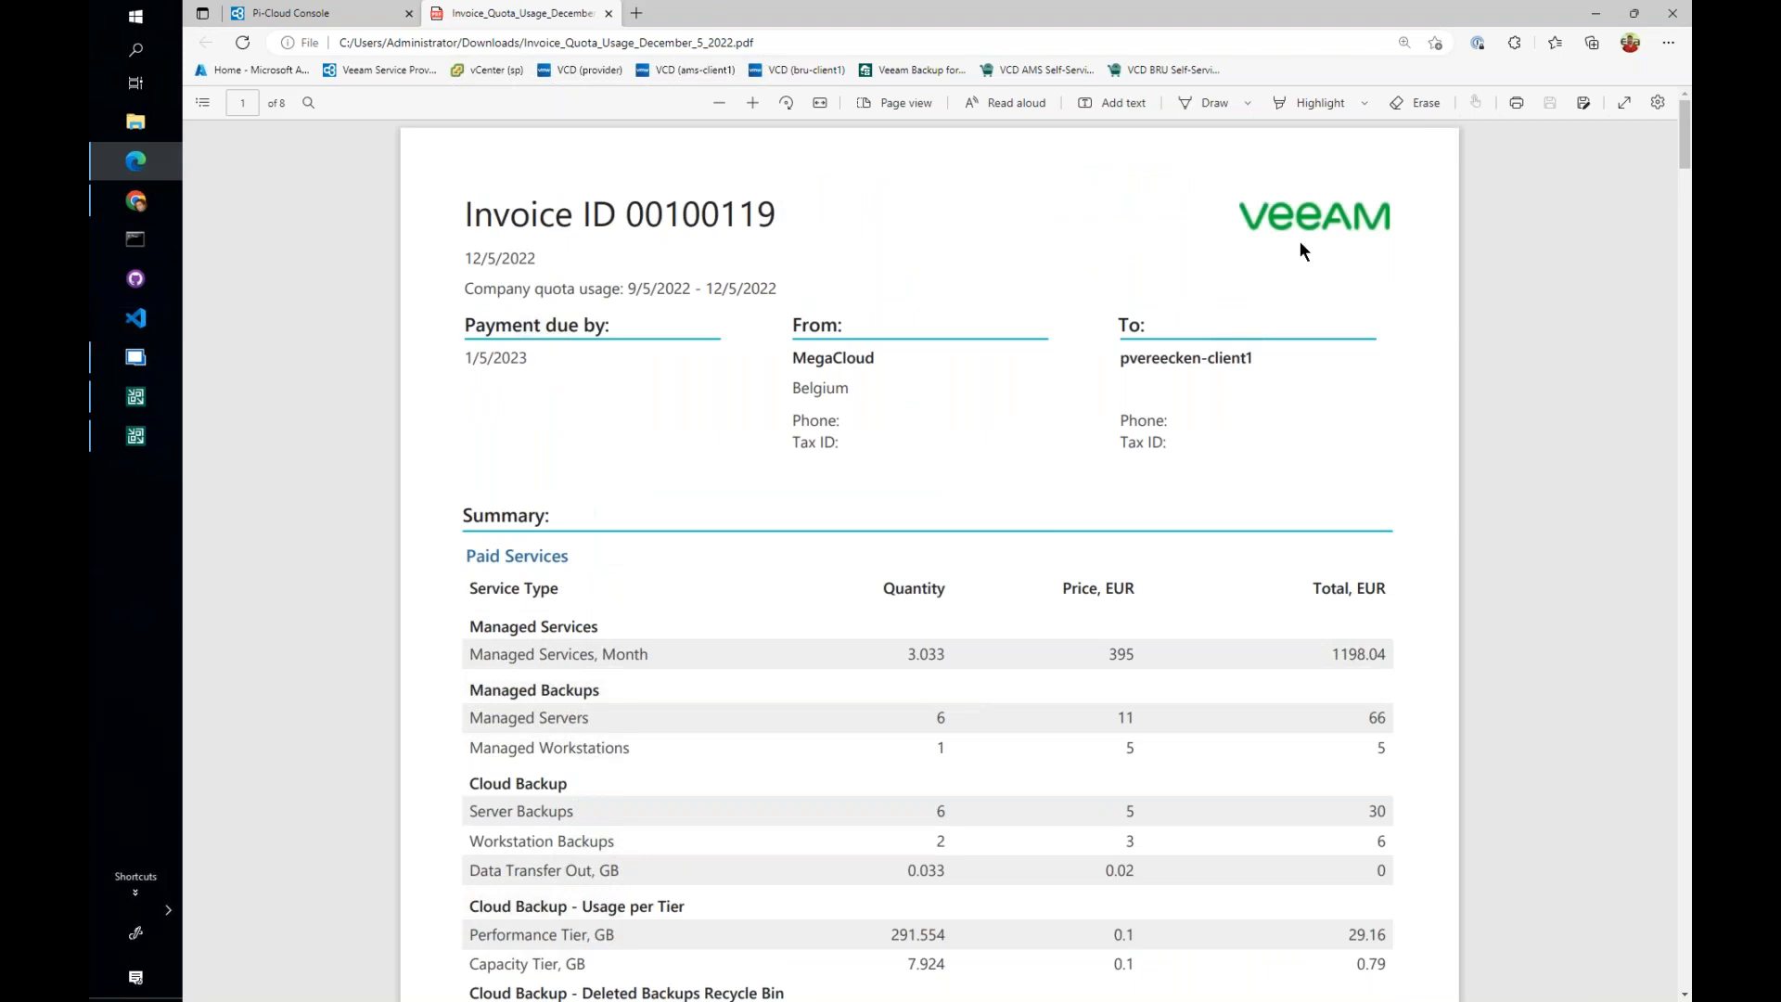
pyautogui.scroll(-3, 868, 548)
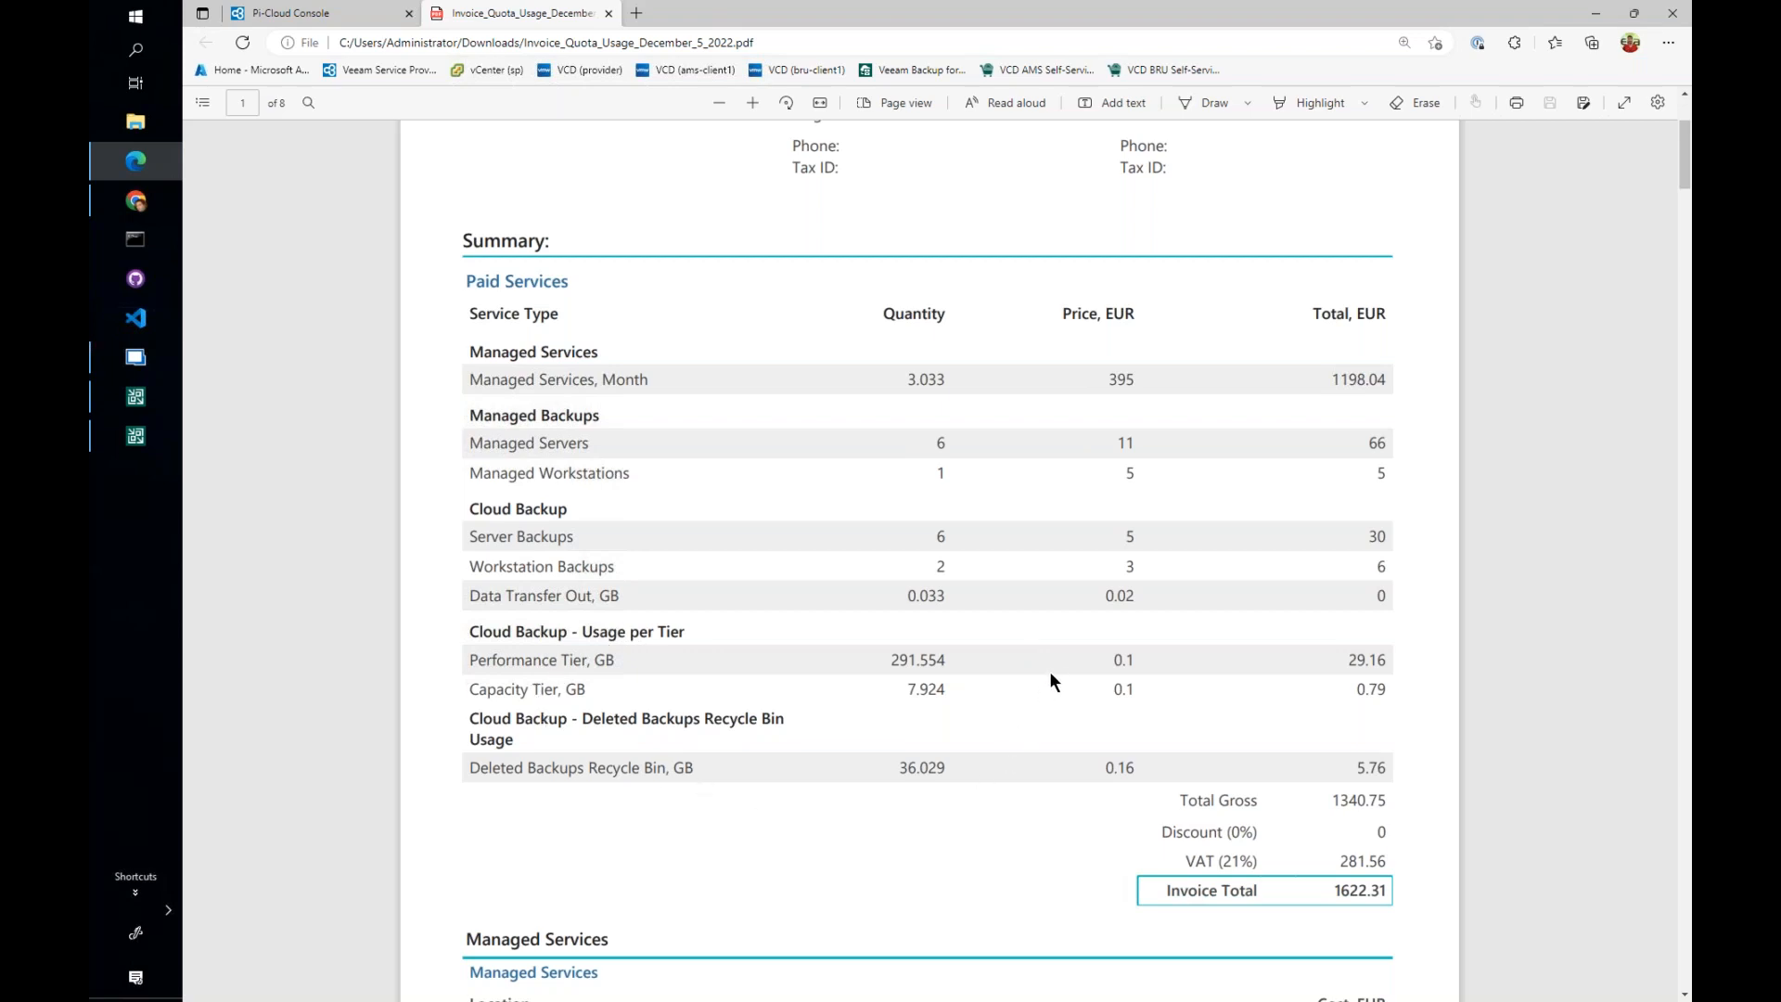
pyautogui.scroll(-5, 1049, 671)
pyautogui.scroll(-5, 1050, 672)
pyautogui.scroll(-8, 1056, 655)
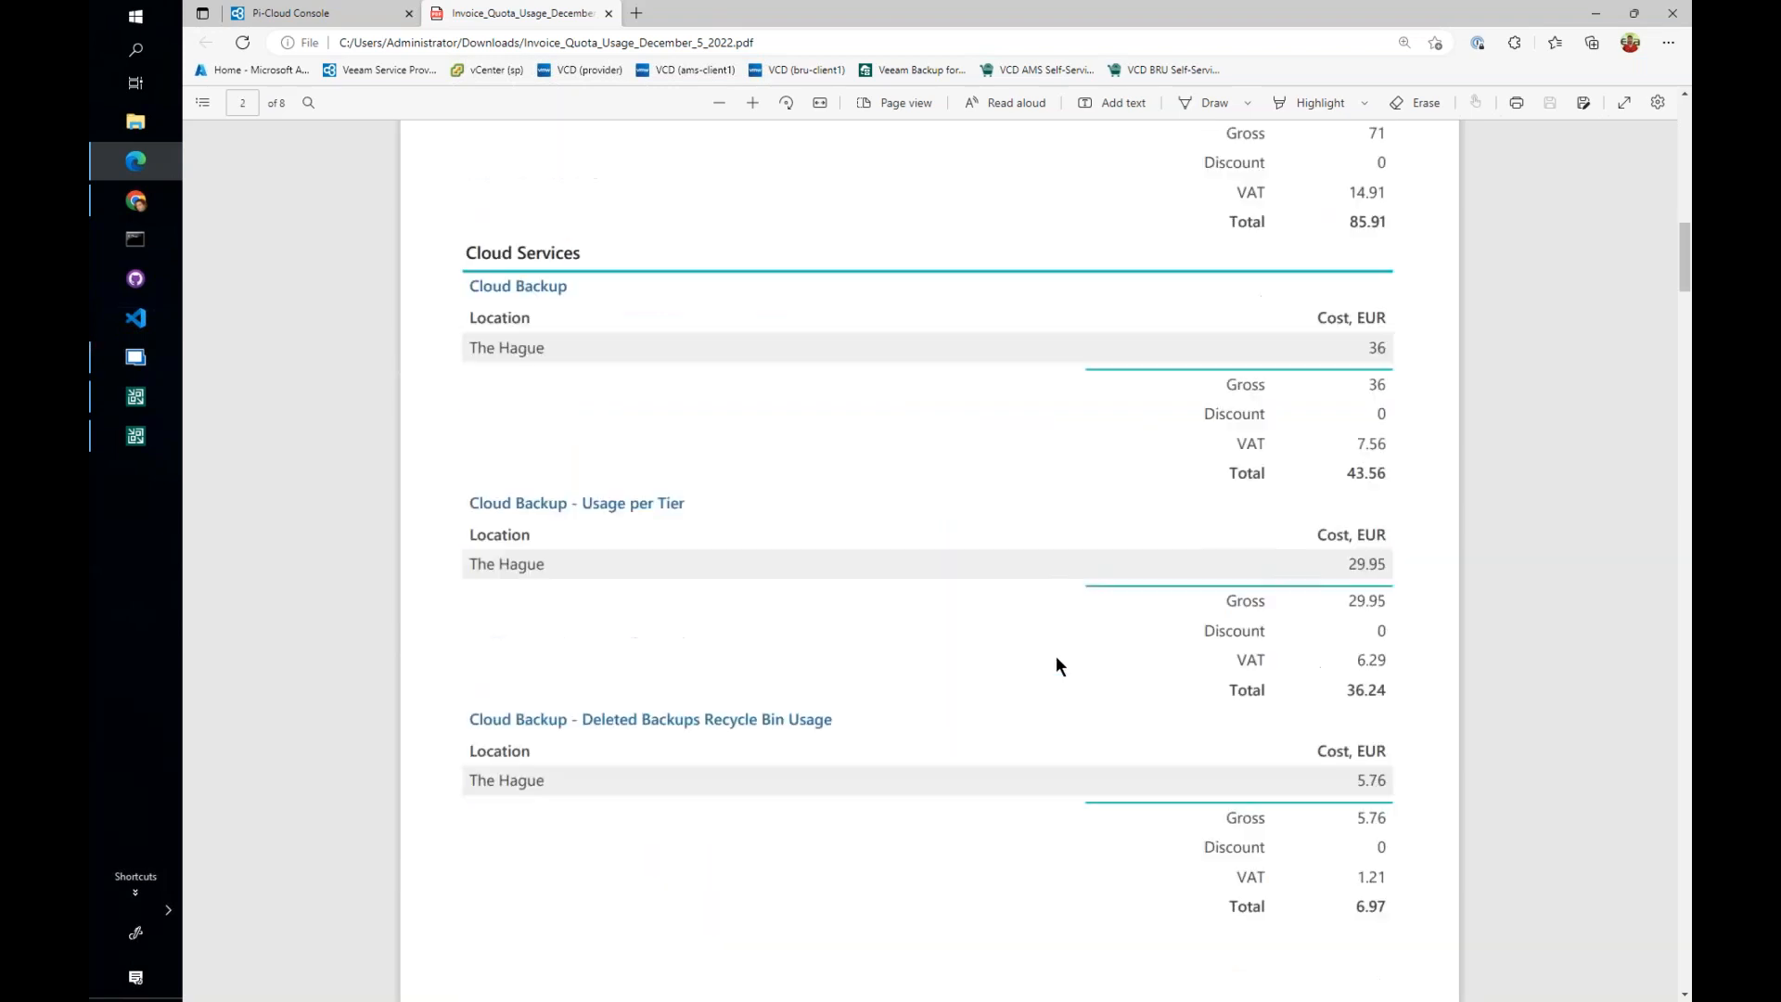
pyautogui.scroll(4, 1056, 655)
pyautogui.scroll(12, 1236, 636)
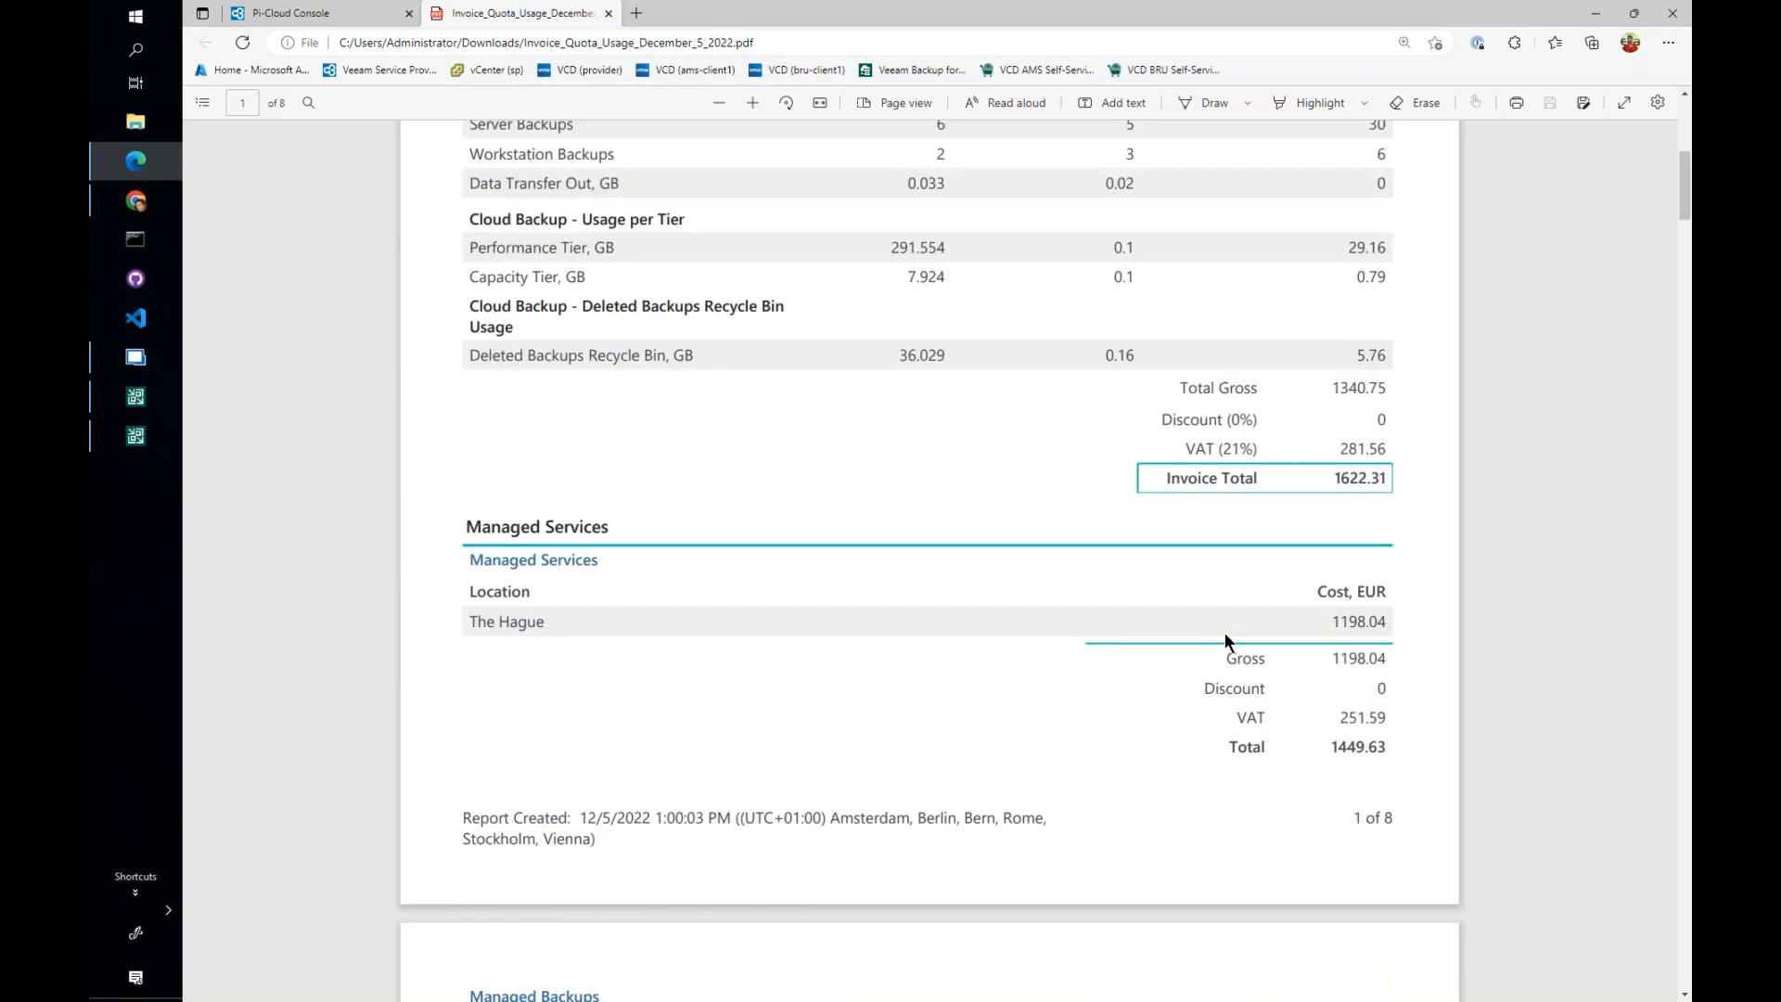
pyautogui.click(608, 13)
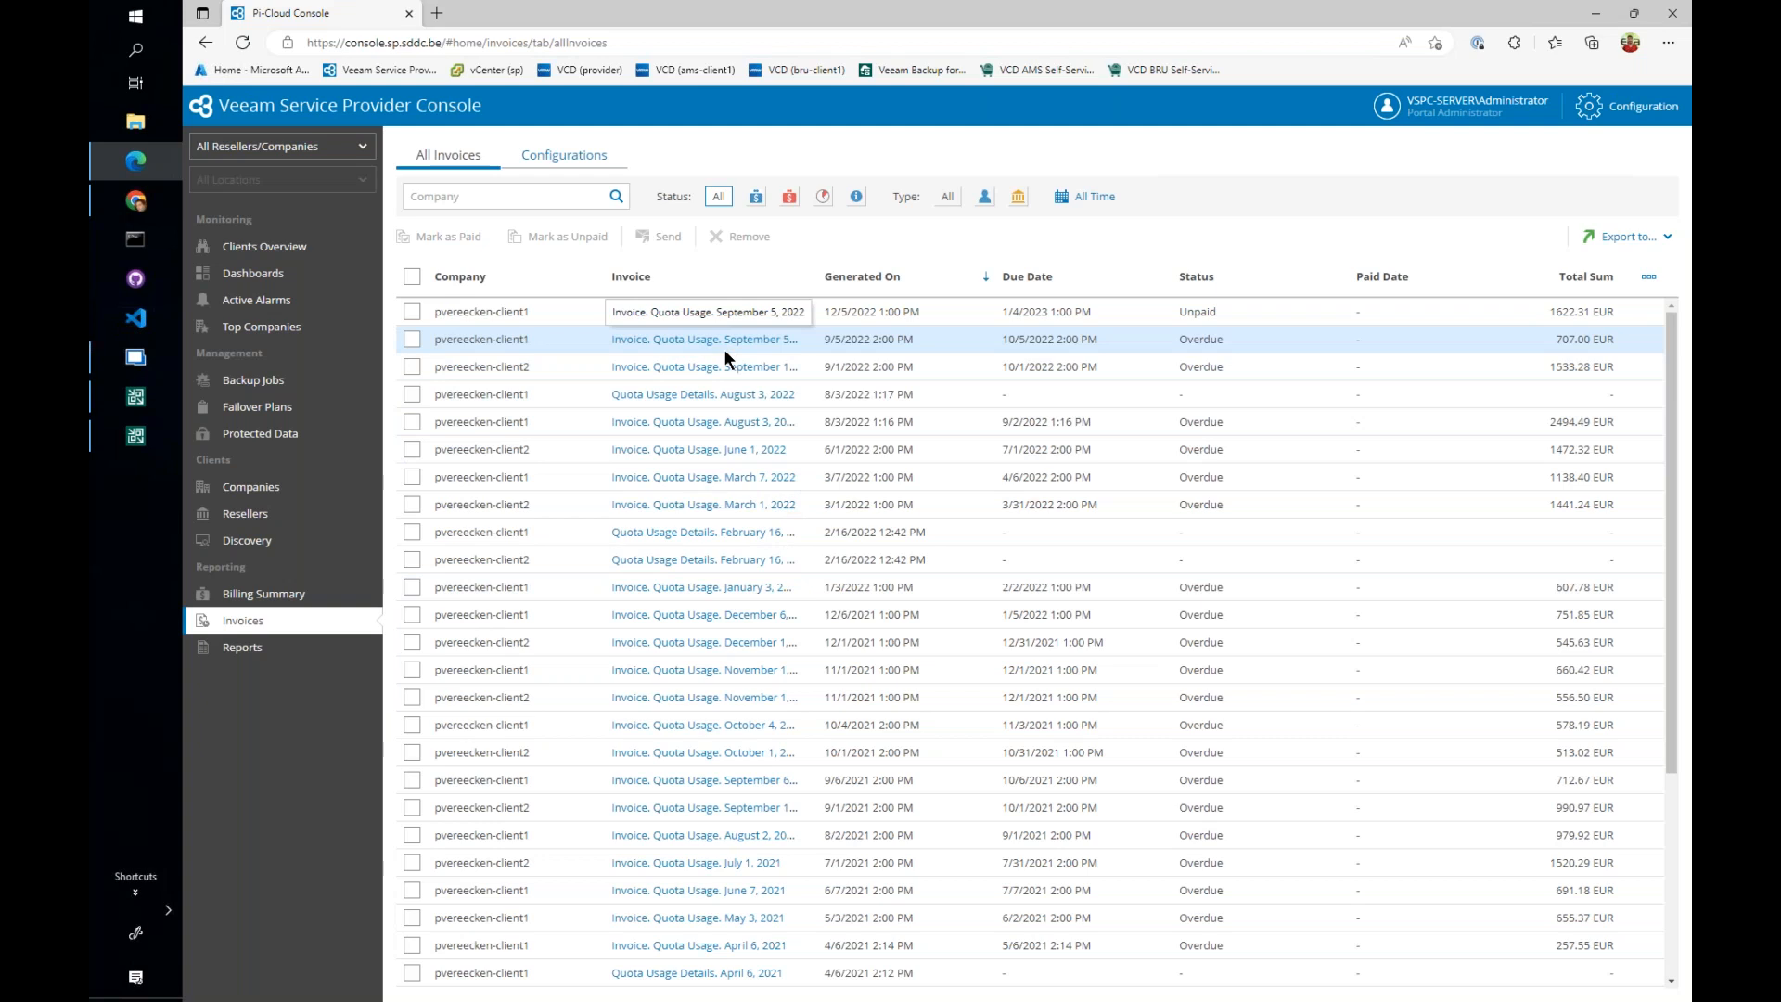
# - Review the licensing overview in the portal configuration, including managed workloads, license status and license usage reports
pyautogui.click(1625, 117)
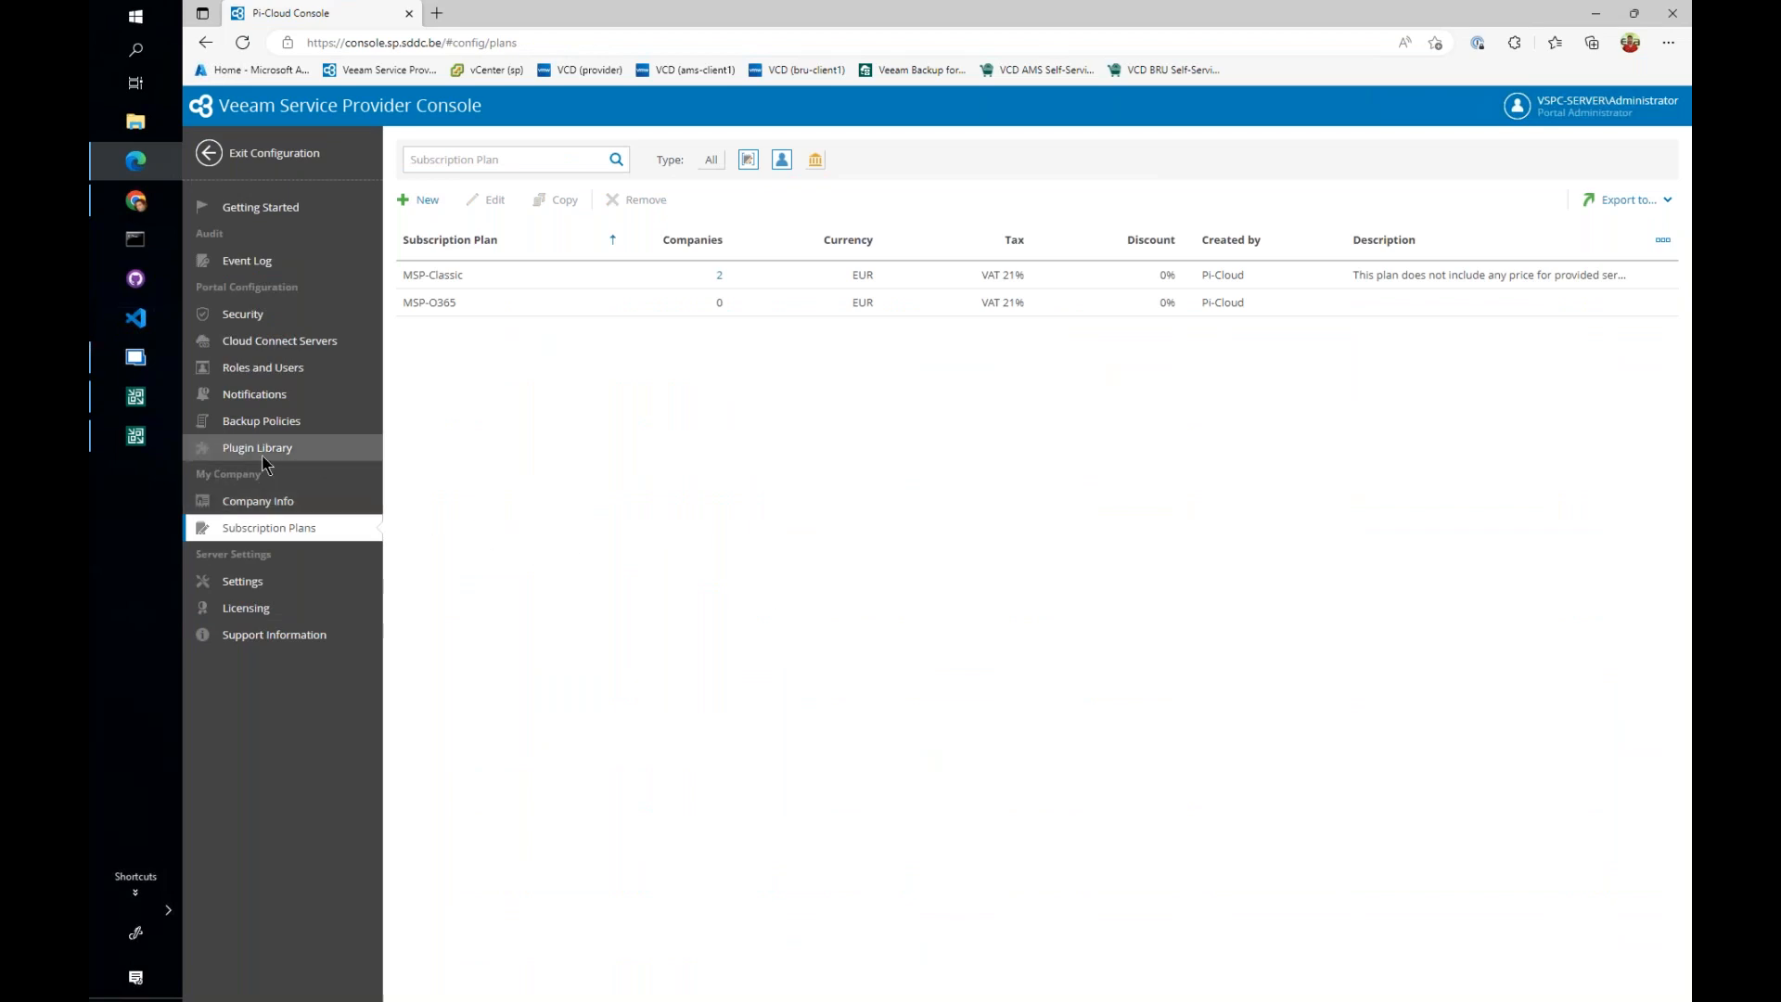
pyautogui.click(265, 607)
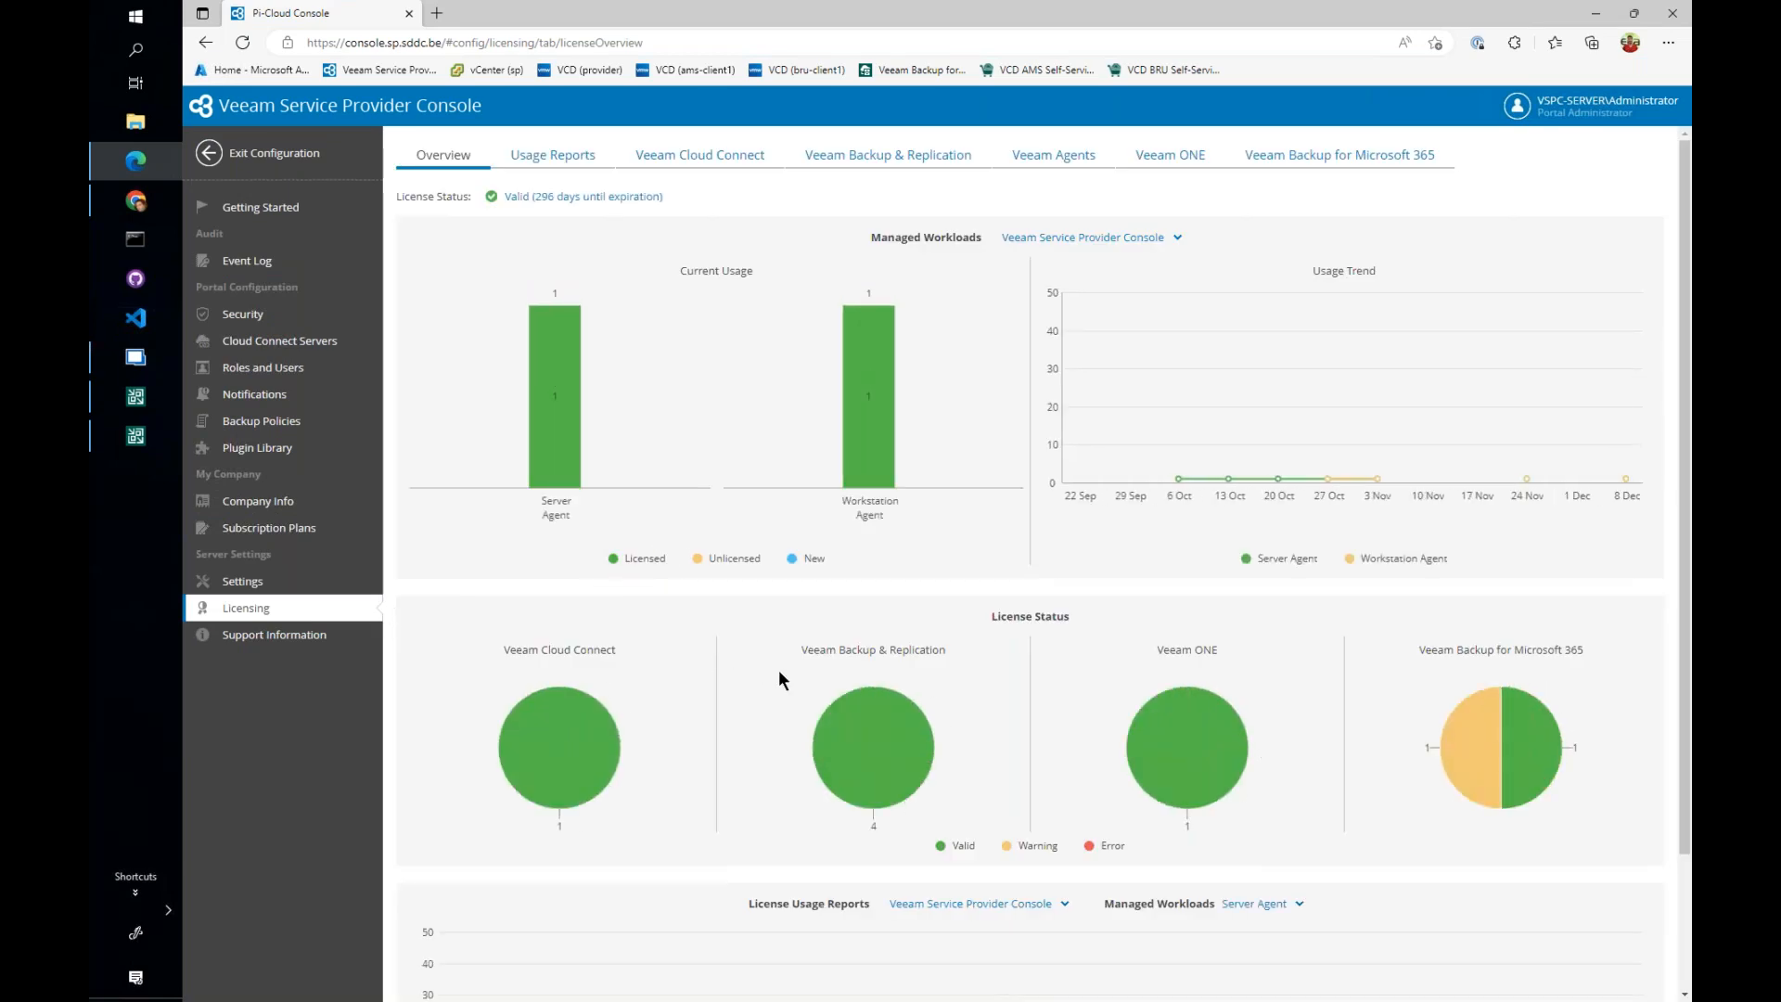
pyautogui.scroll(-2, 837, 683)
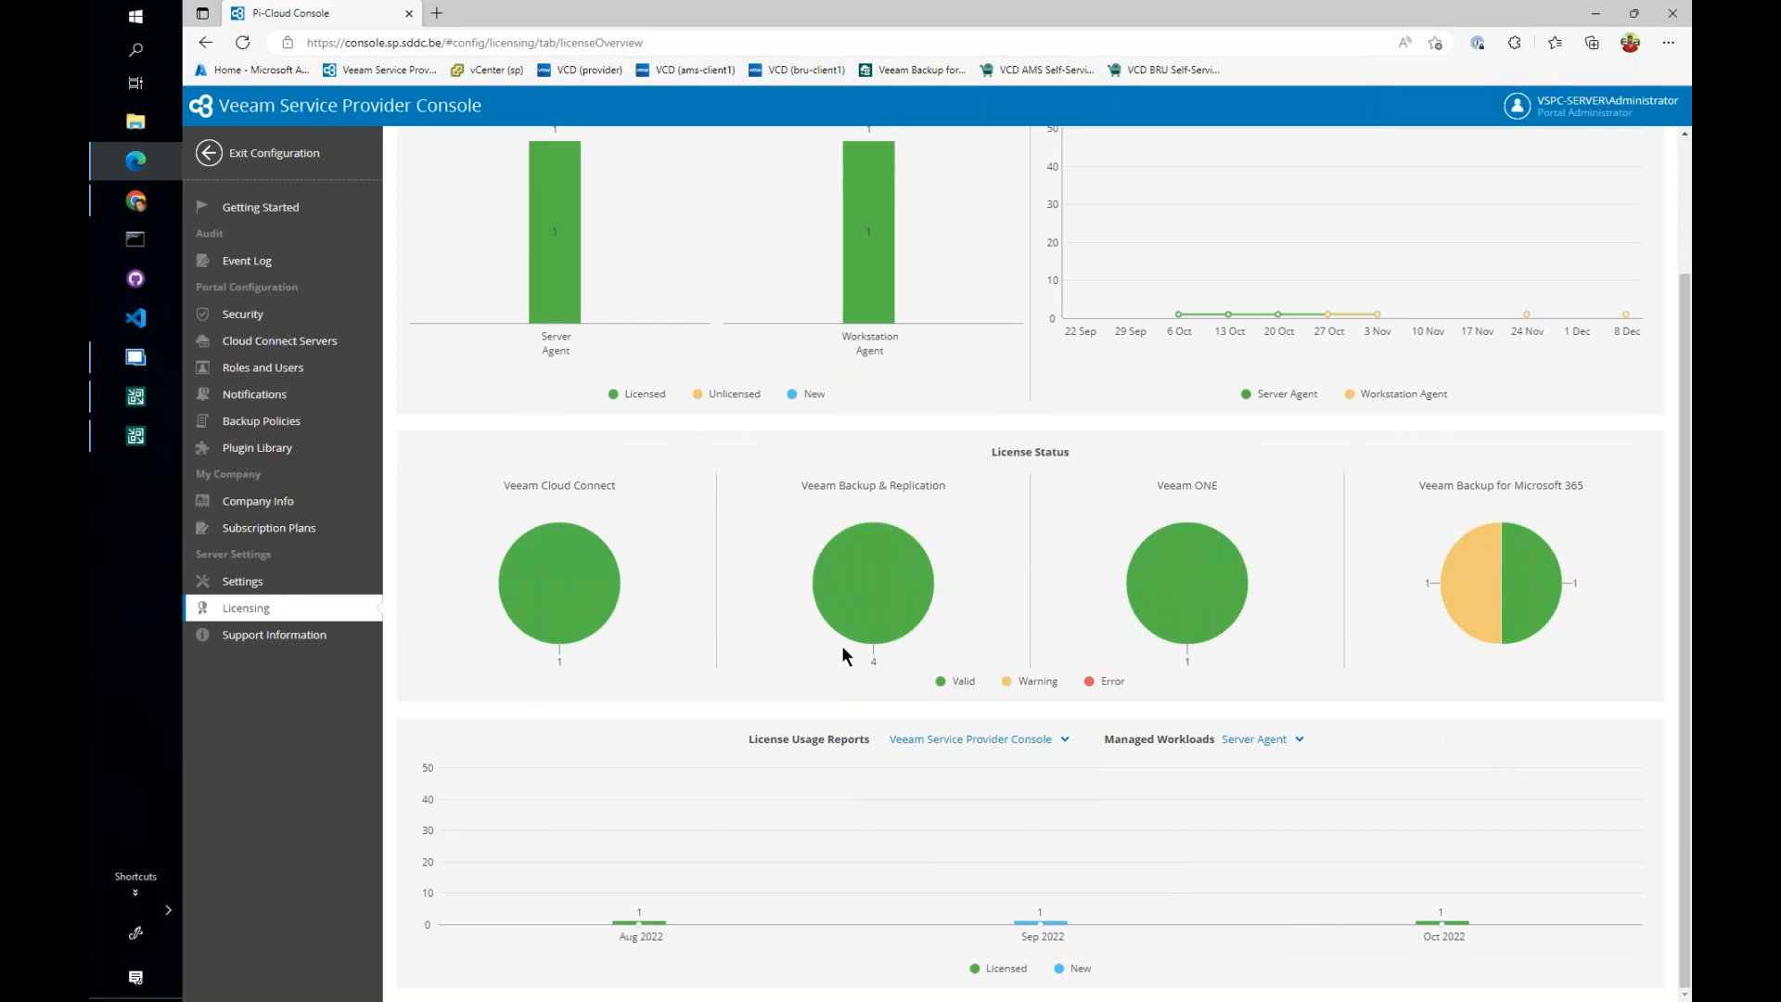
pyautogui.scroll(2, 842, 644)
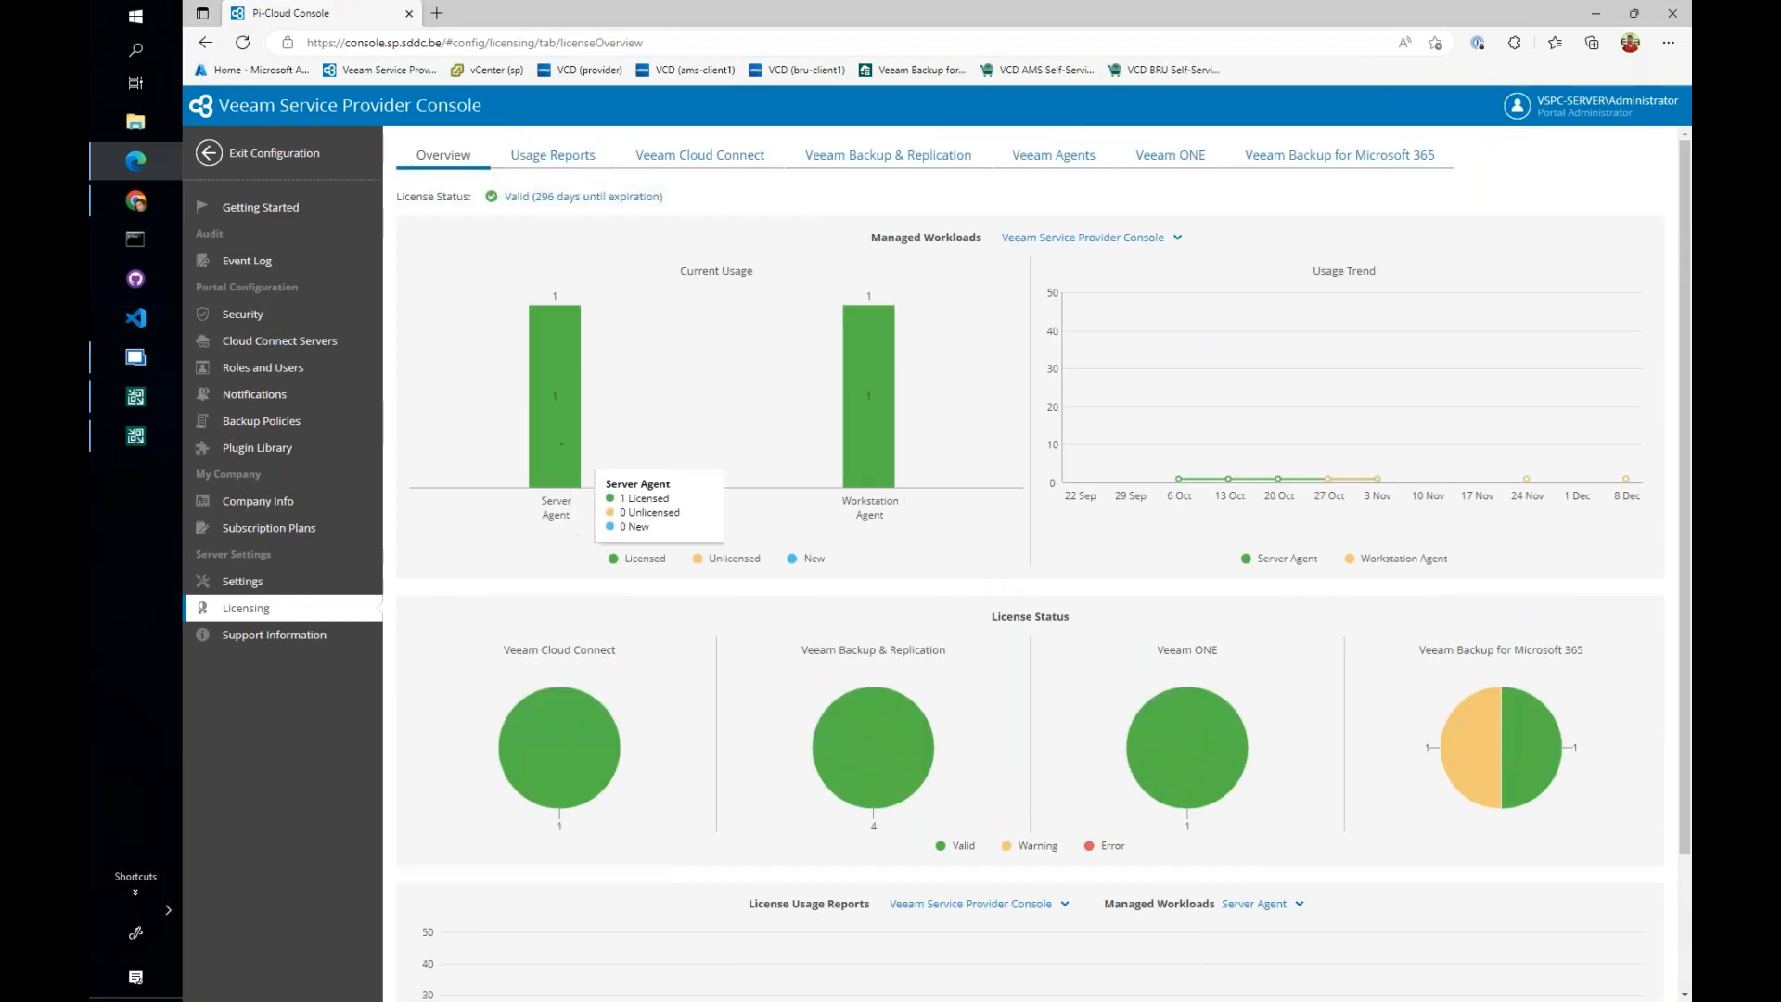
# - Download the License Usage Report October 2022 from the usage reports and open its PDF
pyautogui.click(557, 156)
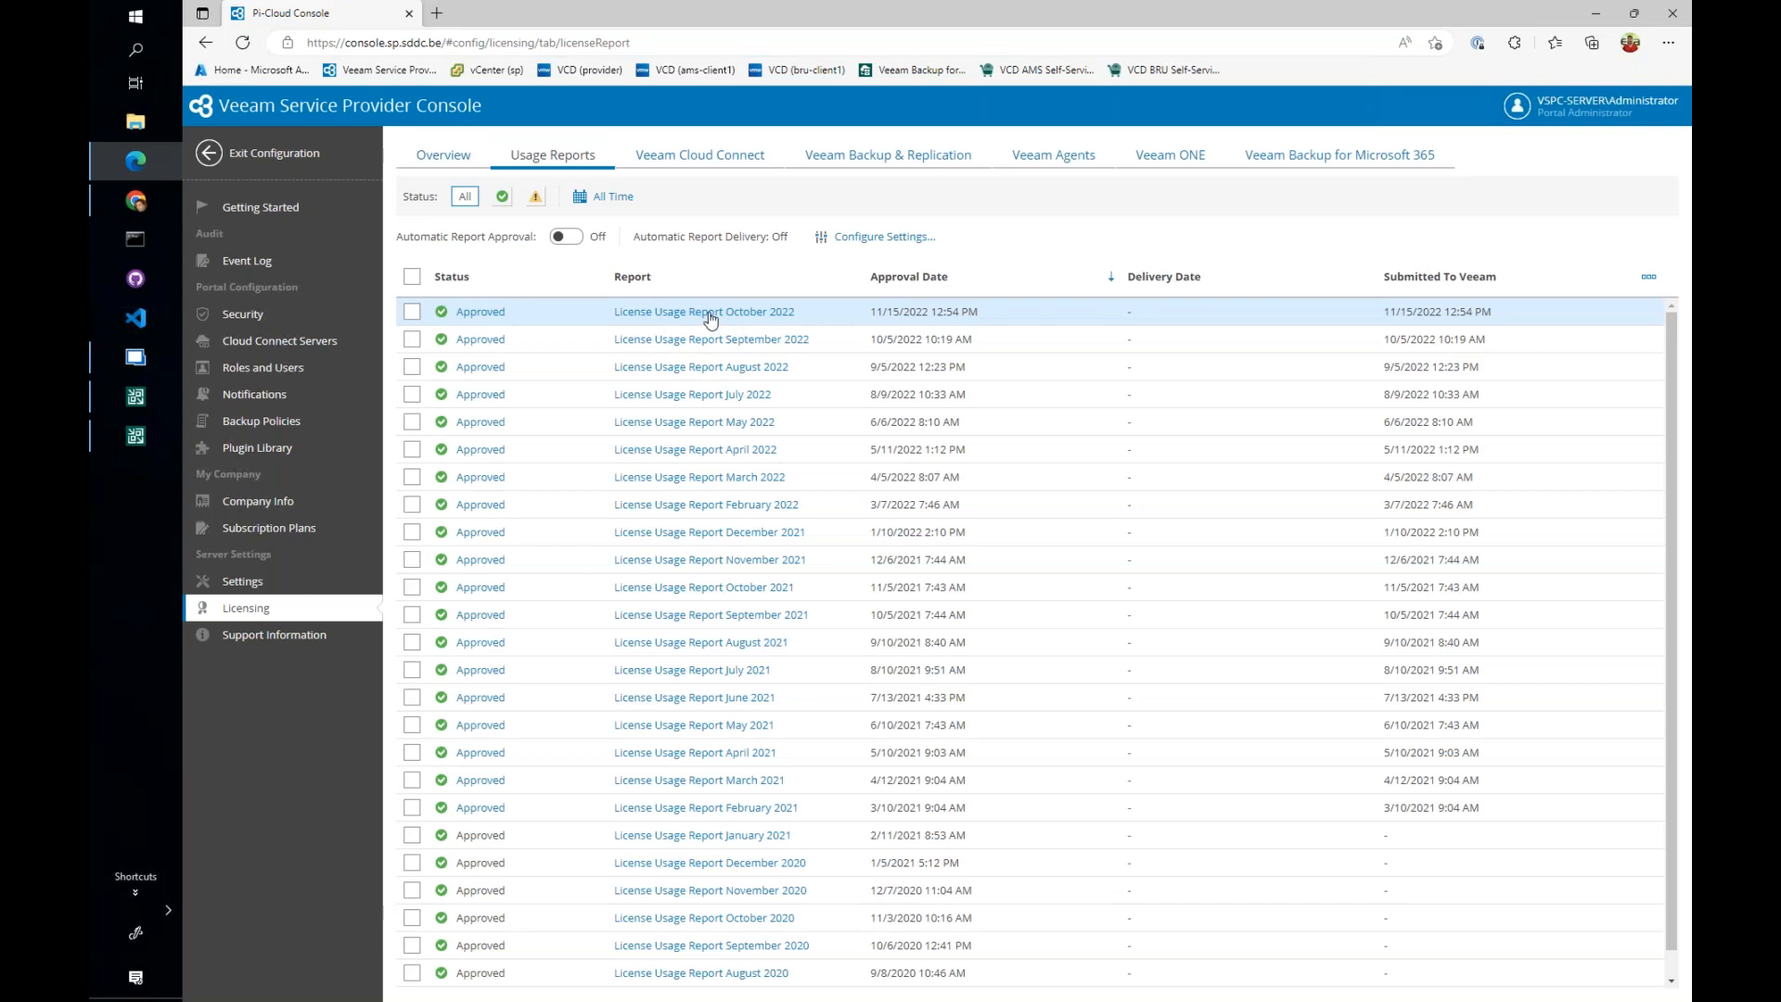
pyautogui.click(711, 315)
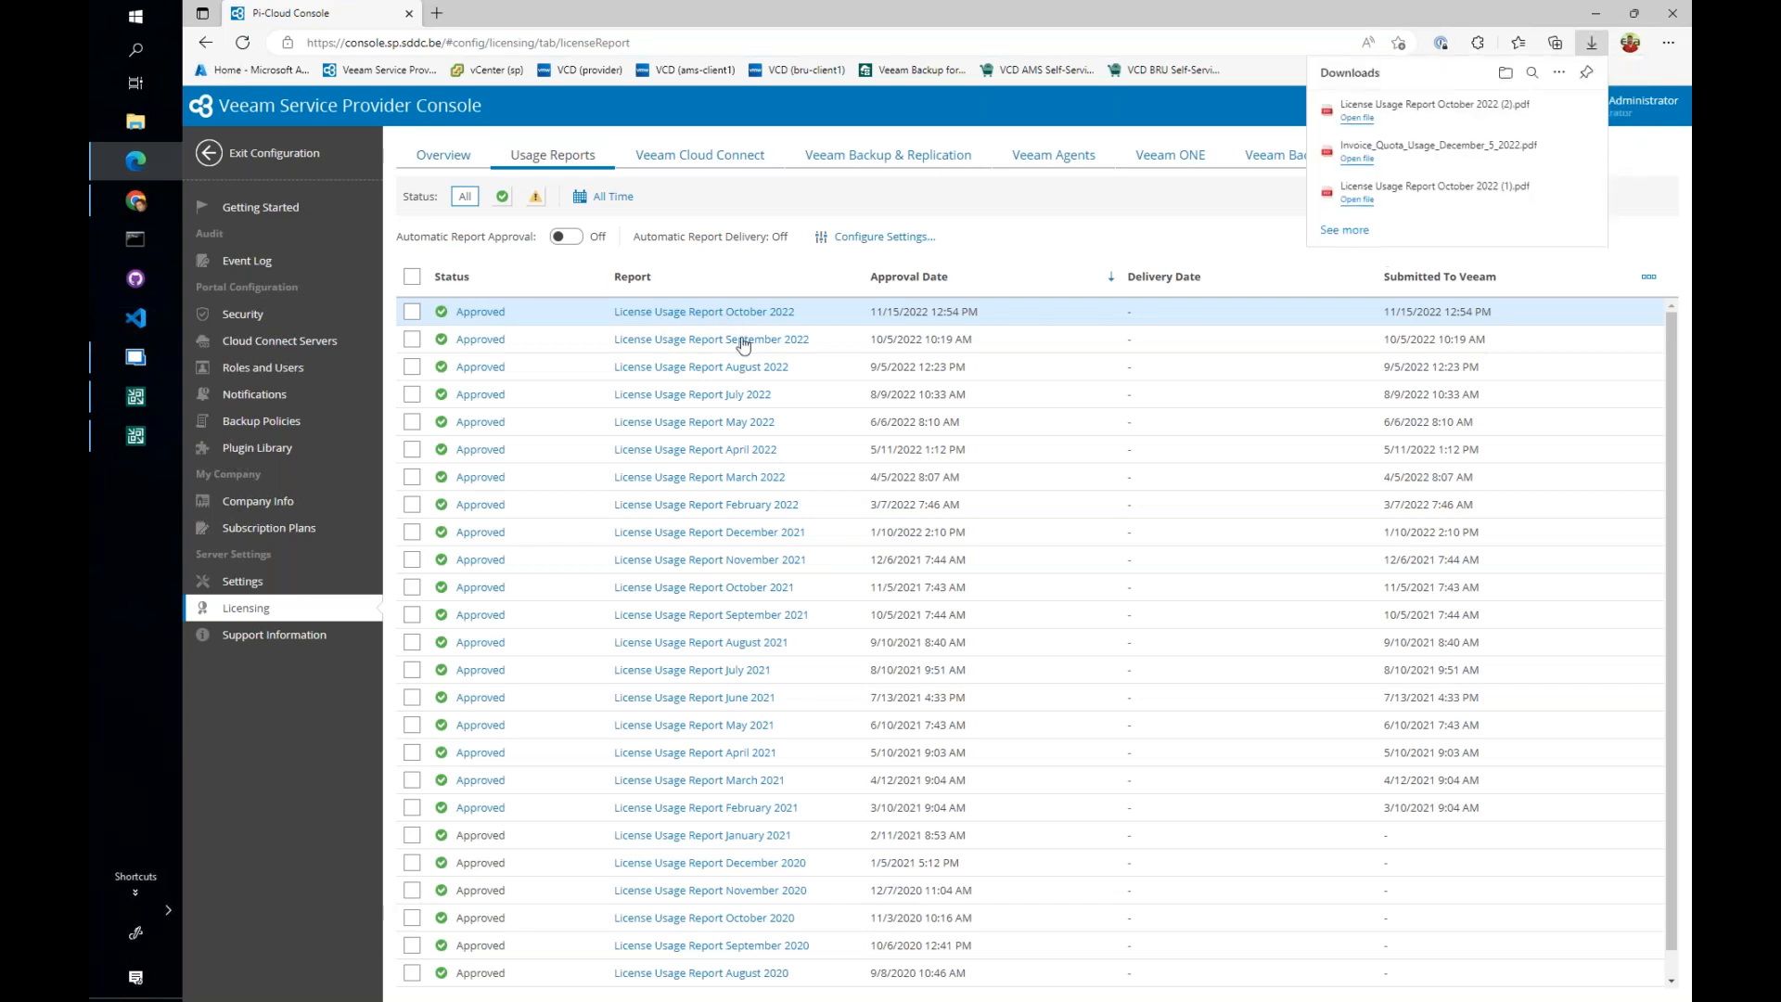
pyautogui.click(1355, 118)
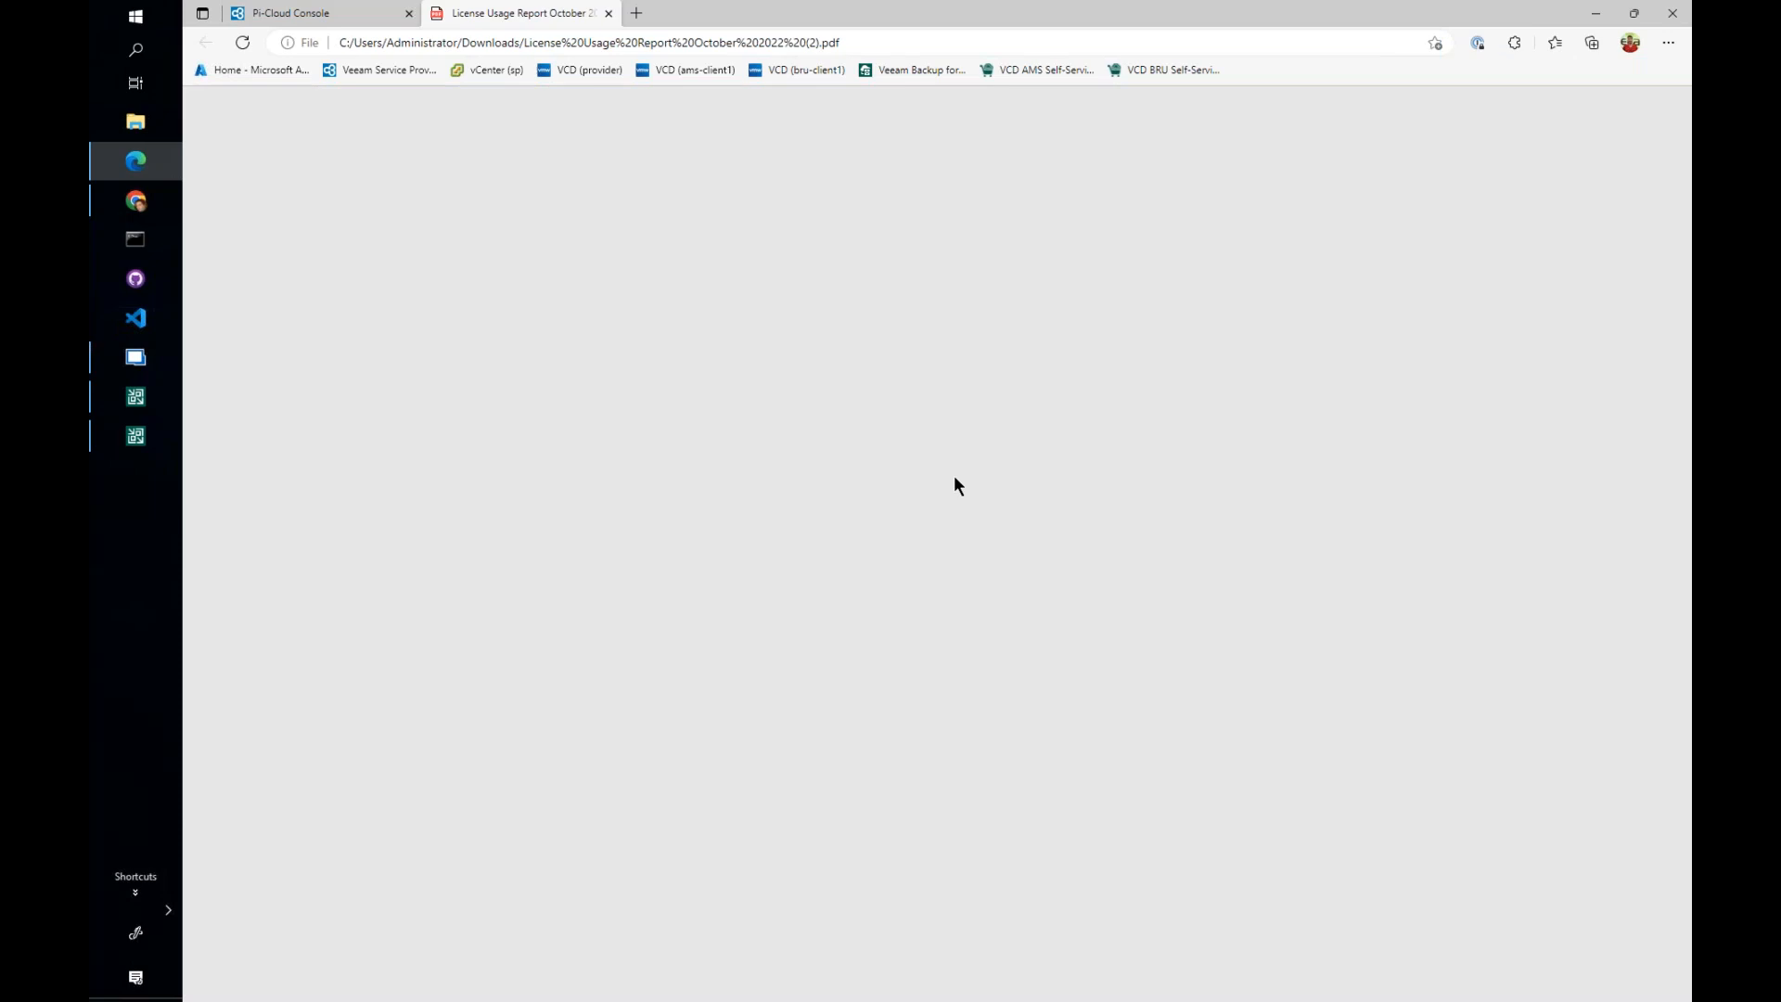
# - Examine the license usage report's reporting interval, workload summary, total points and overview by companies
pyautogui.scroll(3, 959, 475)
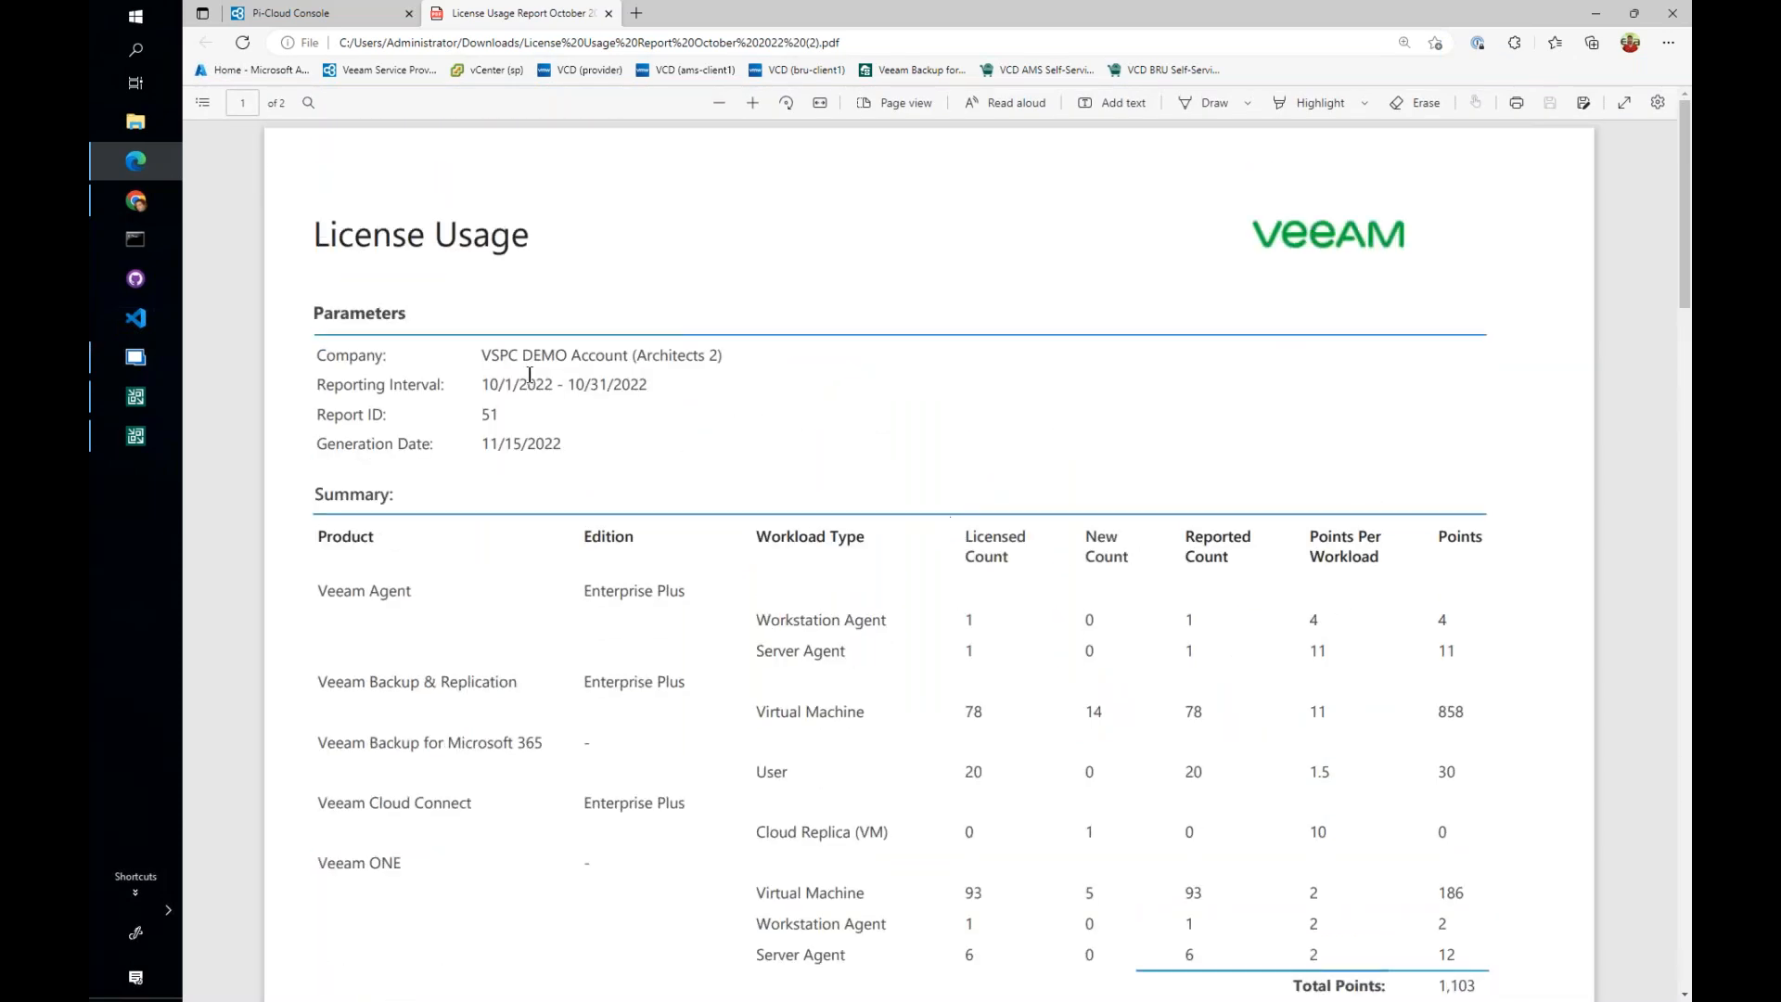
pyautogui.moveTo(481, 385); pyautogui.dragTo(658, 385)
pyautogui.click(659, 385)
pyautogui.scroll(-3, 877, 581)
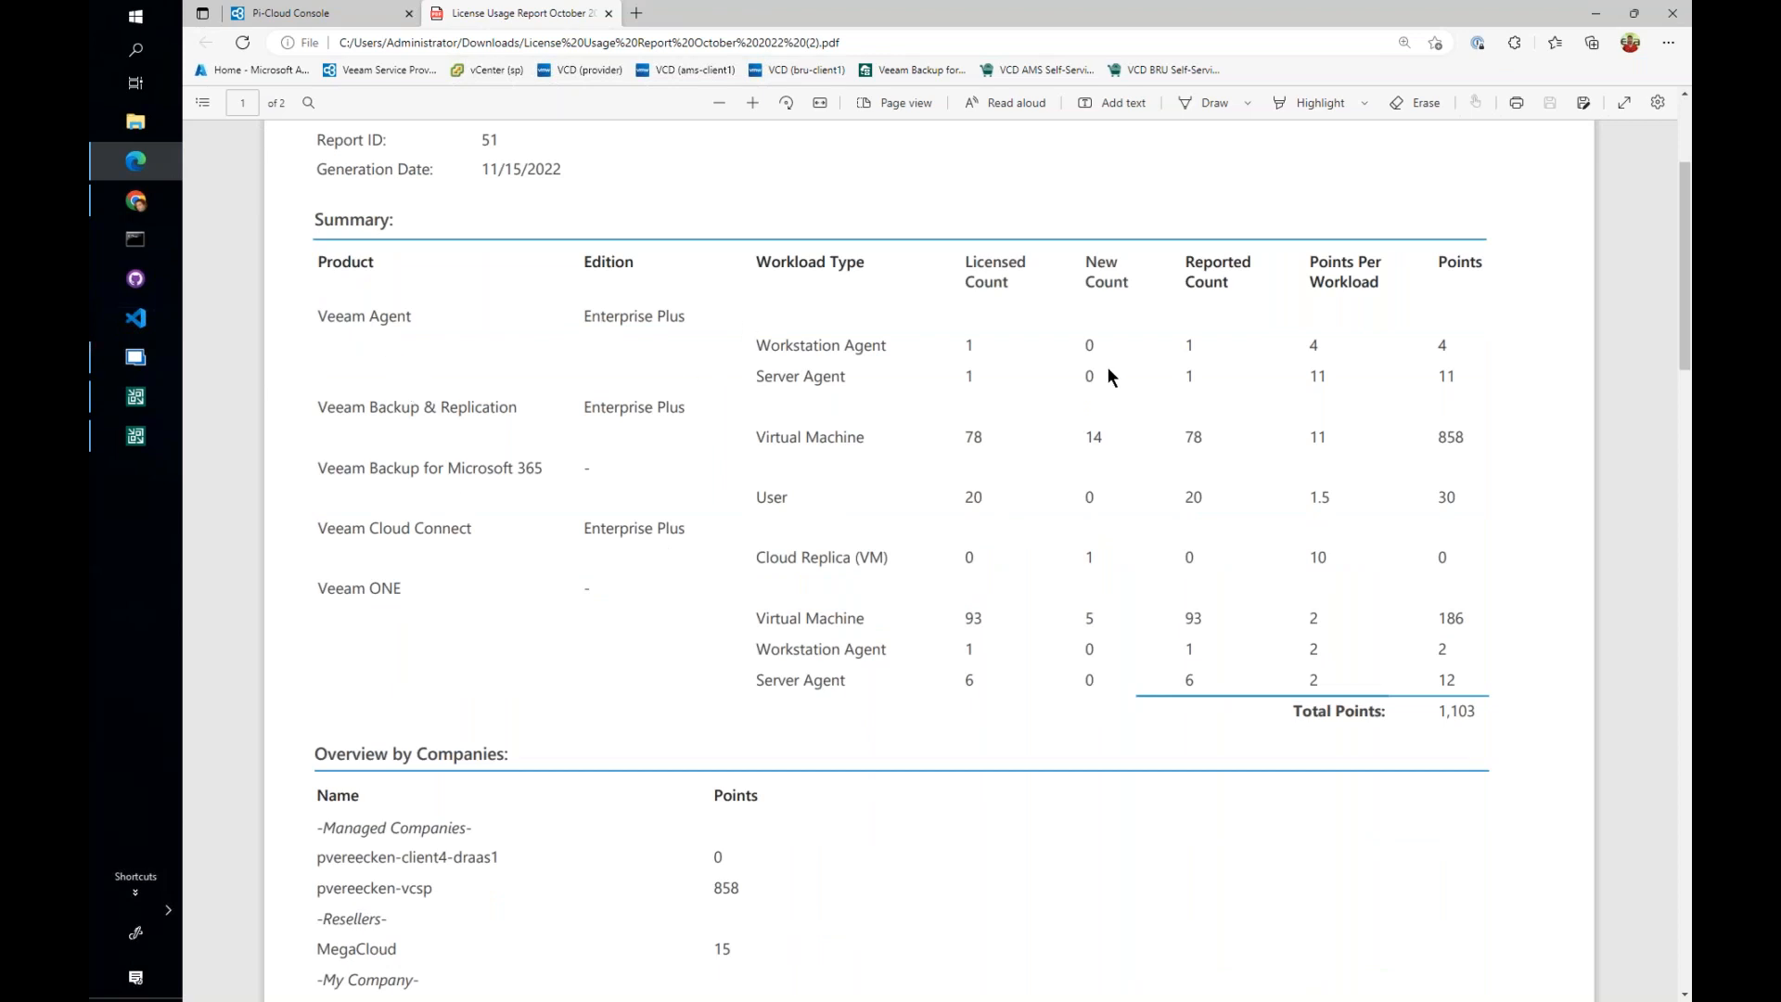
pyautogui.moveTo(1439, 709); pyautogui.dragTo(1476, 710)
pyautogui.click(956, 760)
pyautogui.scroll(-3, 935, 775)
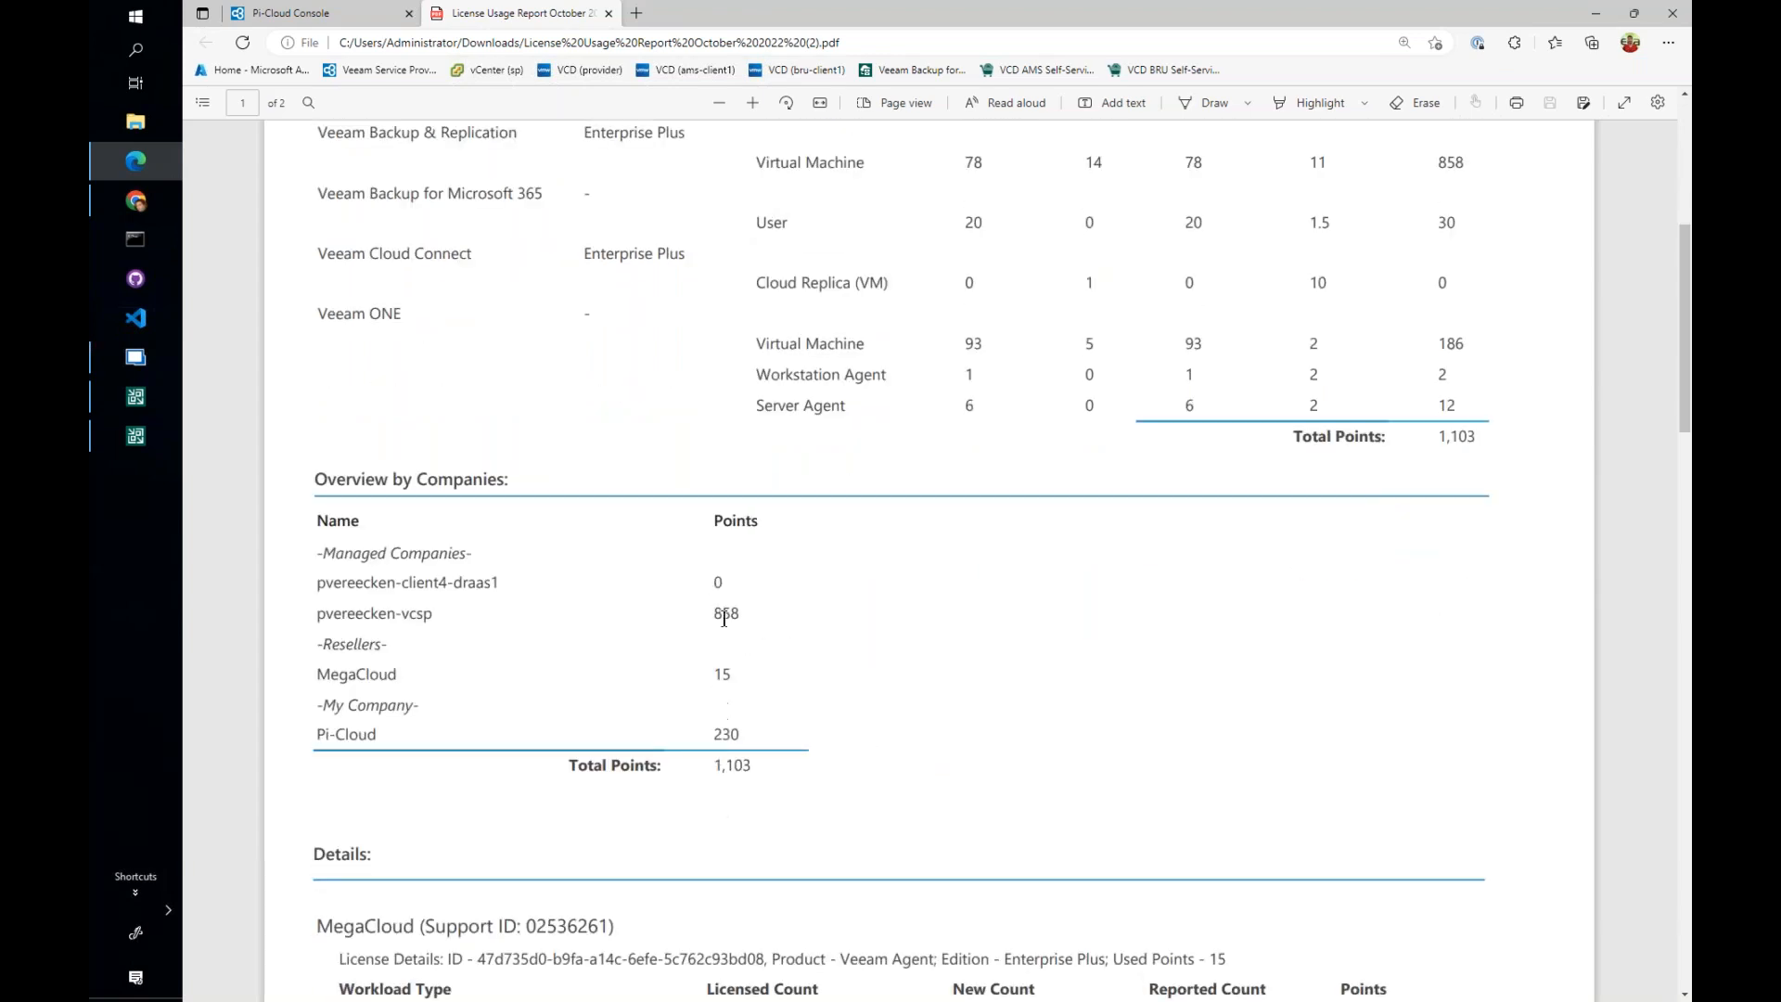
# - Read the report's per-company license details, highlighting the virtual machine and cloud replica workloads of the client4-draas1 company
pyautogui.scroll(-5, 725, 612)
pyautogui.scroll(-2, 732, 677)
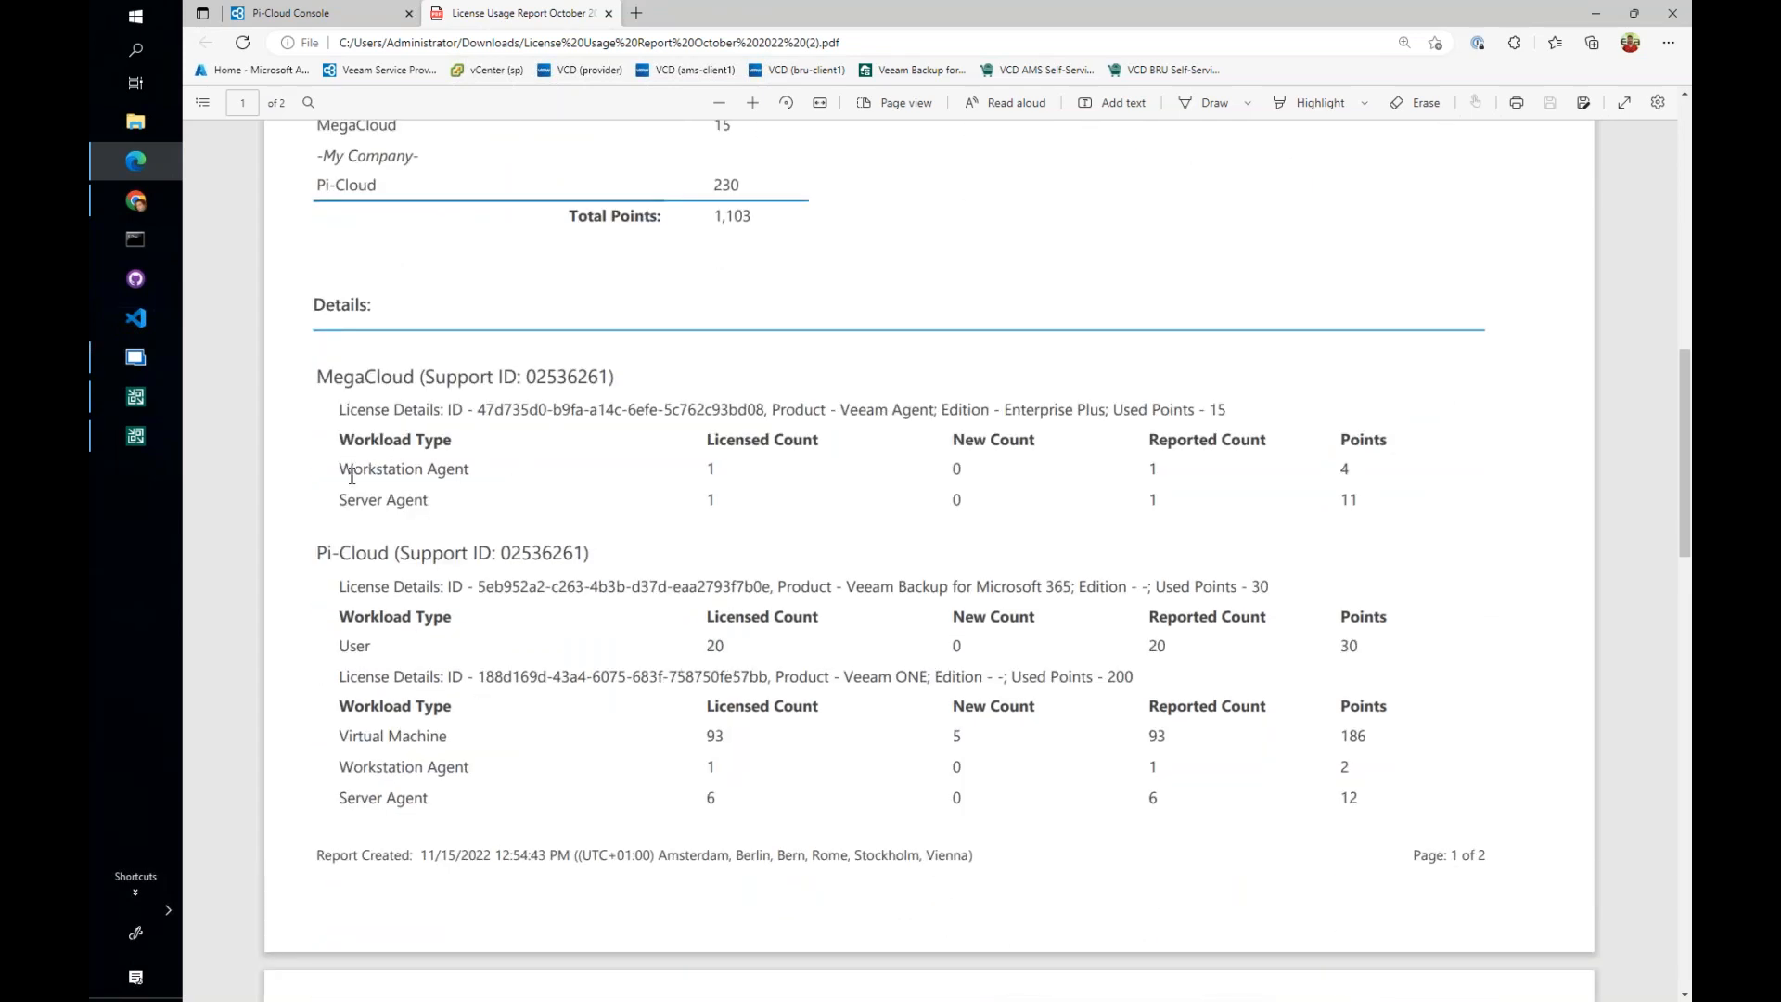
pyautogui.scroll(-7, 366, 659)
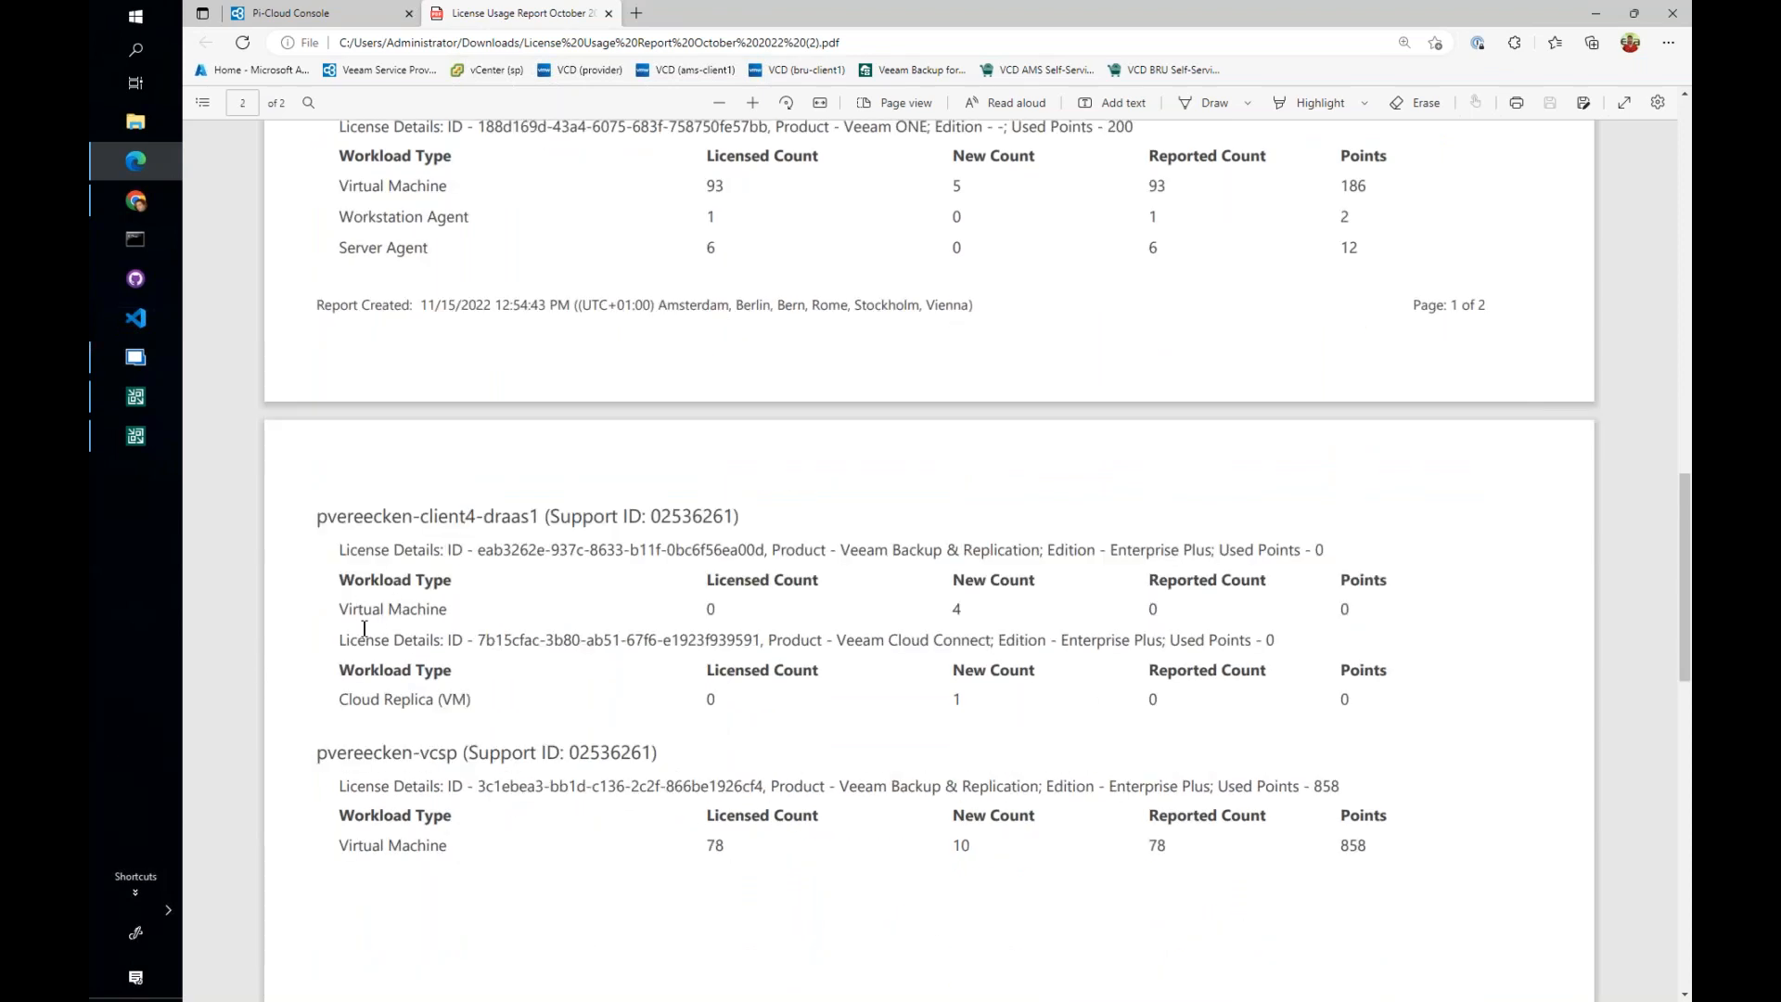
pyautogui.moveTo(335, 608); pyautogui.dragTo(437, 609)
pyautogui.click(948, 605)
pyautogui.moveTo(336, 701); pyautogui.dragTo(465, 693)
pyautogui.moveTo(948, 700); pyautogui.dragTo(963, 701)
pyautogui.scroll(-3, 597, 816)
pyautogui.scroll(4, 616, 755)
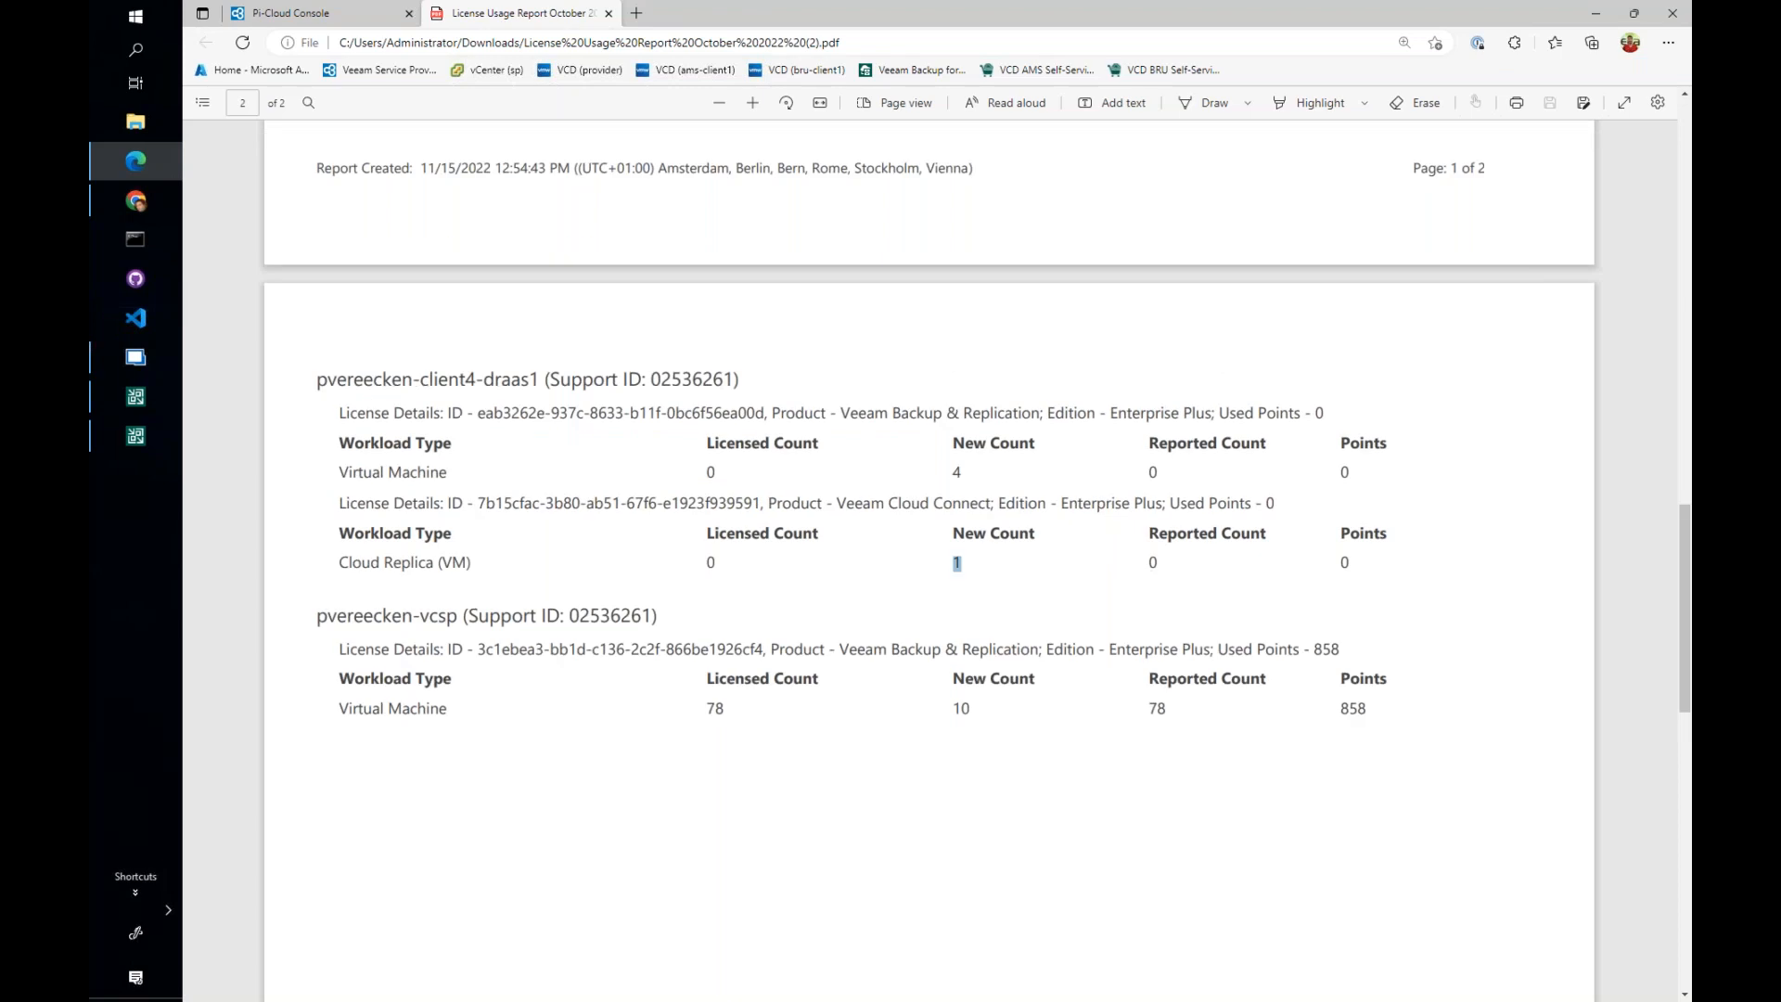
# - Close the PDF report and check the client4-draas1 company's licensed units in the Veeam Backup & Replication license list
pyautogui.click(609, 13)
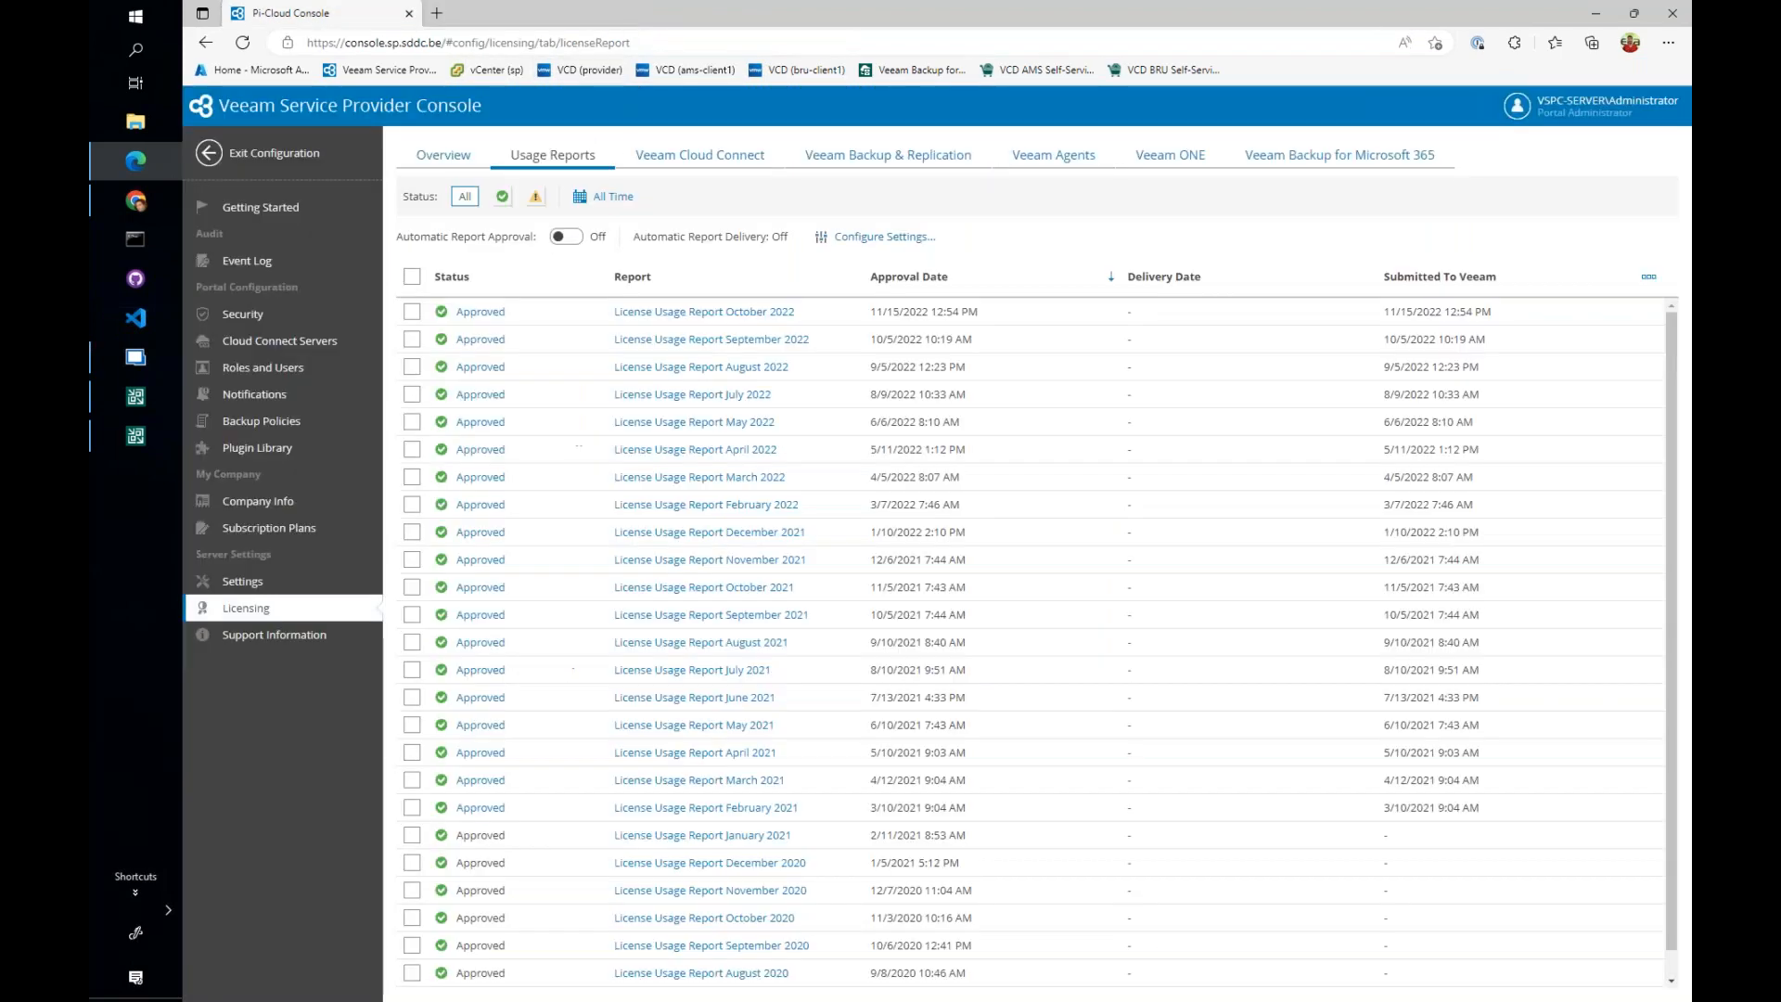
pyautogui.click(705, 158)
pyautogui.click(905, 163)
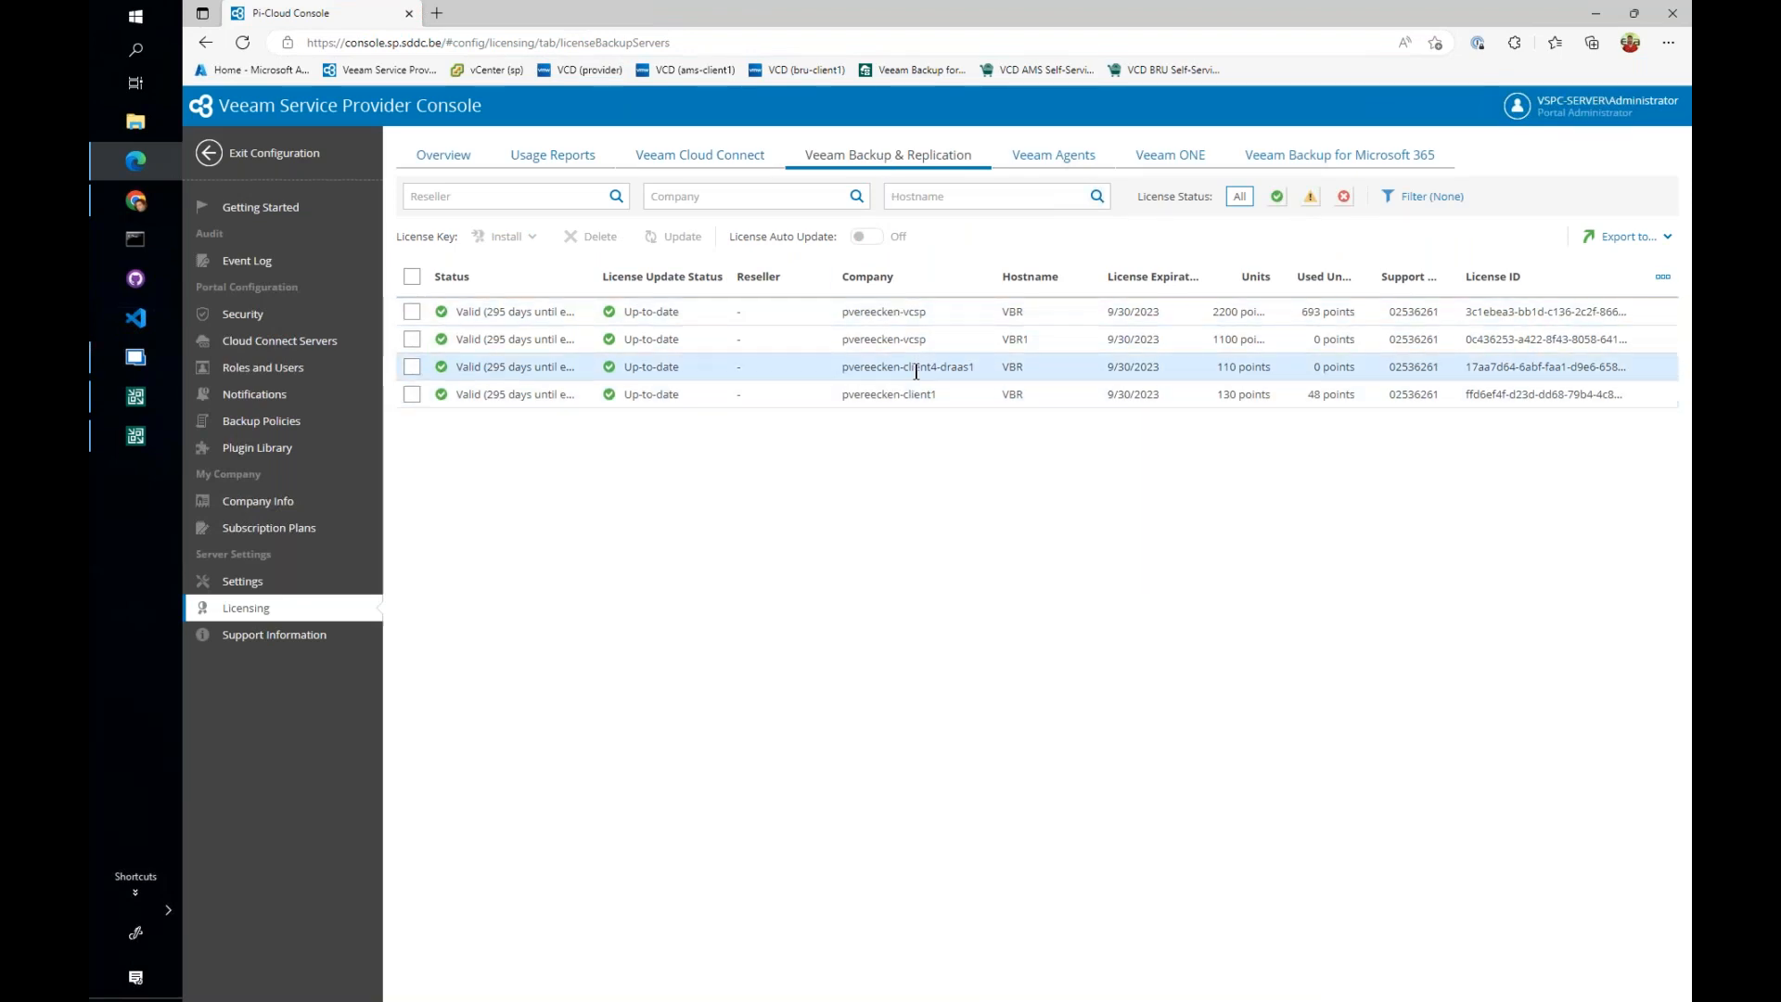
pyautogui.moveTo(1140, 368); pyautogui.dragTo(1166, 375)
pyautogui.click(1165, 368)
pyautogui.click(1230, 395)
pyautogui.moveTo(1217, 394); pyautogui.dragTo(1277, 400)
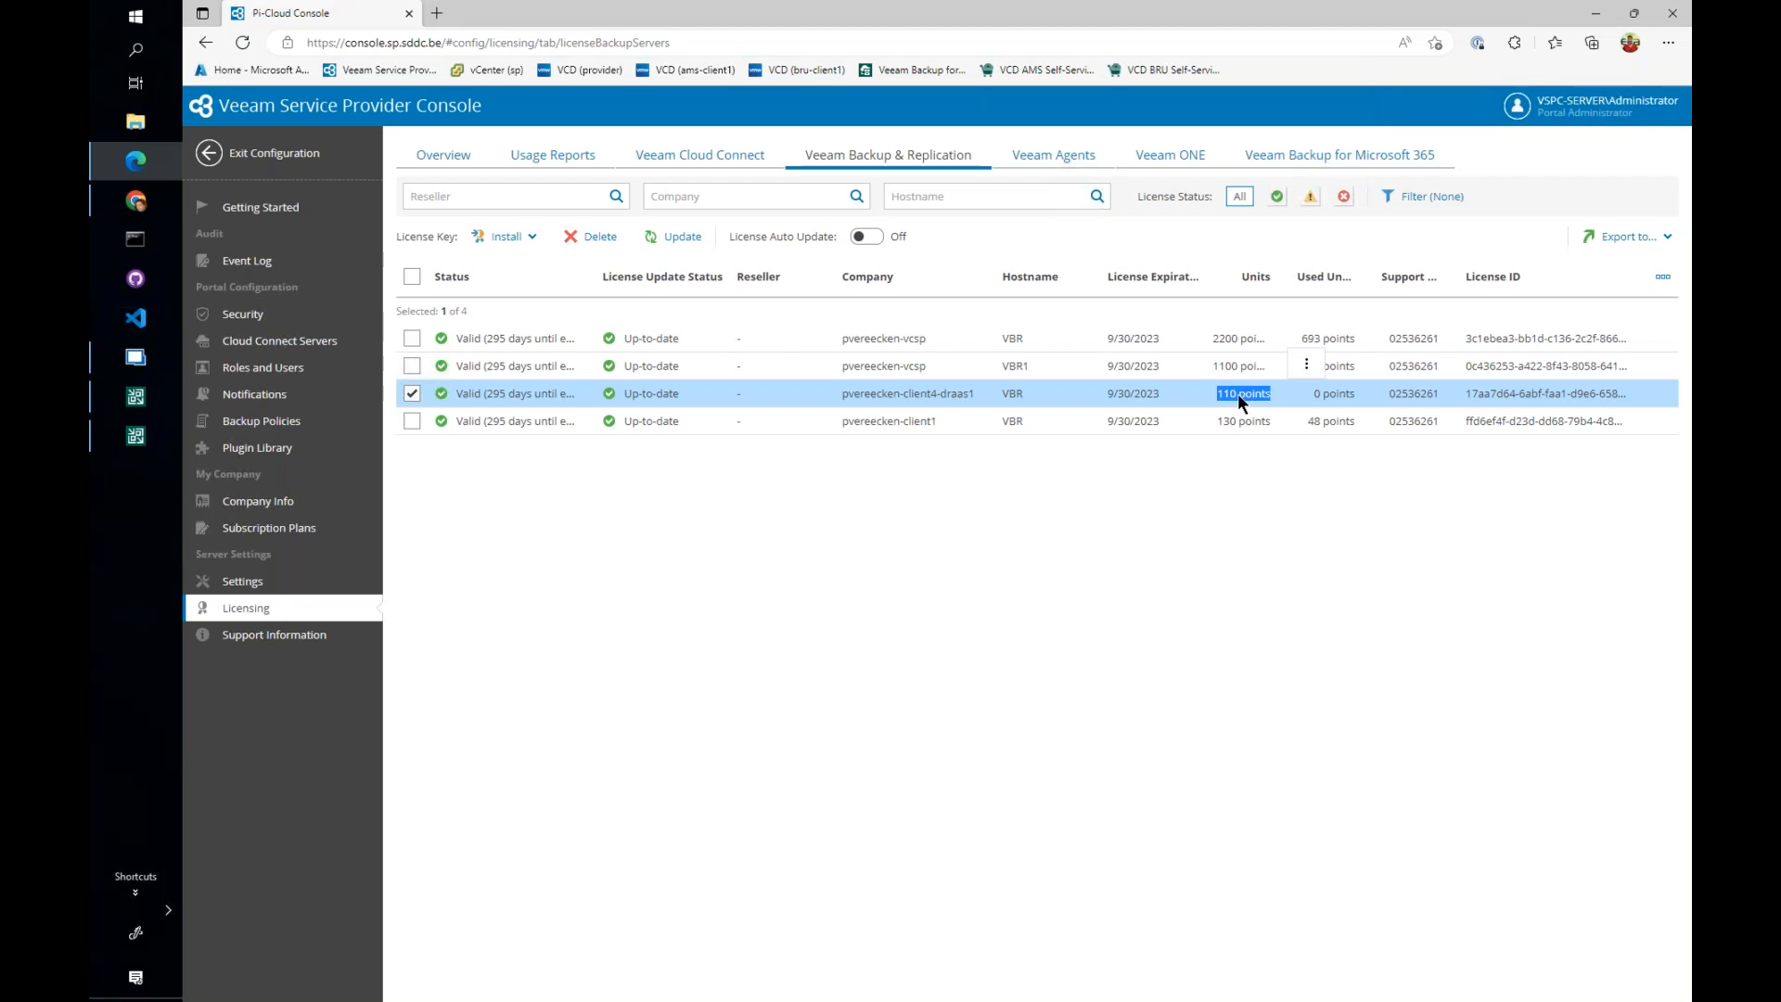
# - Check the client1 company's used points and look at the available sources for installing a license key on its server
pyautogui.click(1311, 395)
pyautogui.moveTo(1308, 422); pyautogui.dragTo(1324, 423)
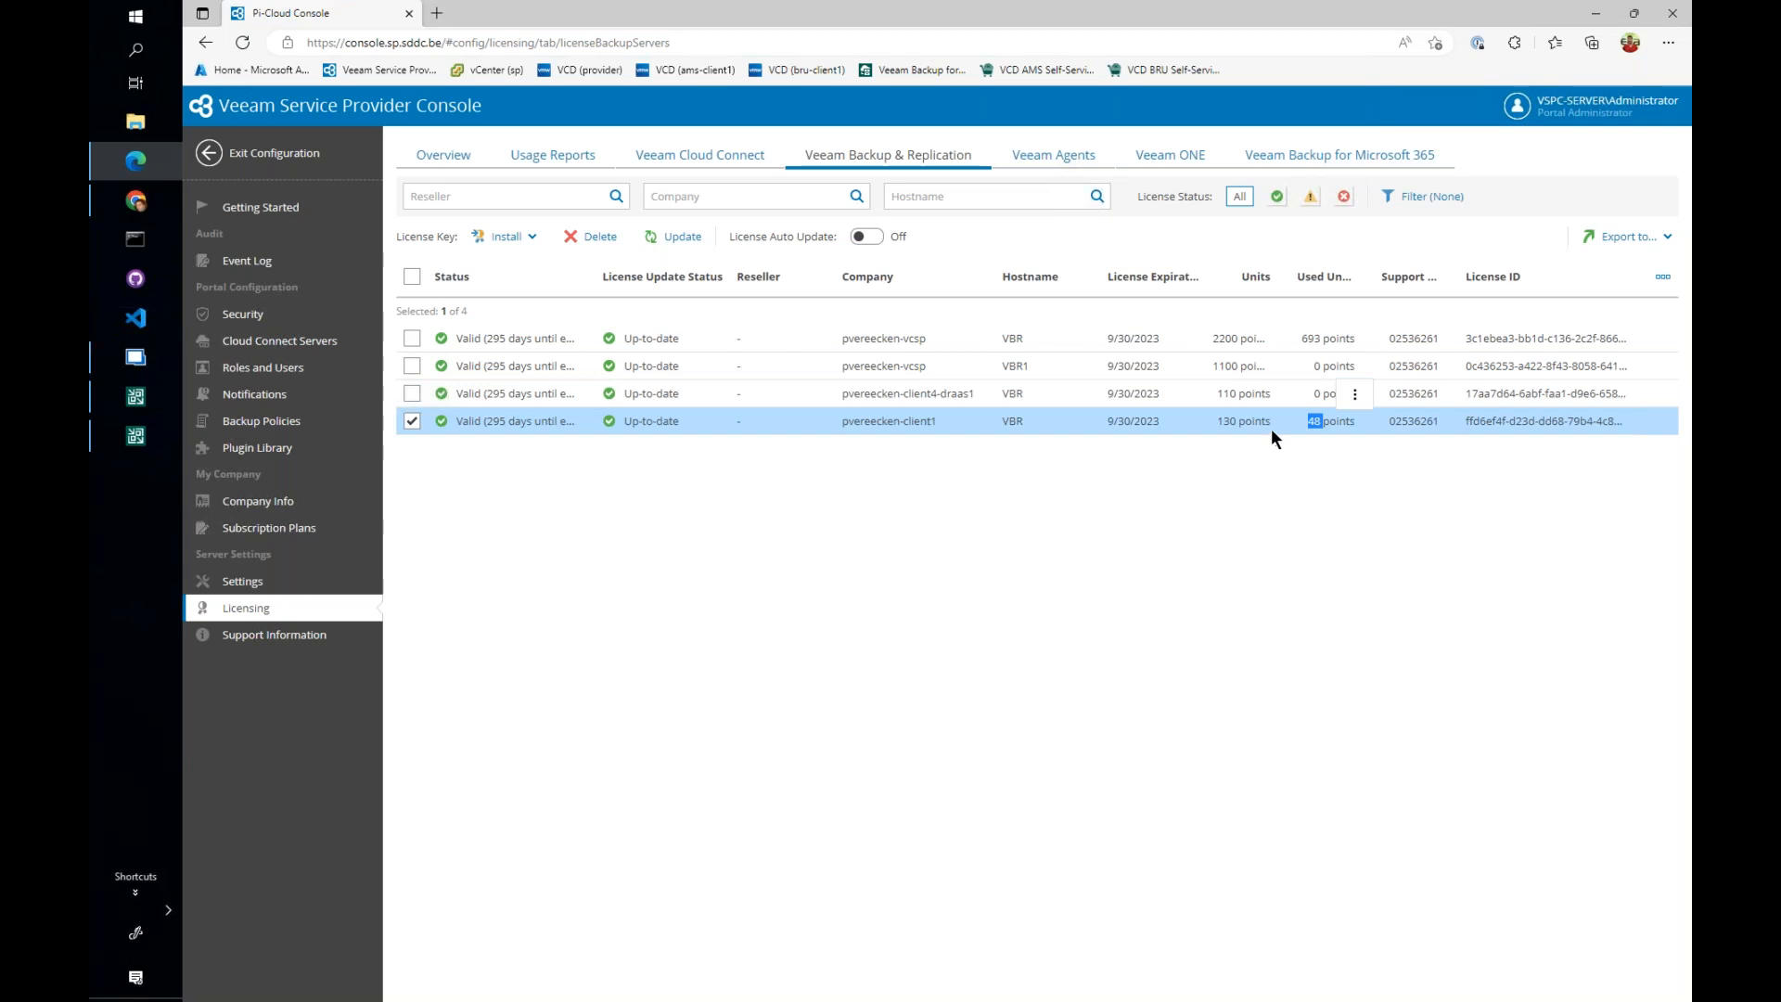
pyautogui.click(519, 238)
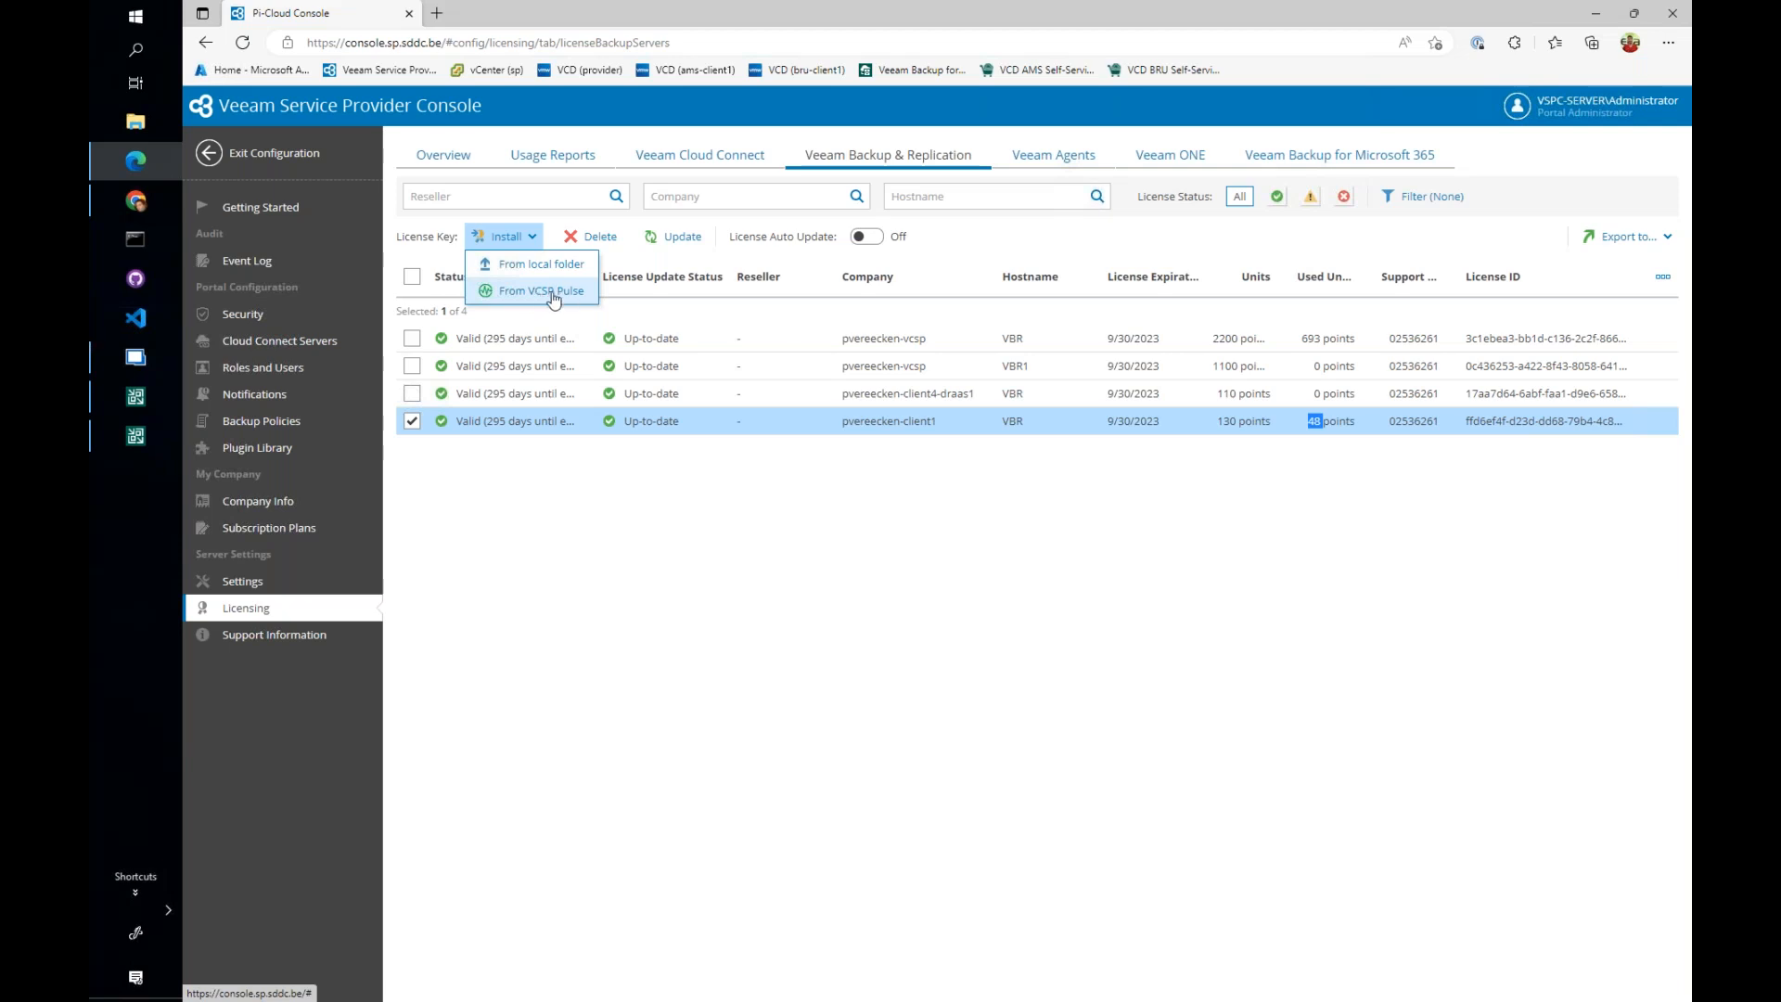
pyautogui.click(977, 554)
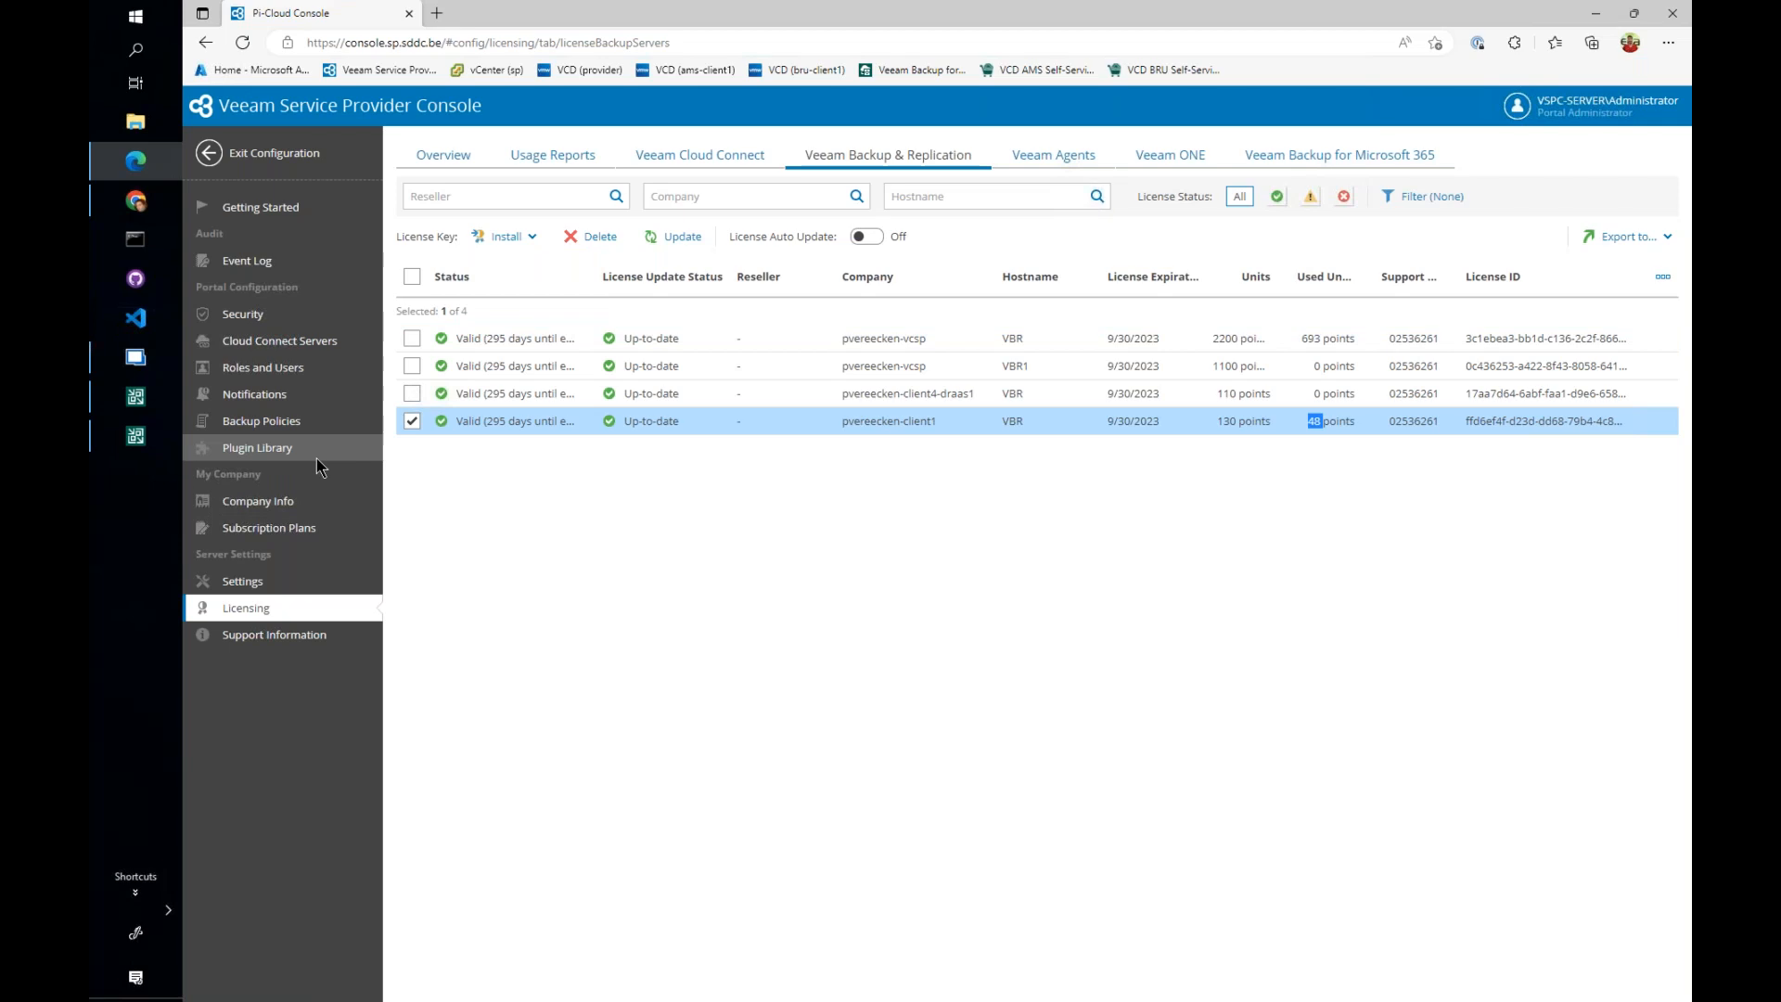
# - Open the VCSP Pulse Portal plugin from the plugin library and review its integration status and the company mapping of client1
pyautogui.click(259, 451)
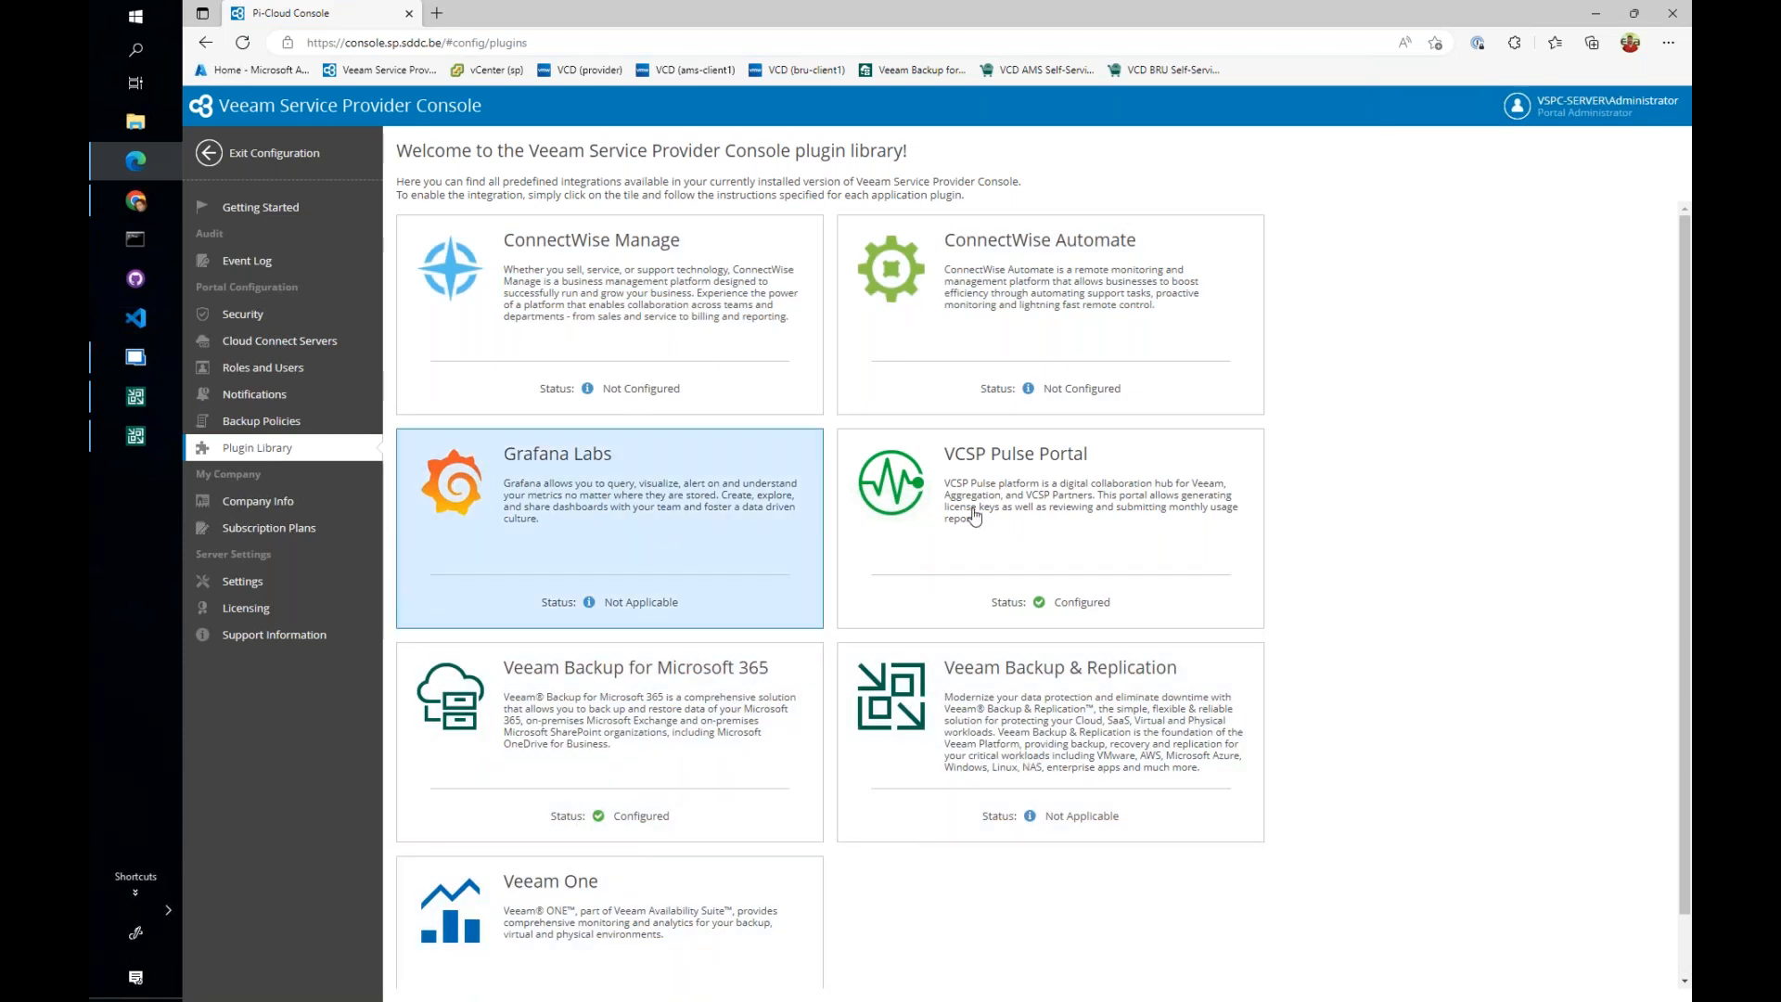
pyautogui.click(1039, 510)
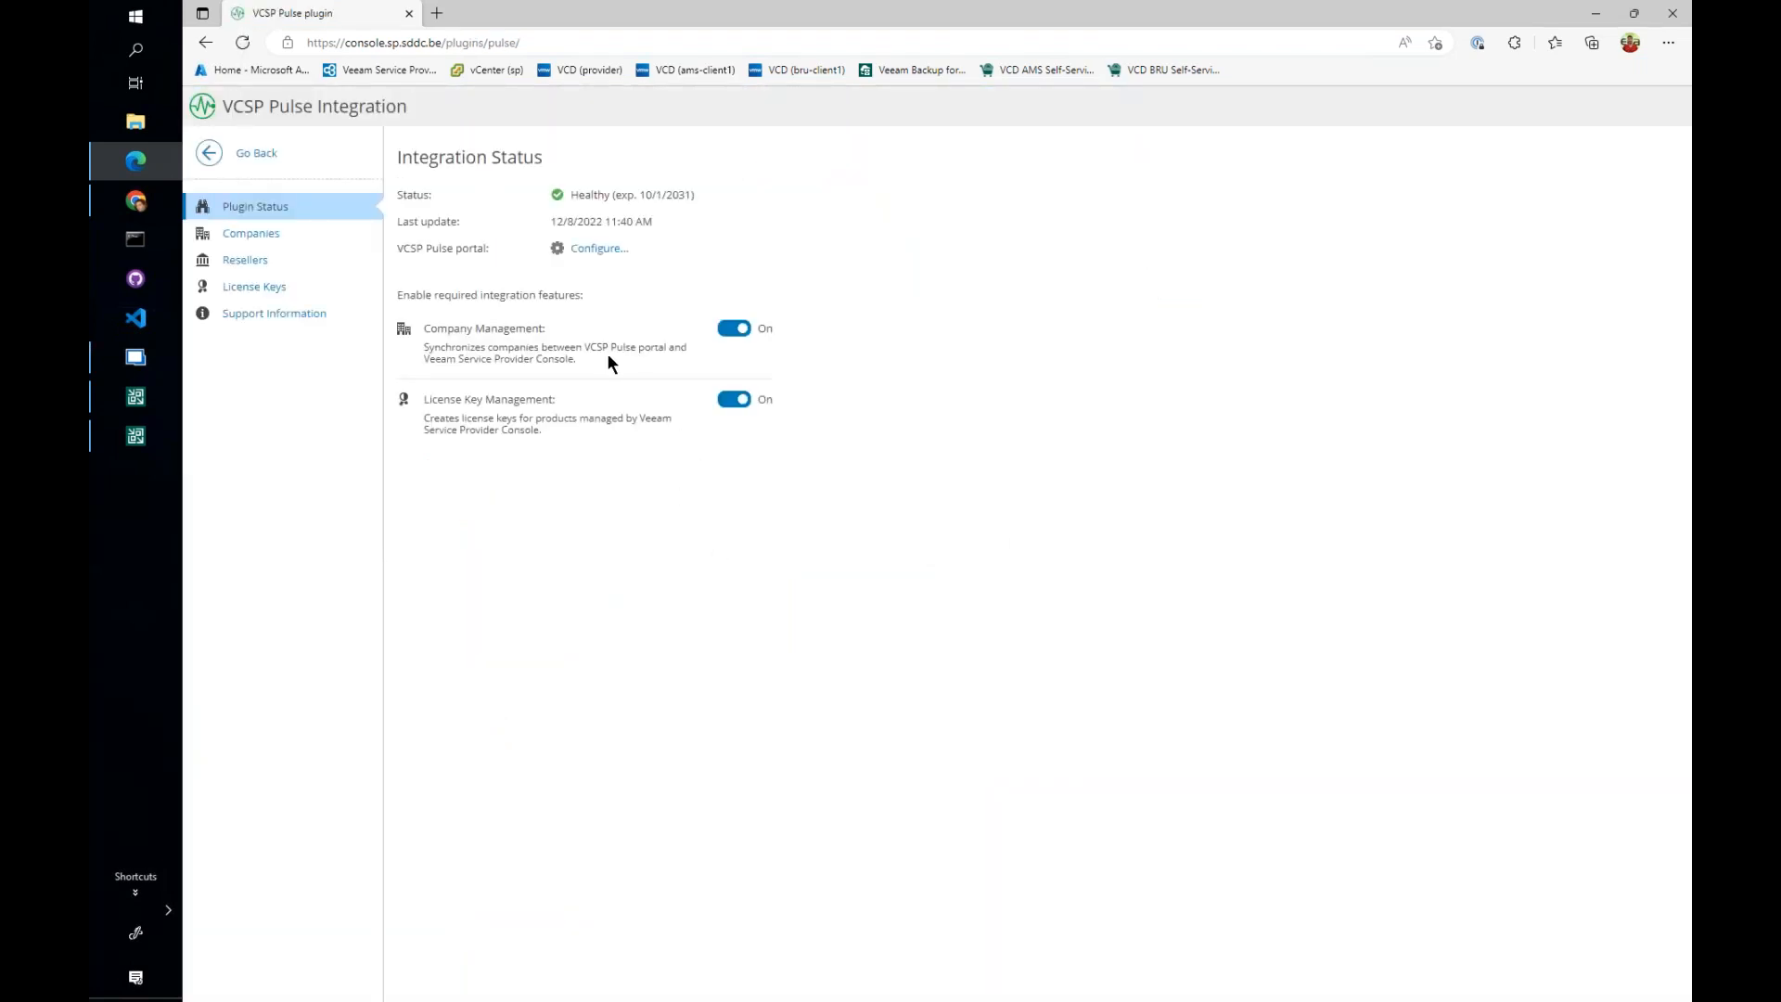
pyautogui.click(250, 233)
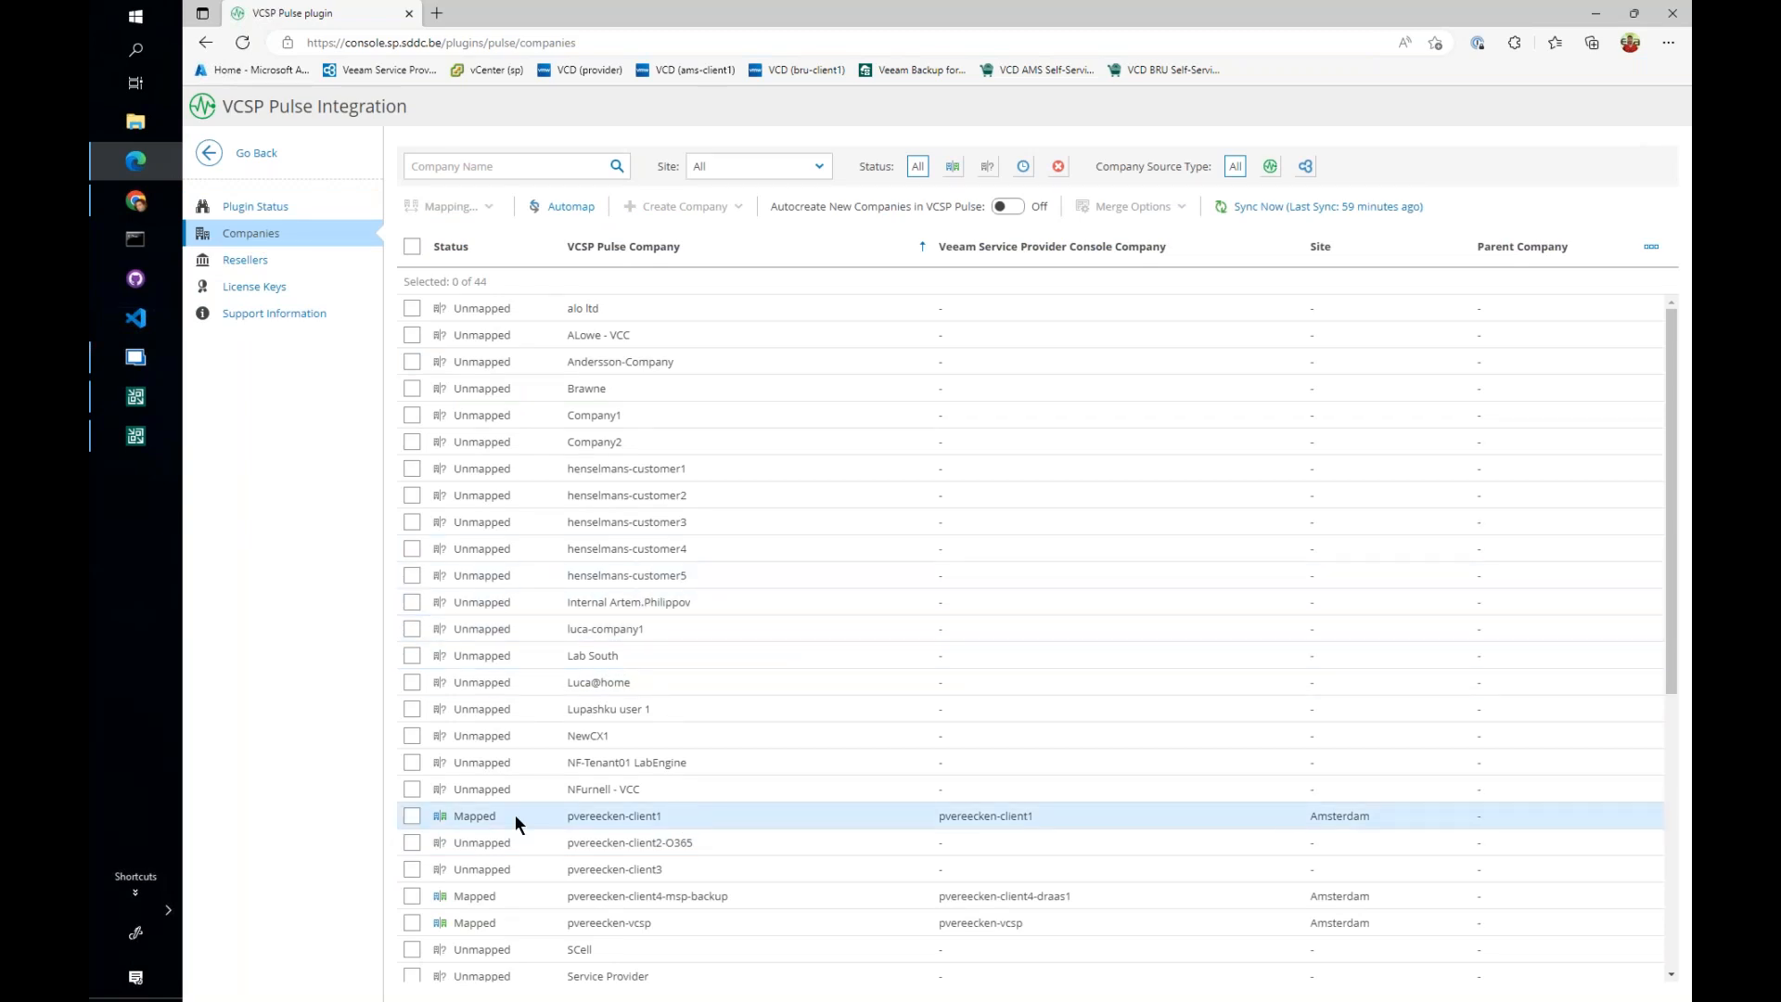
pyautogui.click(412, 817)
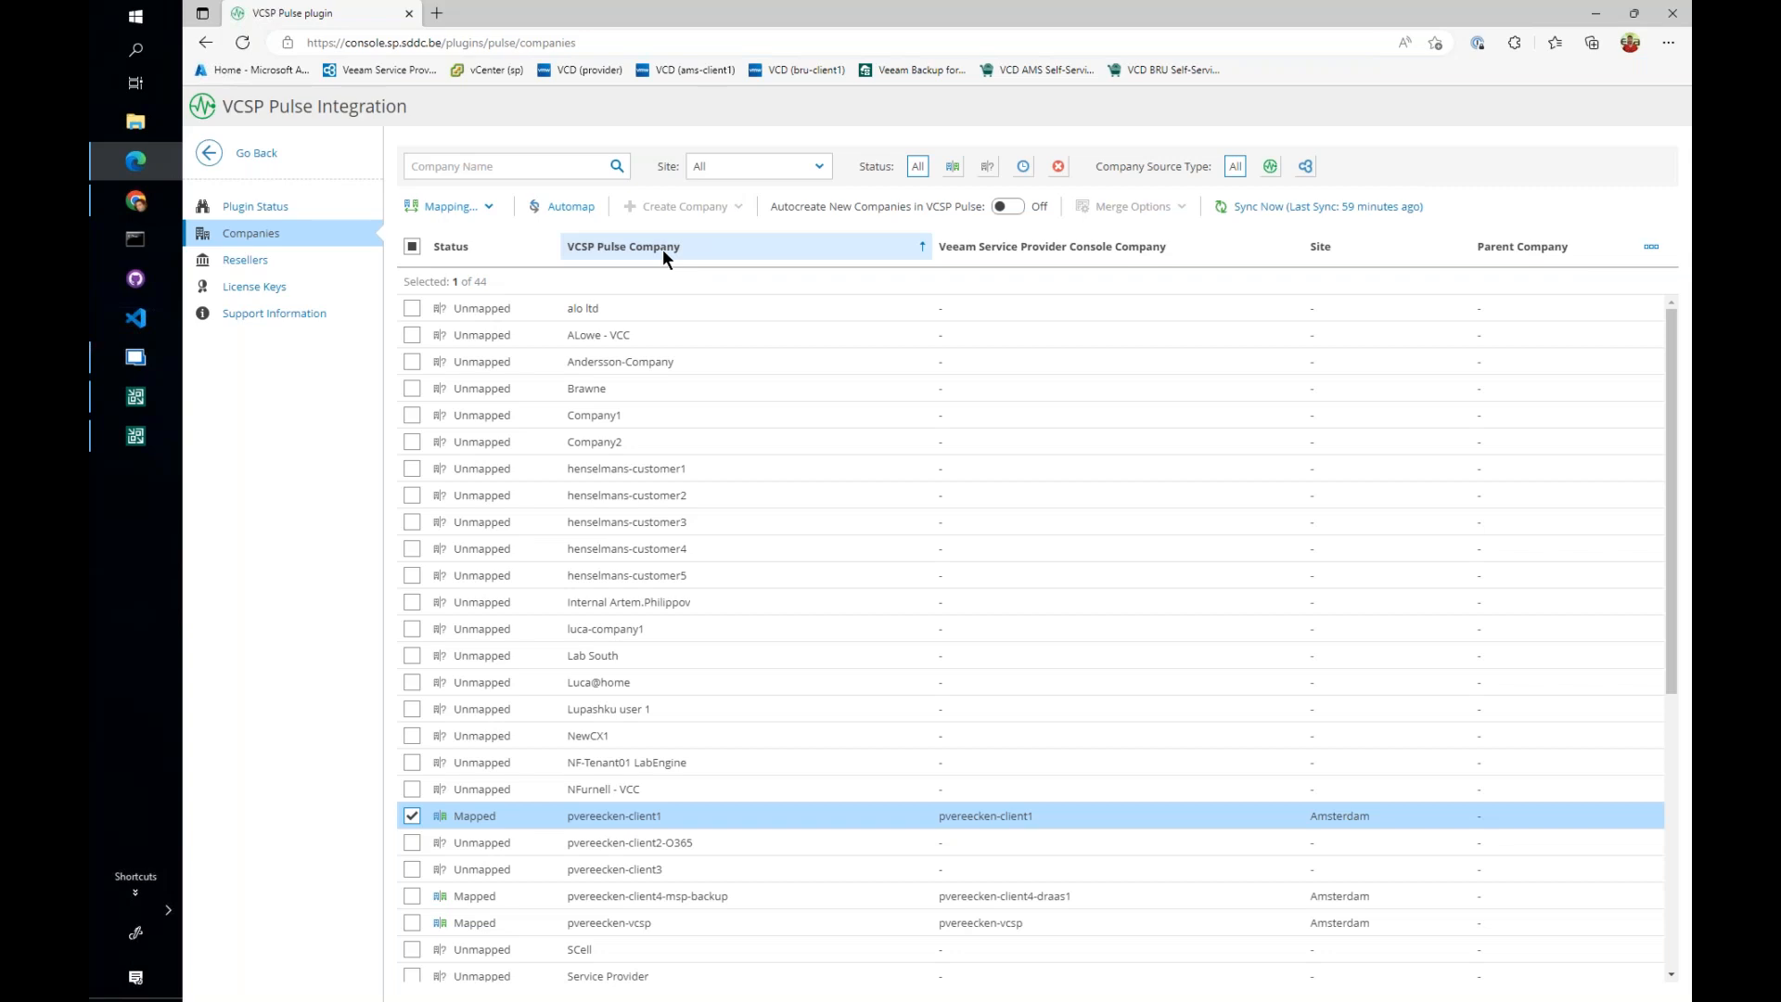
# - Start a new license key in the VCSP Pulse integration with Veeam Backup & Replication Enterprise Plus as the product
pyautogui.click(278, 286)
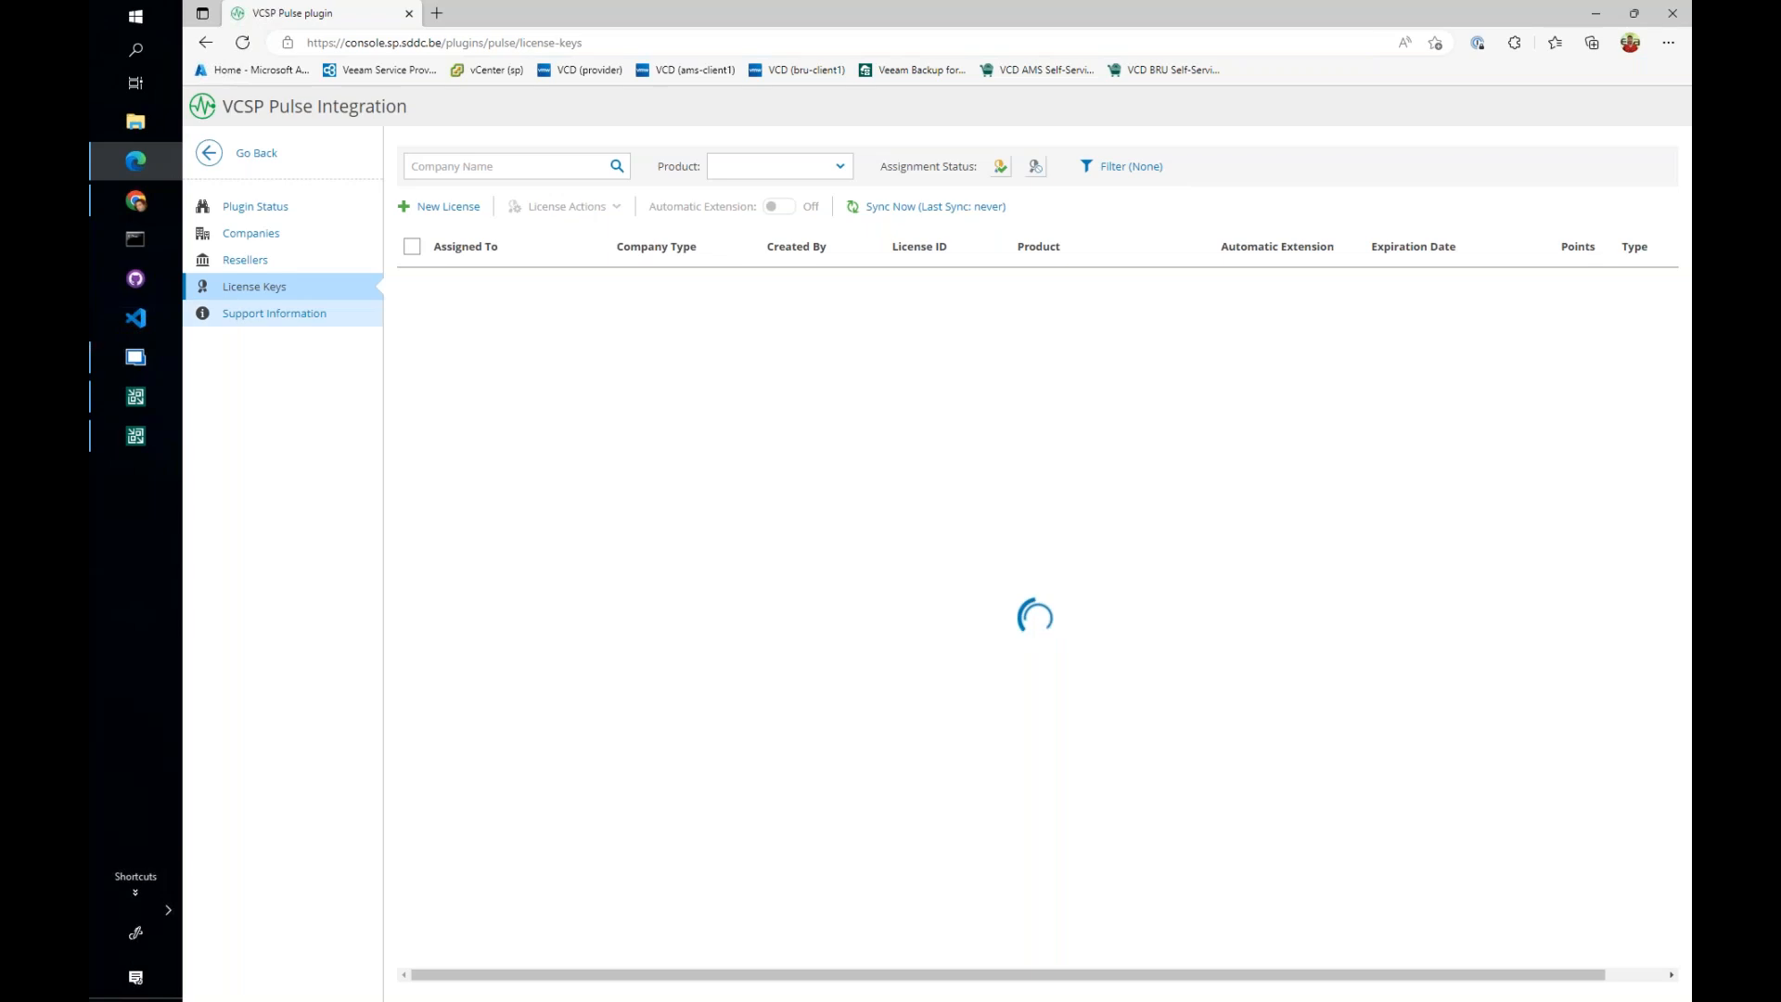
pyautogui.click(445, 207)
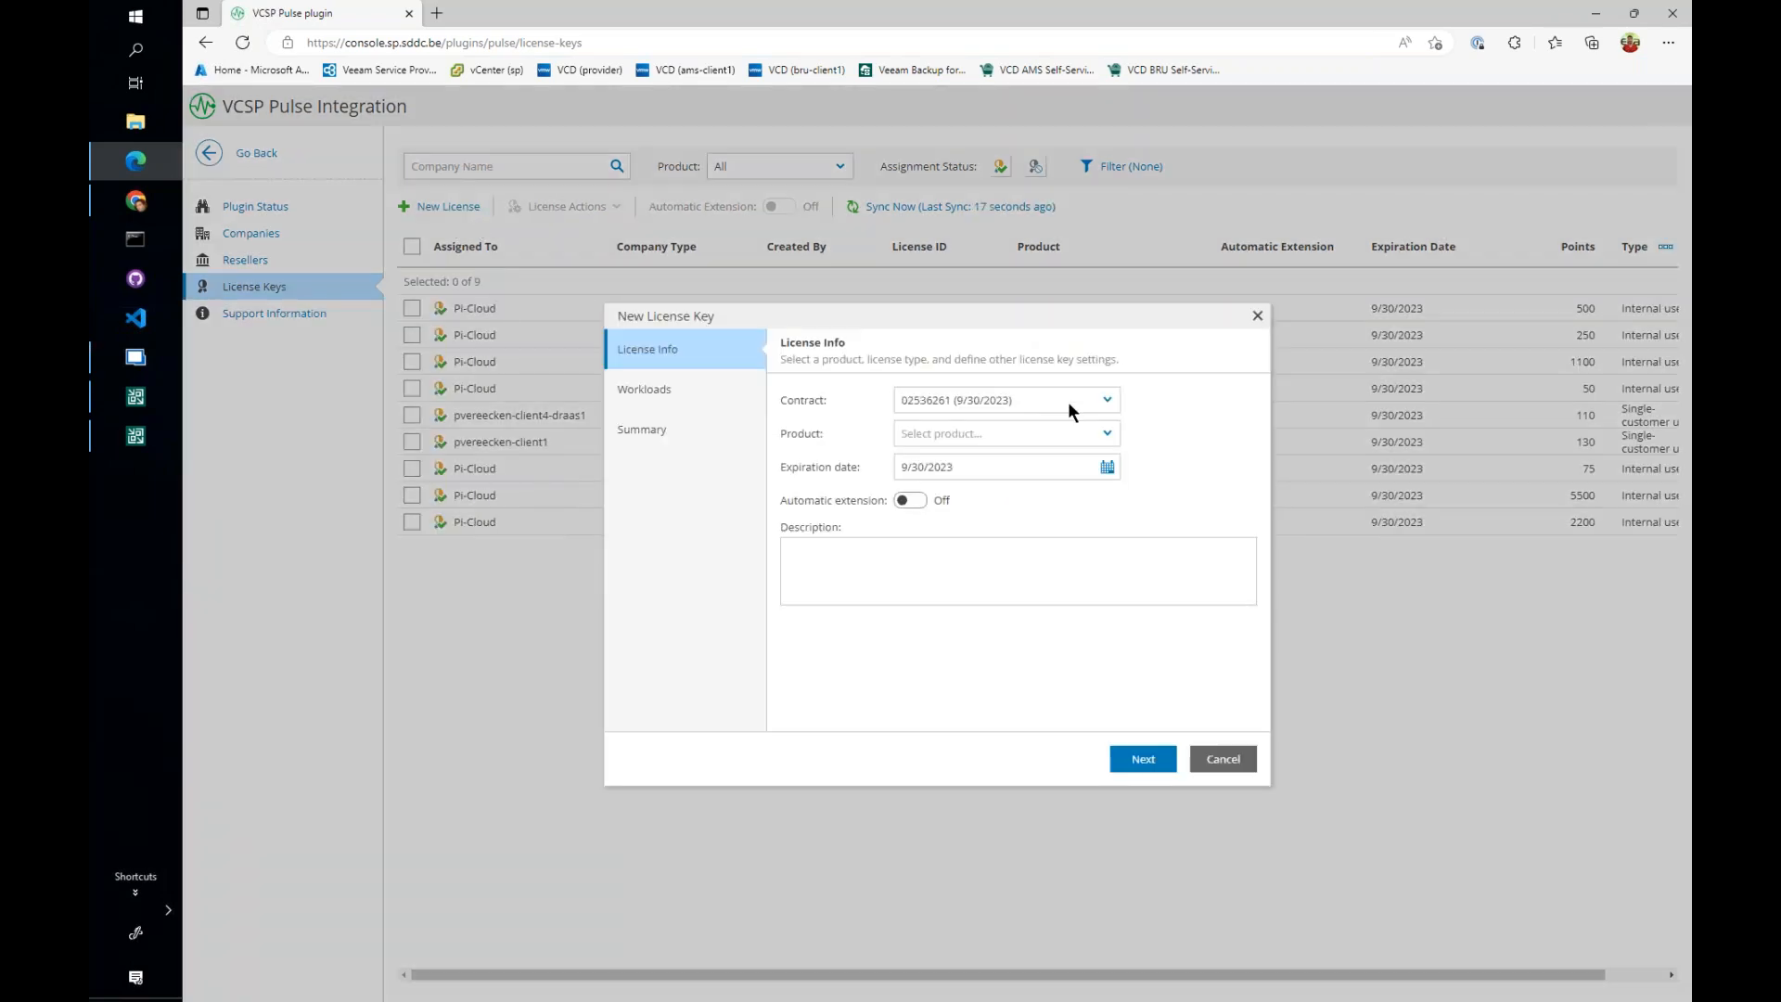
pyautogui.click(1113, 432)
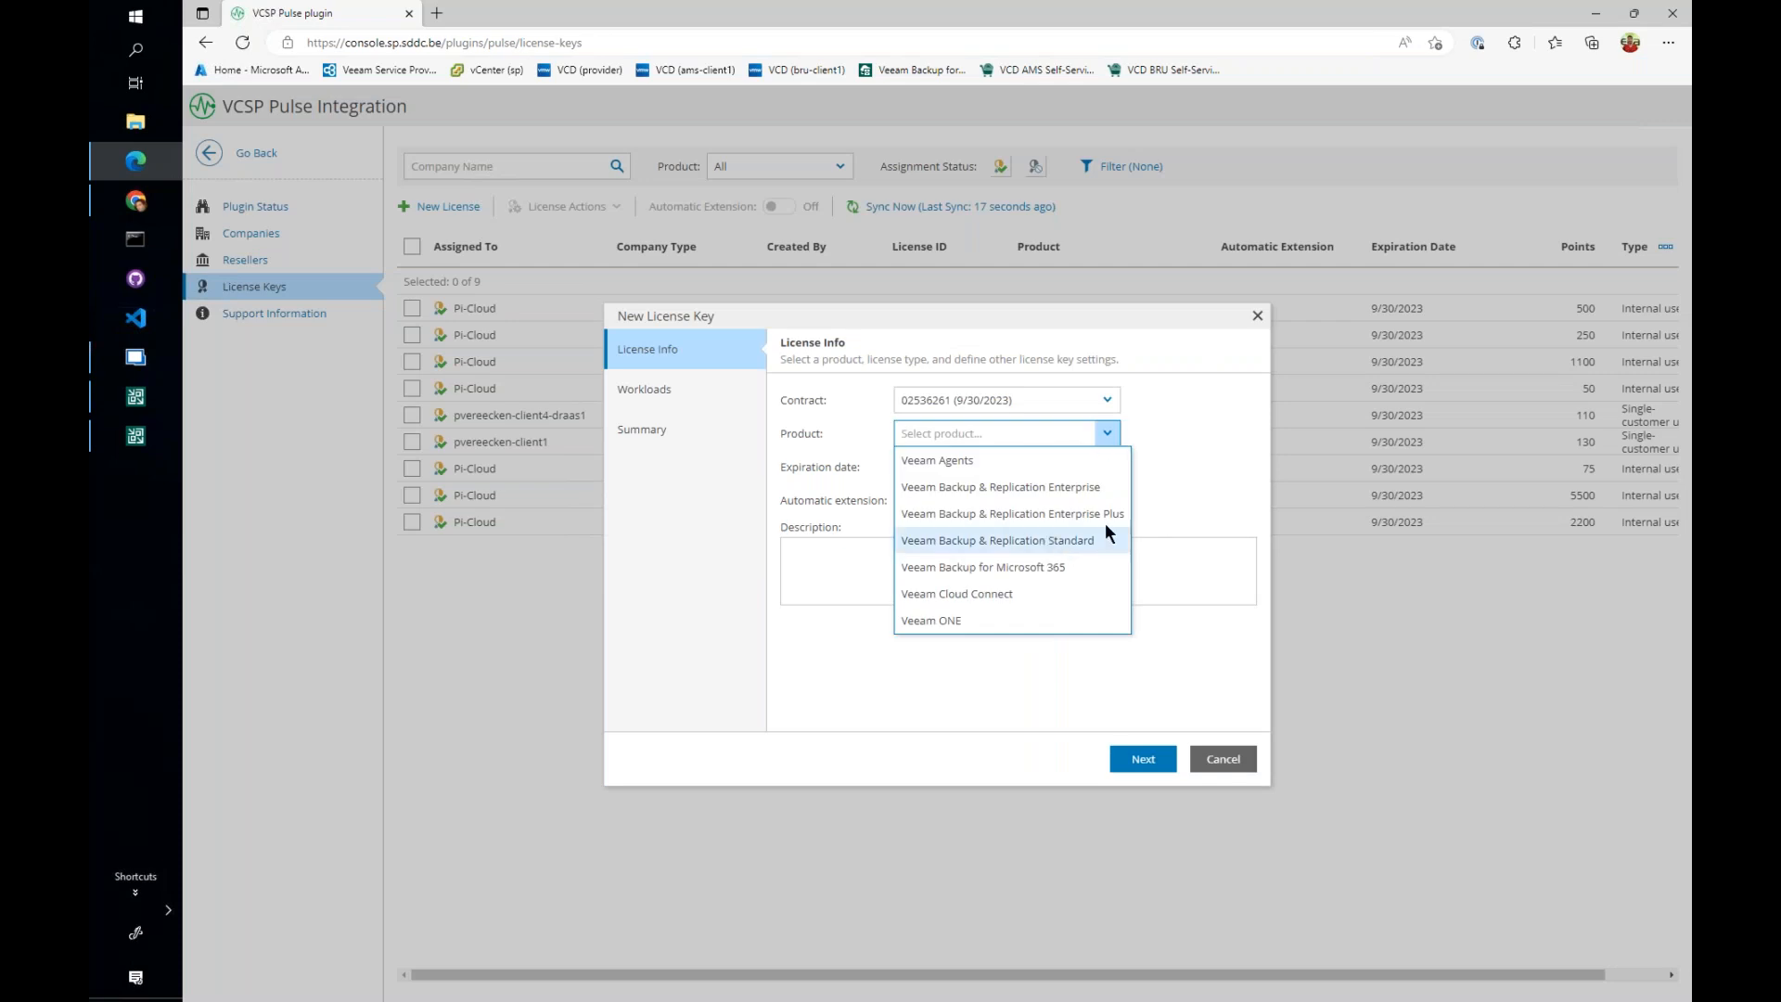
pyautogui.click(1050, 513)
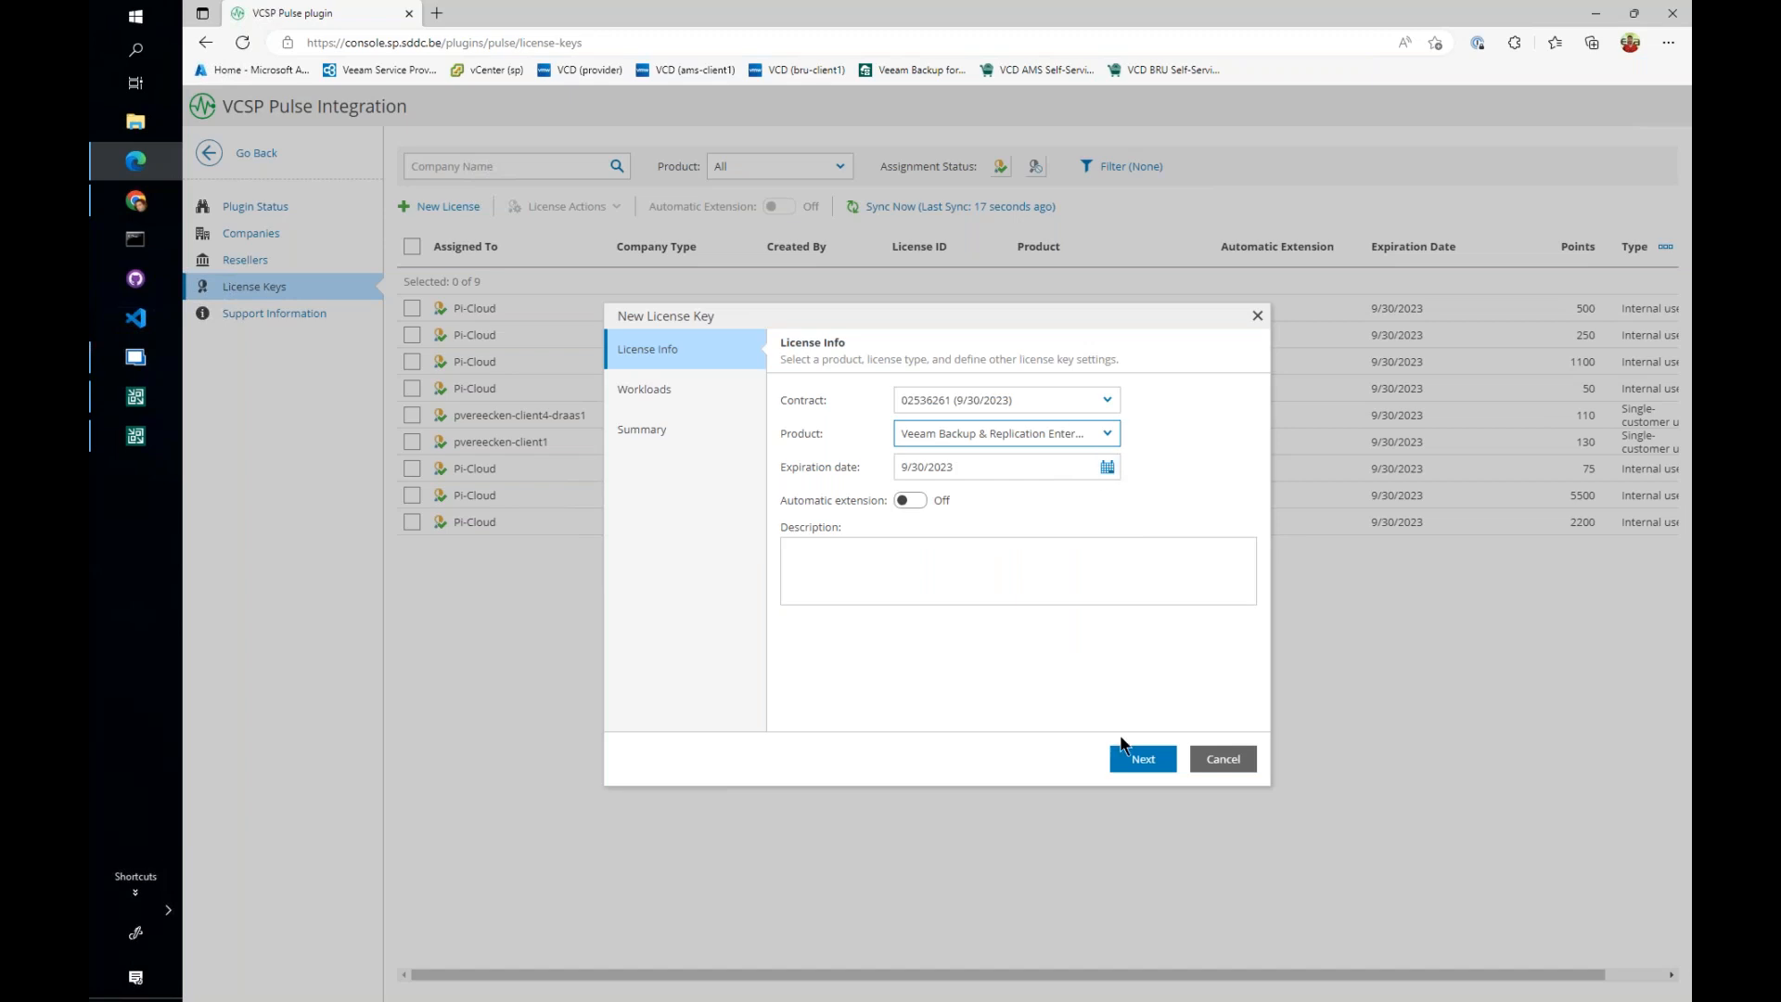
pyautogui.click(1143, 759)
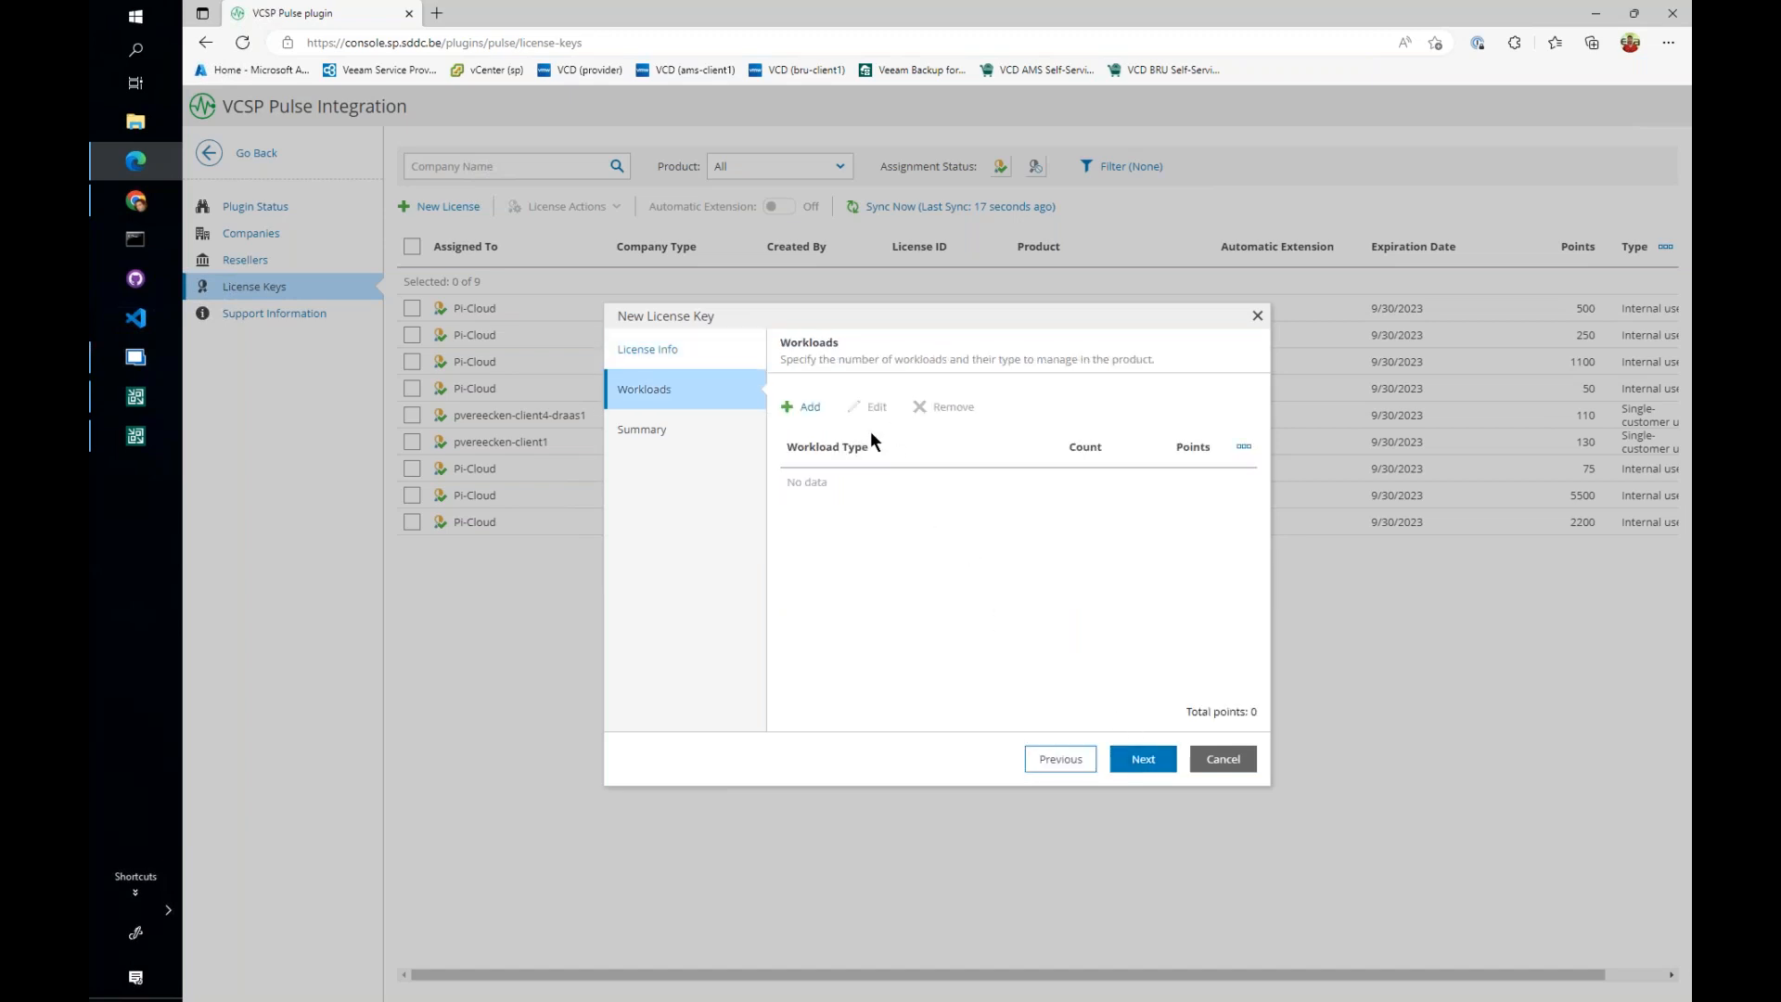
# - Add a VM workload with a count of 10 to the new license key
pyautogui.click(809, 410)
pyautogui.click(1026, 527)
pyautogui.click(944, 553)
pyautogui.click(1047, 527)
pyautogui.click(910, 581)
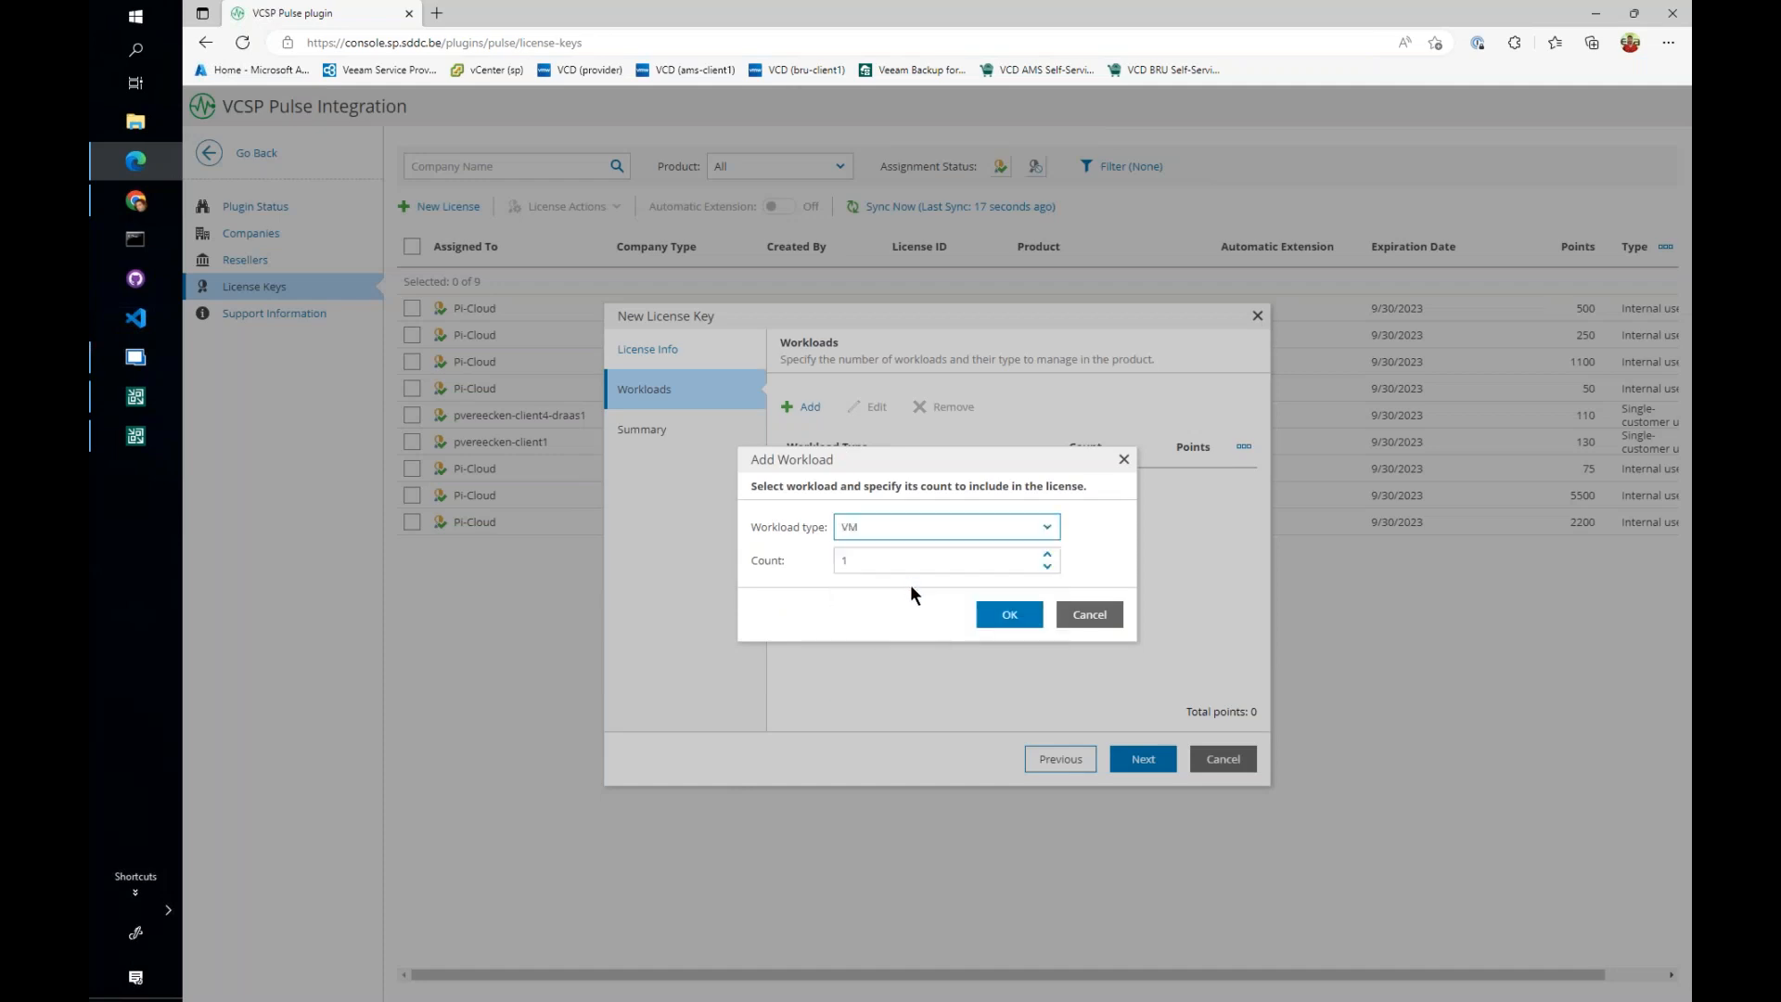
pyautogui.click(897, 561)
pyautogui.write('0')
pyautogui.click(1015, 626)
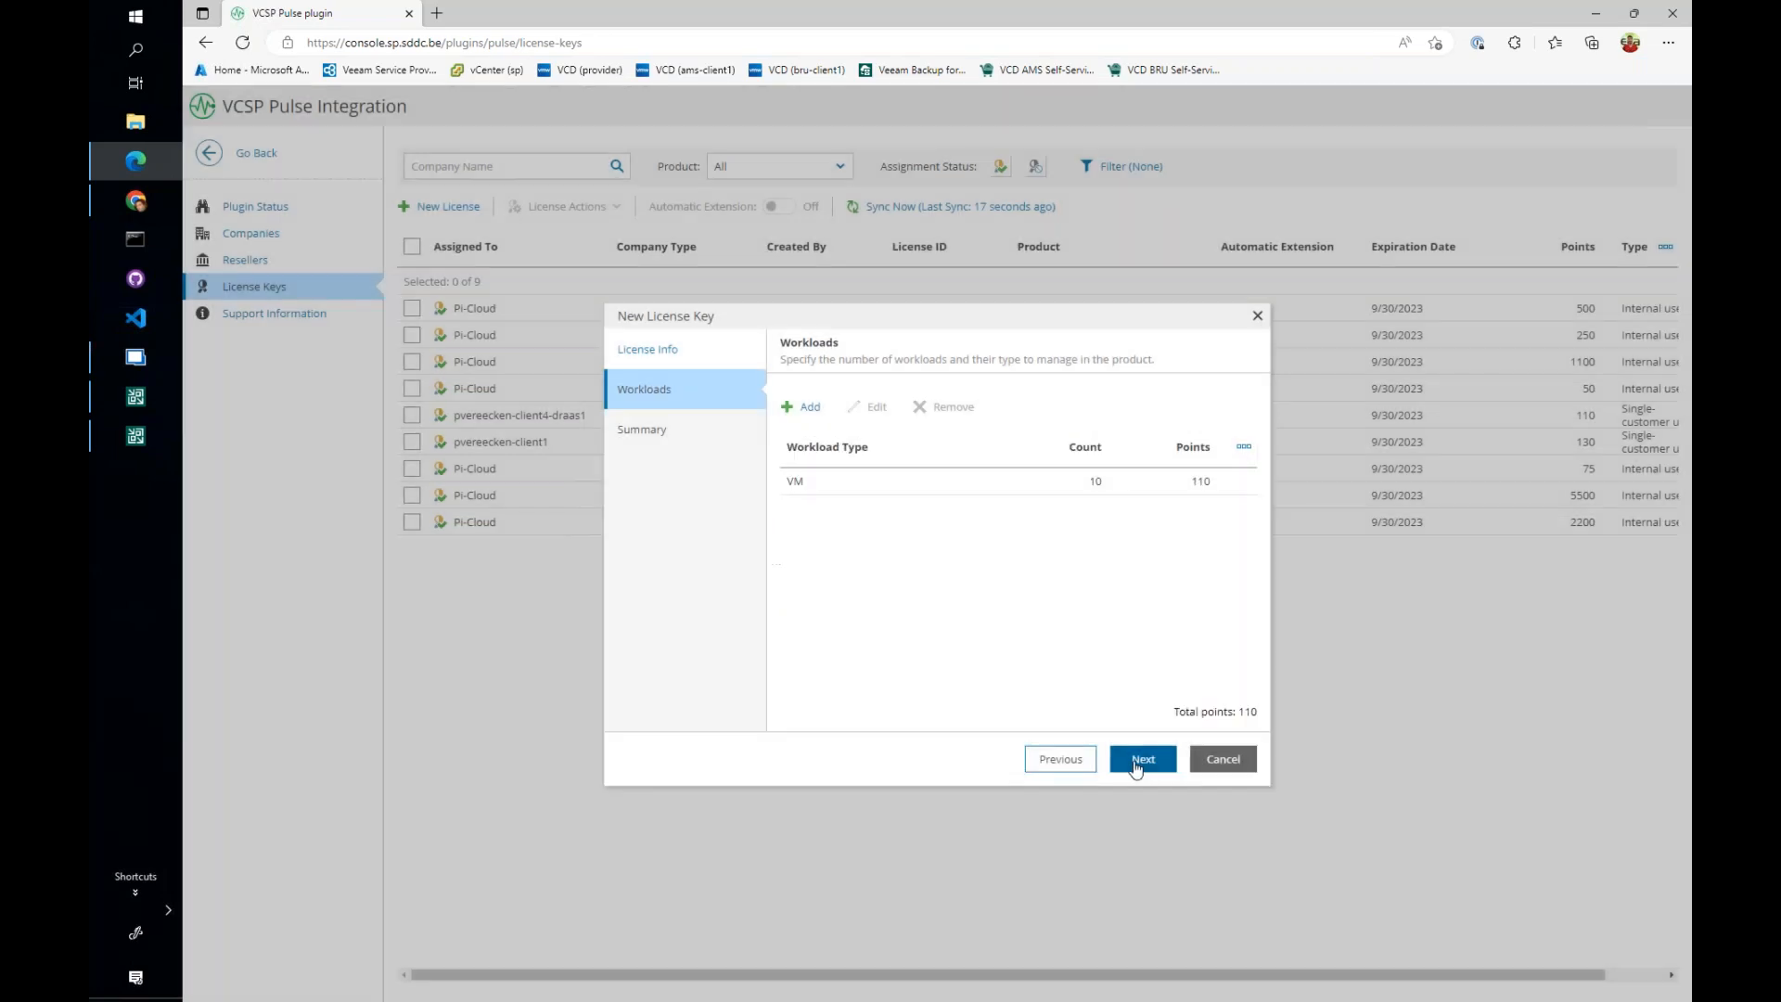
# - Review the new license key's summary and cancel the wizard without generating the key
pyautogui.click(1155, 770)
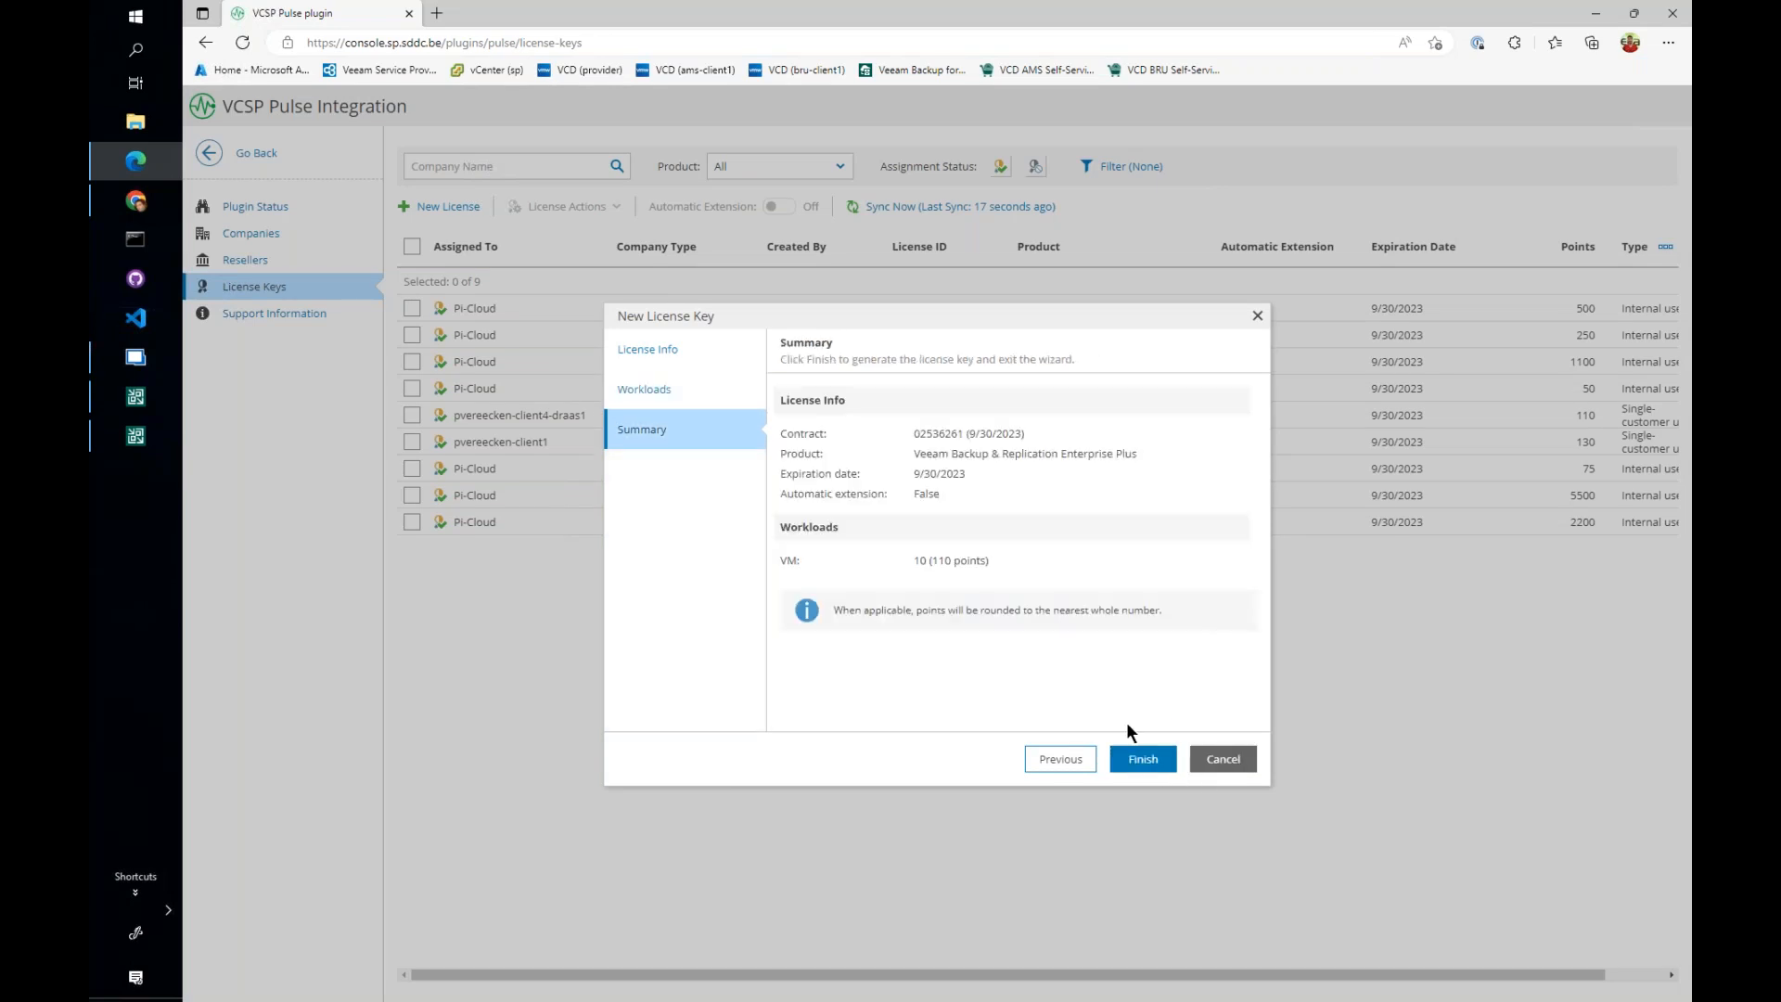
pyautogui.click(1225, 759)
pyautogui.click(1057, 587)
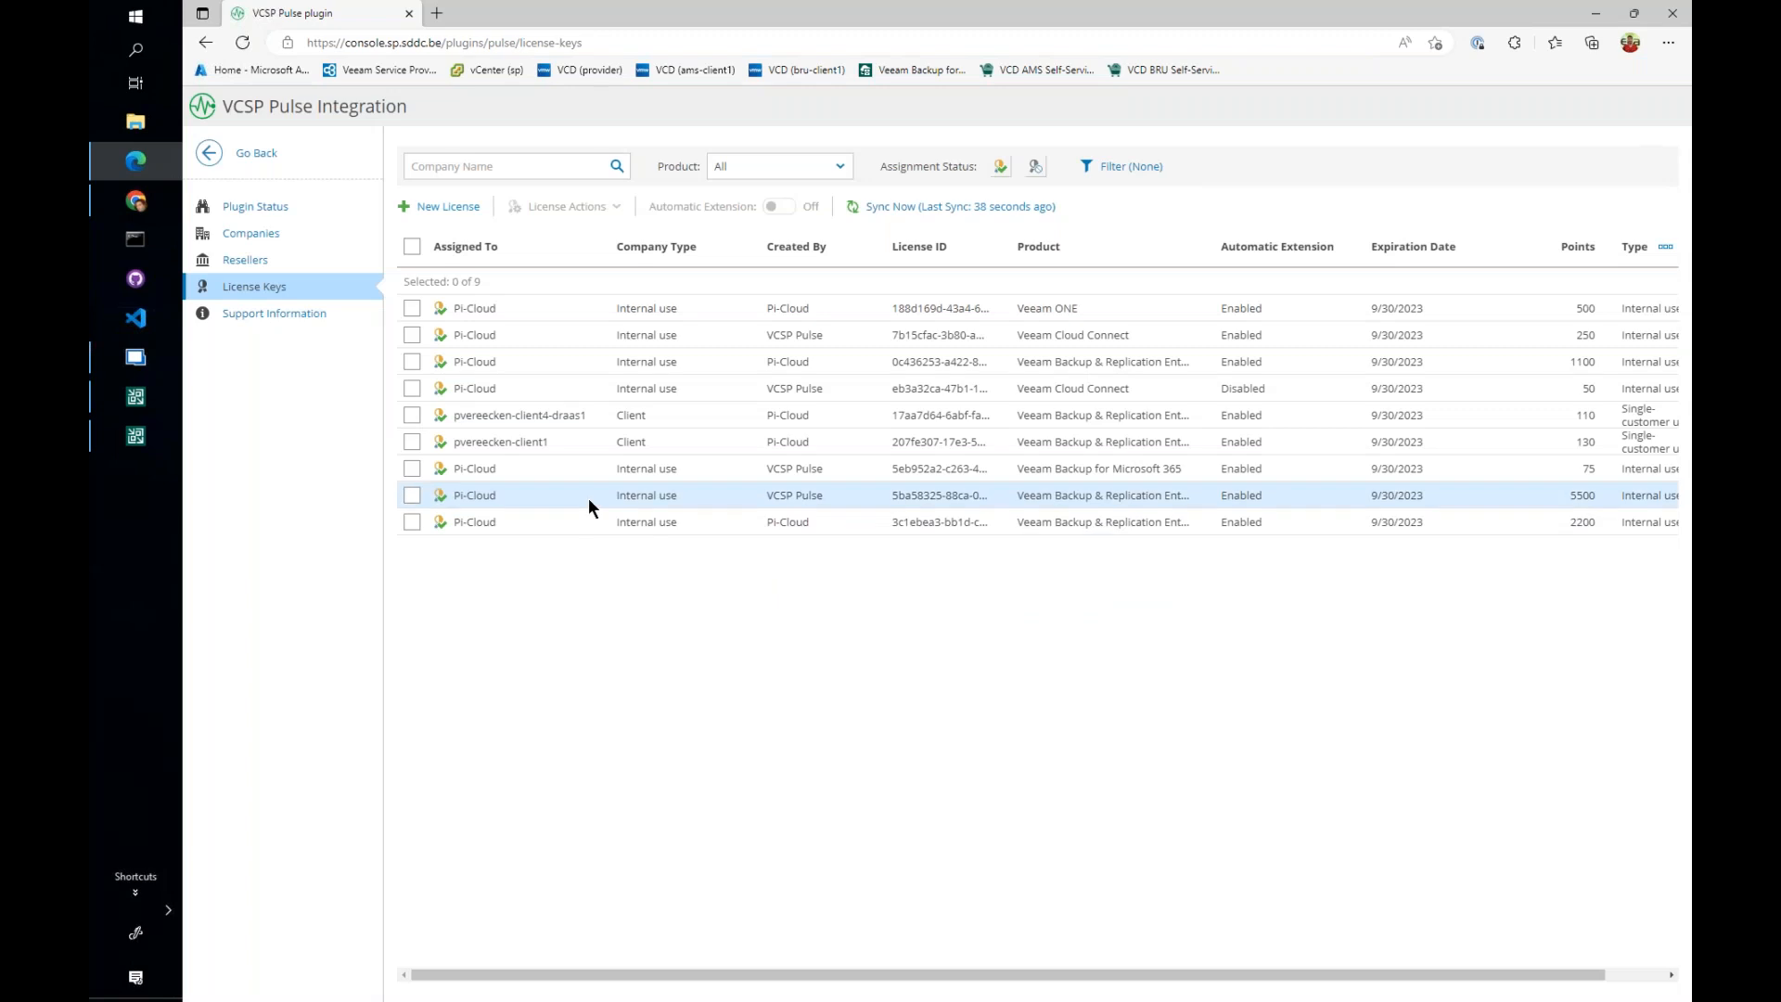
# - Select the license key assigned to client1, examine its points and type, and look at the available license actions
pyautogui.click(551, 443)
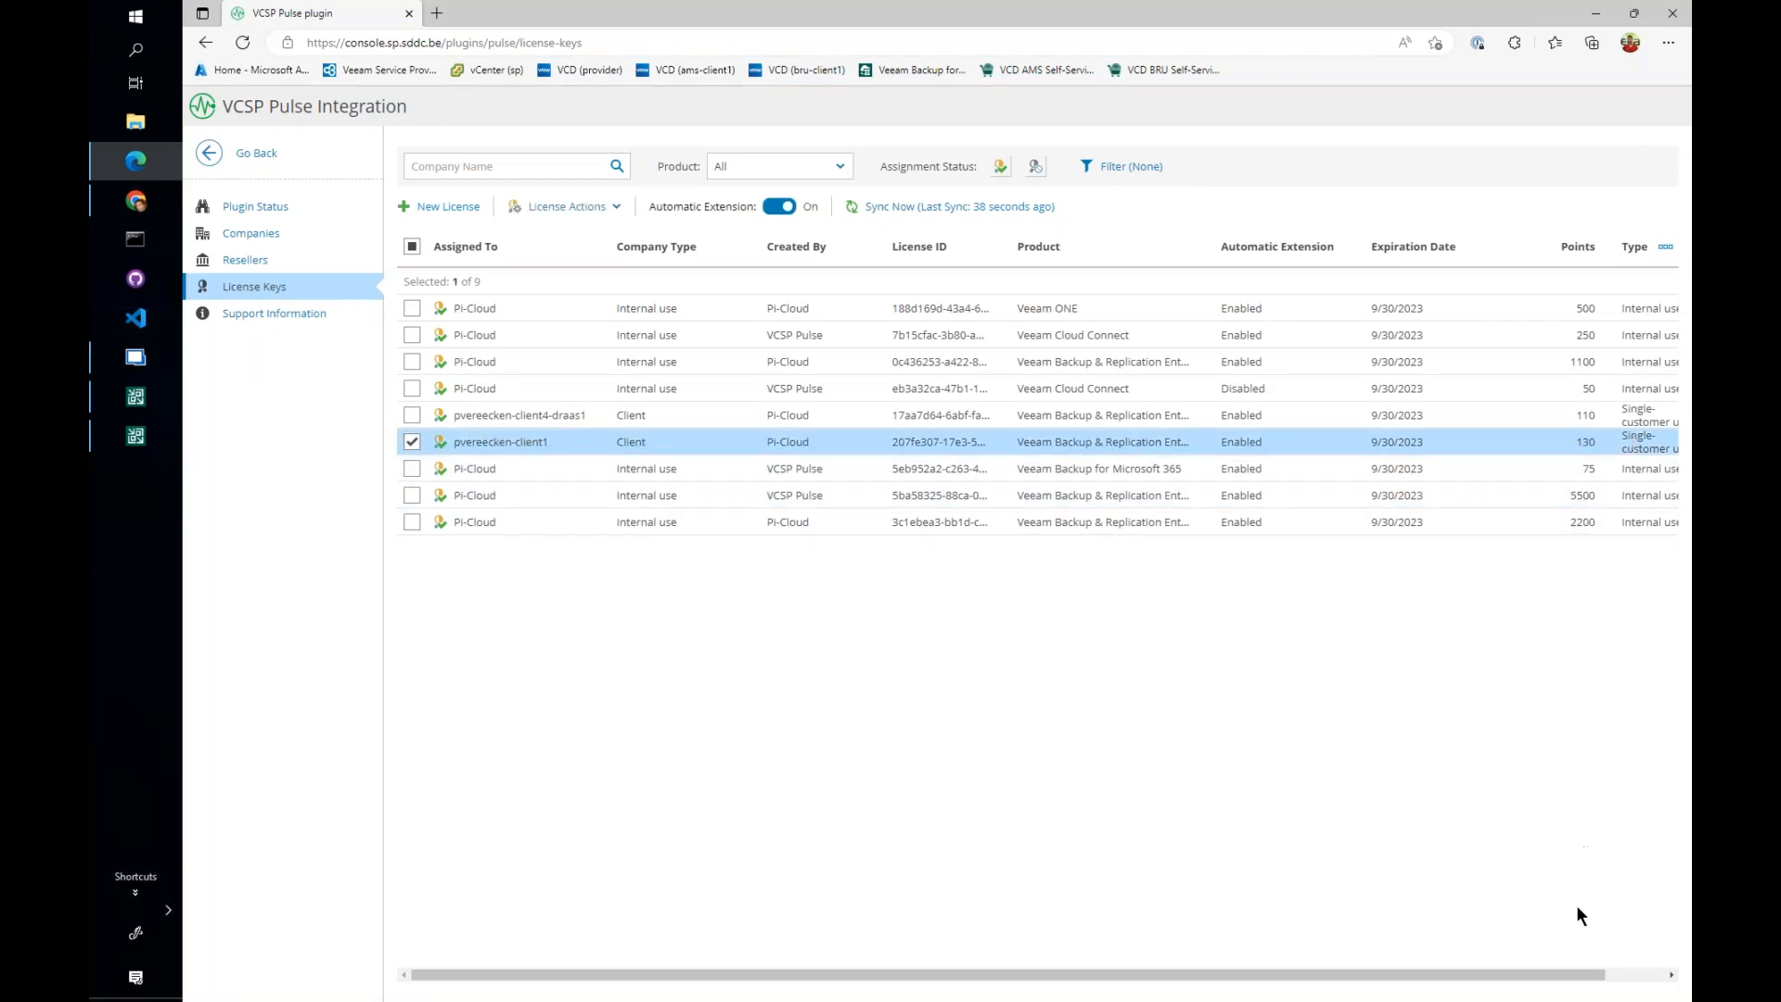
pyautogui.moveTo(1576, 977); pyautogui.dragTo(1641, 977)
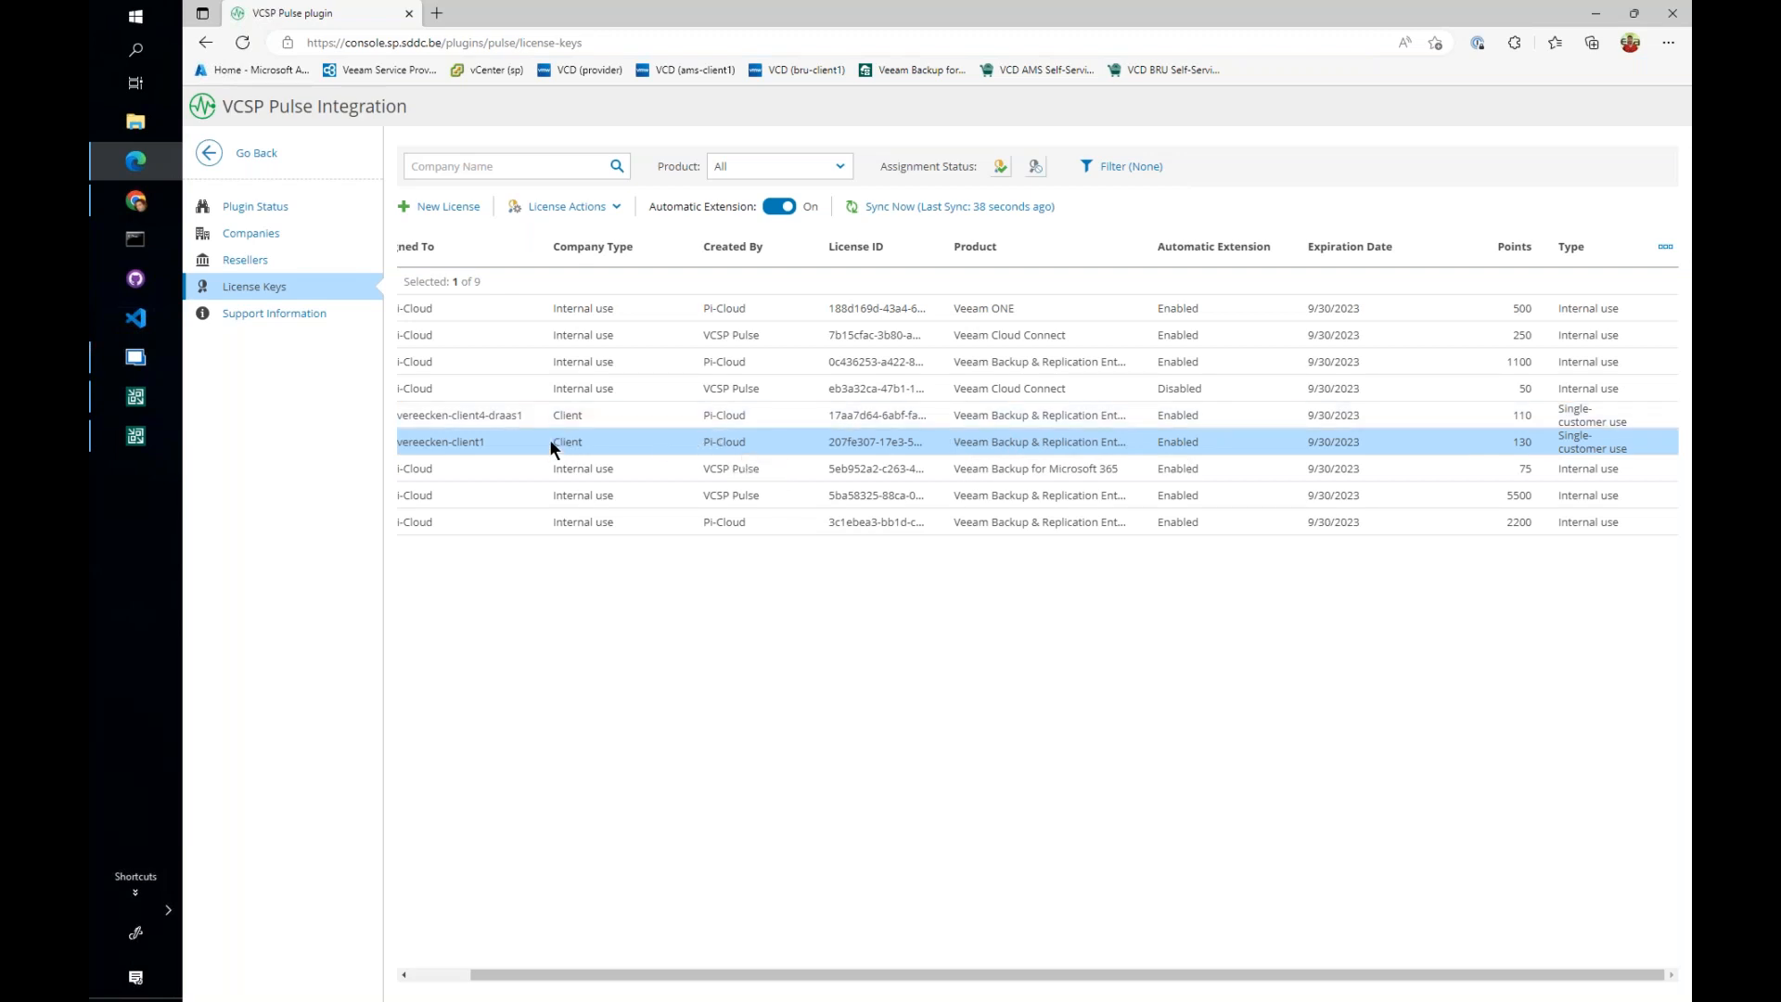
pyautogui.click(458, 975)
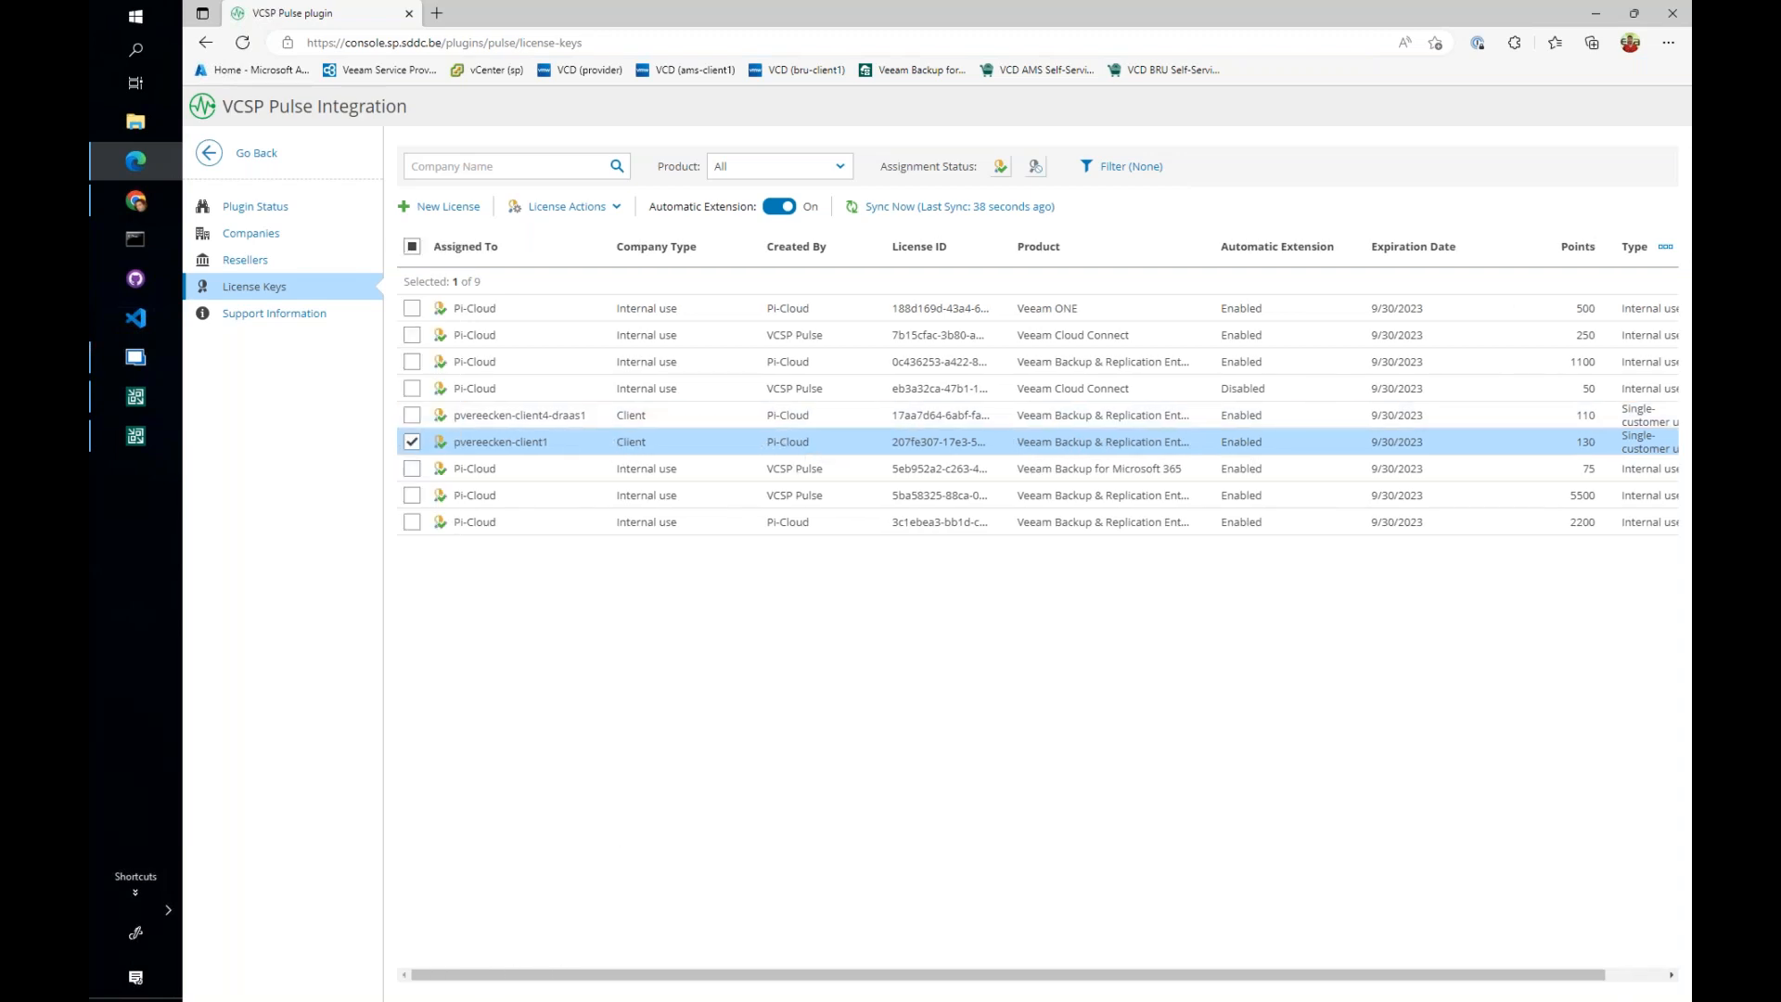
pyautogui.moveTo(549, 442); pyautogui.dragTo(454, 444)
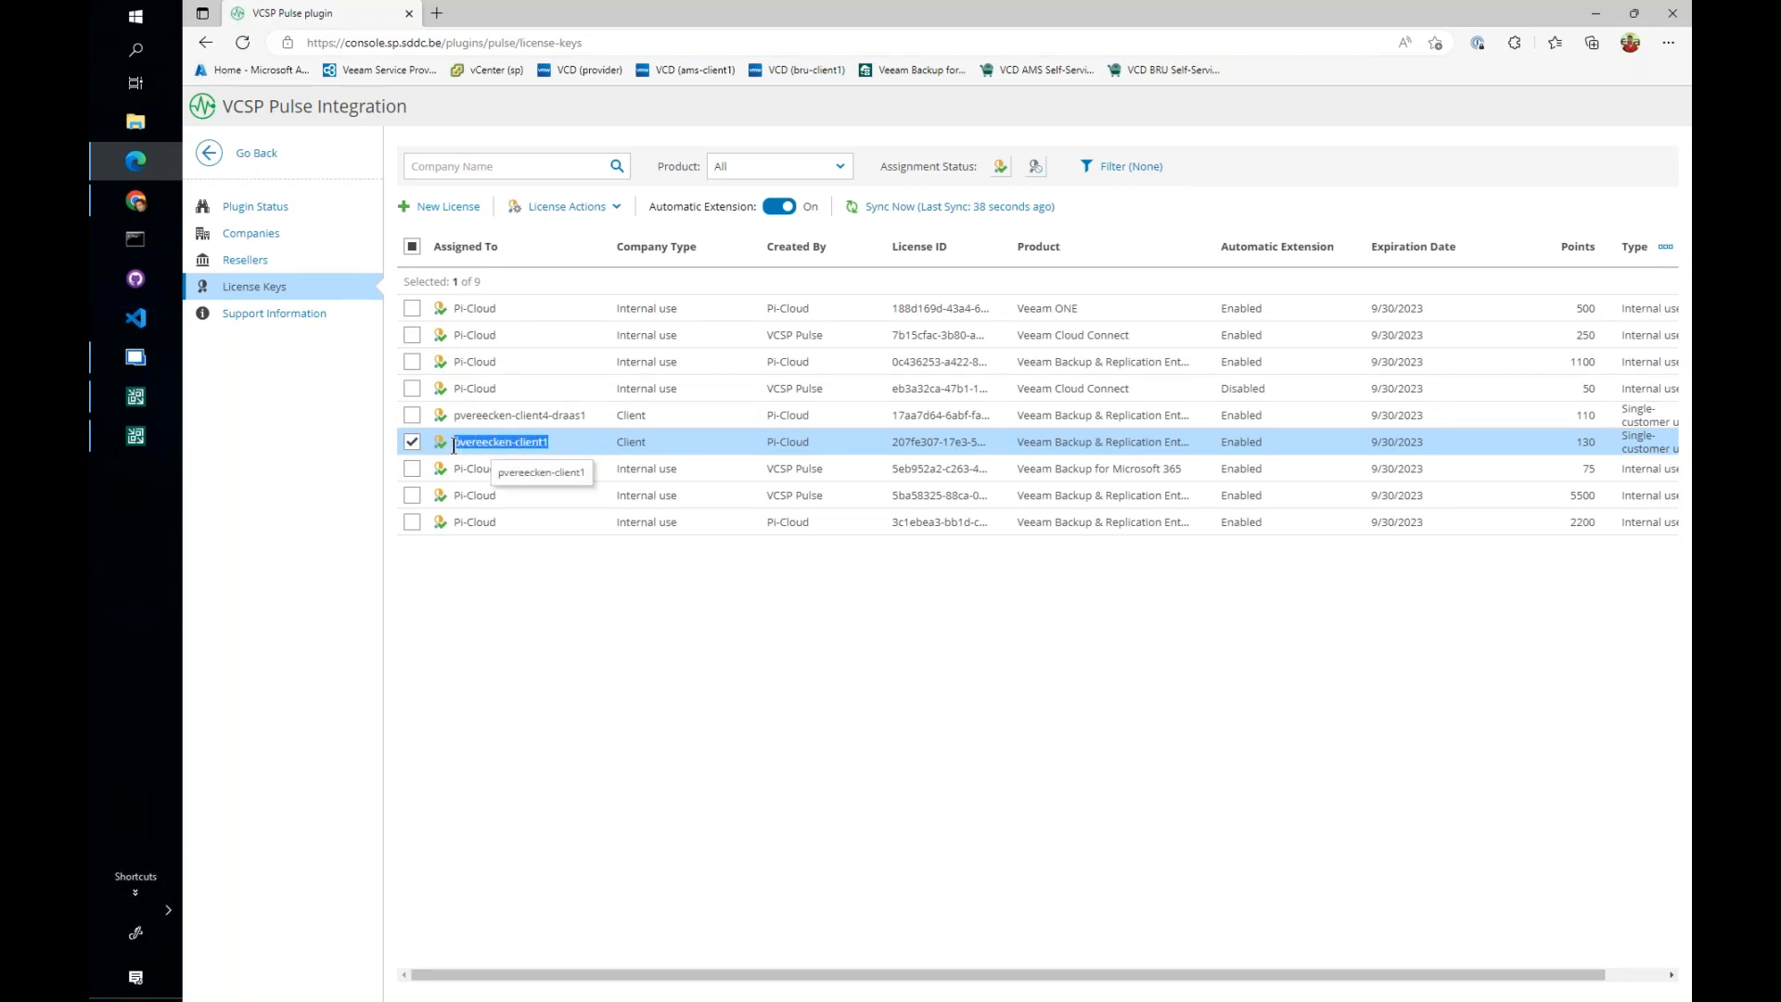
pyautogui.click(609, 214)
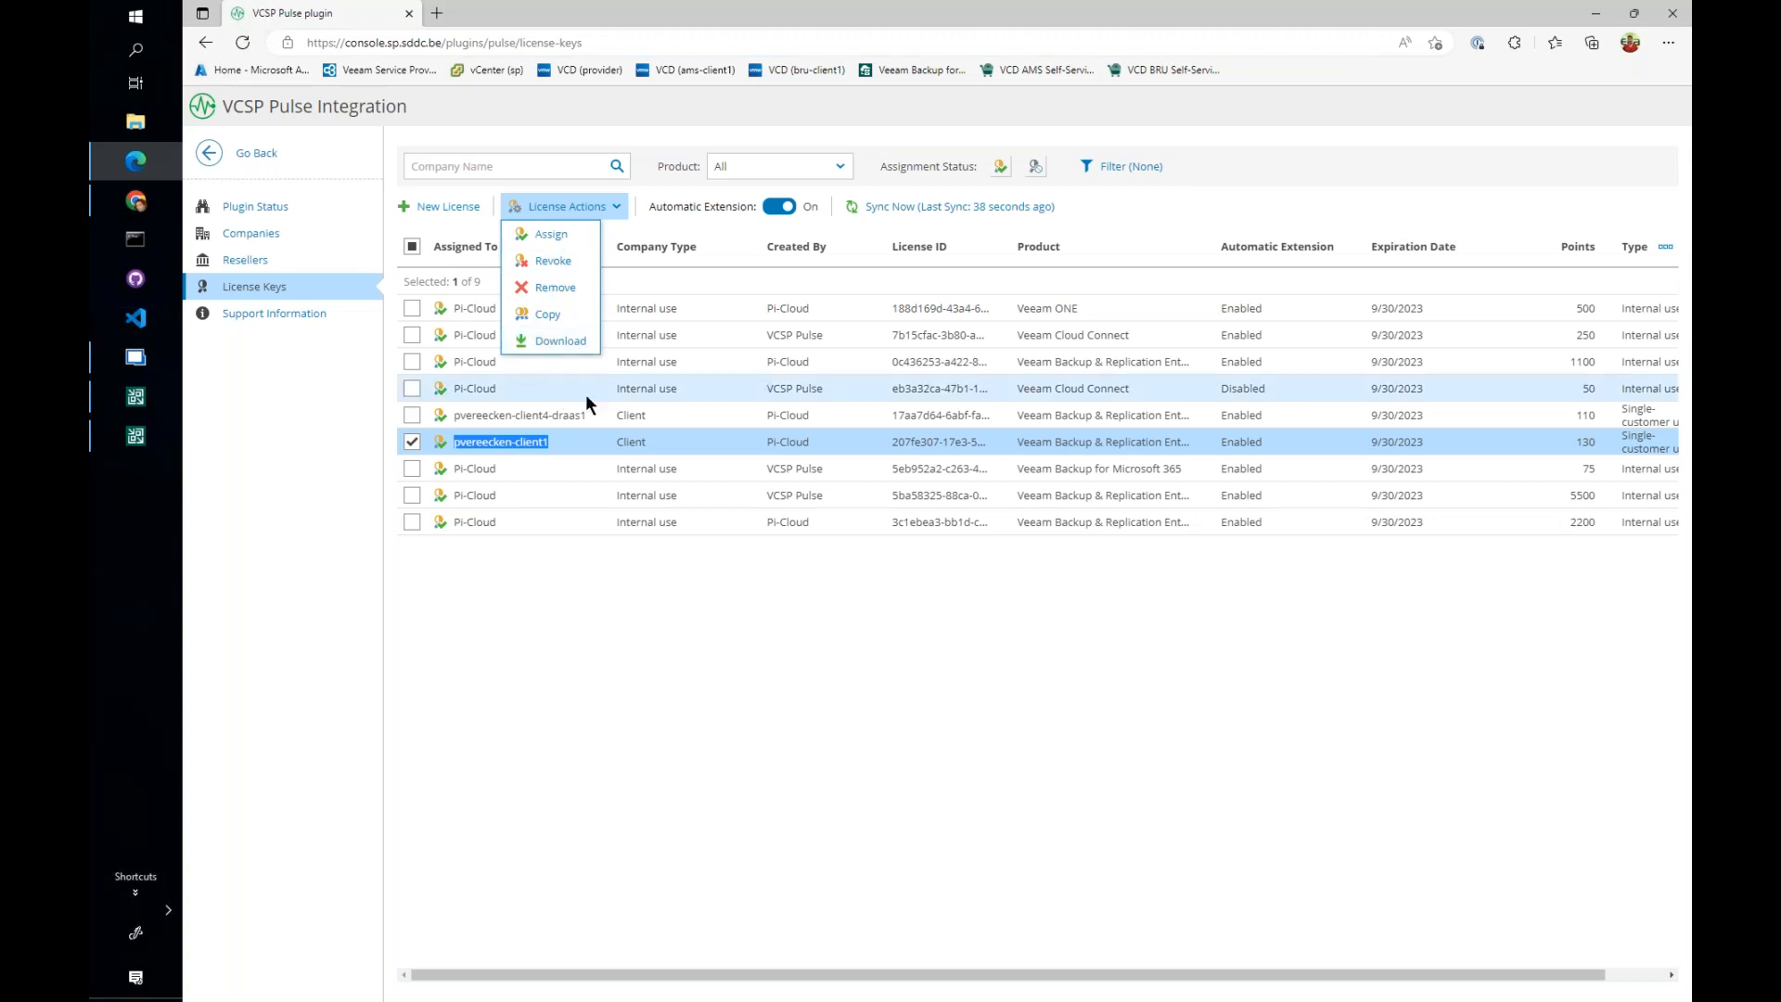
# - Return to the portal's Veeam Backup & Replication licensing and show the option to install client1's license from VCSP Pulse
pyautogui.click(255, 161)
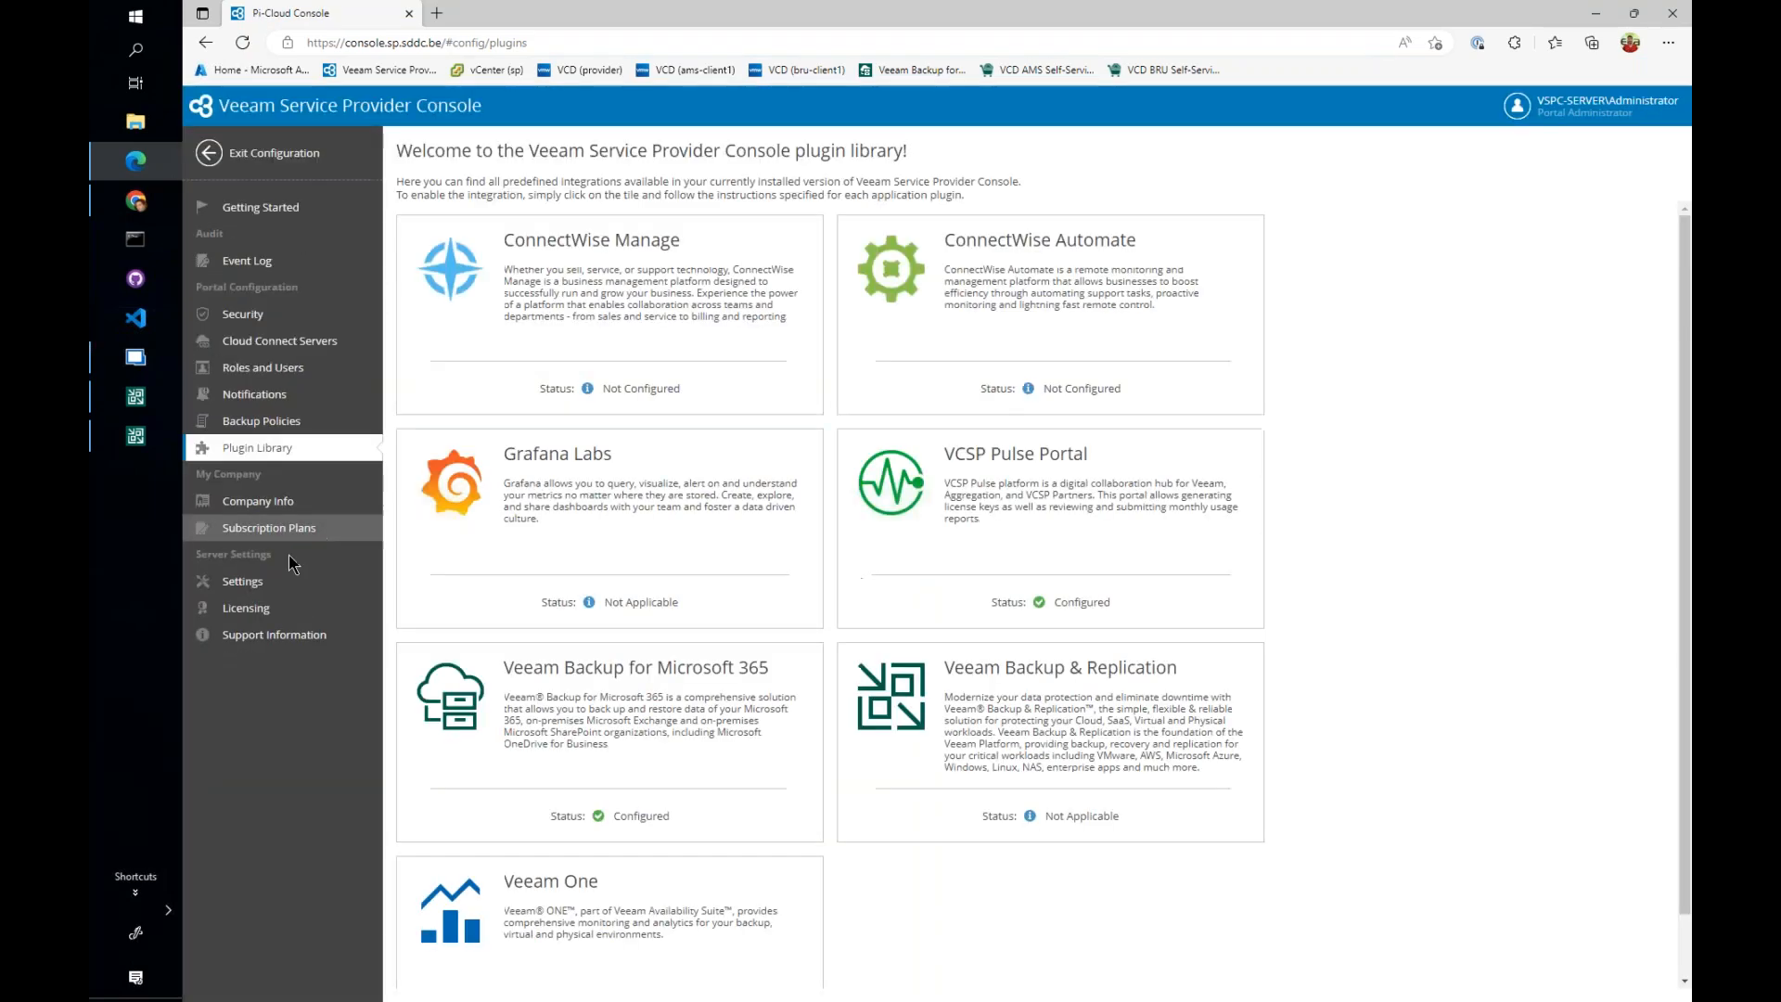
pyautogui.click(260, 603)
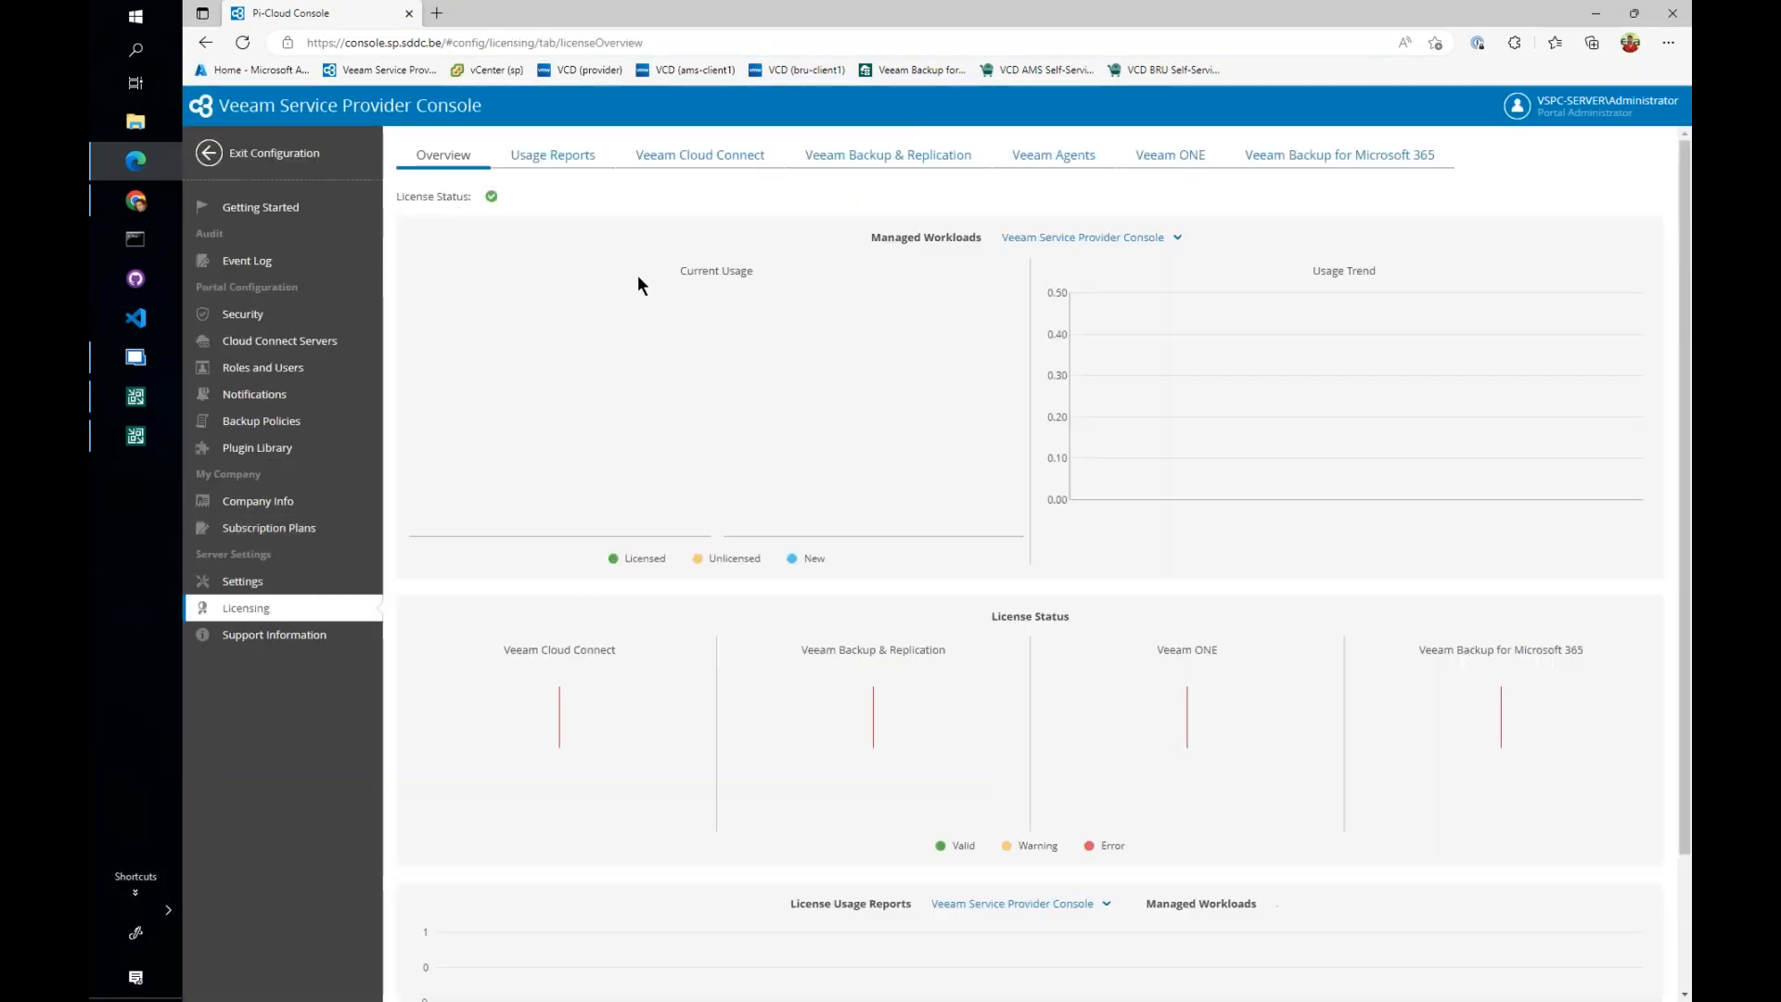
pyautogui.click(877, 158)
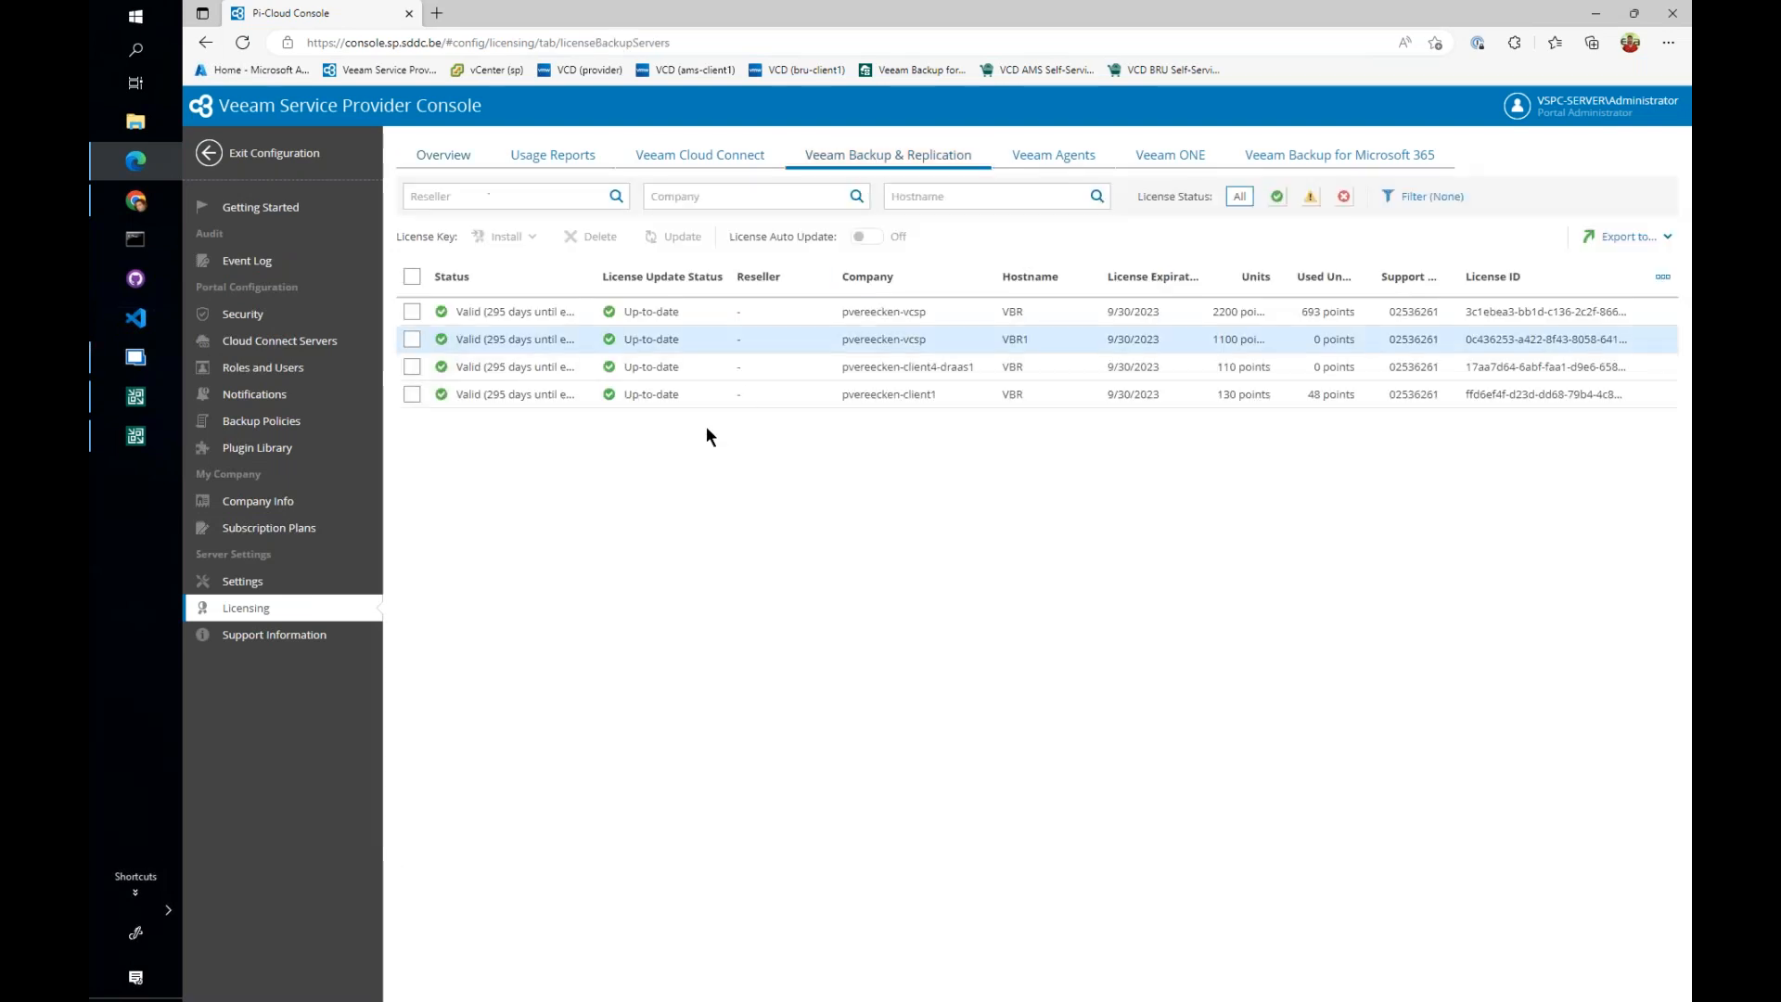
pyautogui.click(557, 392)
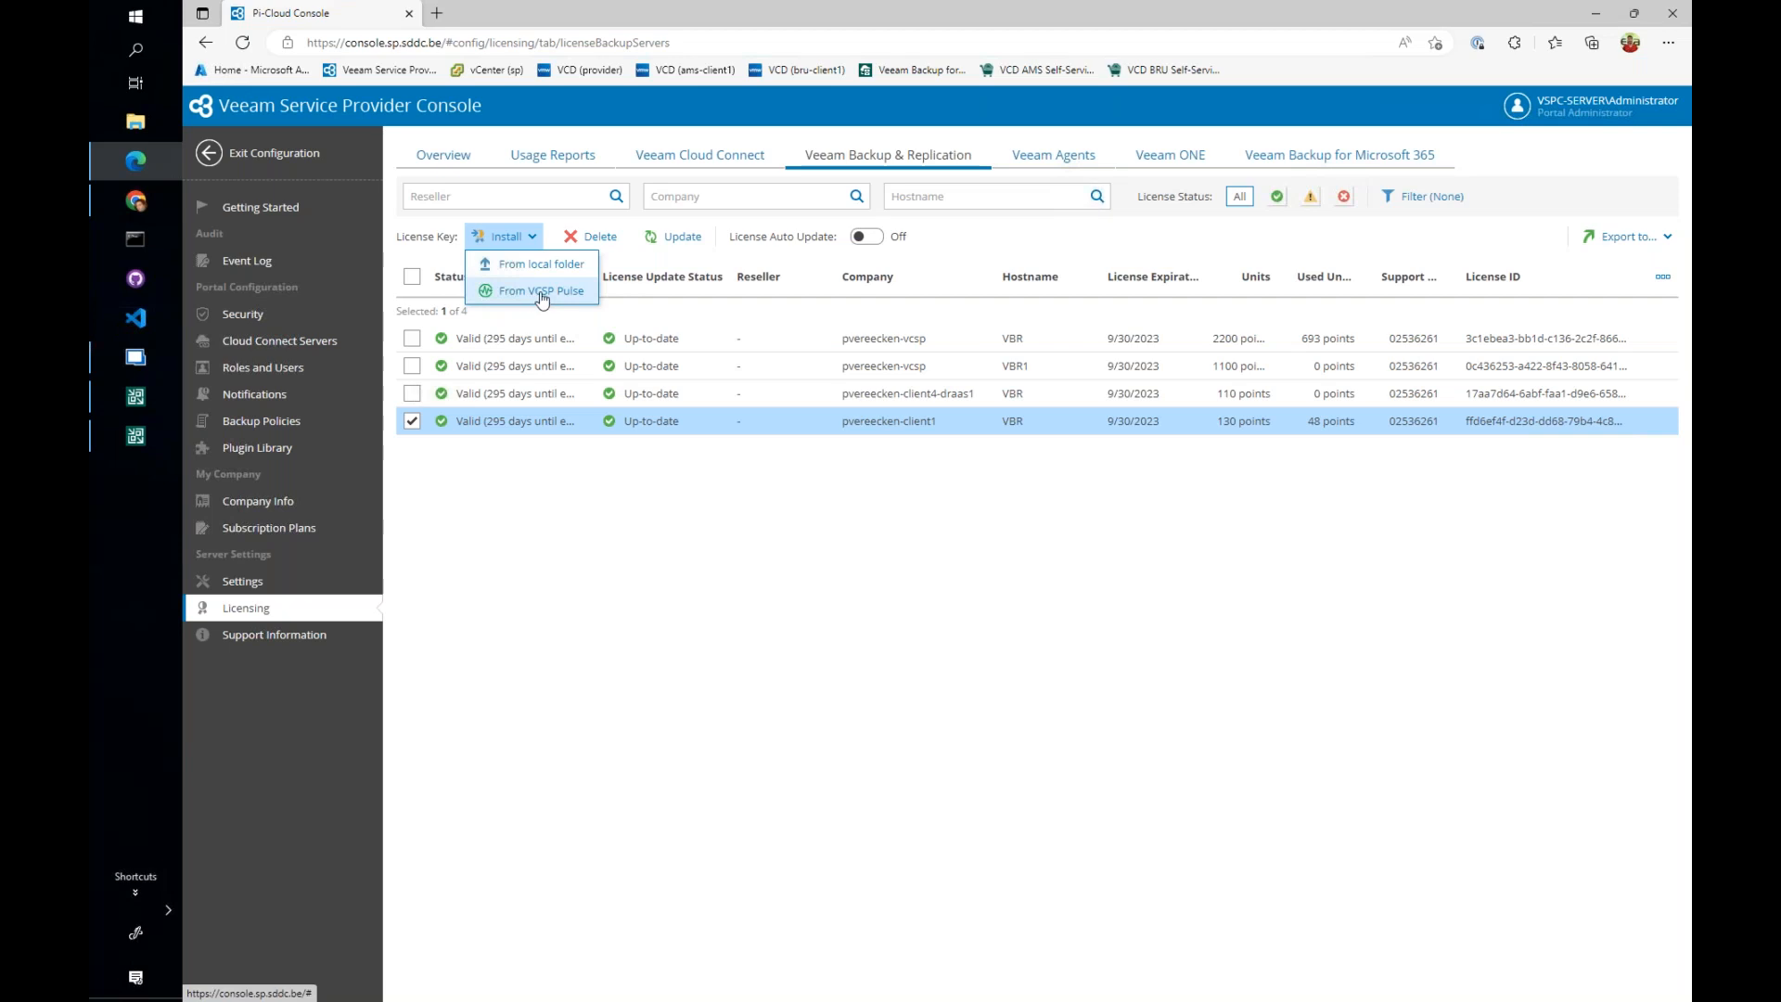
pyautogui.click(1080, 517)
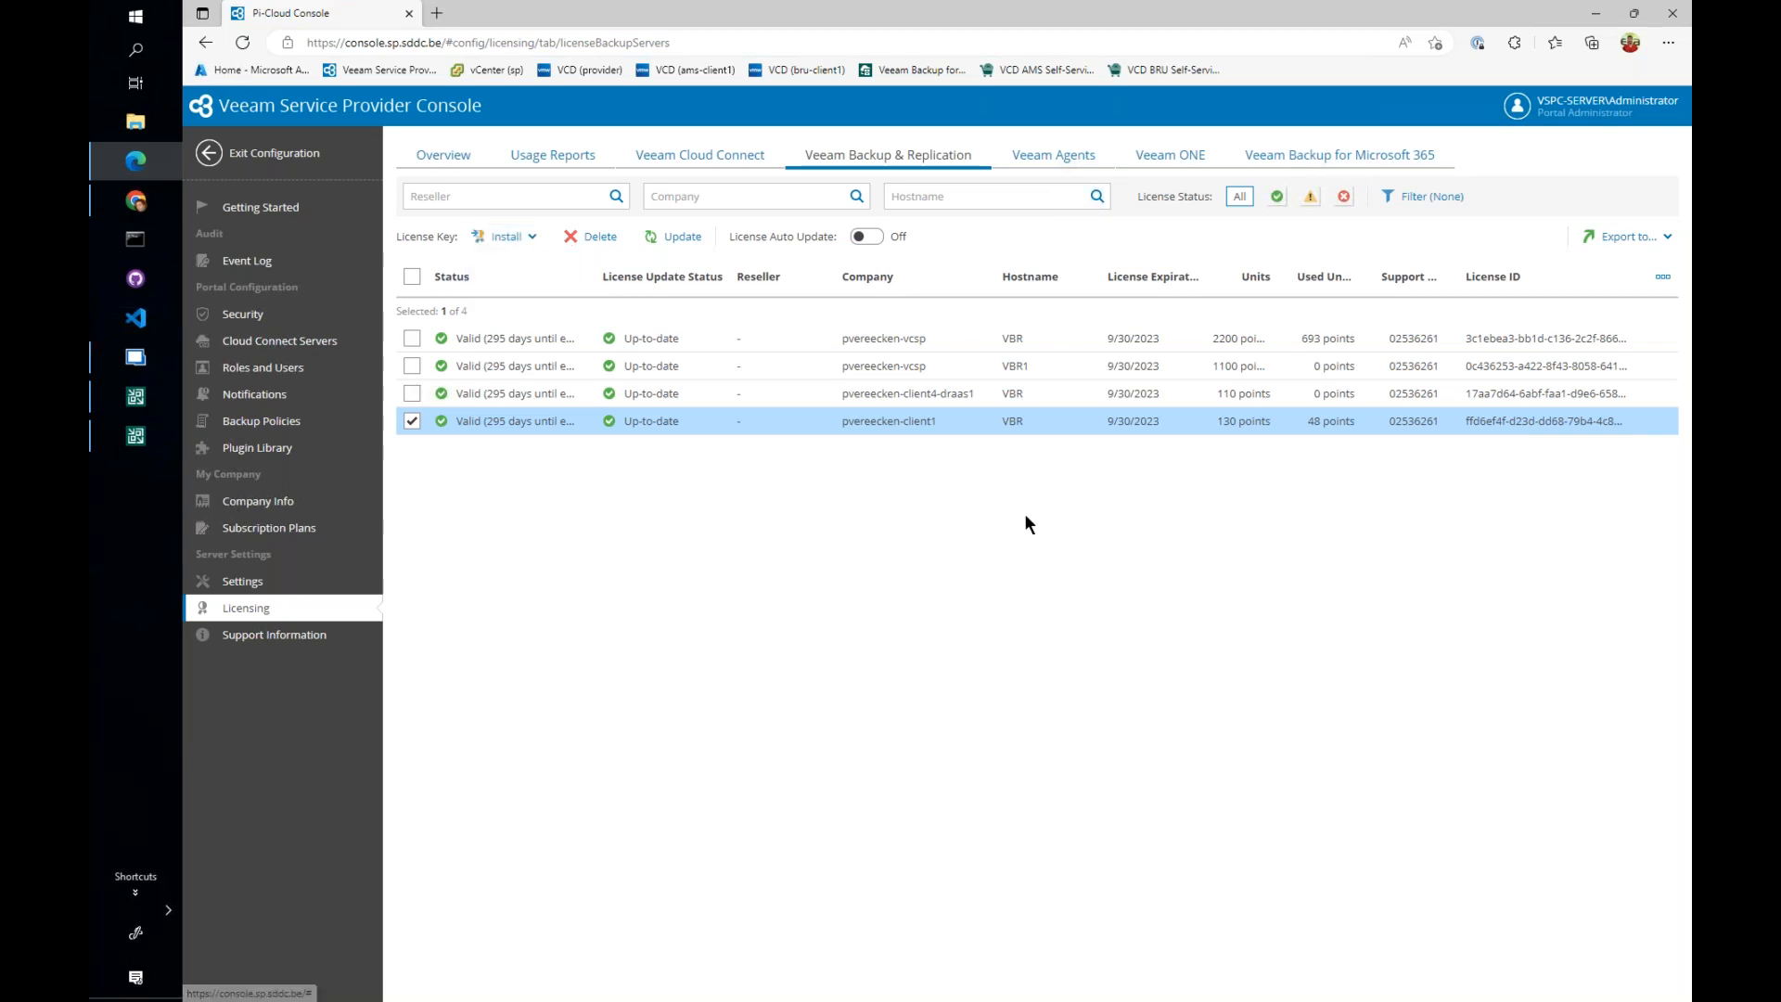
# - Review the Veeam ONE and Veeam Backup for Microsoft 365 license lists, and return to the plugin library
pyautogui.click(1180, 167)
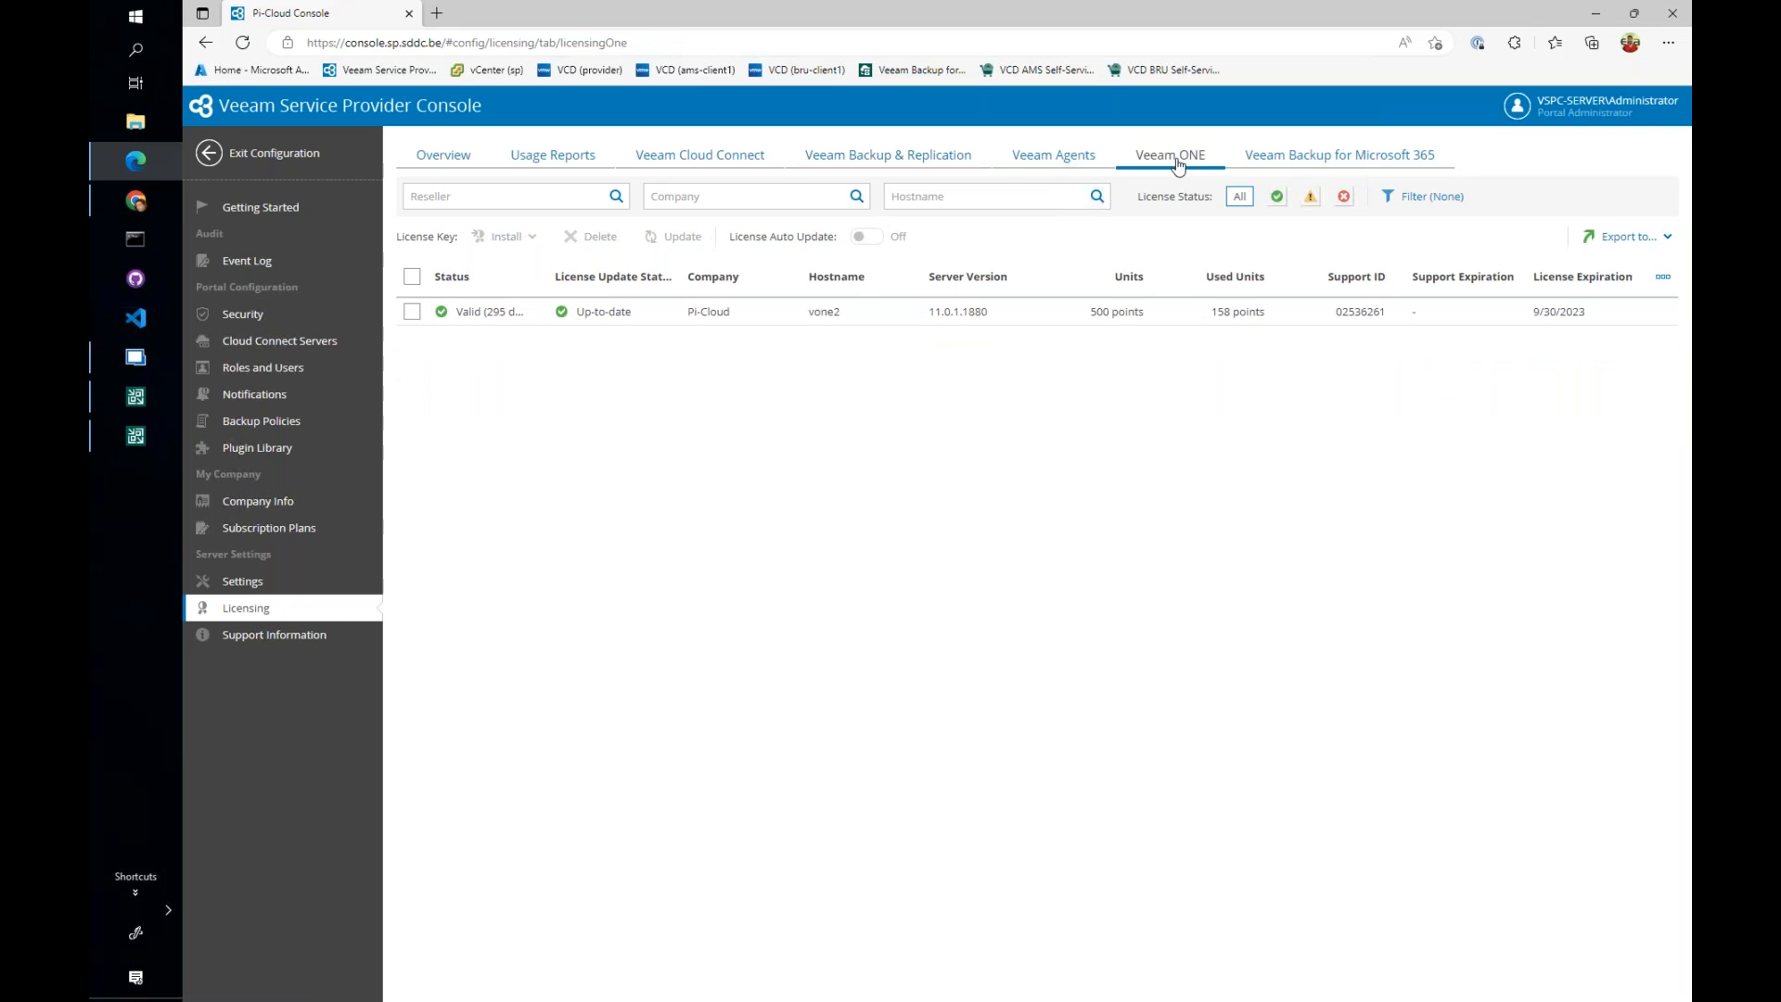
pyautogui.click(1334, 167)
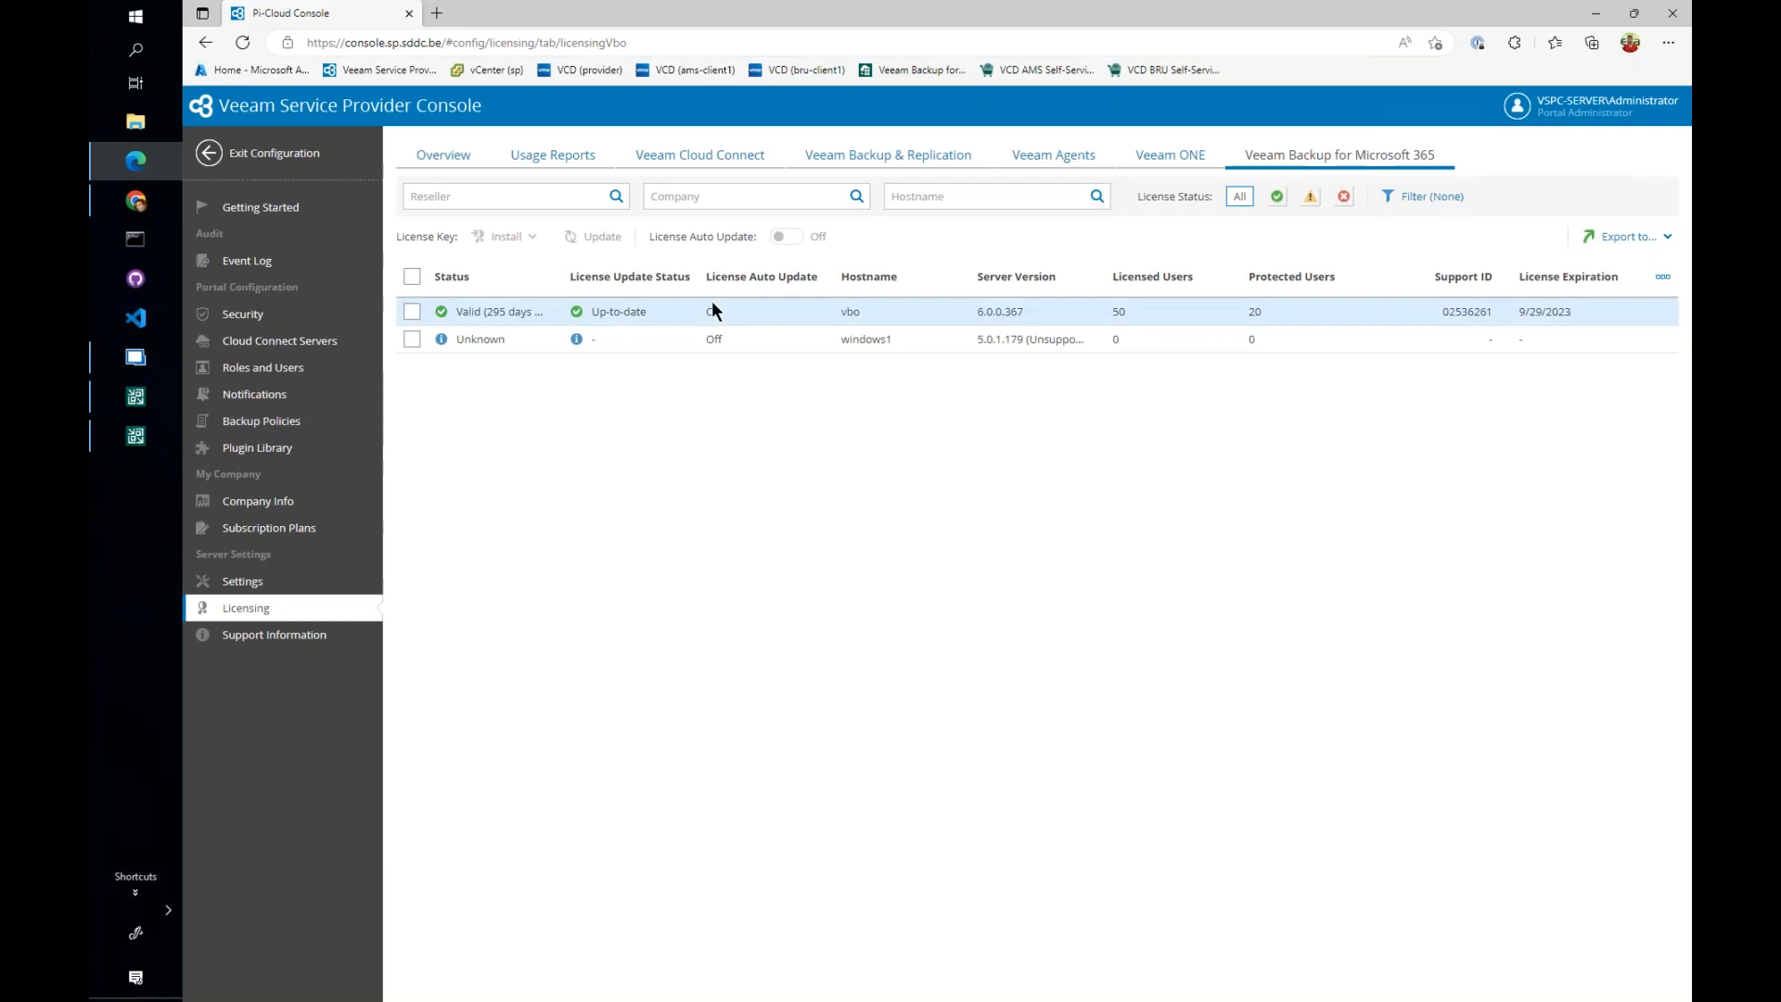
pyautogui.click(257, 447)
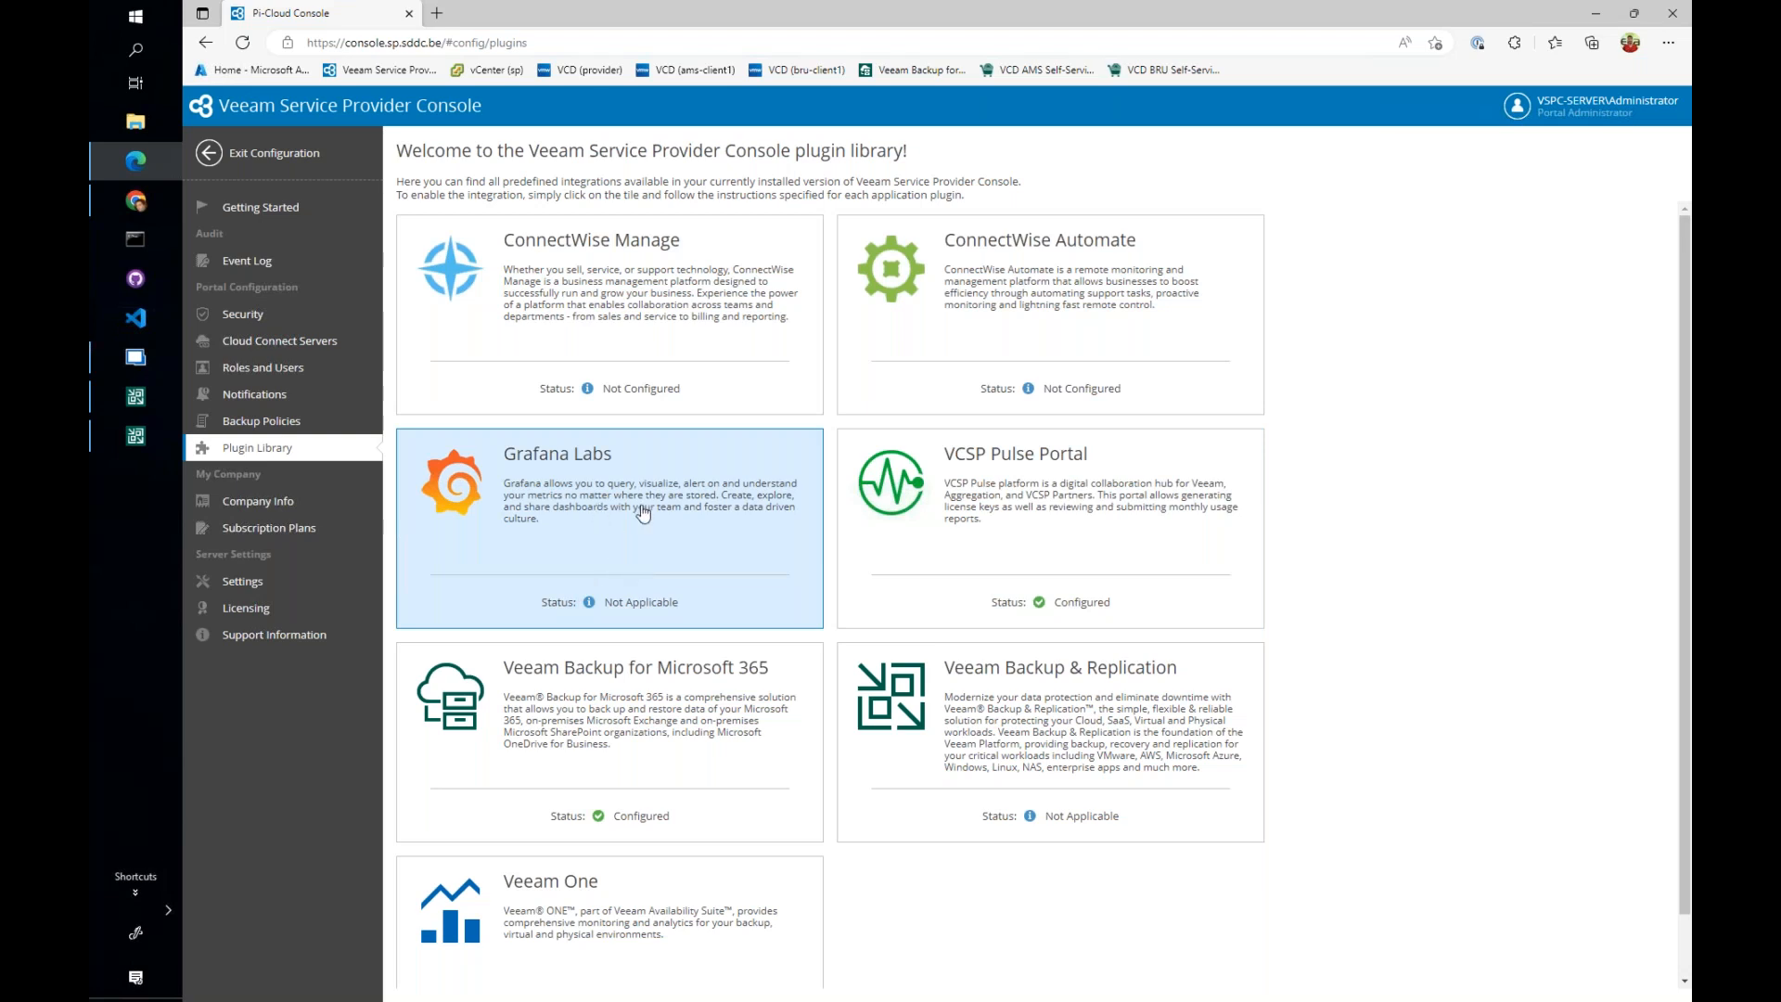
pyautogui.moveTo(135, 396)
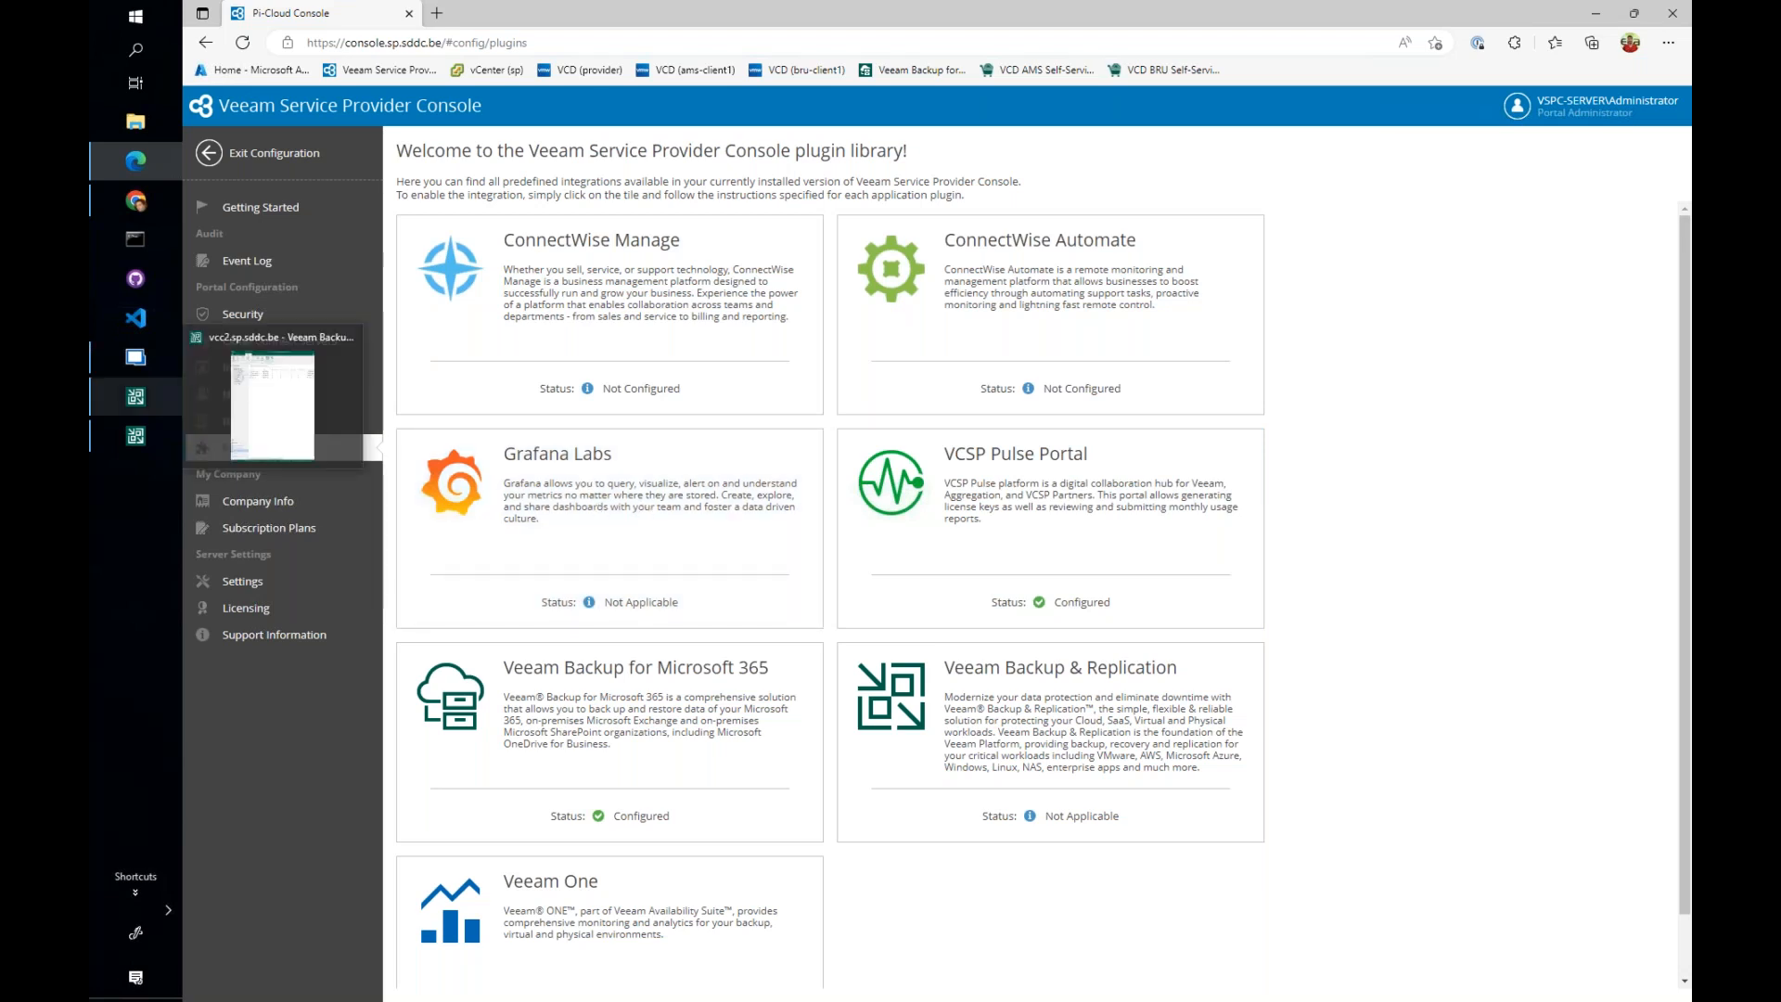